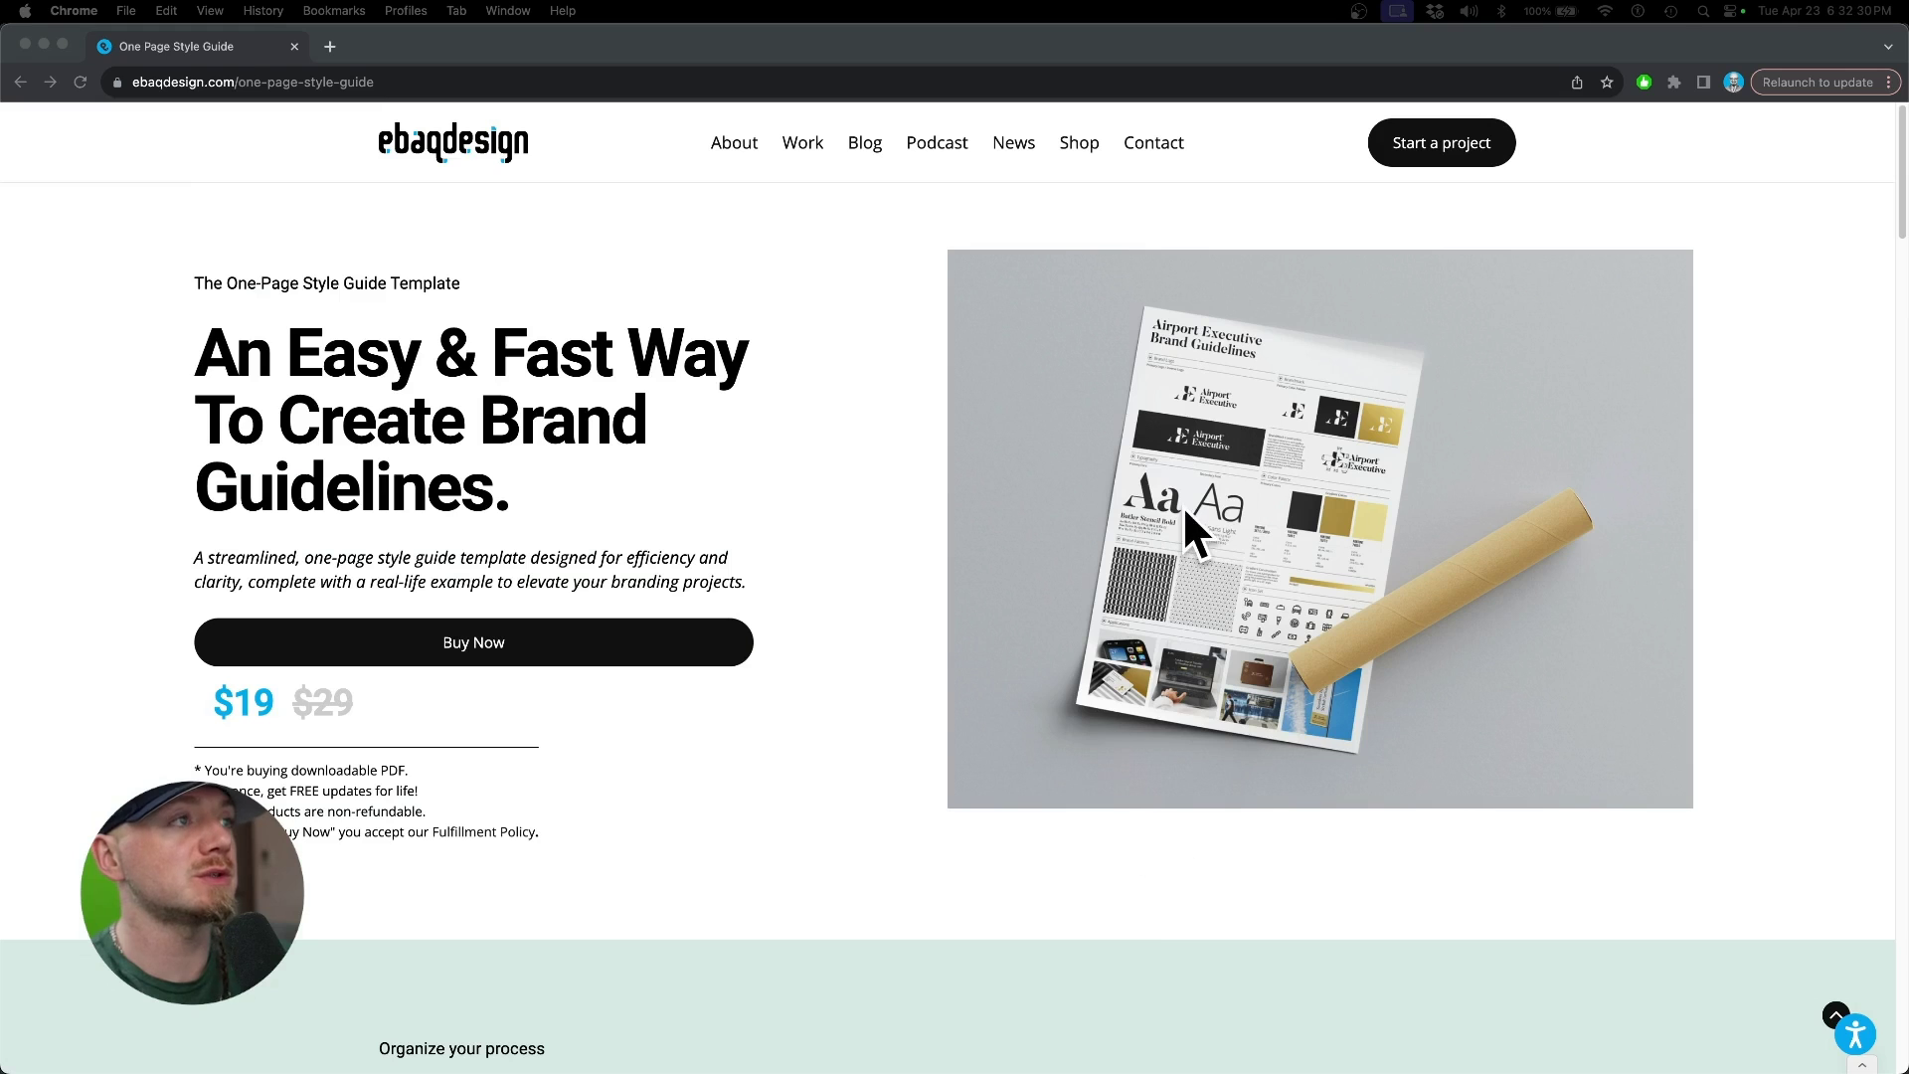
Step: Drag the Object Styles and Character Styles panels off pages 1 and 2 of the brand guide
scroll(1196, 660, "down", 12)
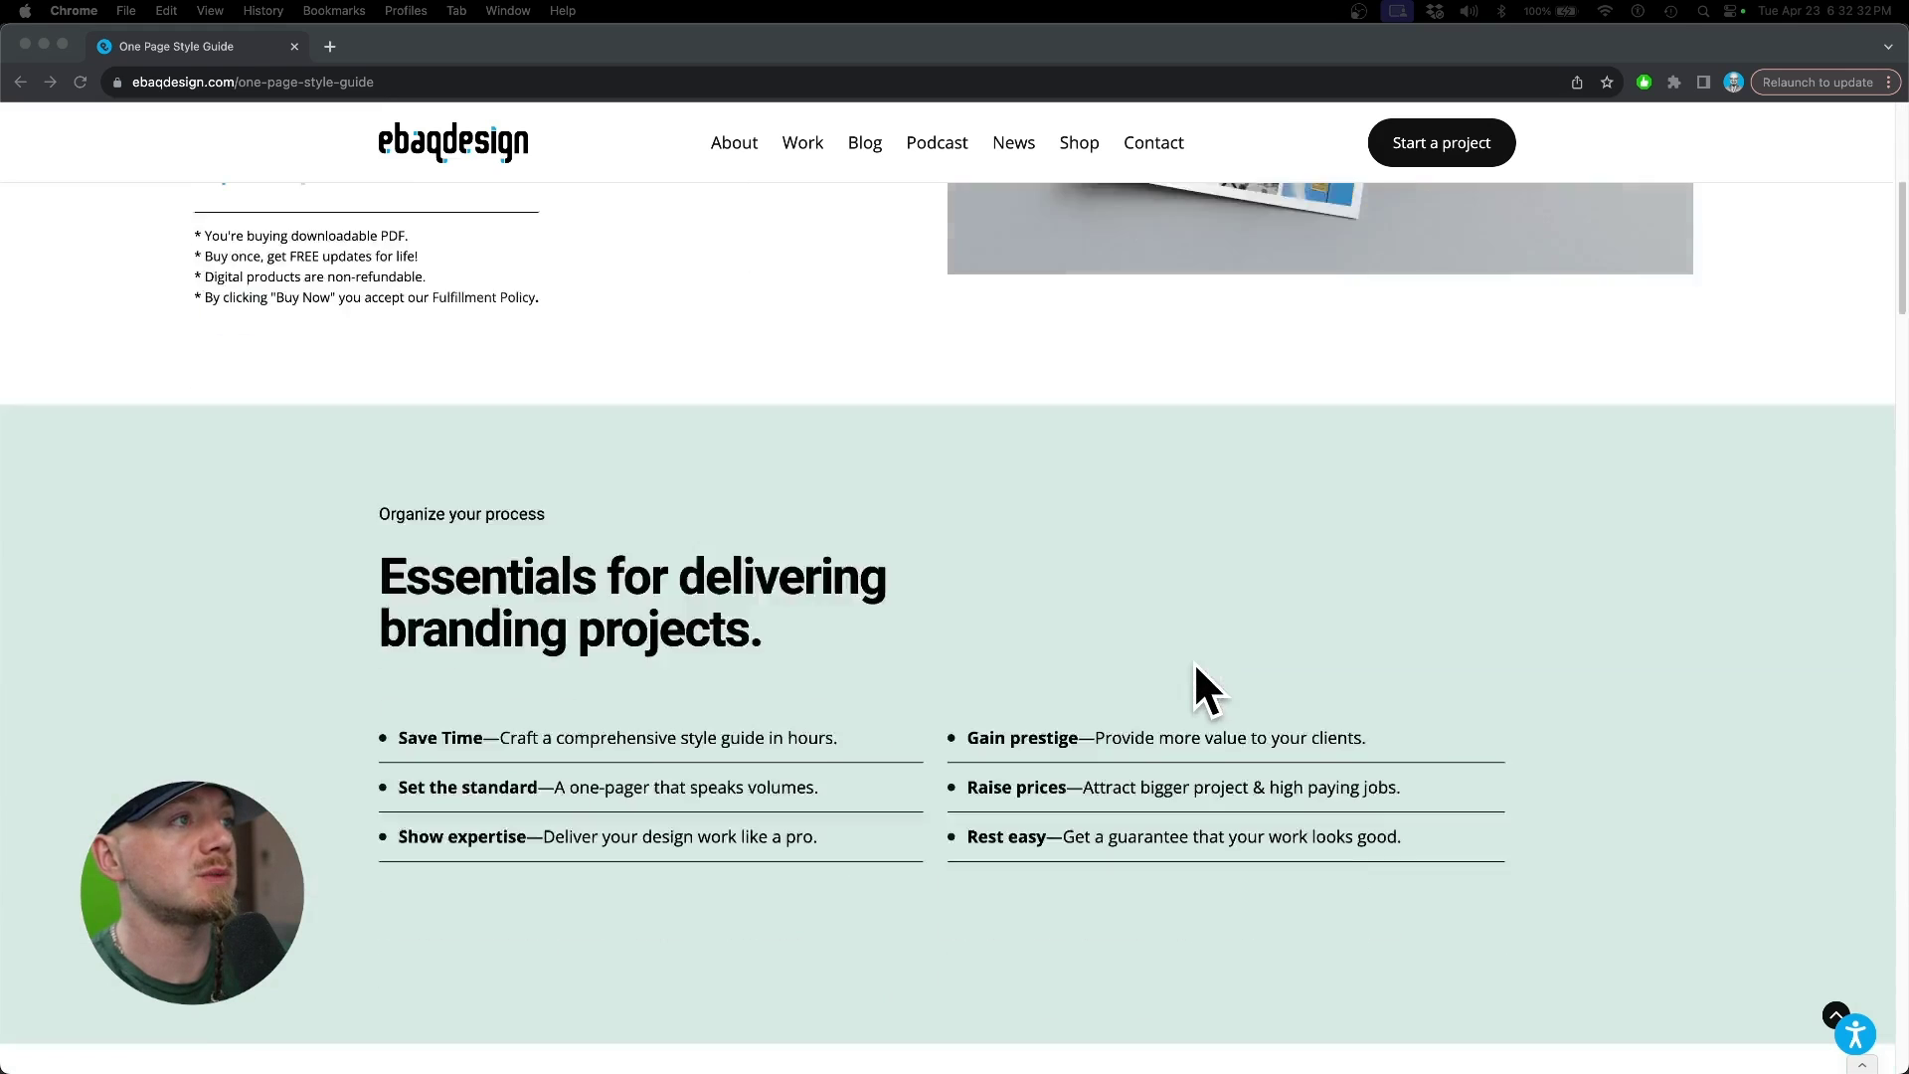
scroll(1185, 667, "down", 3)
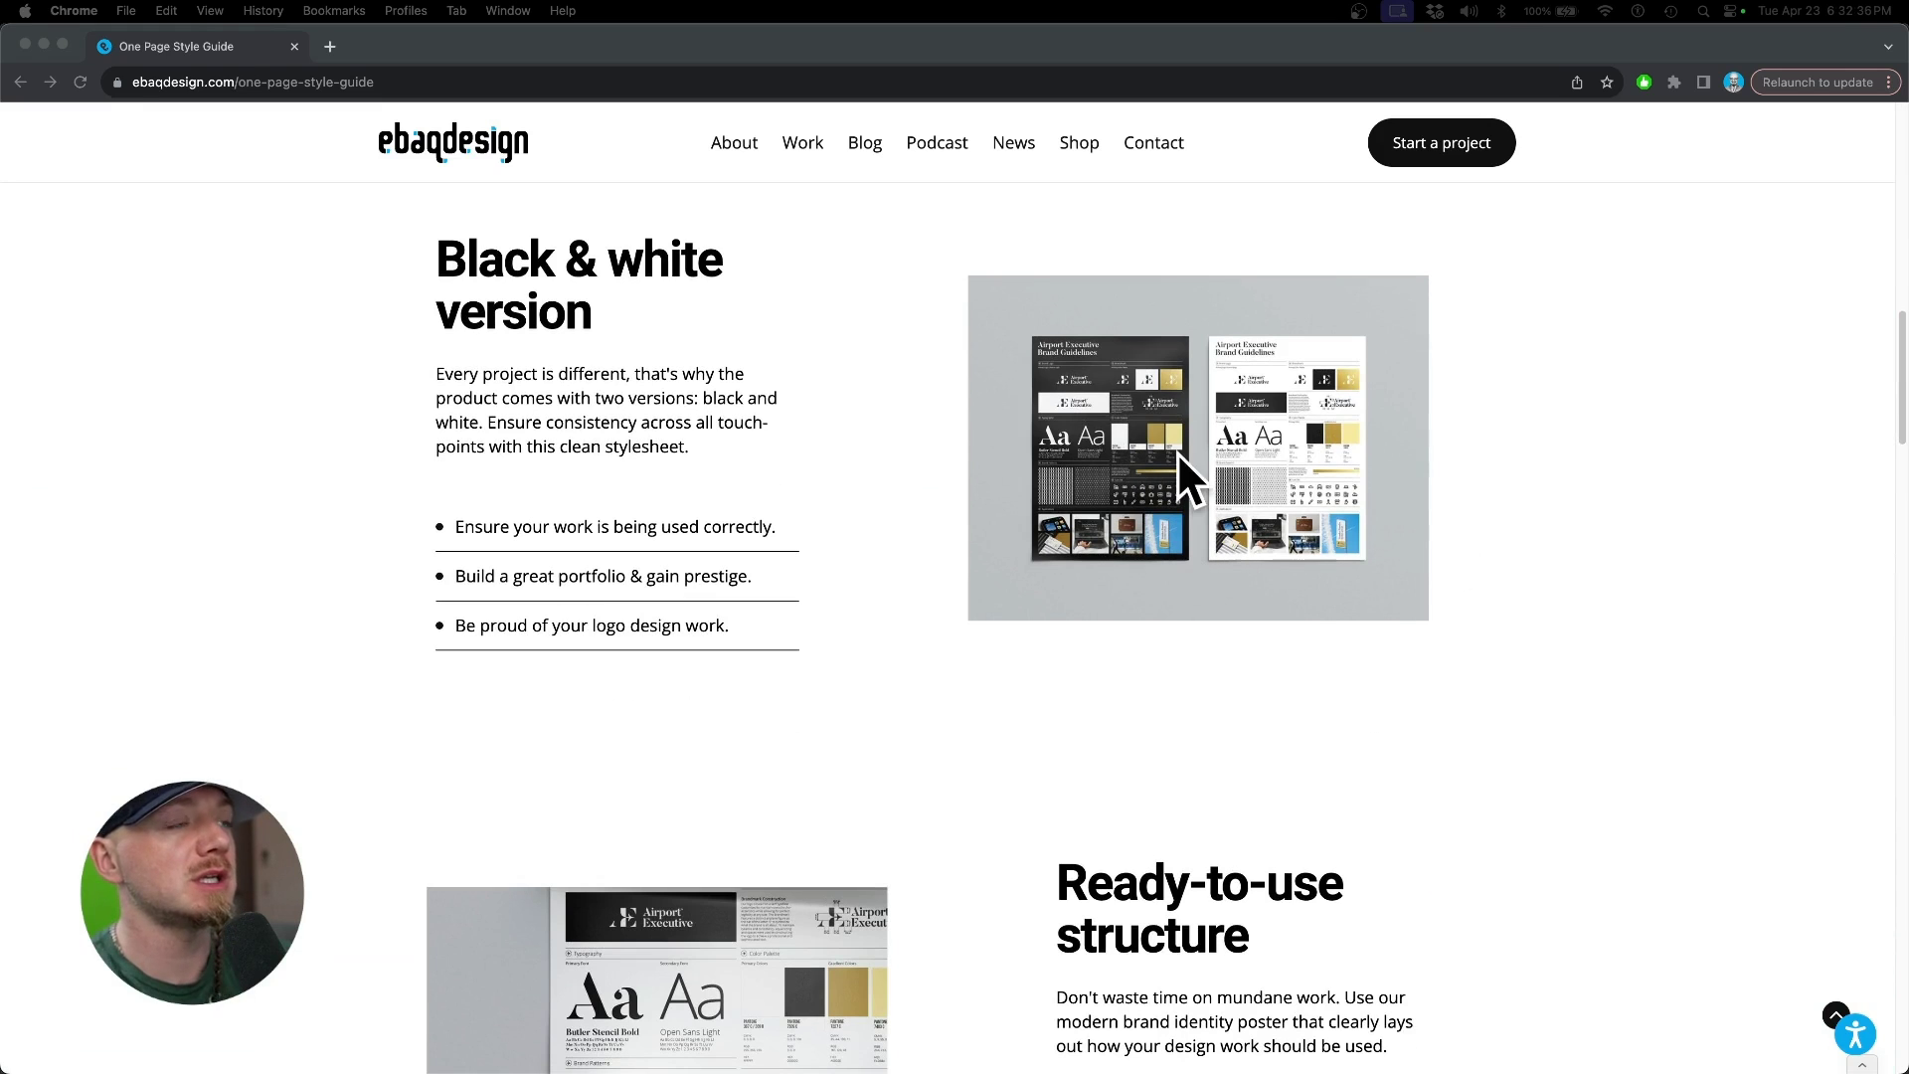
scroll(1110, 417, "down", 15)
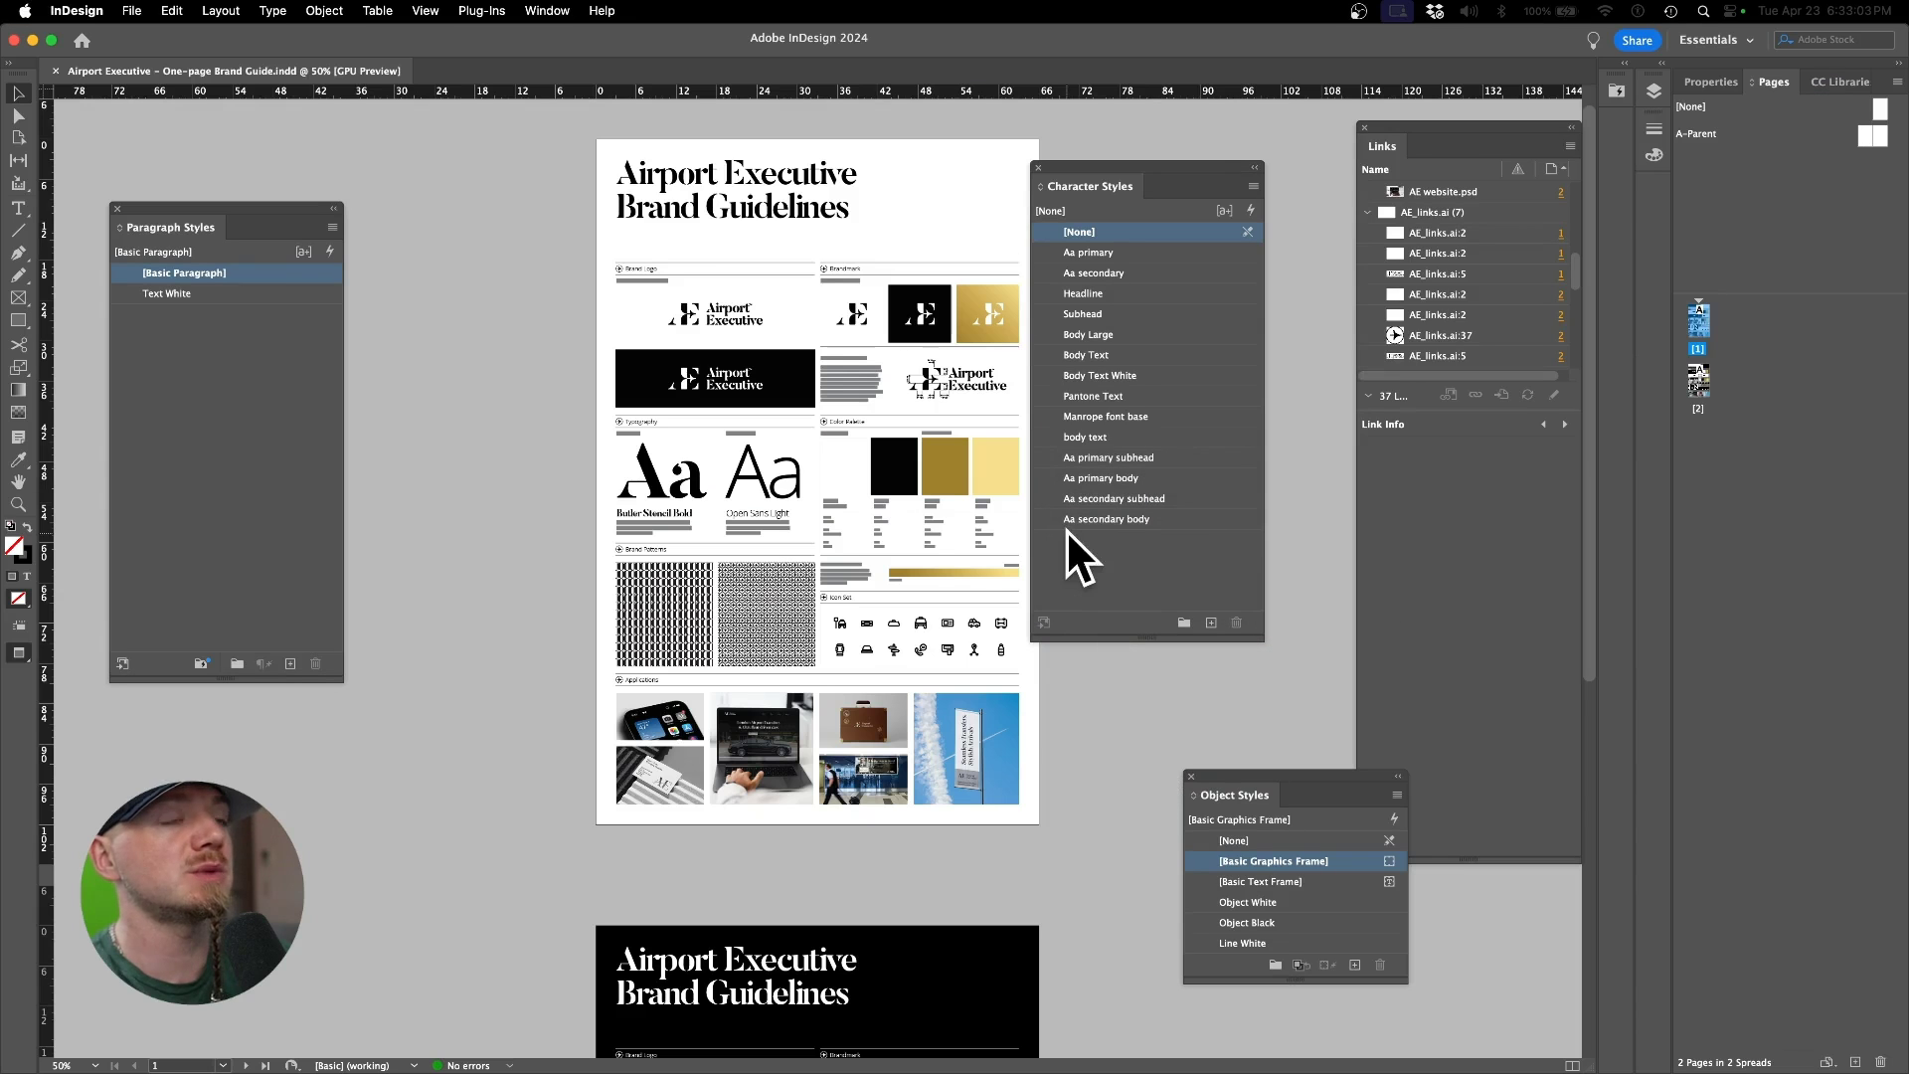
scroll(914, 512, "down", 6)
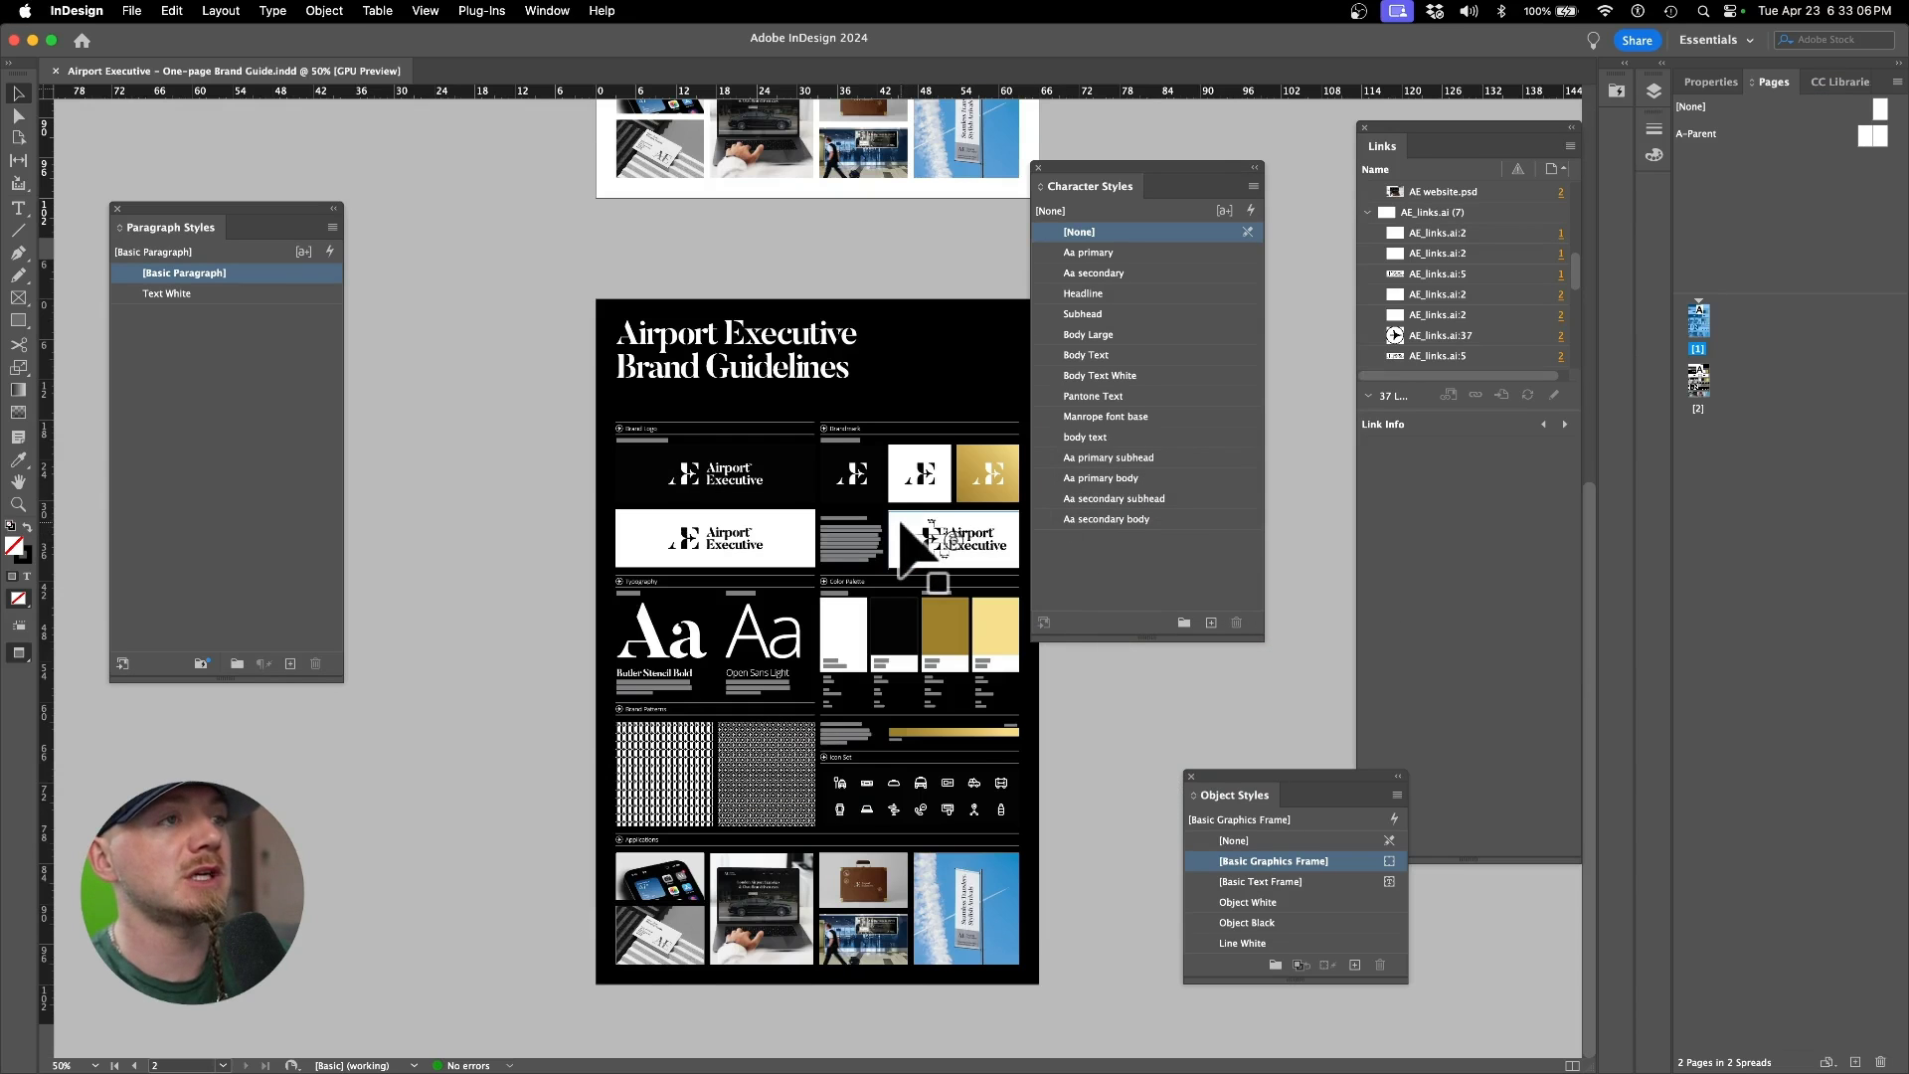
scroll(901, 525, "up", 6)
scroll(888, 542, "down", 6)
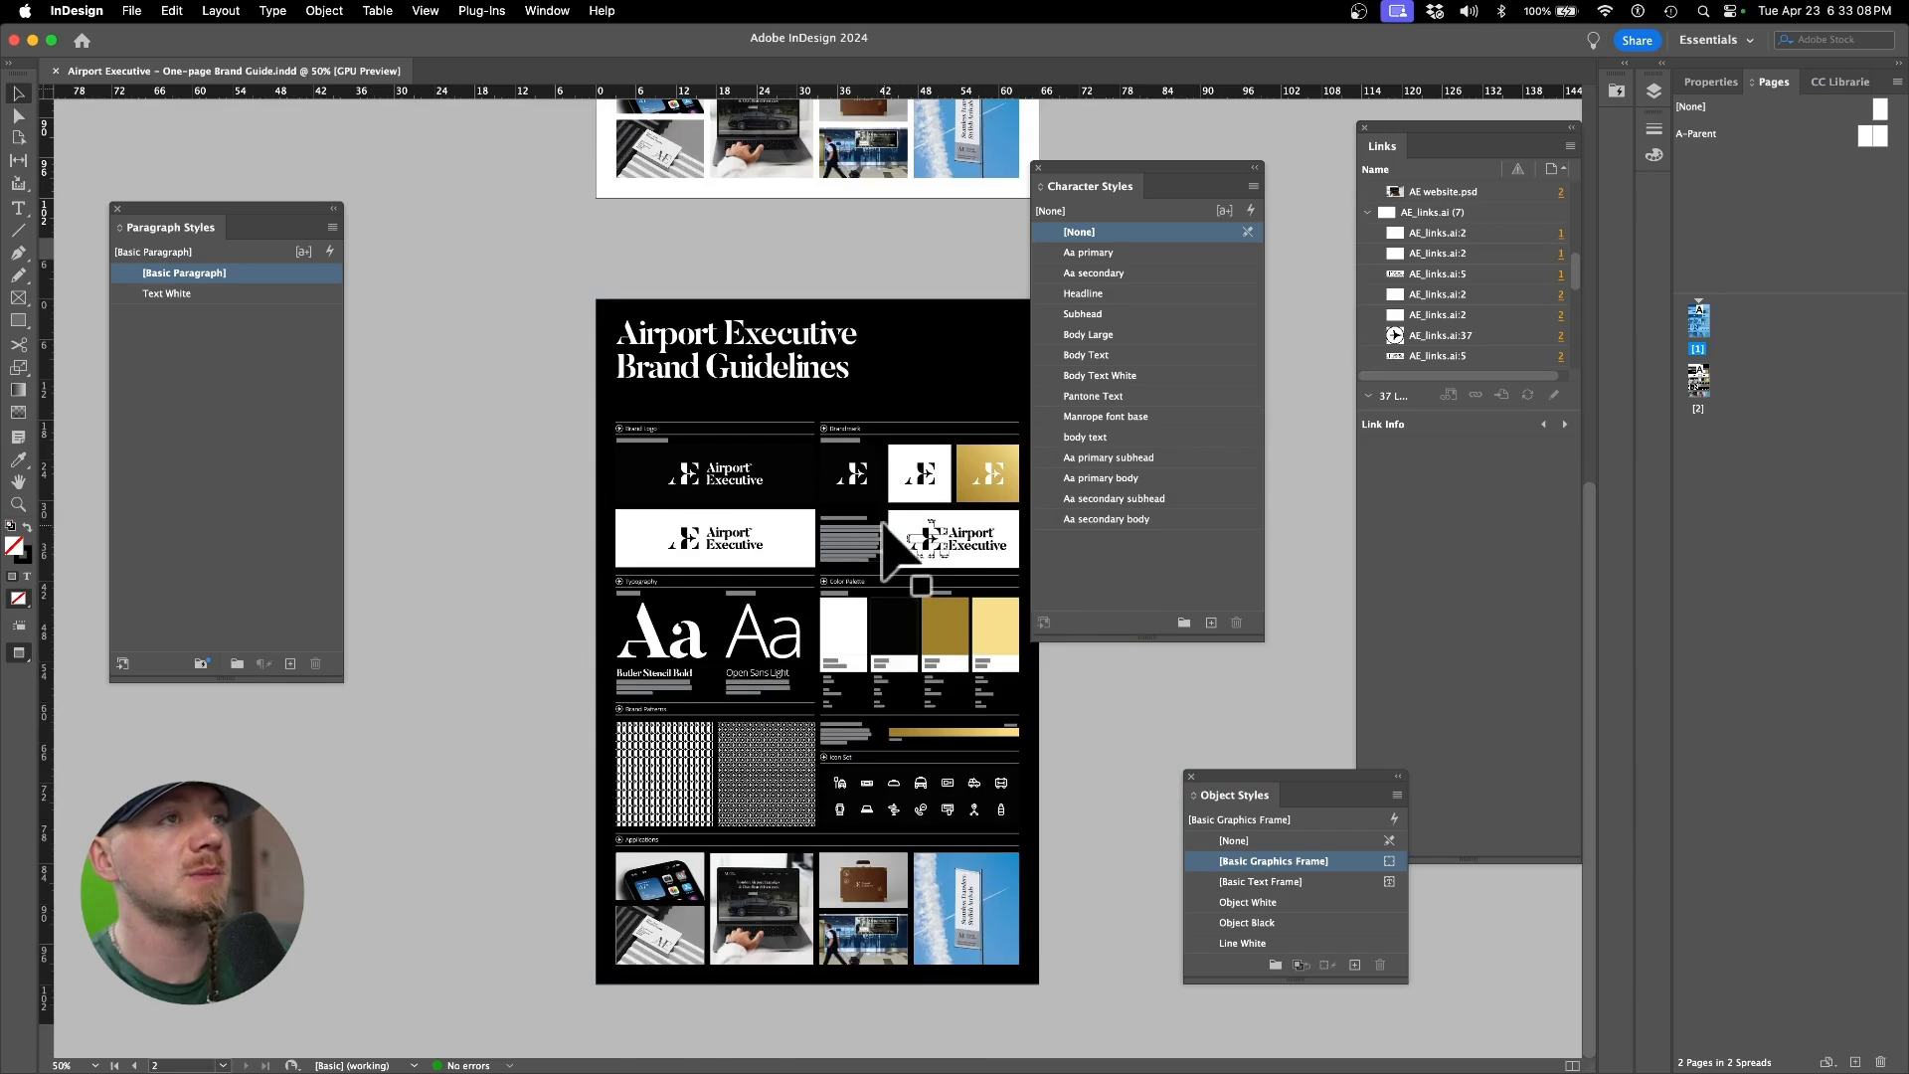
scroll(900, 552, "up", 6)
left_click_drag(1247, 774, 1179, 712)
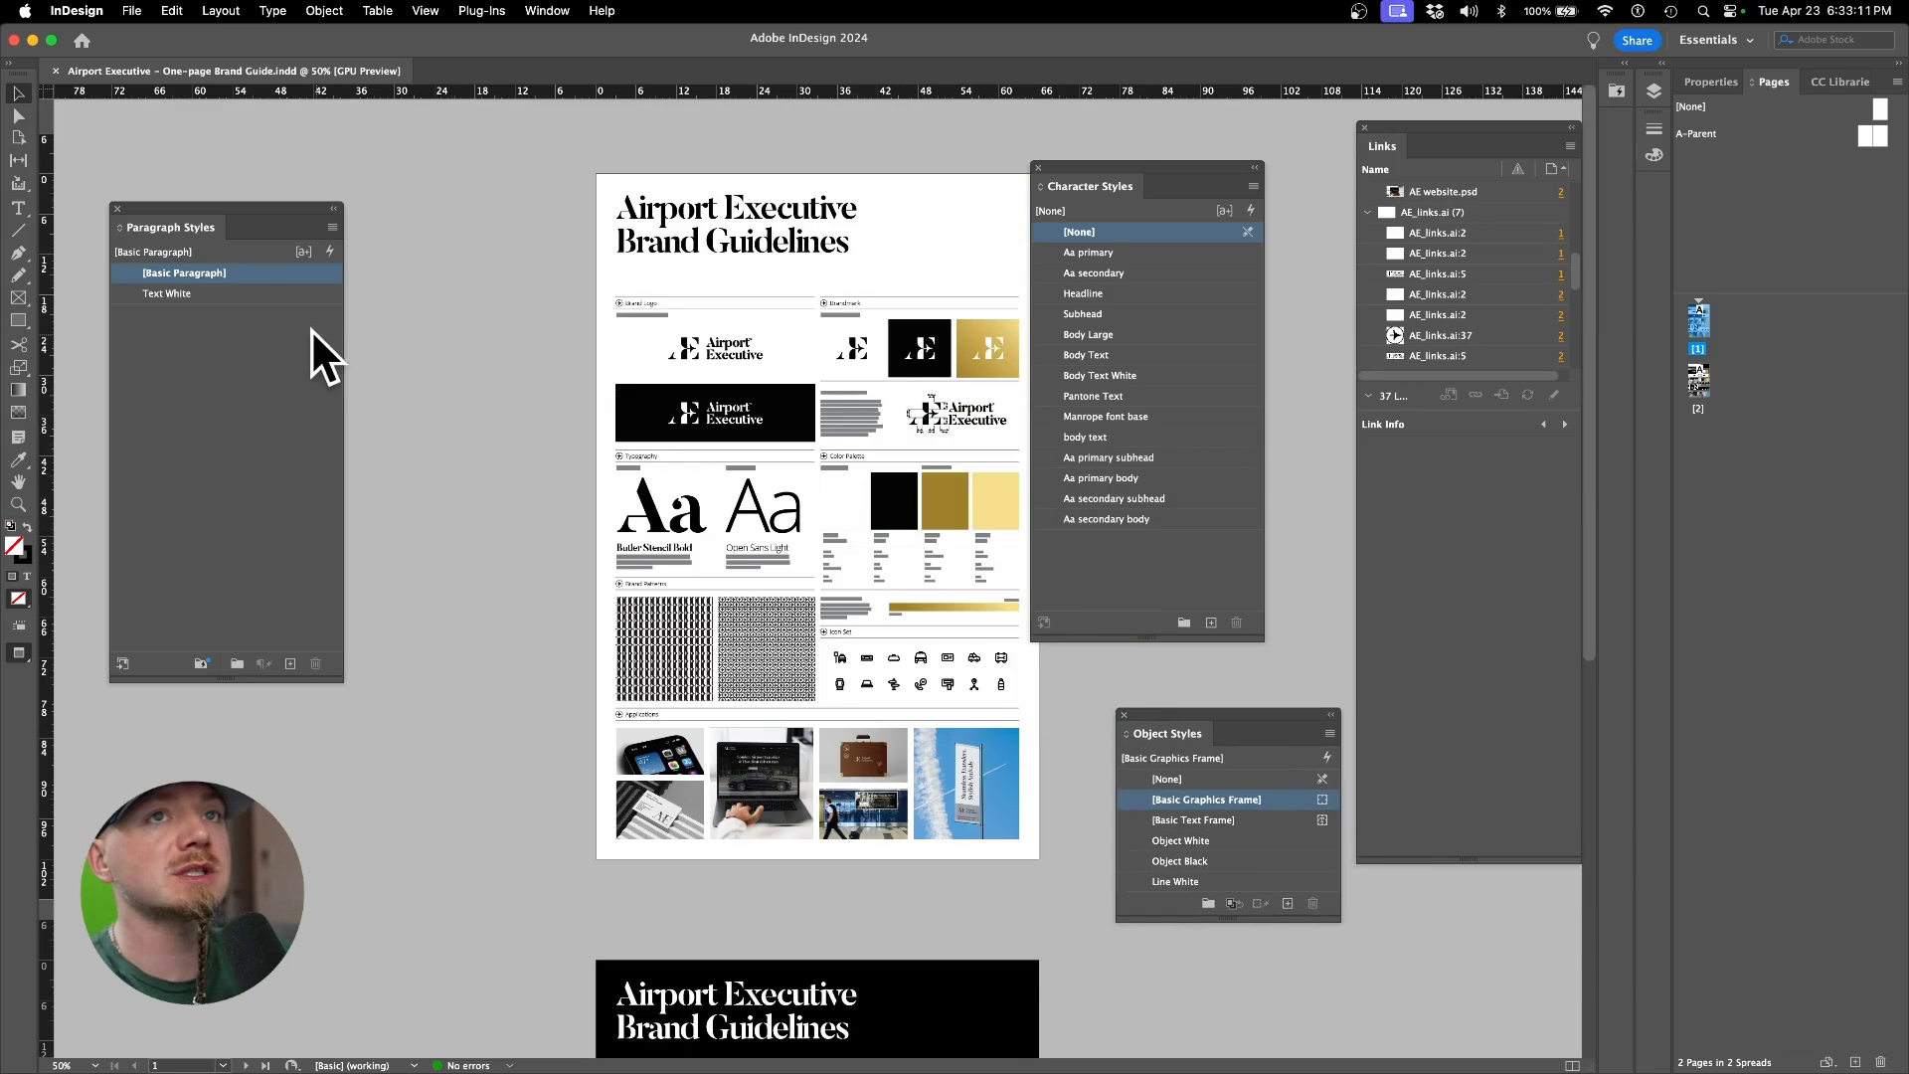
left_click_drag(1088, 159, 1134, 157)
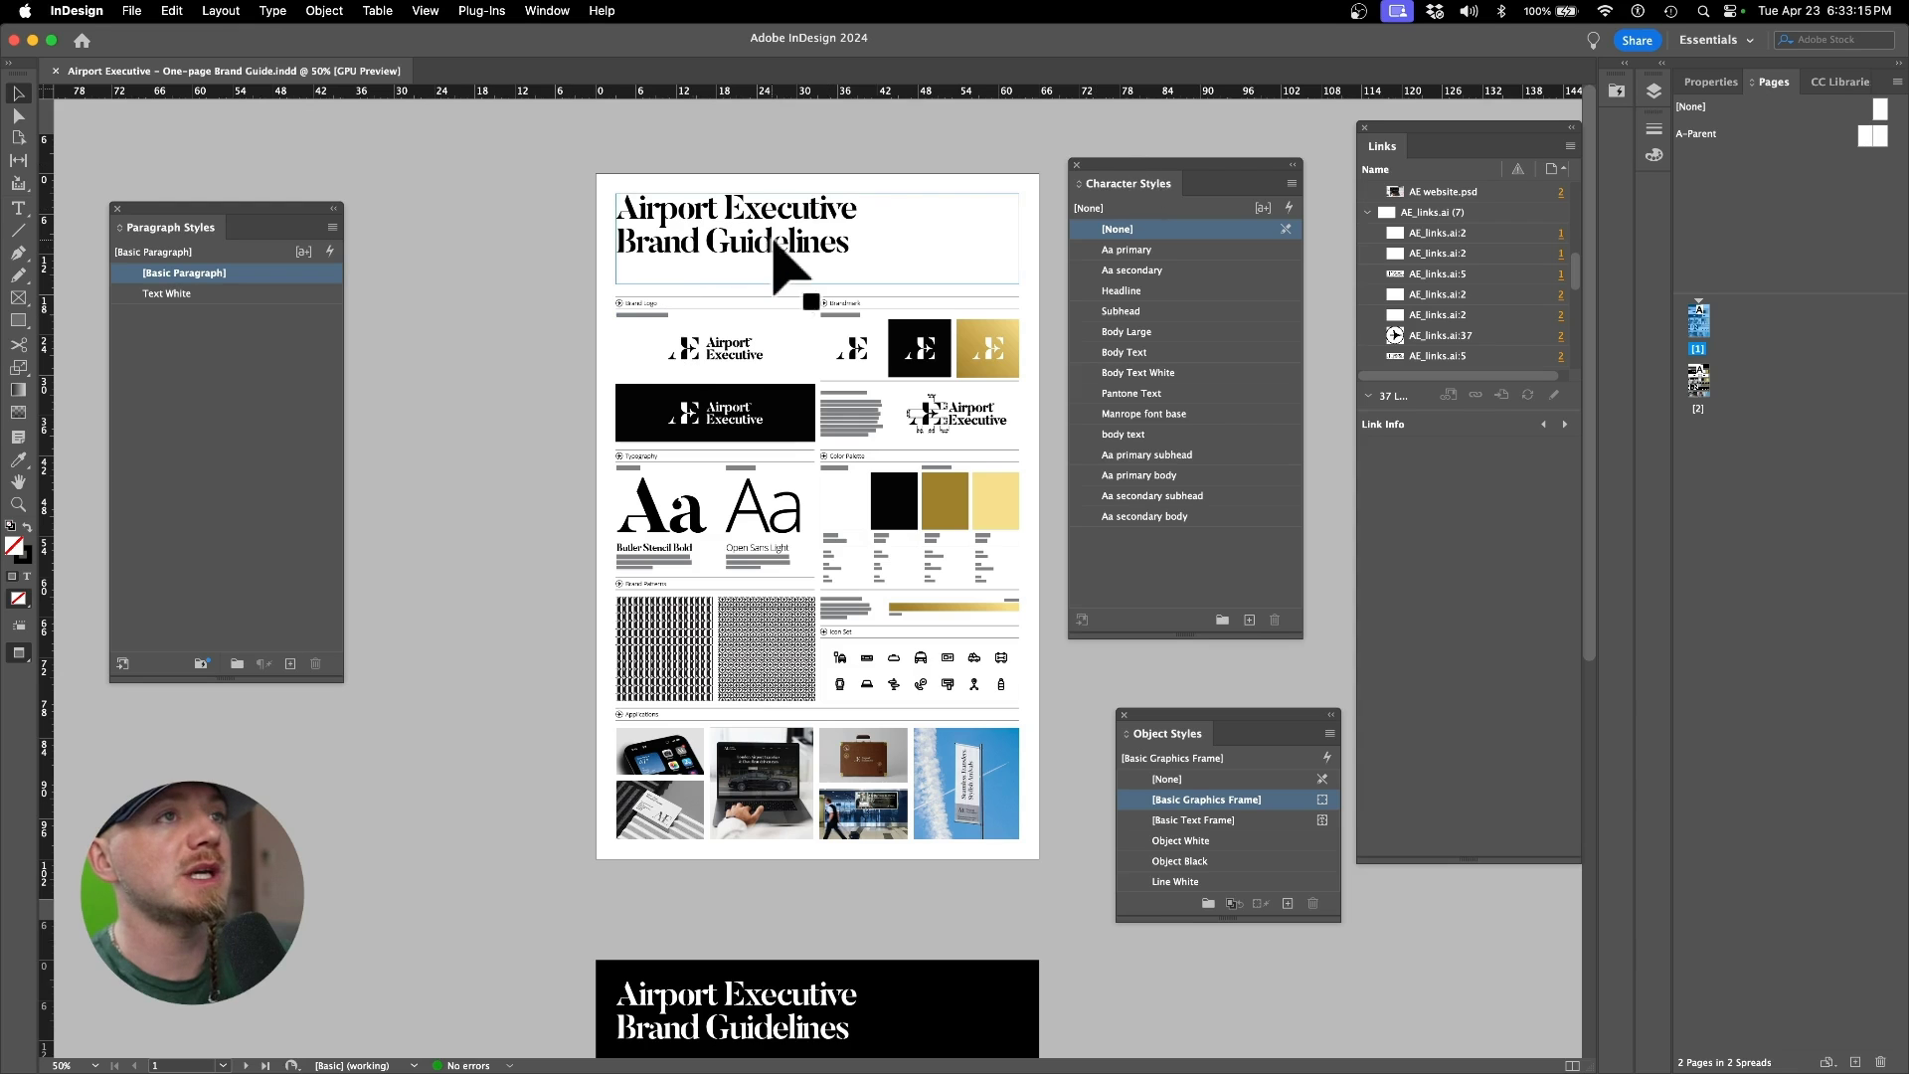
scroll(828, 522, "down", 5)
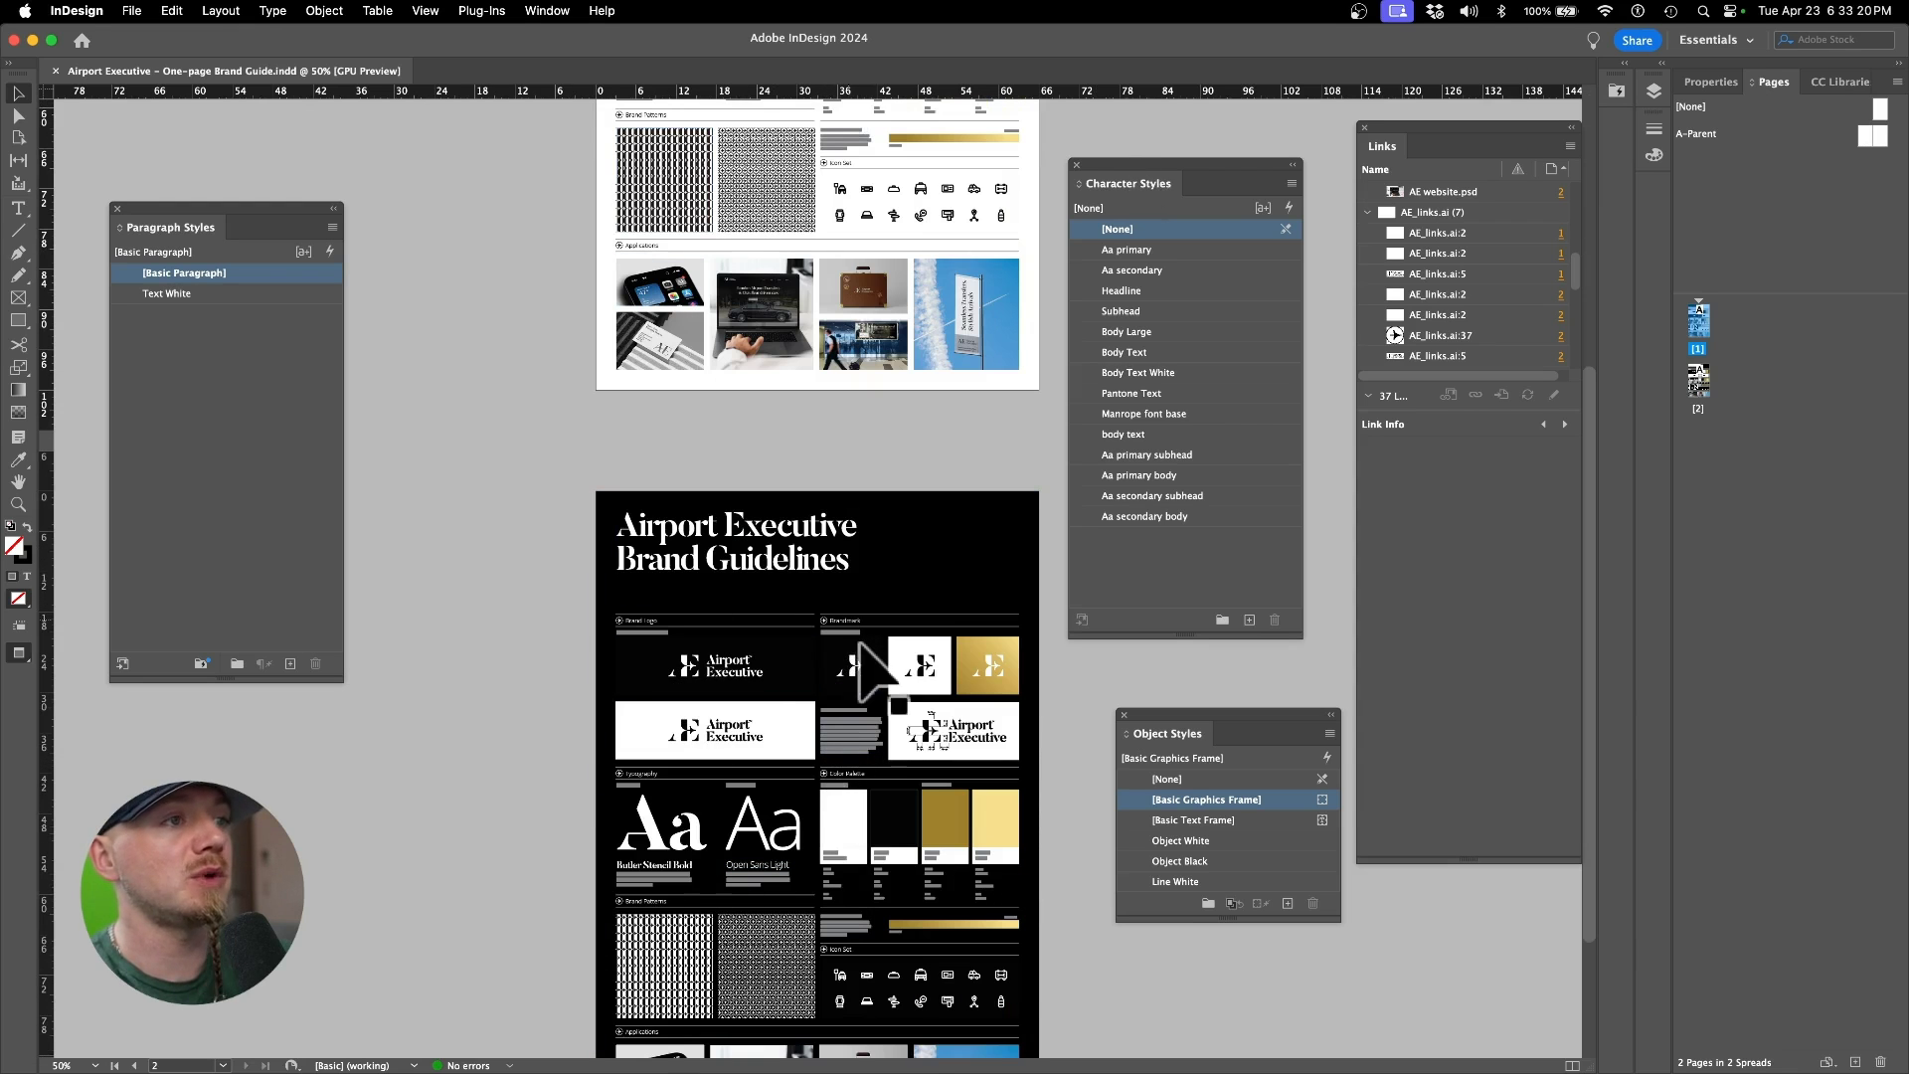
Step: Fit all the Airport Executive logo artboards in the Illustrator window and zoom in on the logos
double_click(834, 609, "alt")
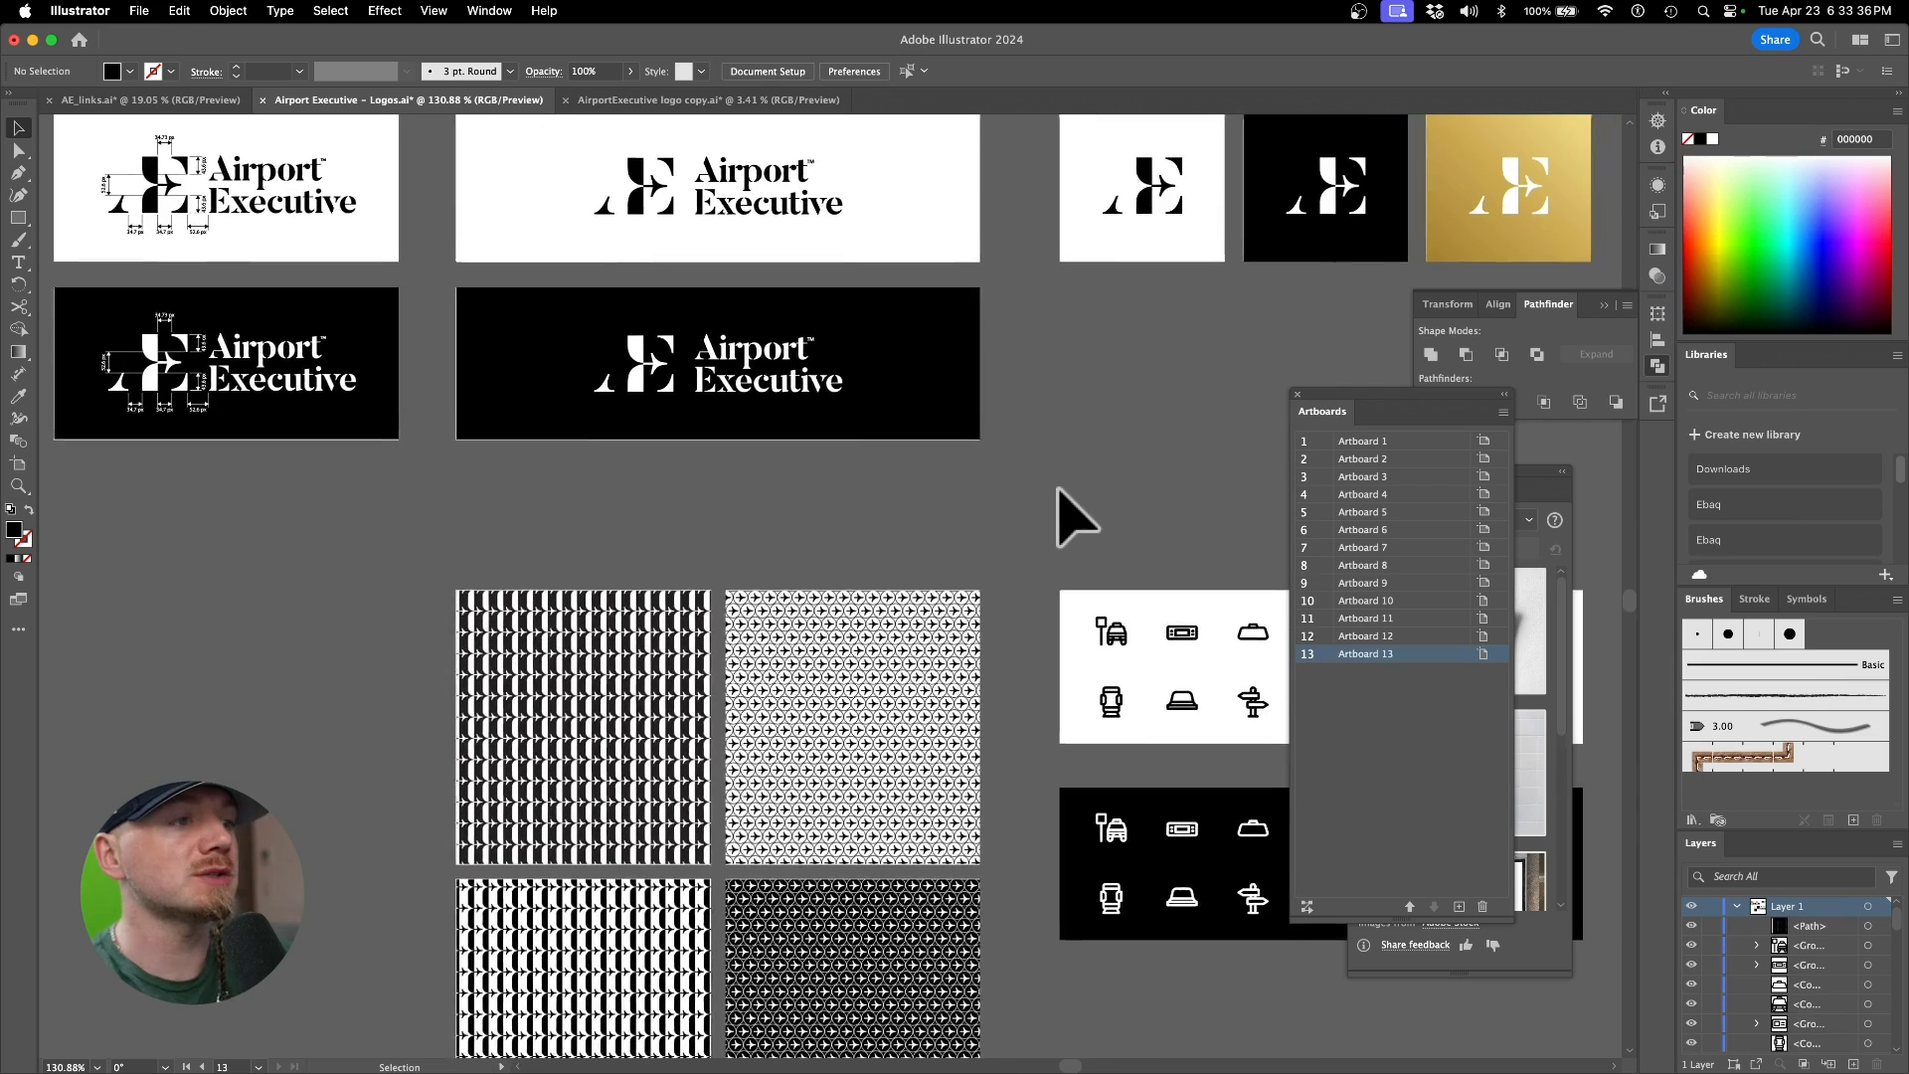
scroll(1065, 511, "down", 5)
scroll(1060, 491, "up", 5)
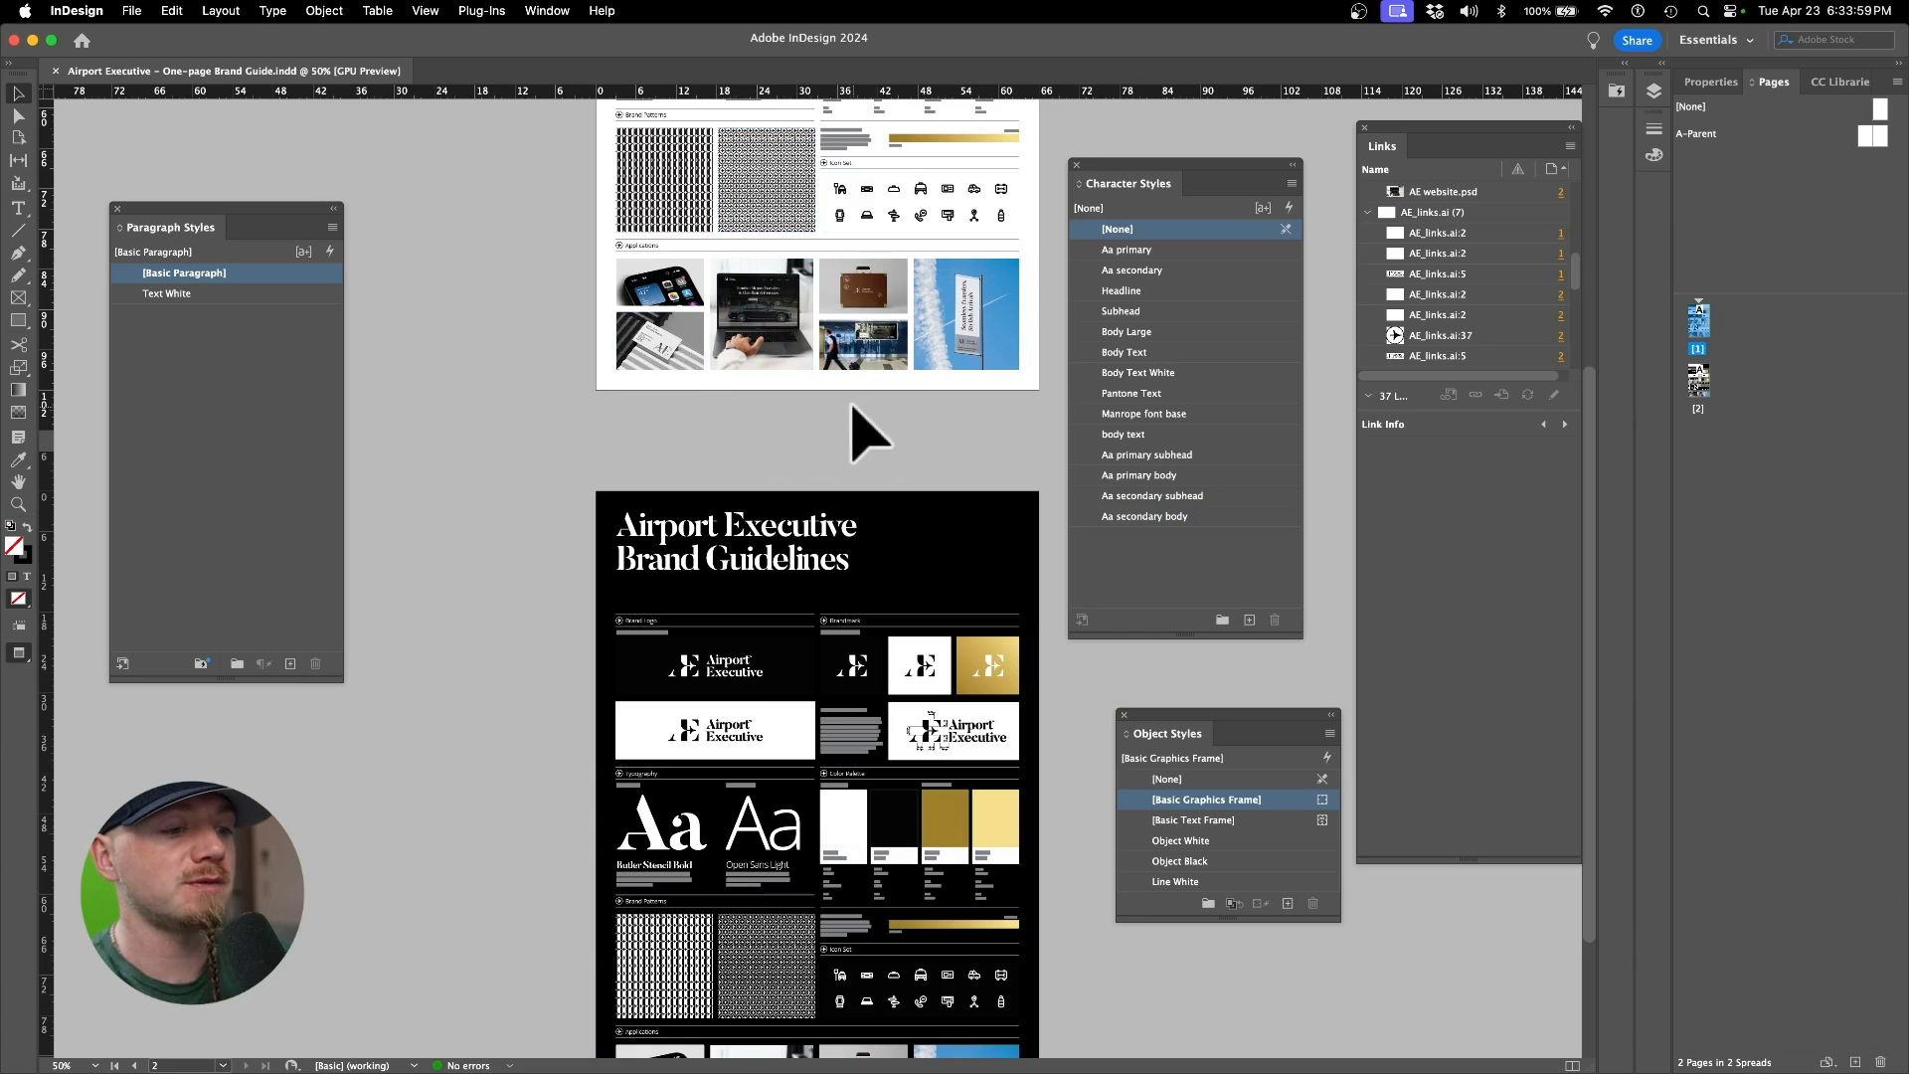
Step: Open the banner photo's original AE banner.psd with Edit Original, then switch to Illustrator's Medihuanna logo file
key("super+Tab")
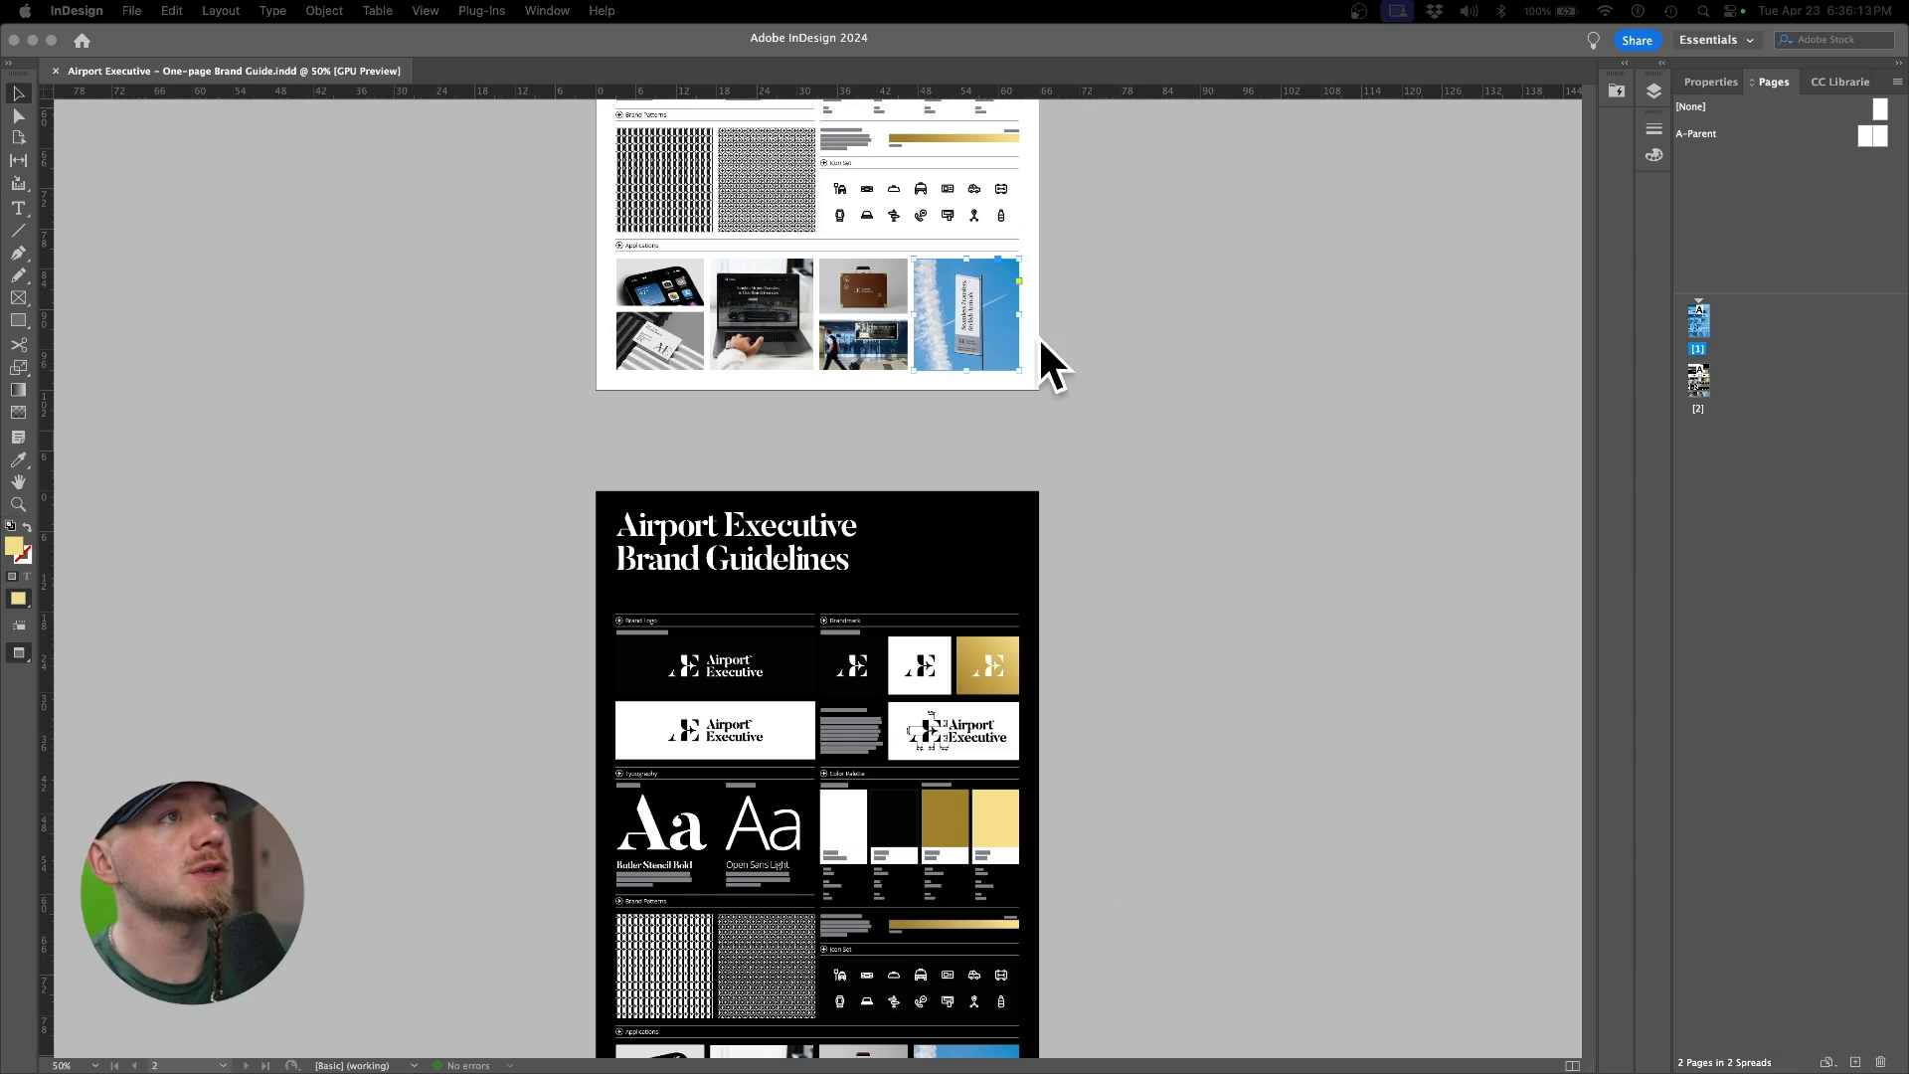
left_click(1044, 367)
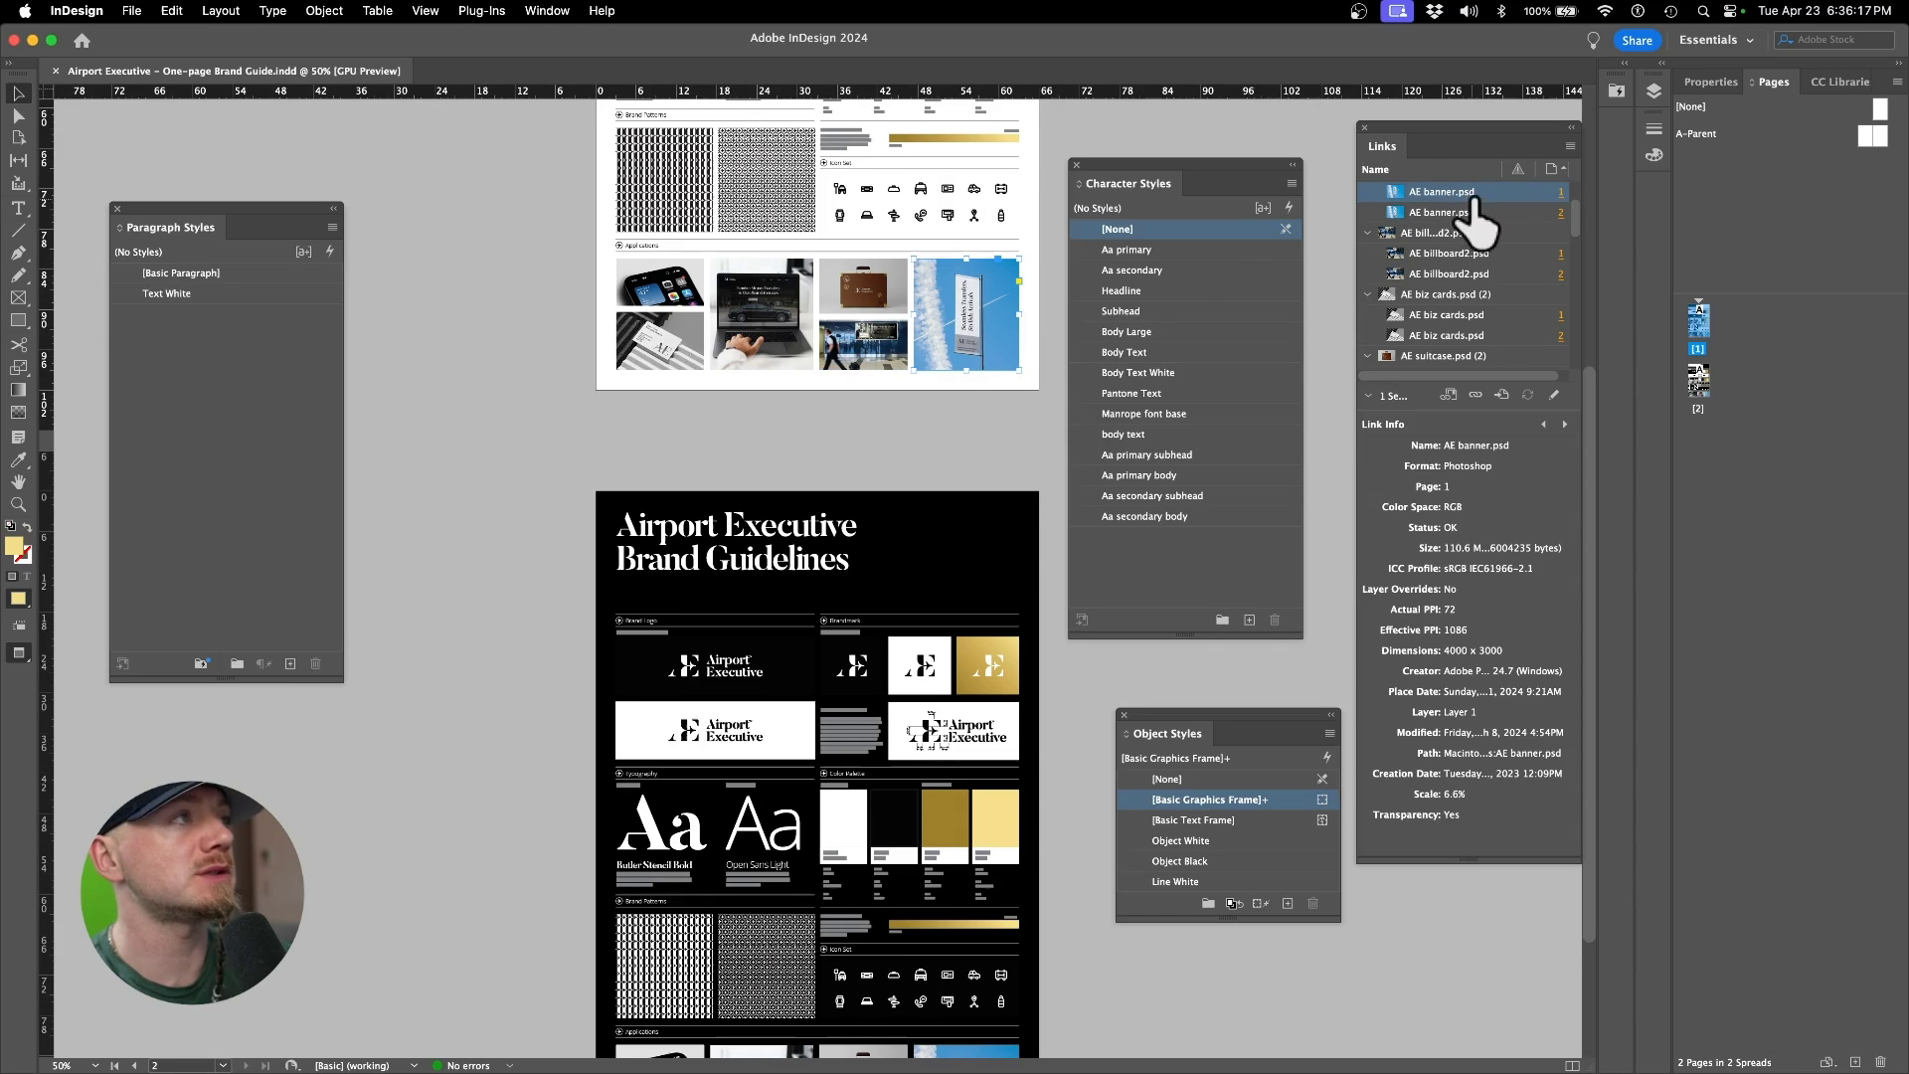
right_click(954, 348)
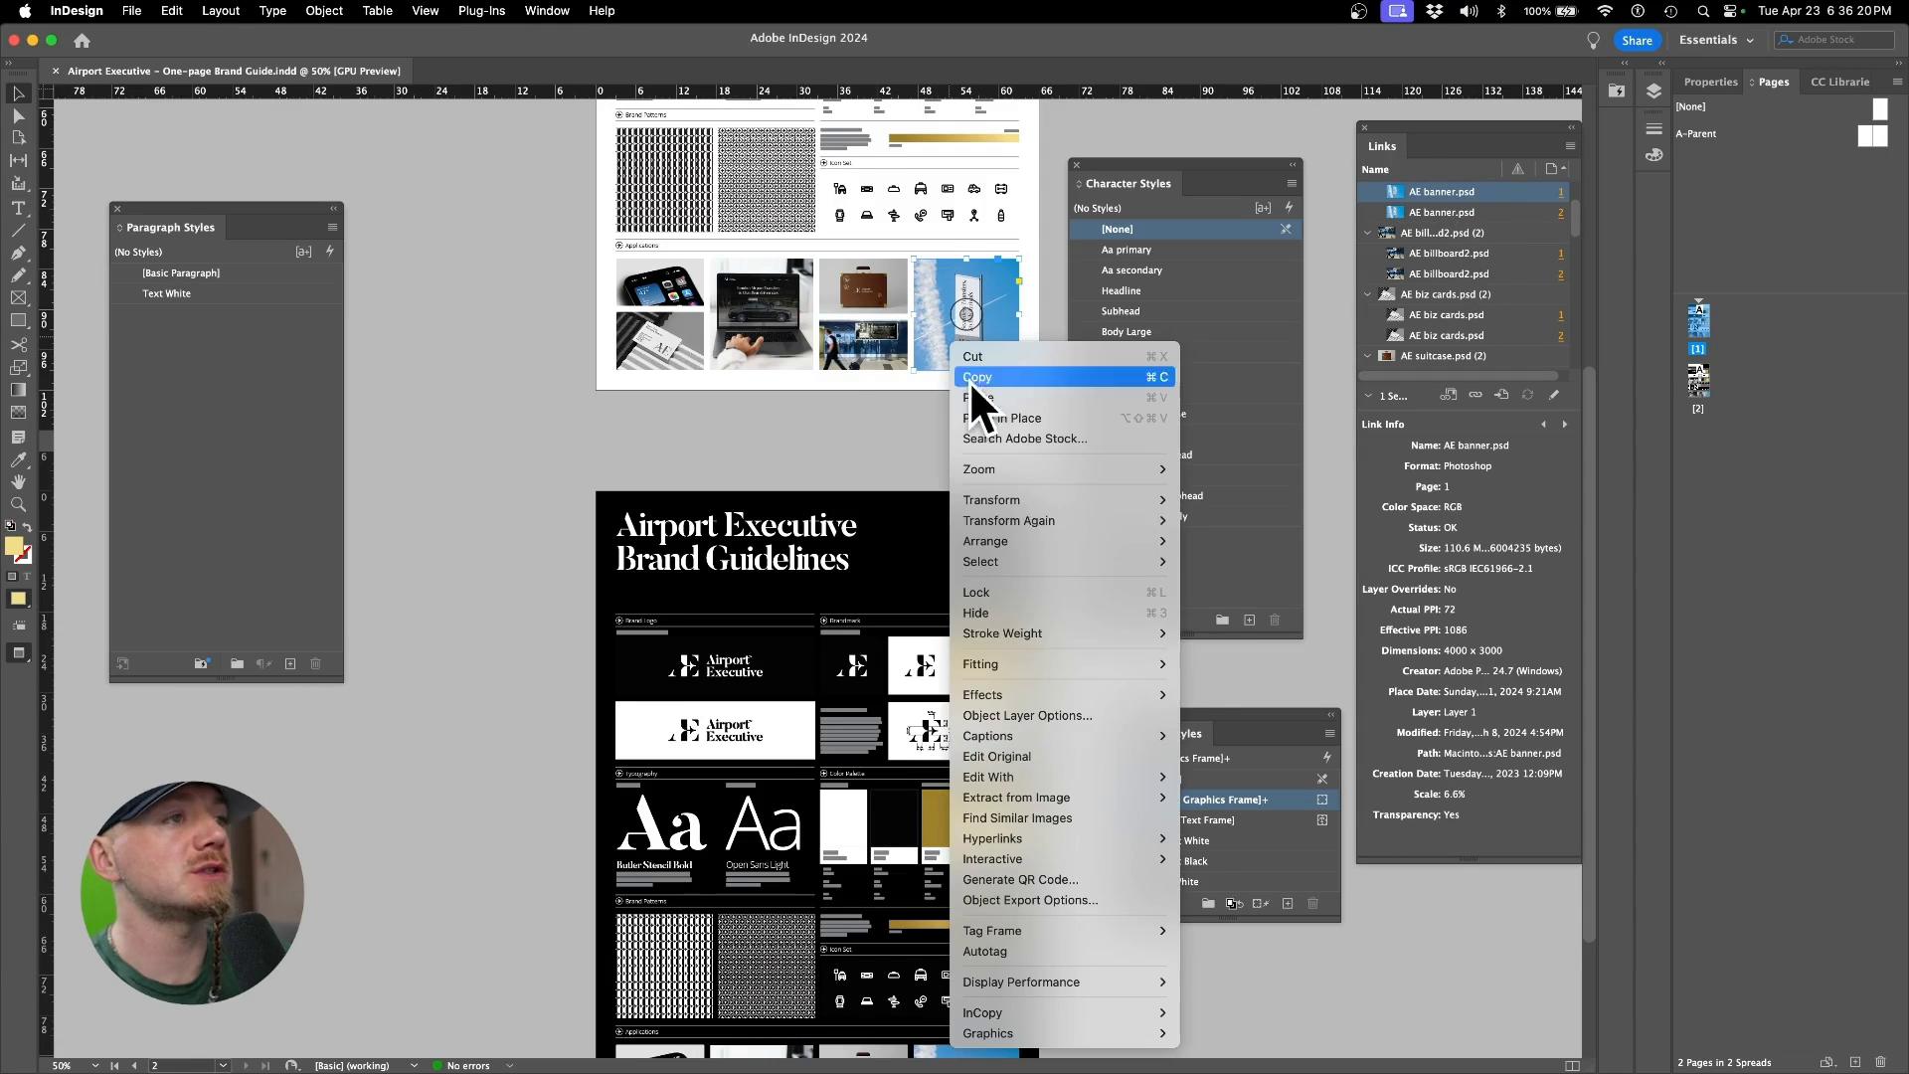
mouse_move(1080, 794)
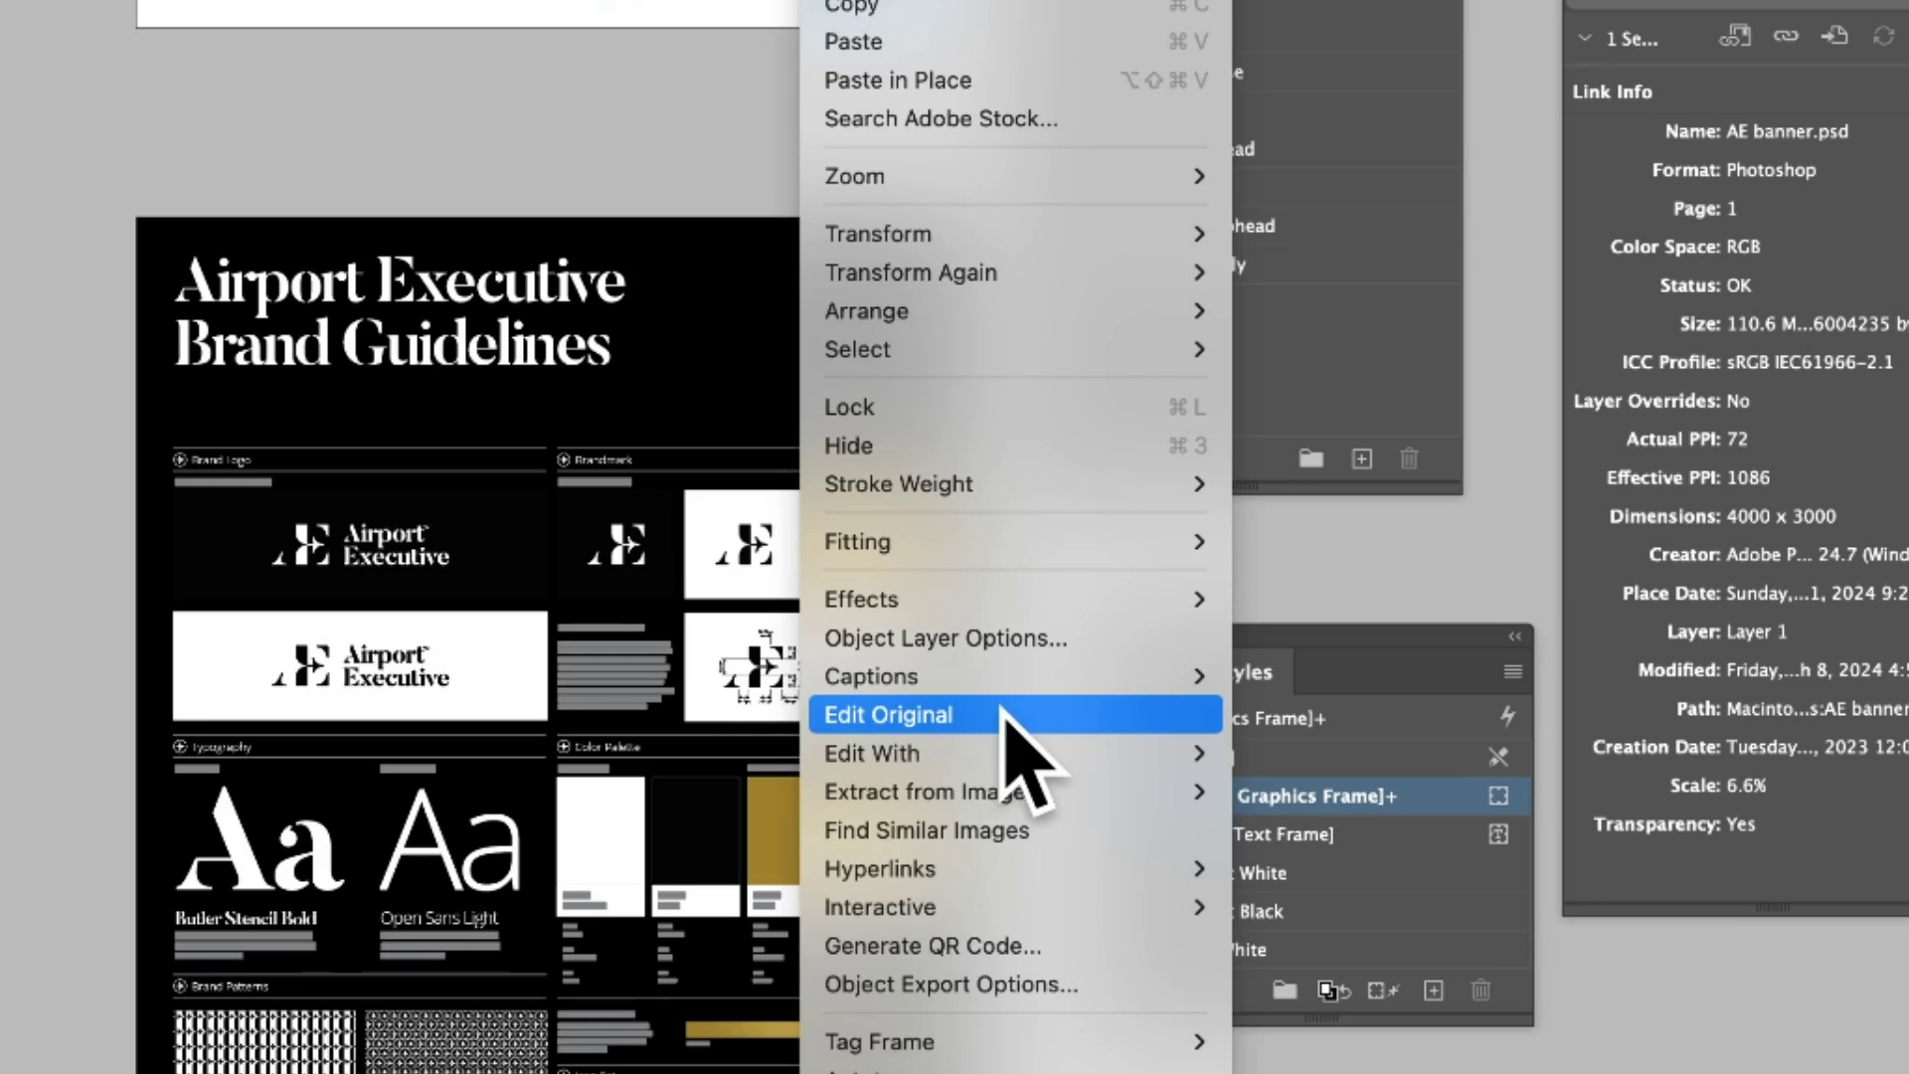
left_click(1004, 714)
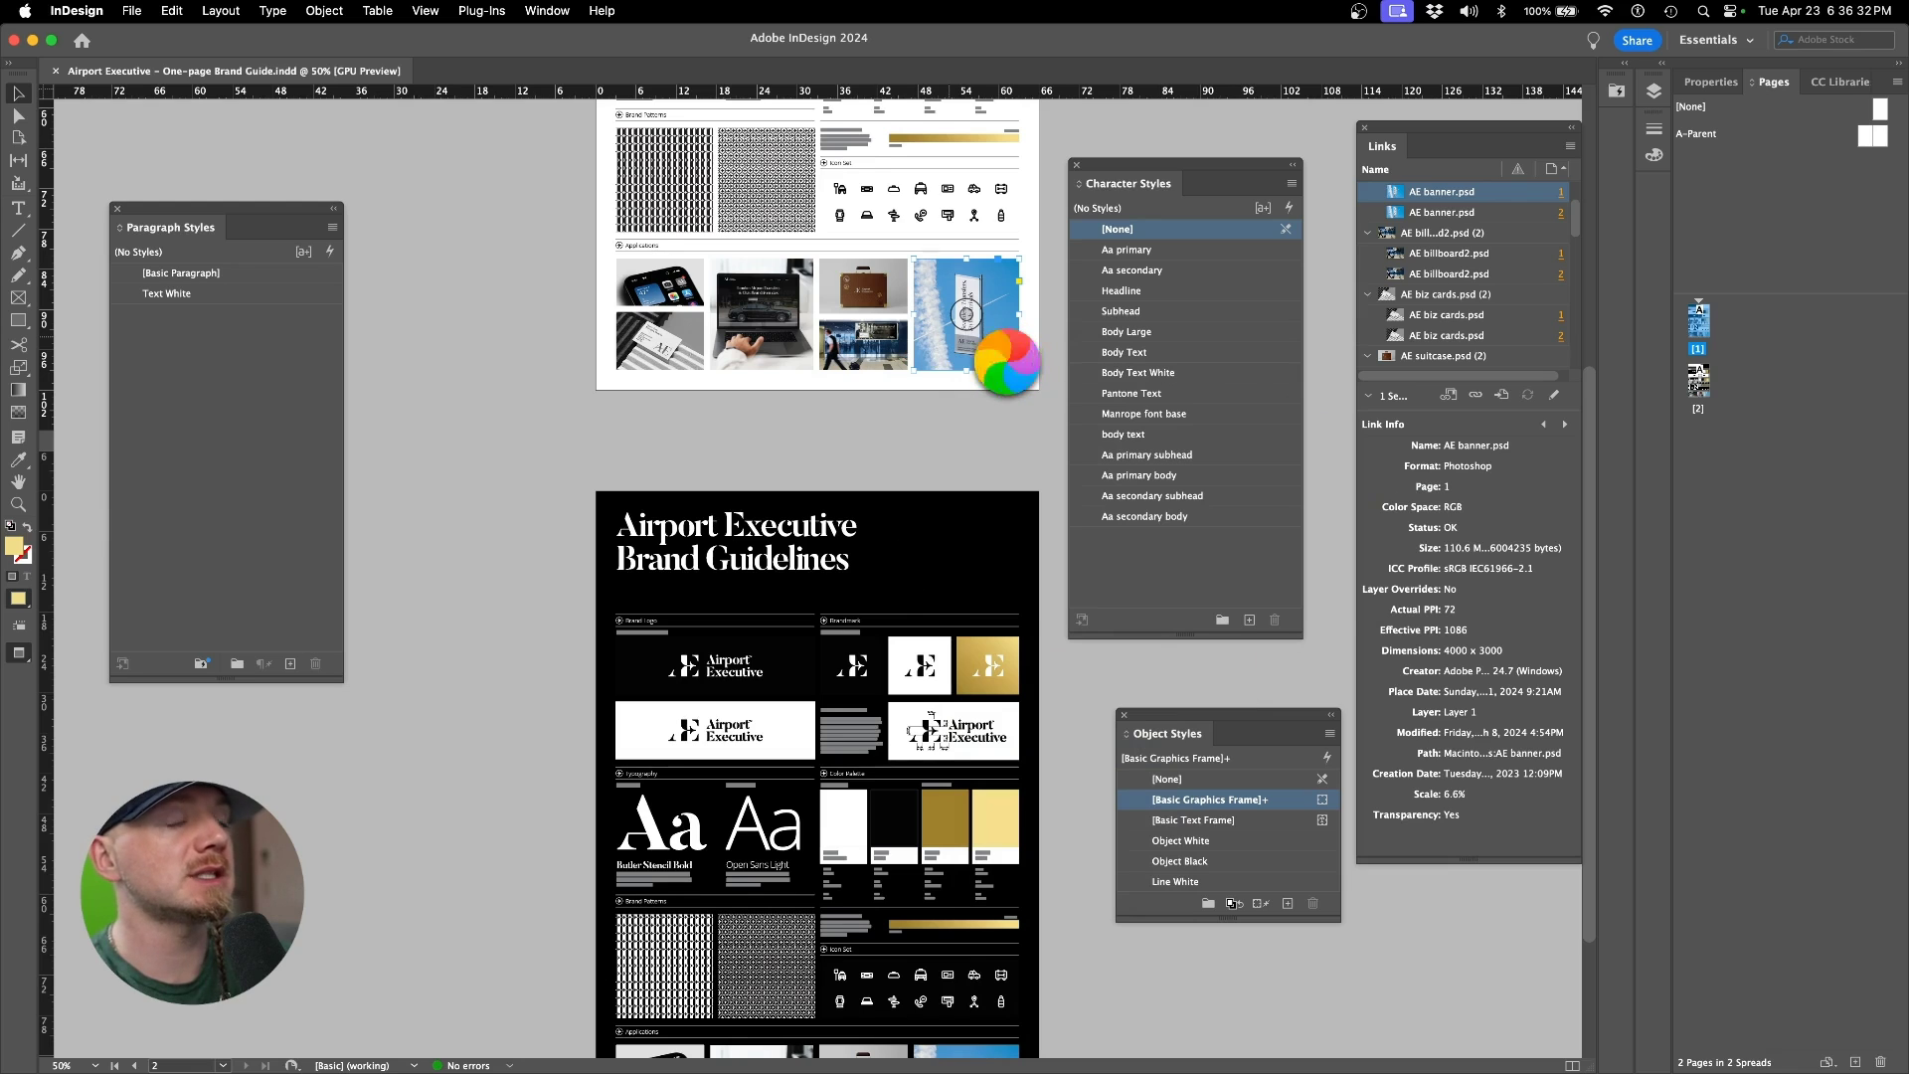
key("super+Tab")
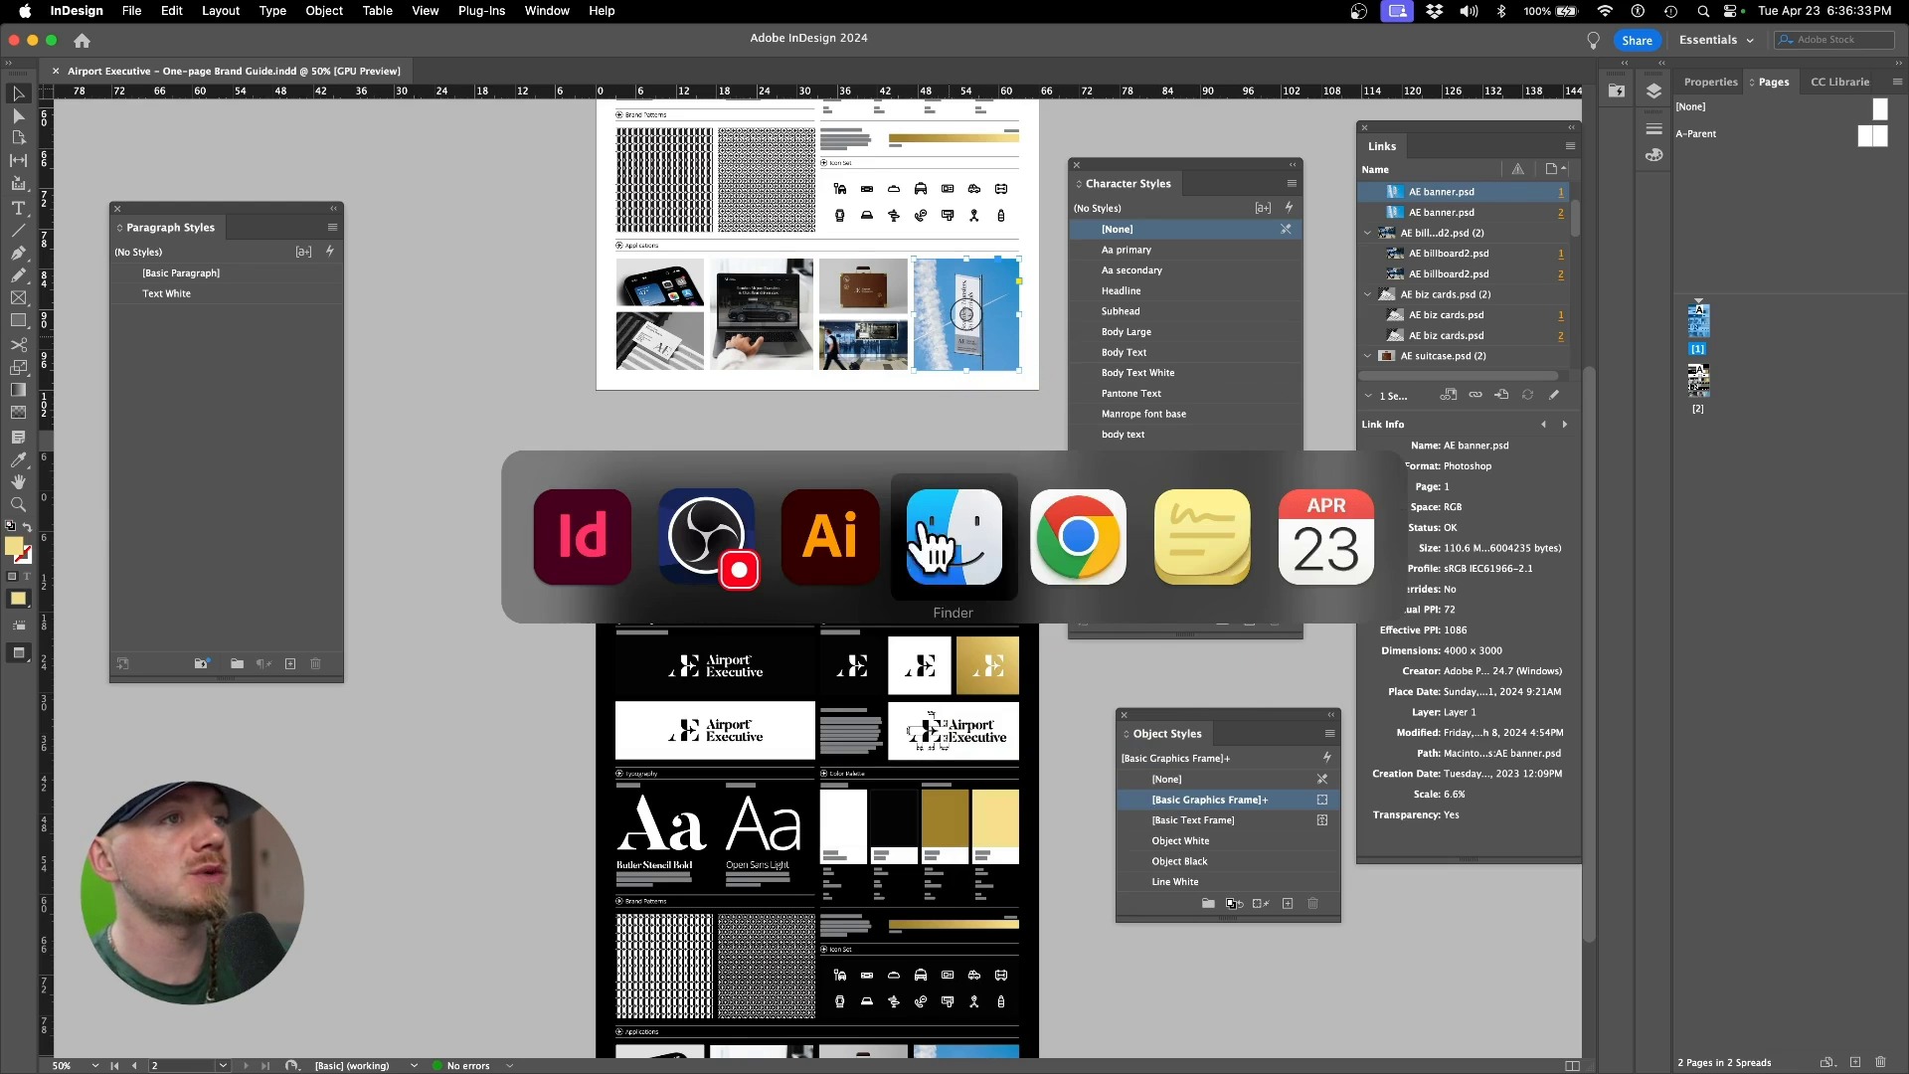
left_click(857, 537)
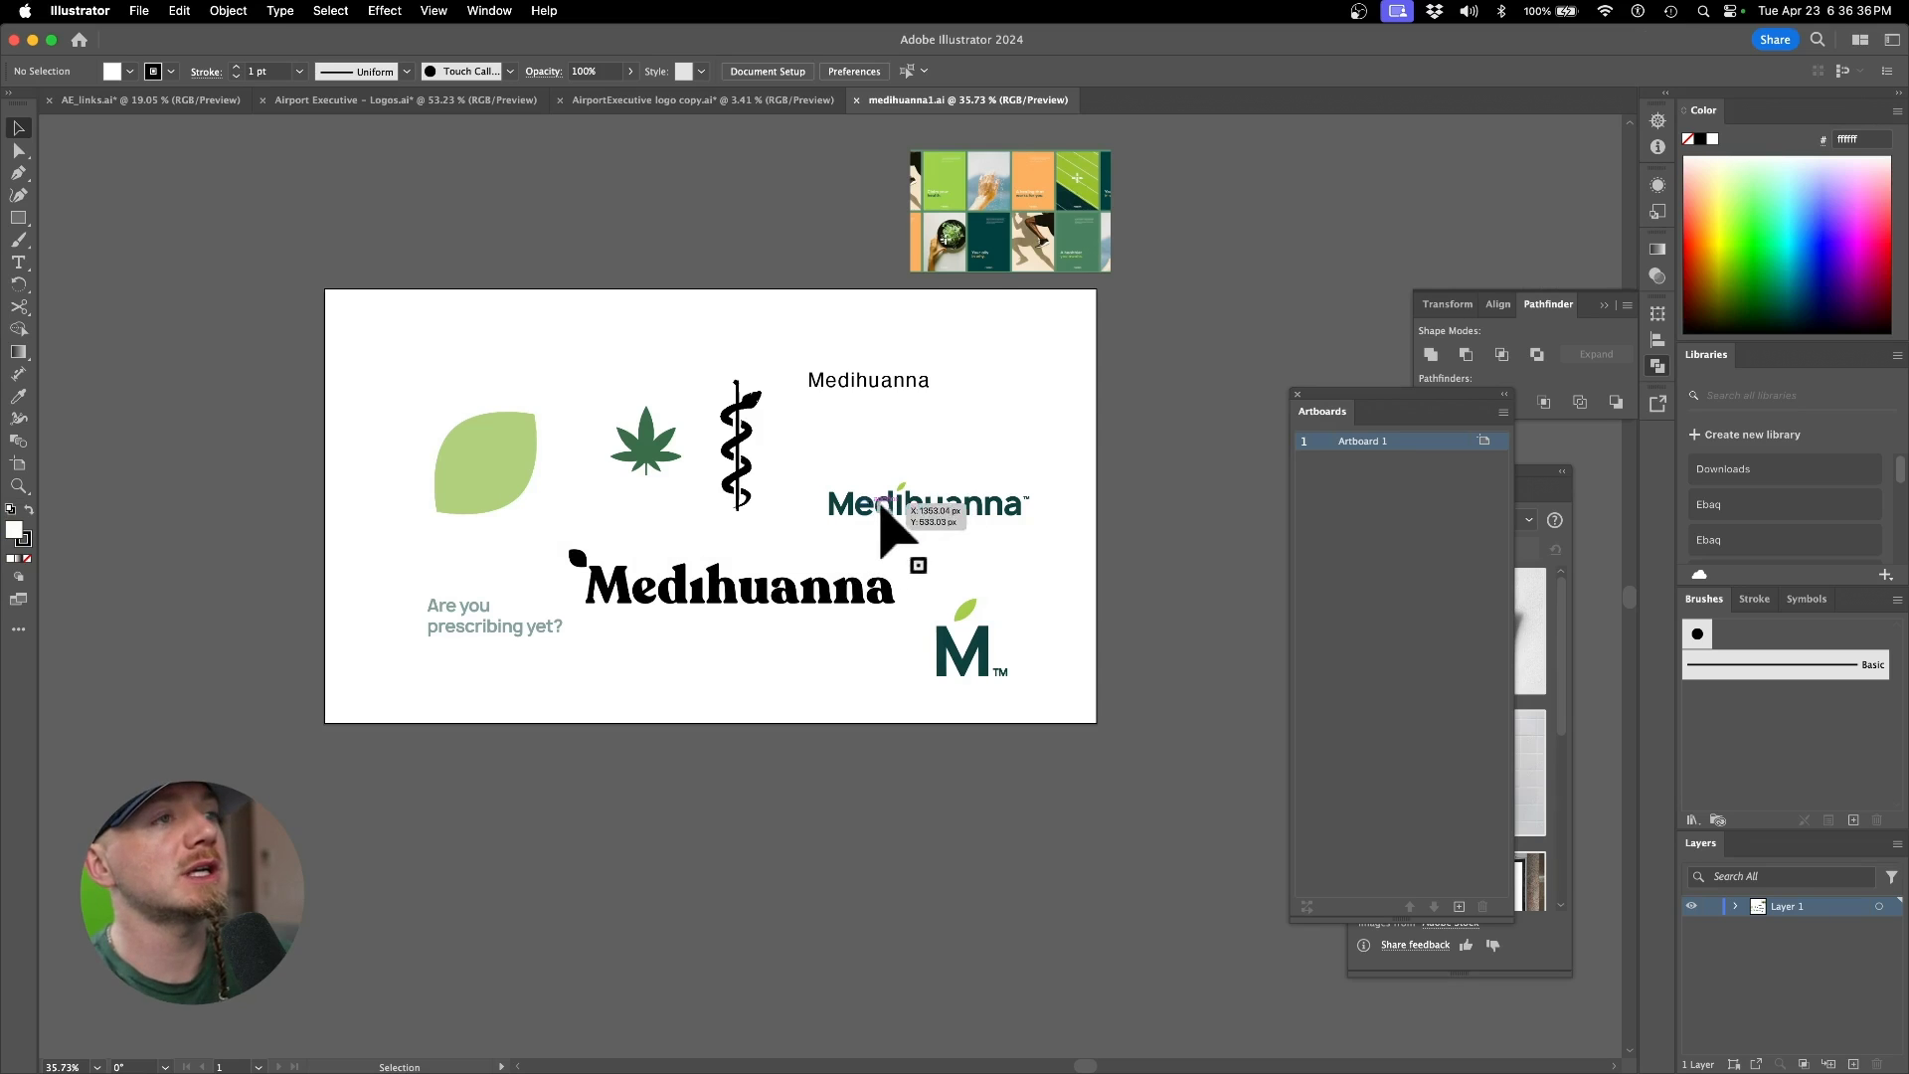
Step: Copy the green Medihuanna wordmark and delete the Airport Executive logo from Logos.ai's first artboard
left_click(872, 479)
key("v")
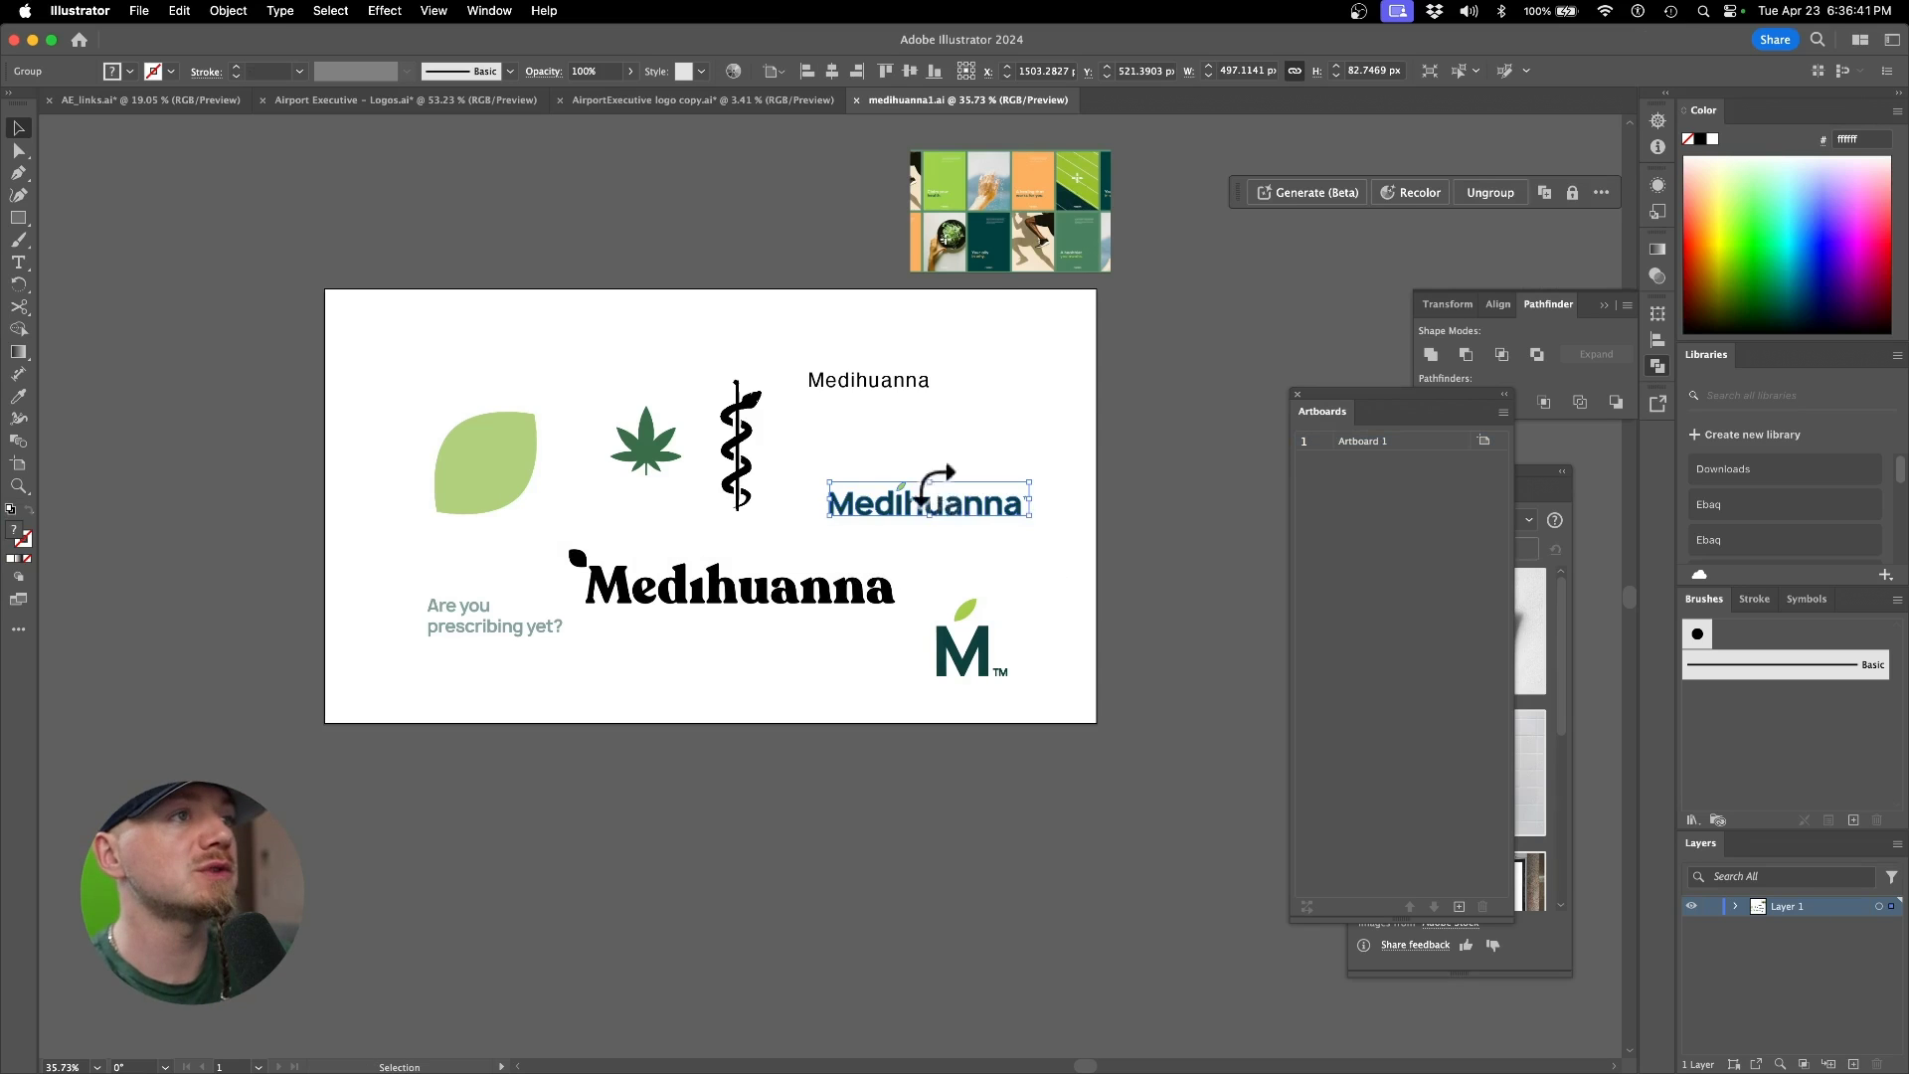
left_click(408, 101)
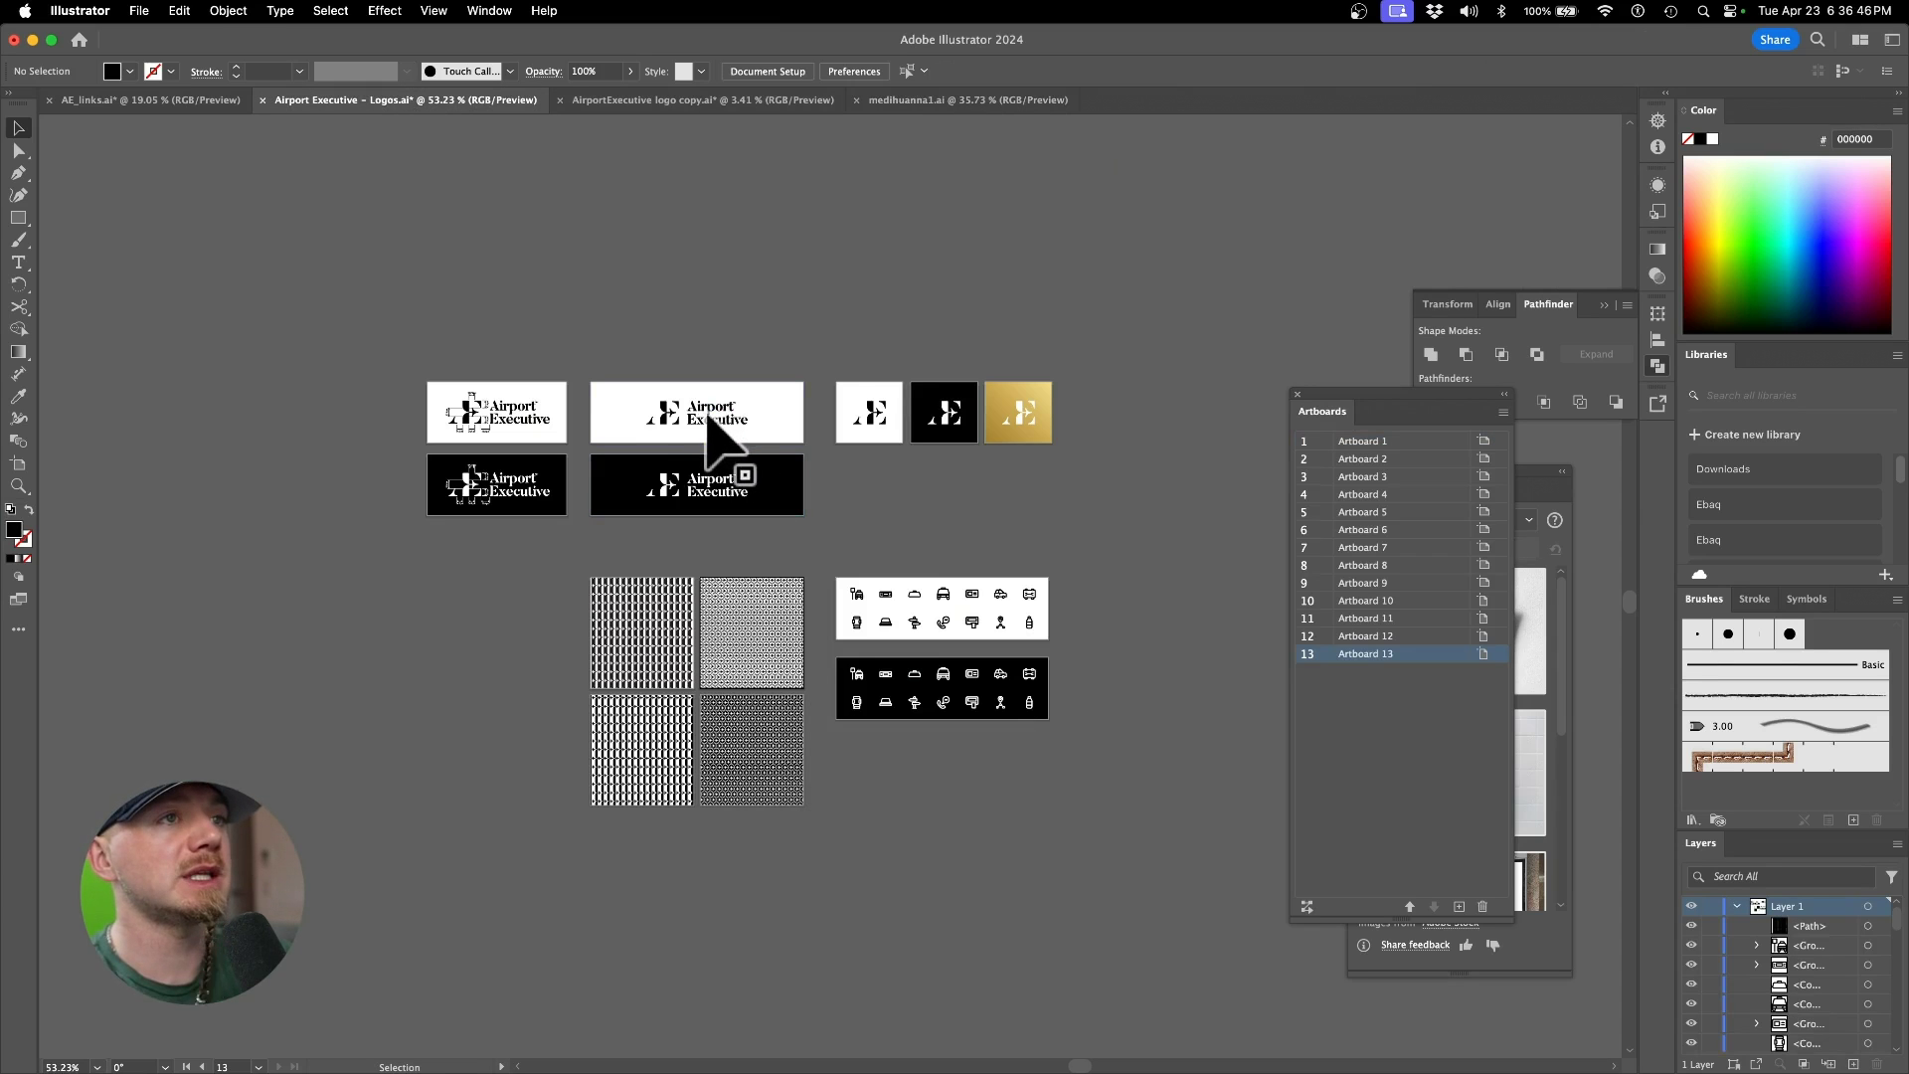
left_click(689, 418)
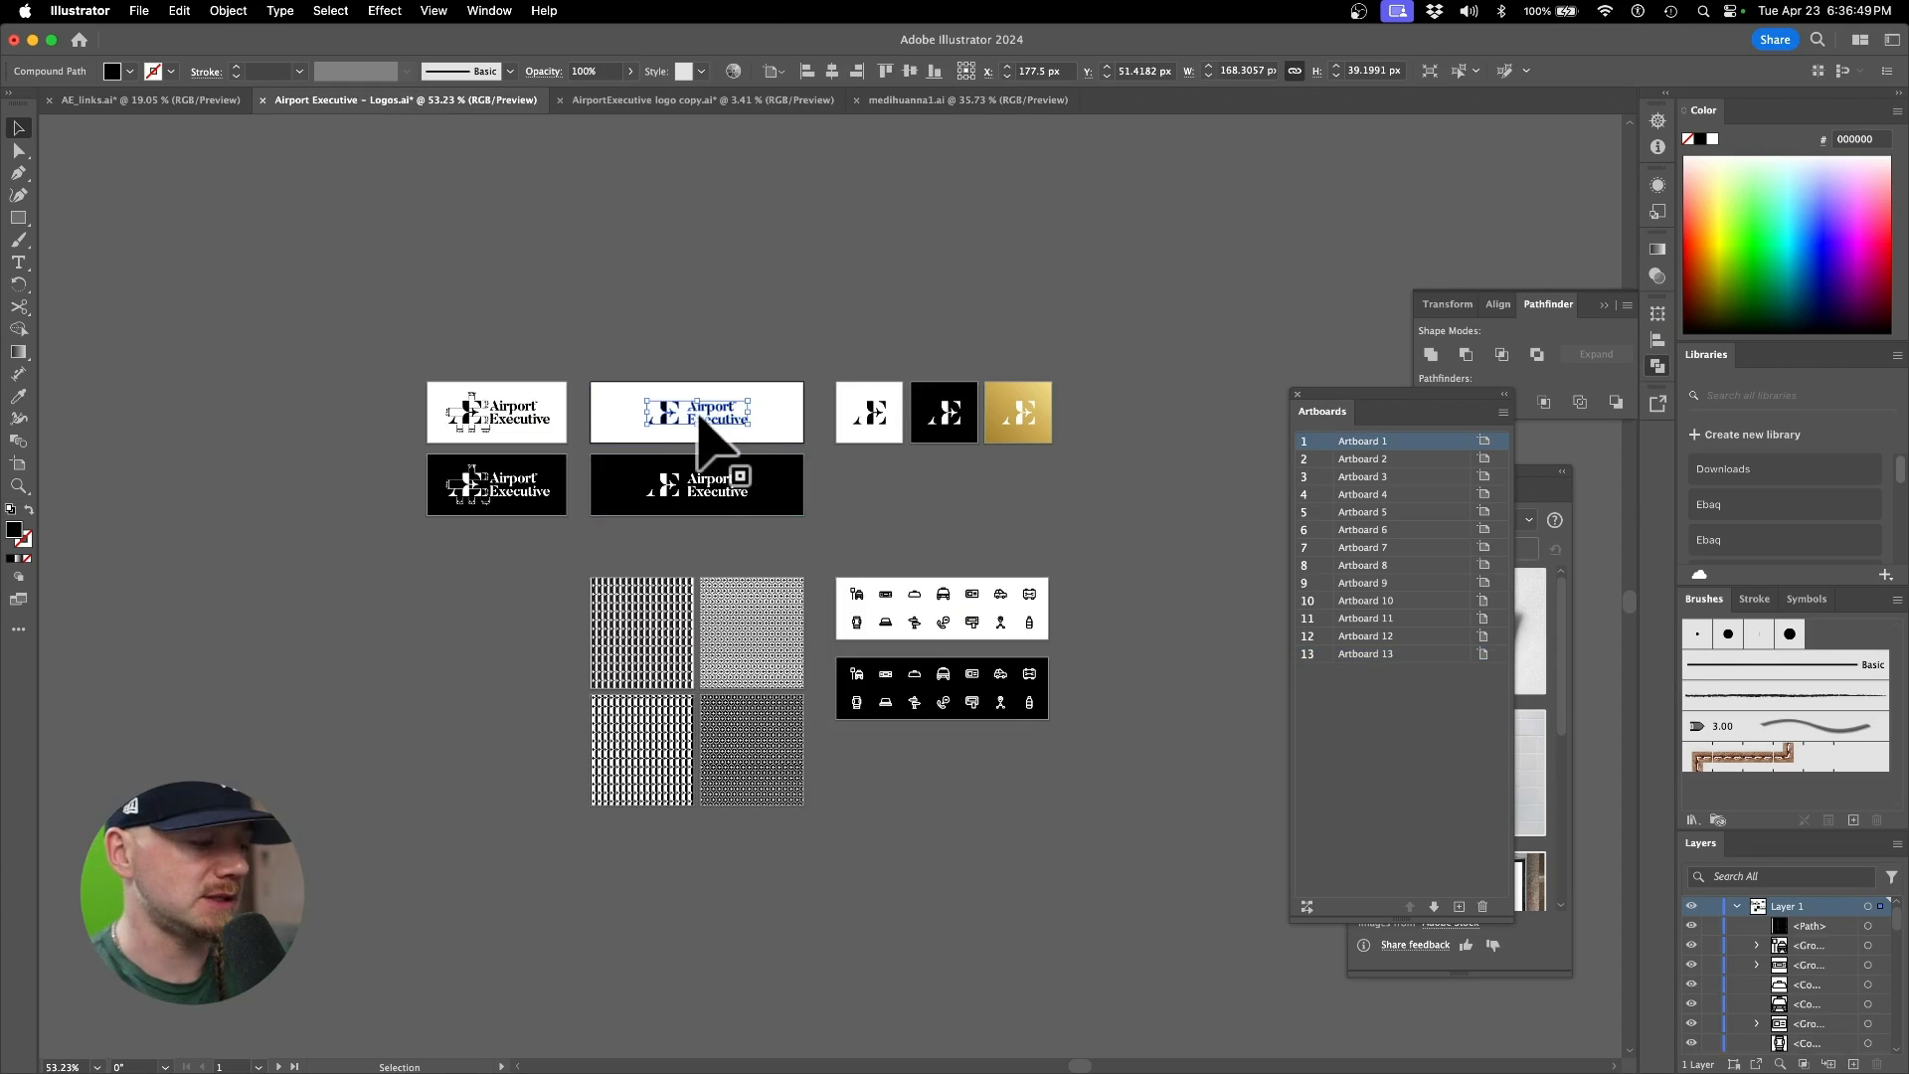
key("Delete")
Step: Paste the Medihuanna wordmark onto the first white artboard and scale it down to fit
left_click(700, 418)
scroll(818, 597, "up", 3)
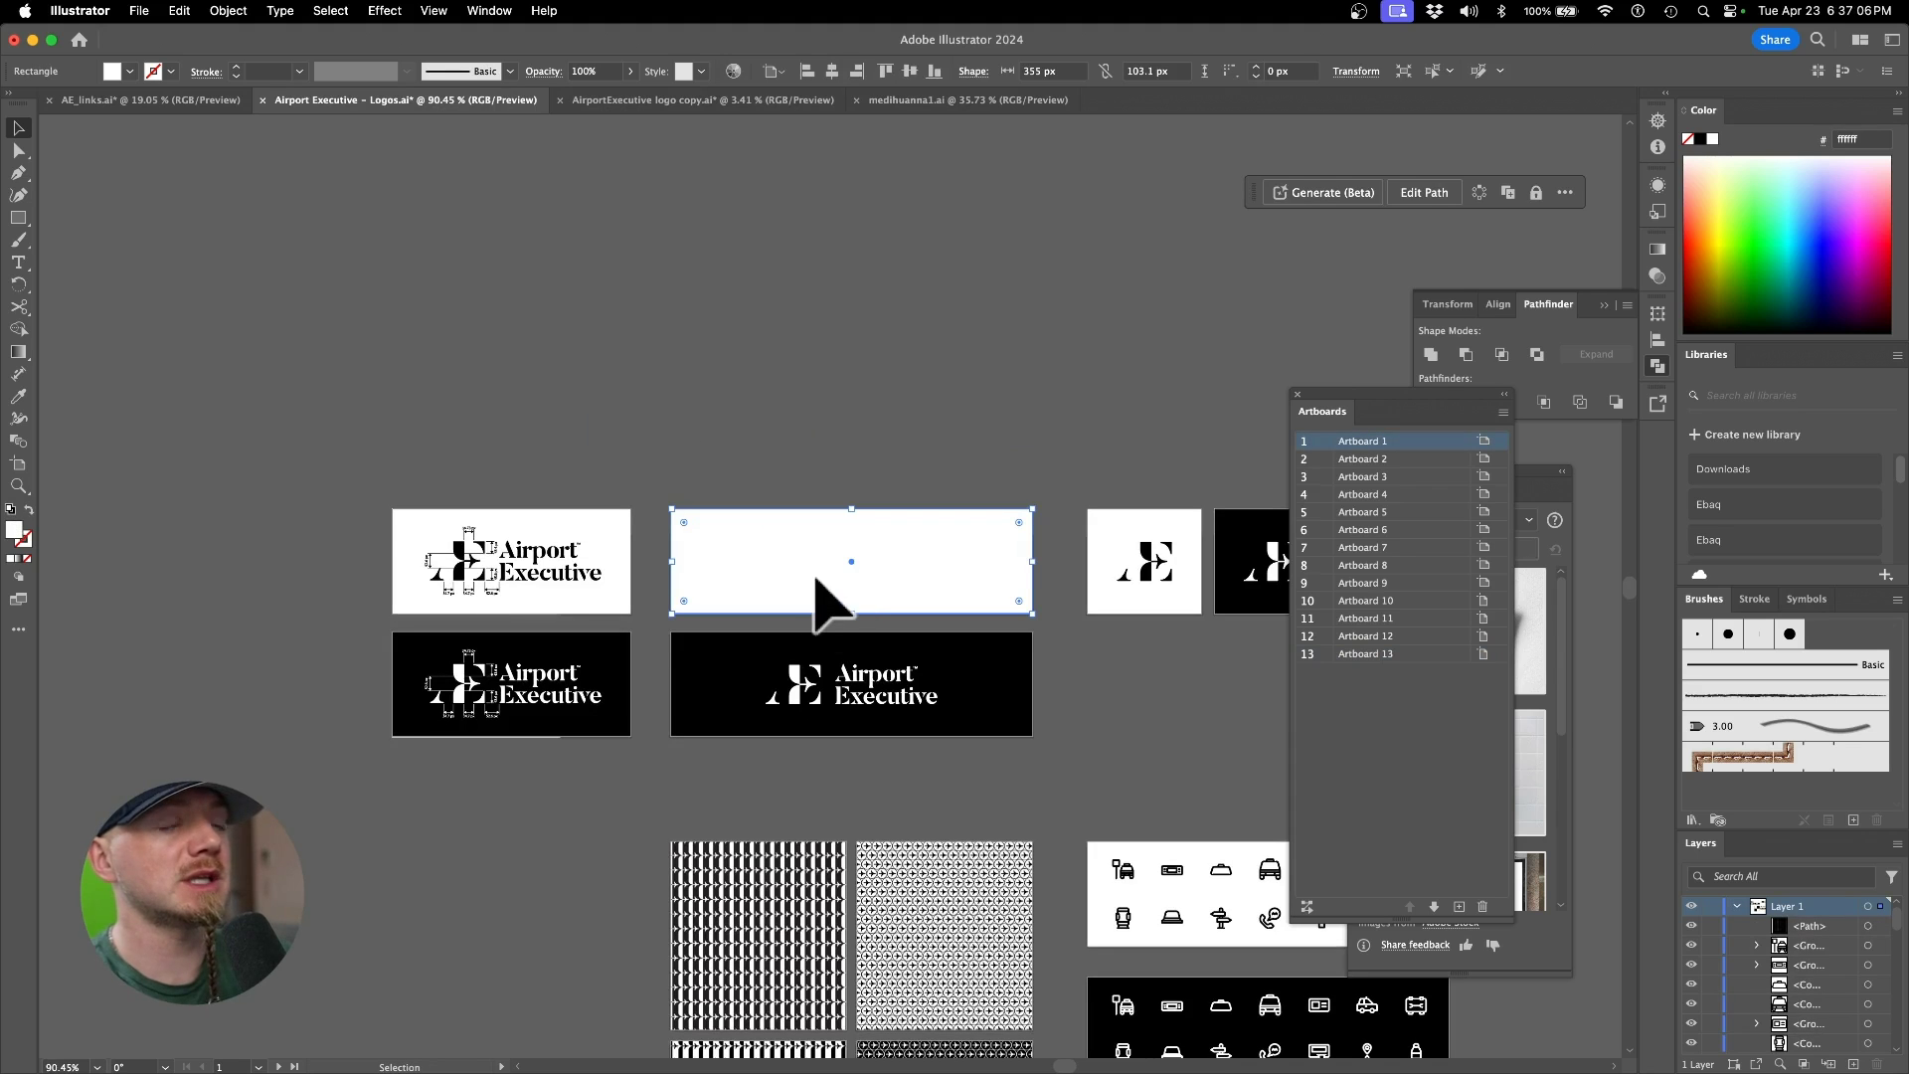
key("super+0")
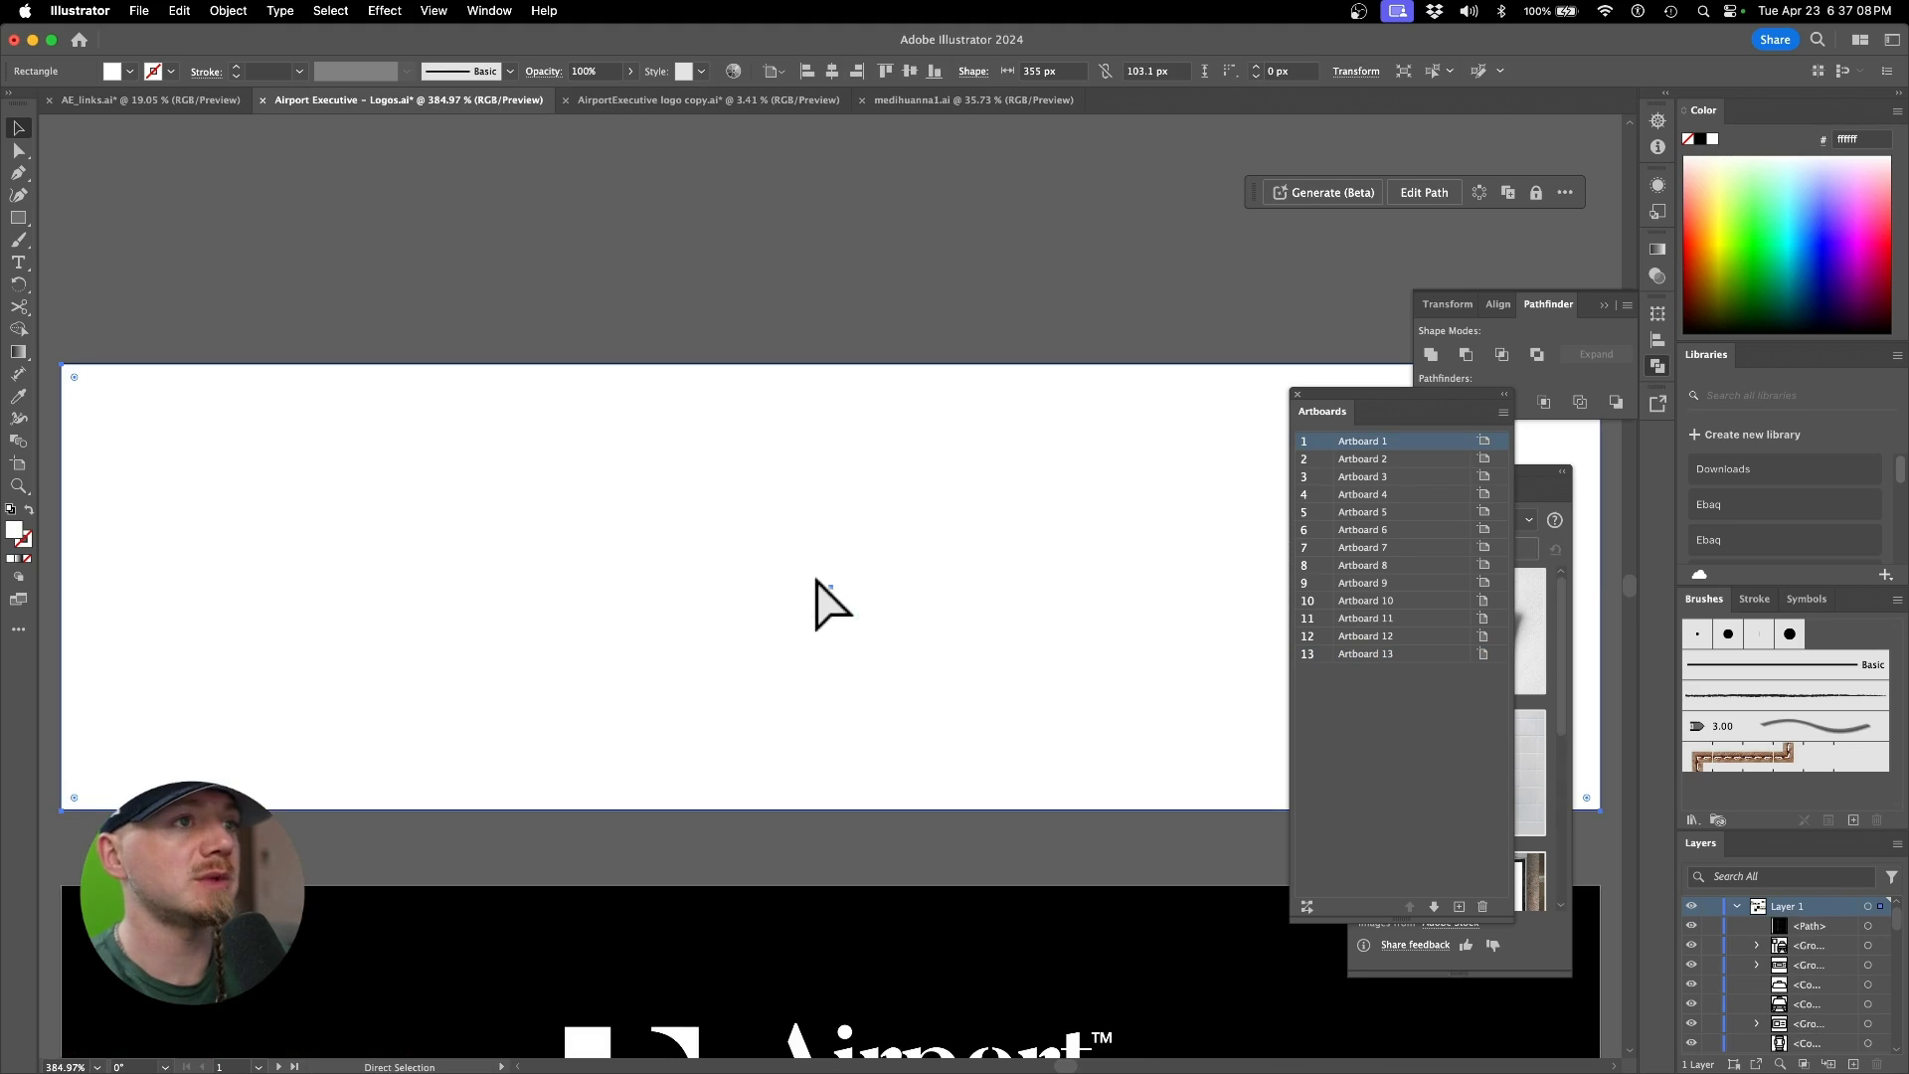
key("super+v")
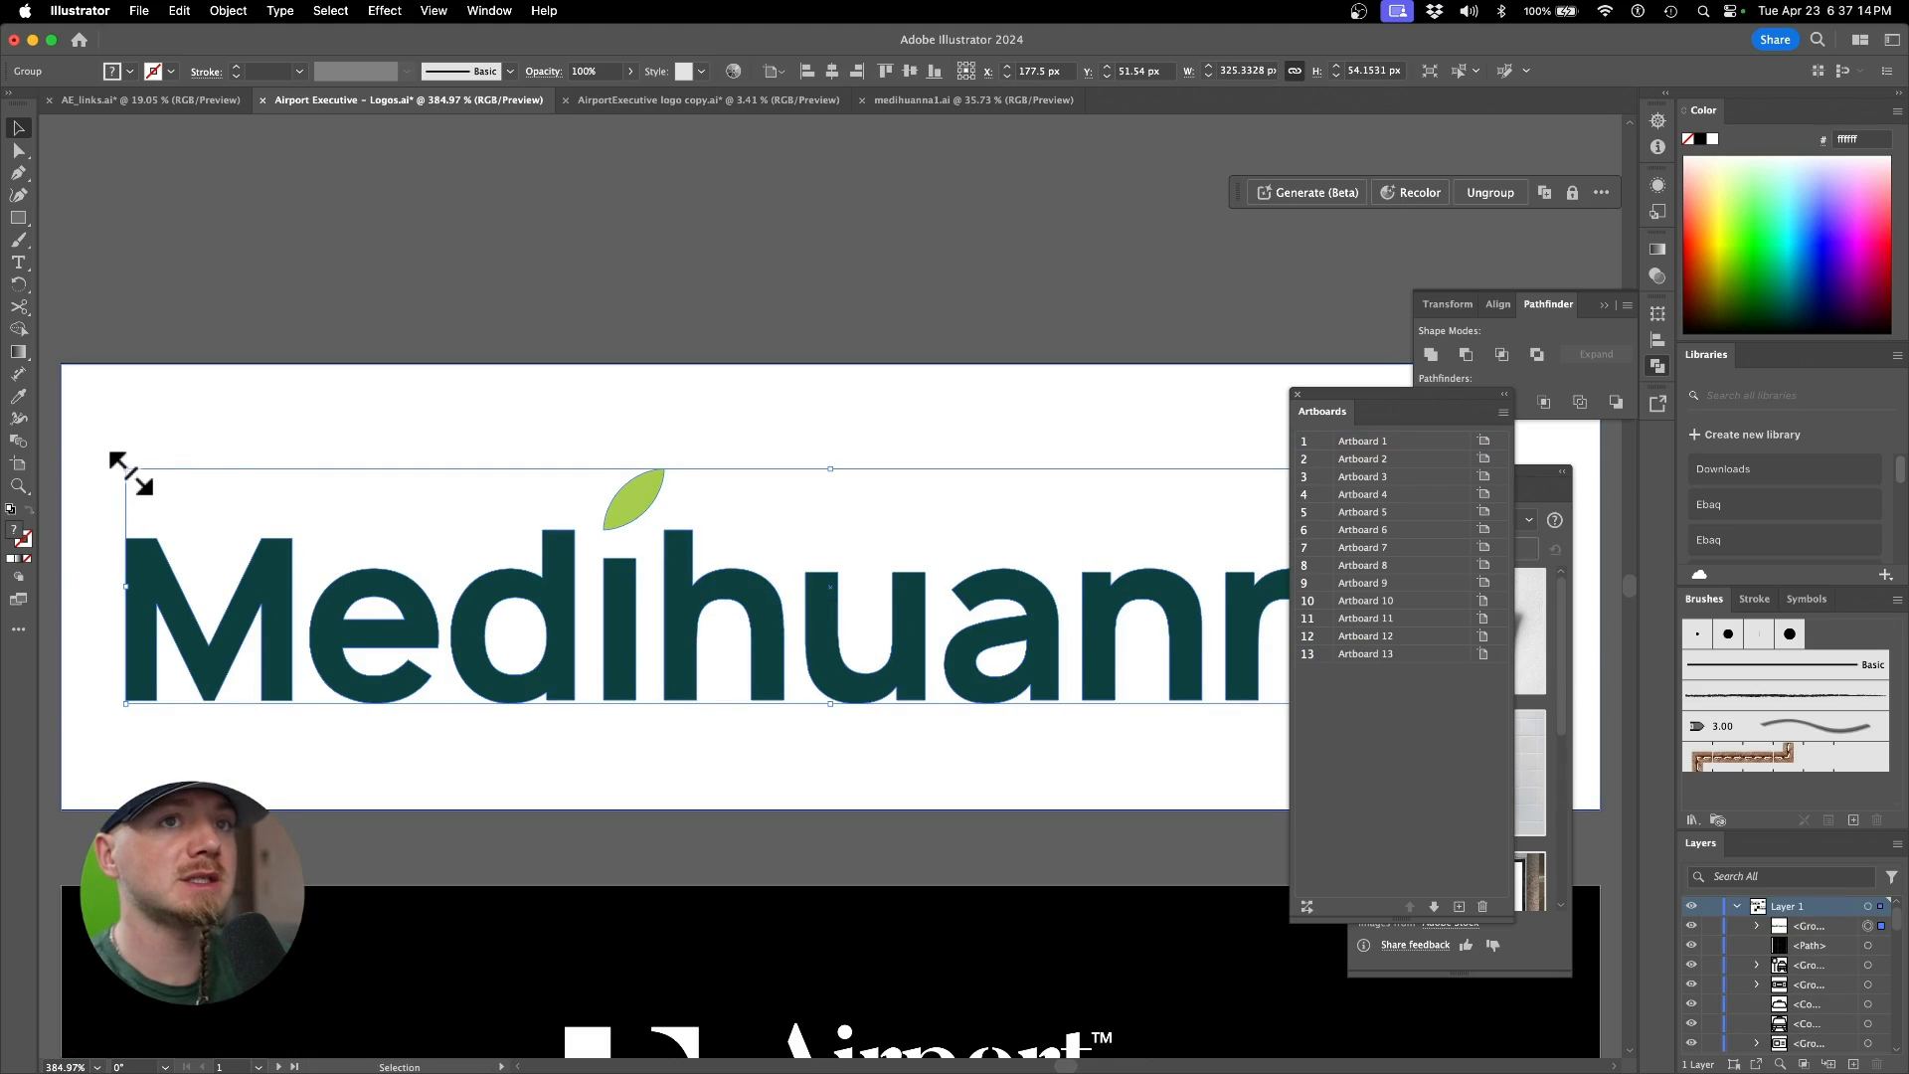
left_click_drag(131, 471, 253, 513)
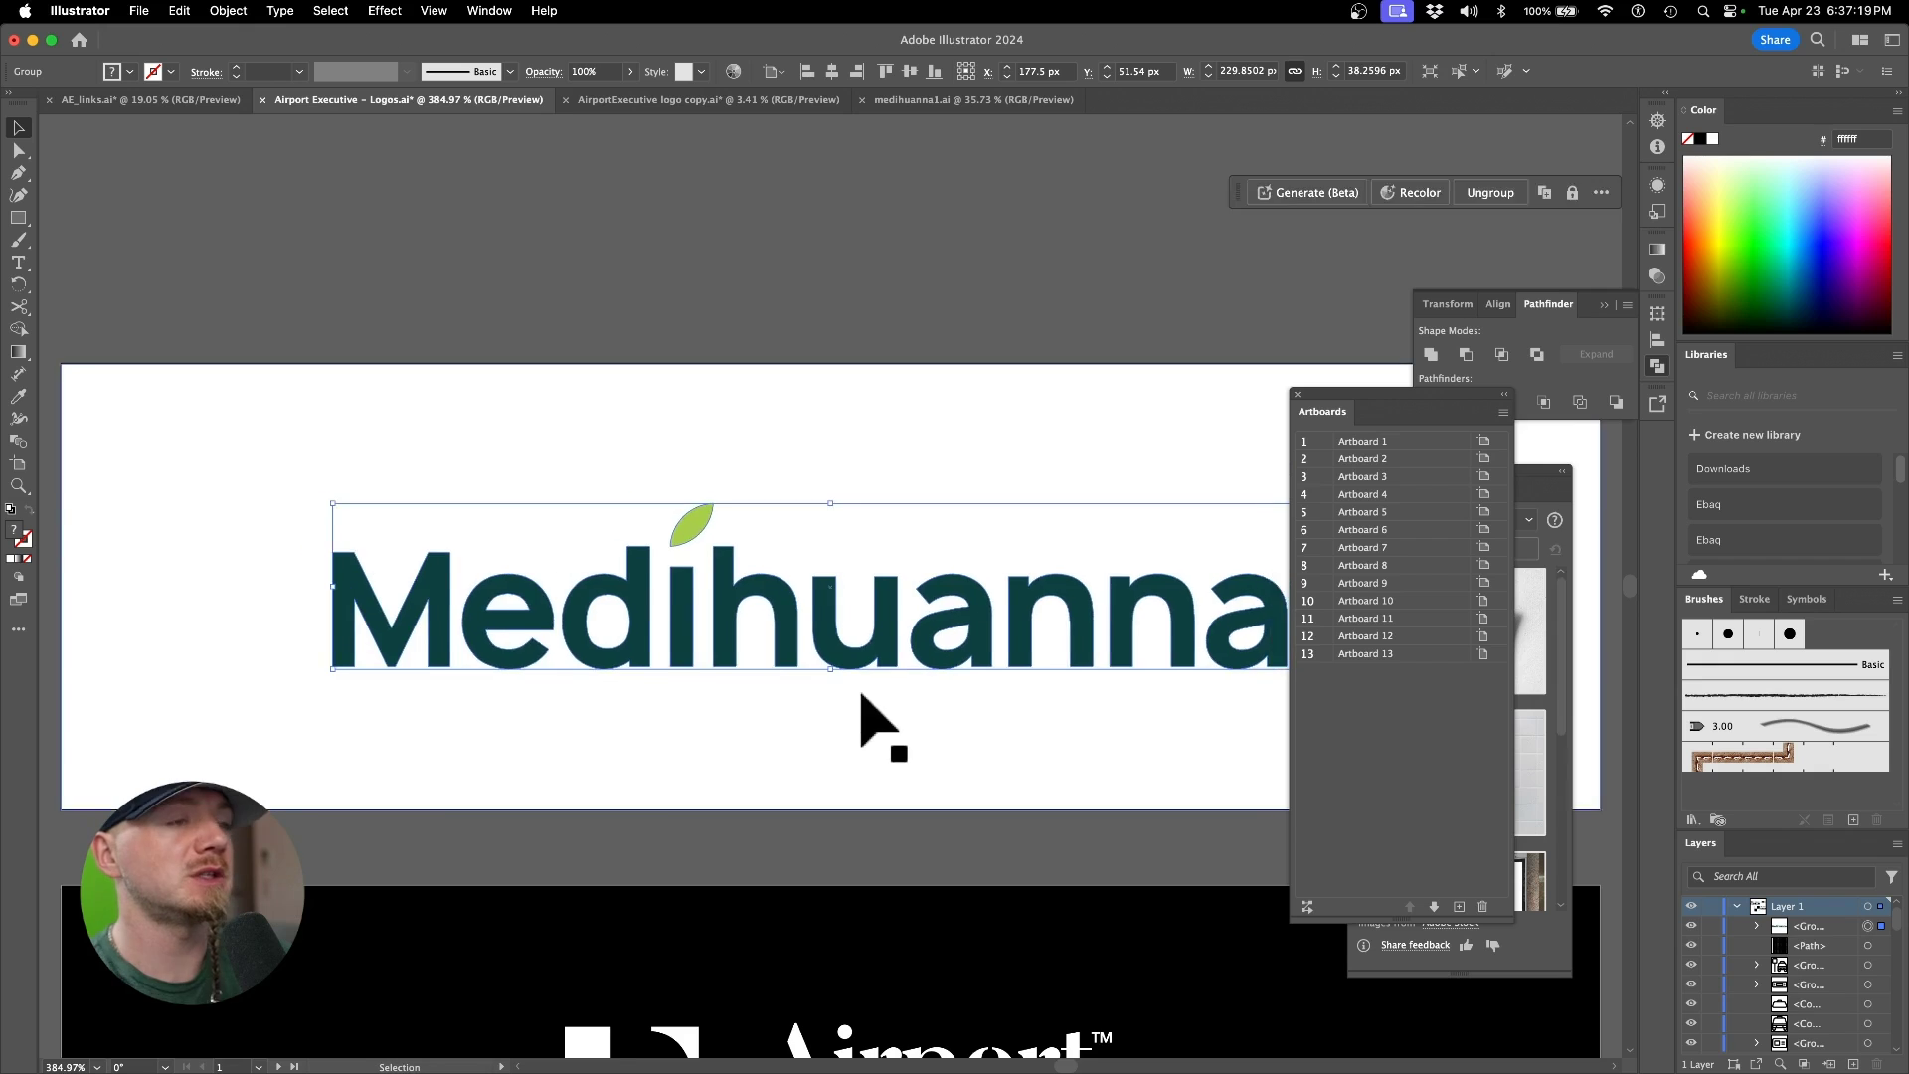
scroll(860, 709, "down", 3)
scroll(860, 709, "down", 2)
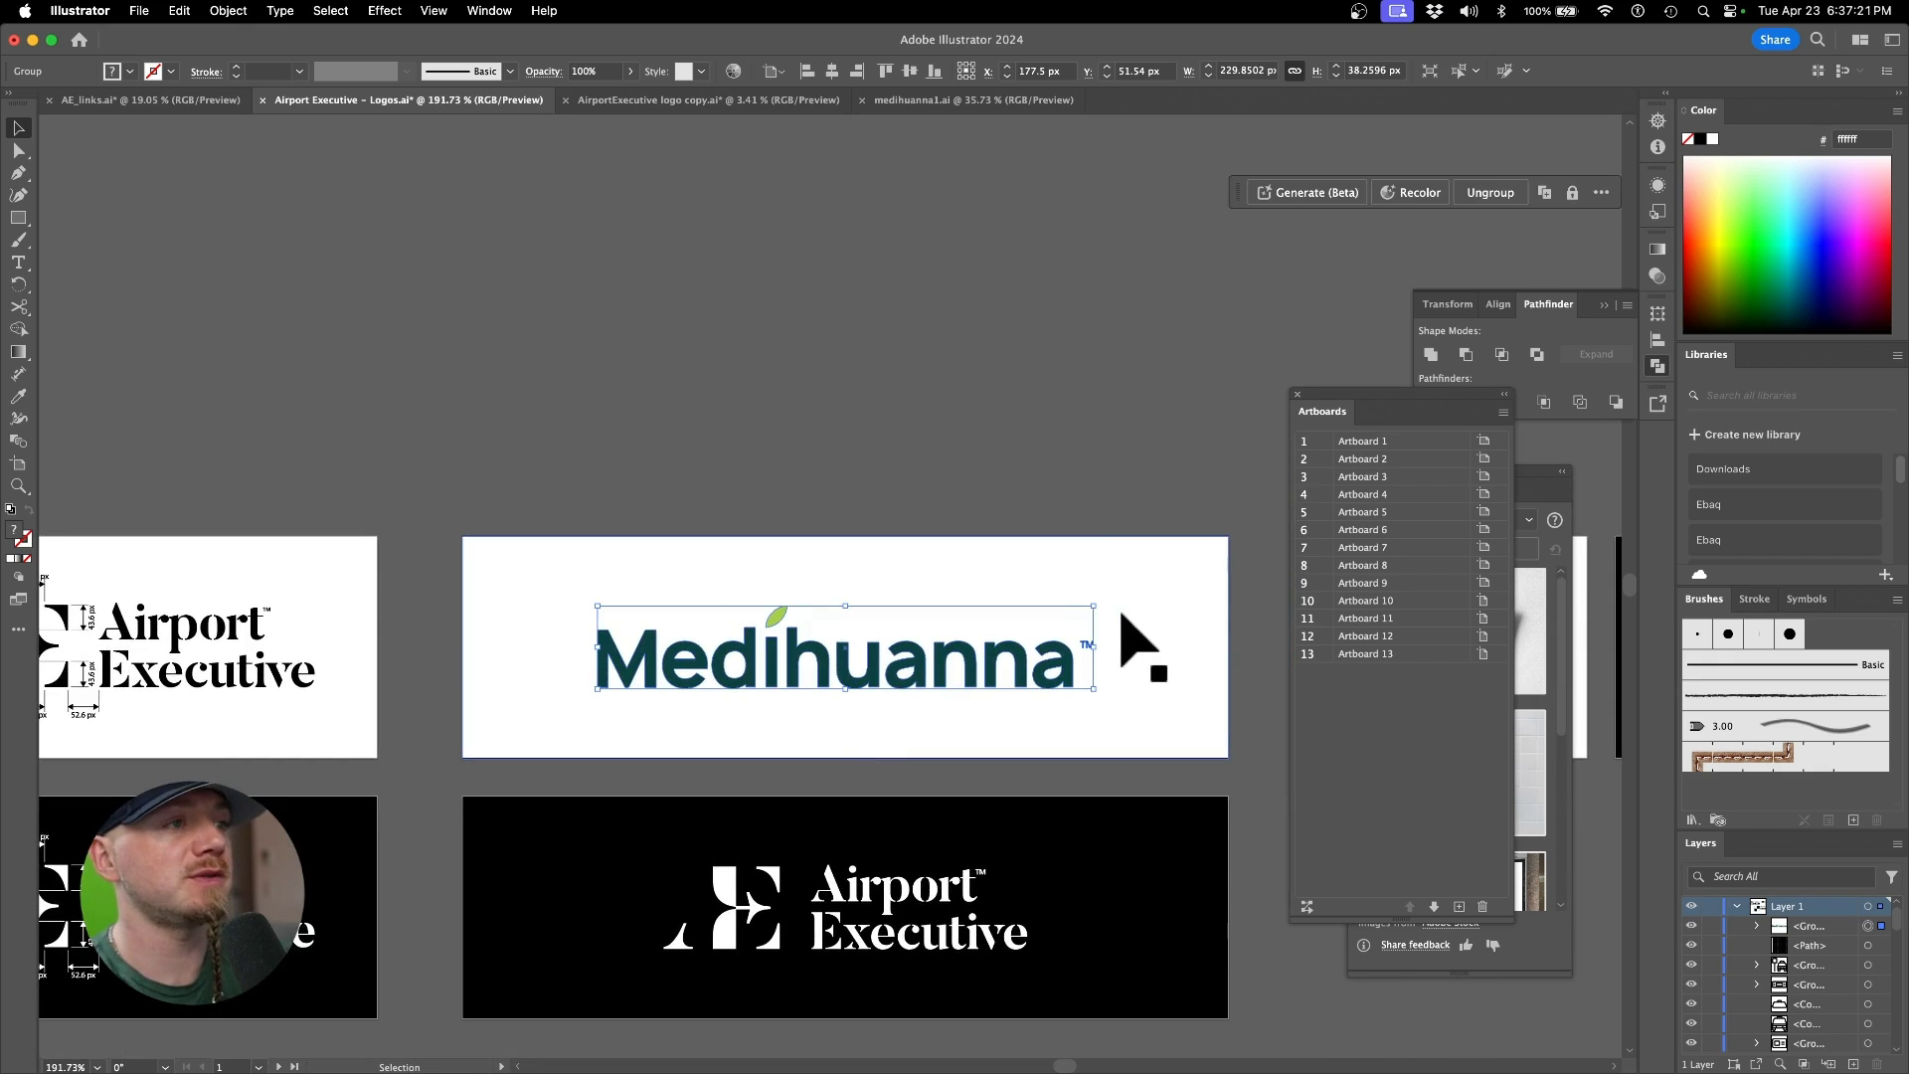
Step: Save the Airport Executive – Logos.ai document
key("a")
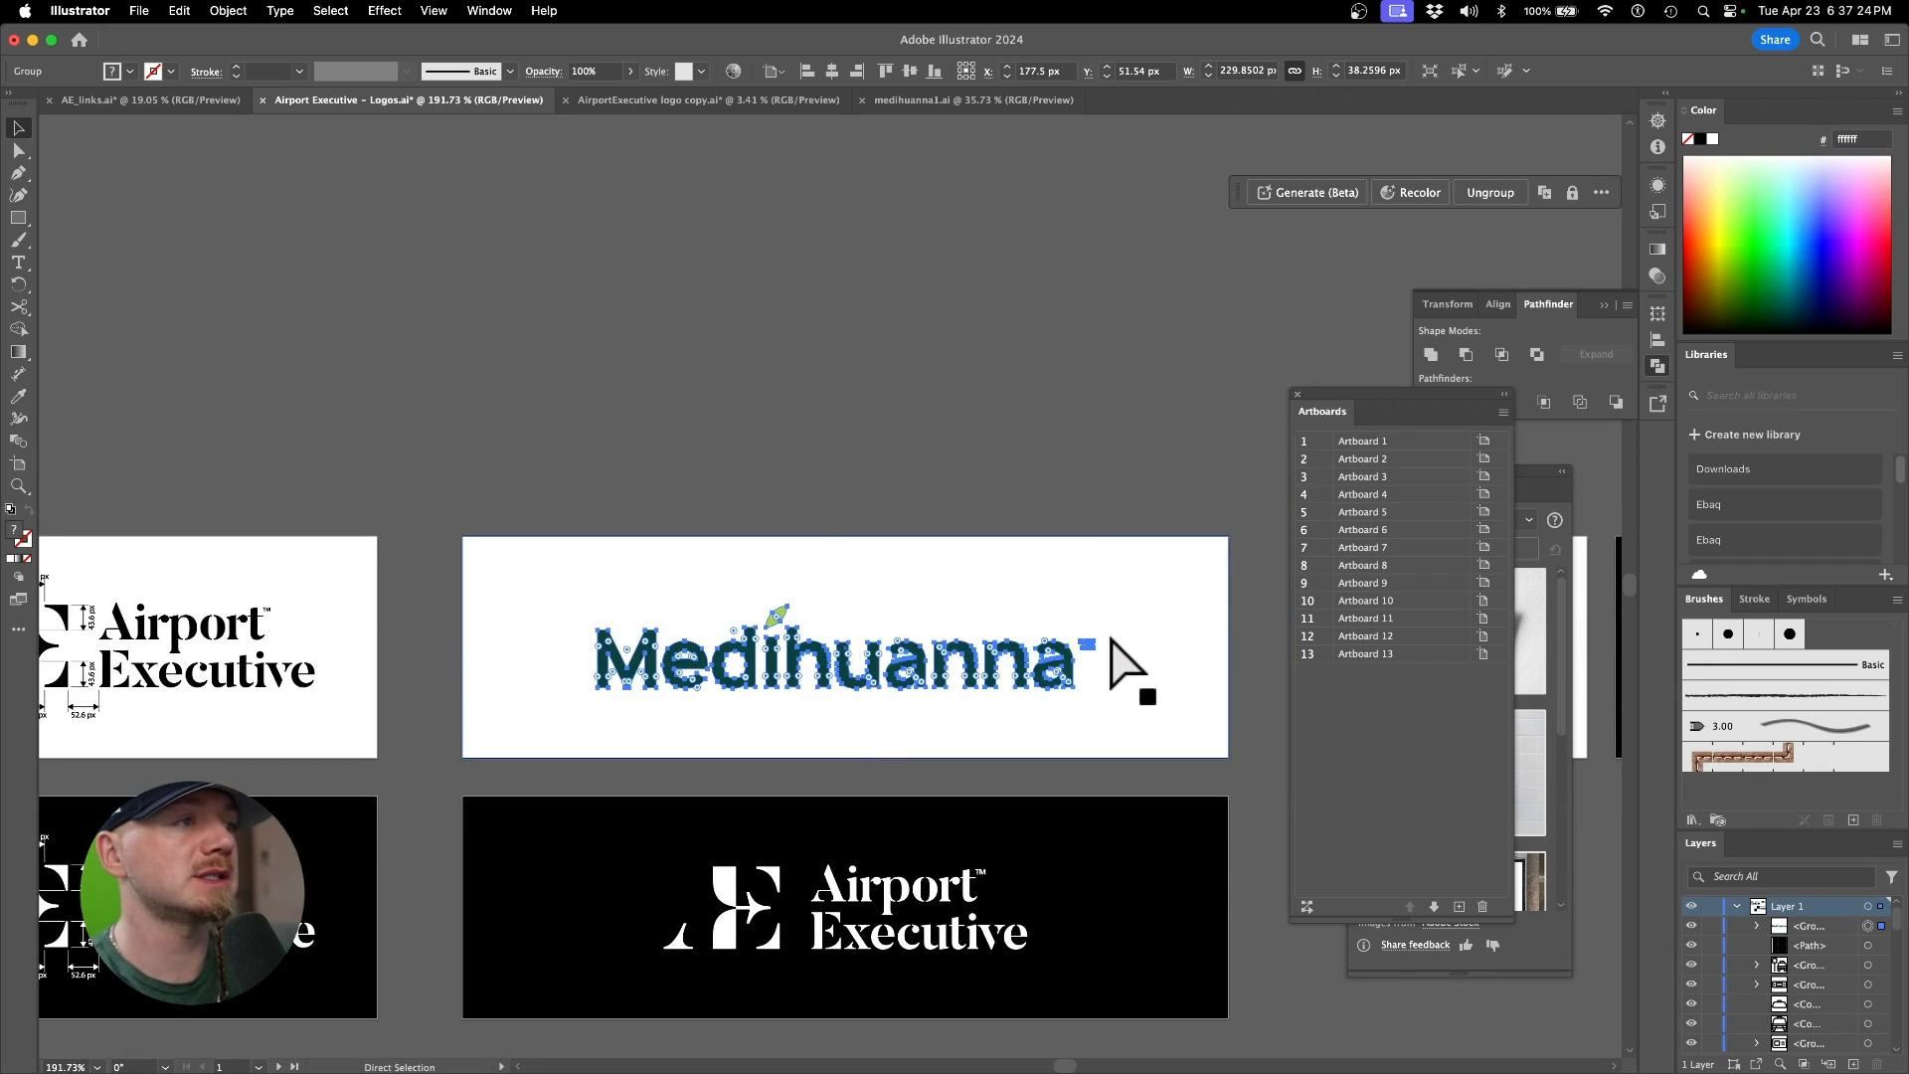
key("super+s")
key("v")
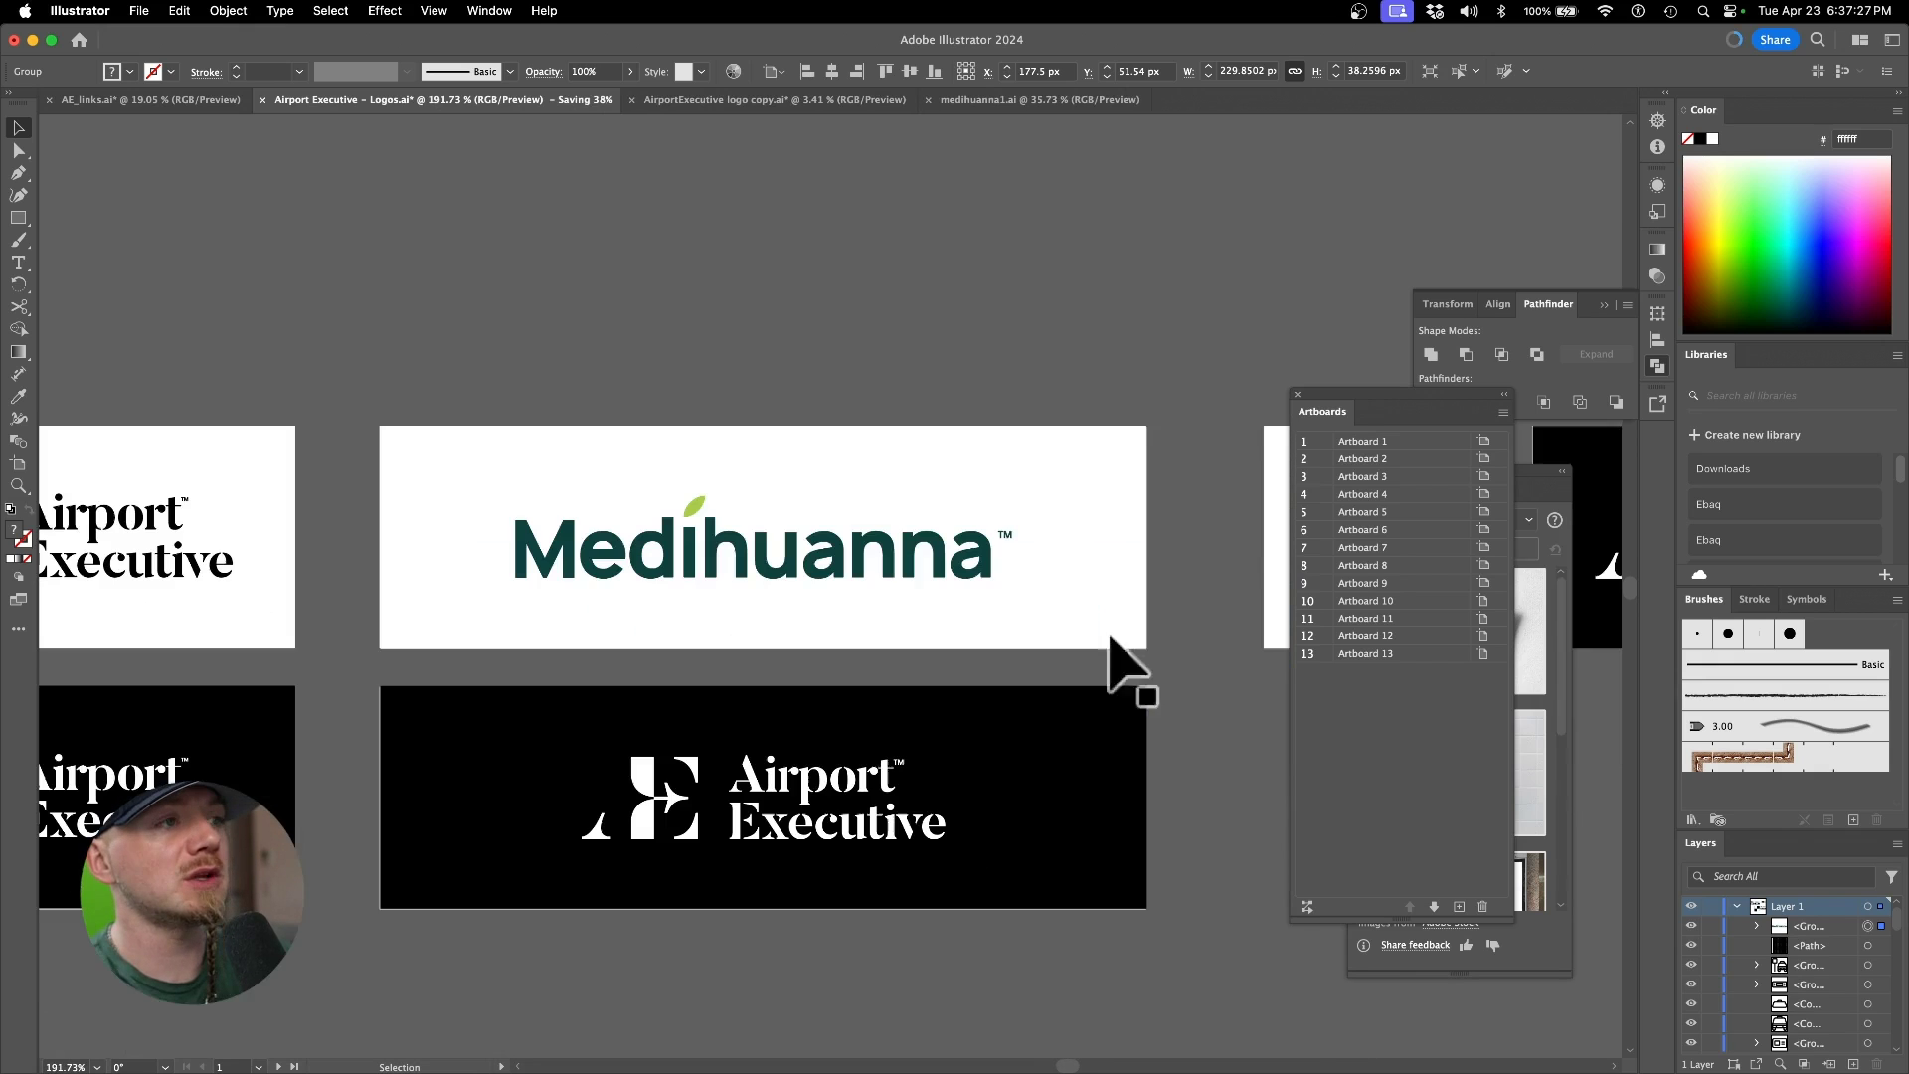
scroll(1107, 660, "down", 2)
scroll(1108, 660, "right", 2)
left_click(945, 571)
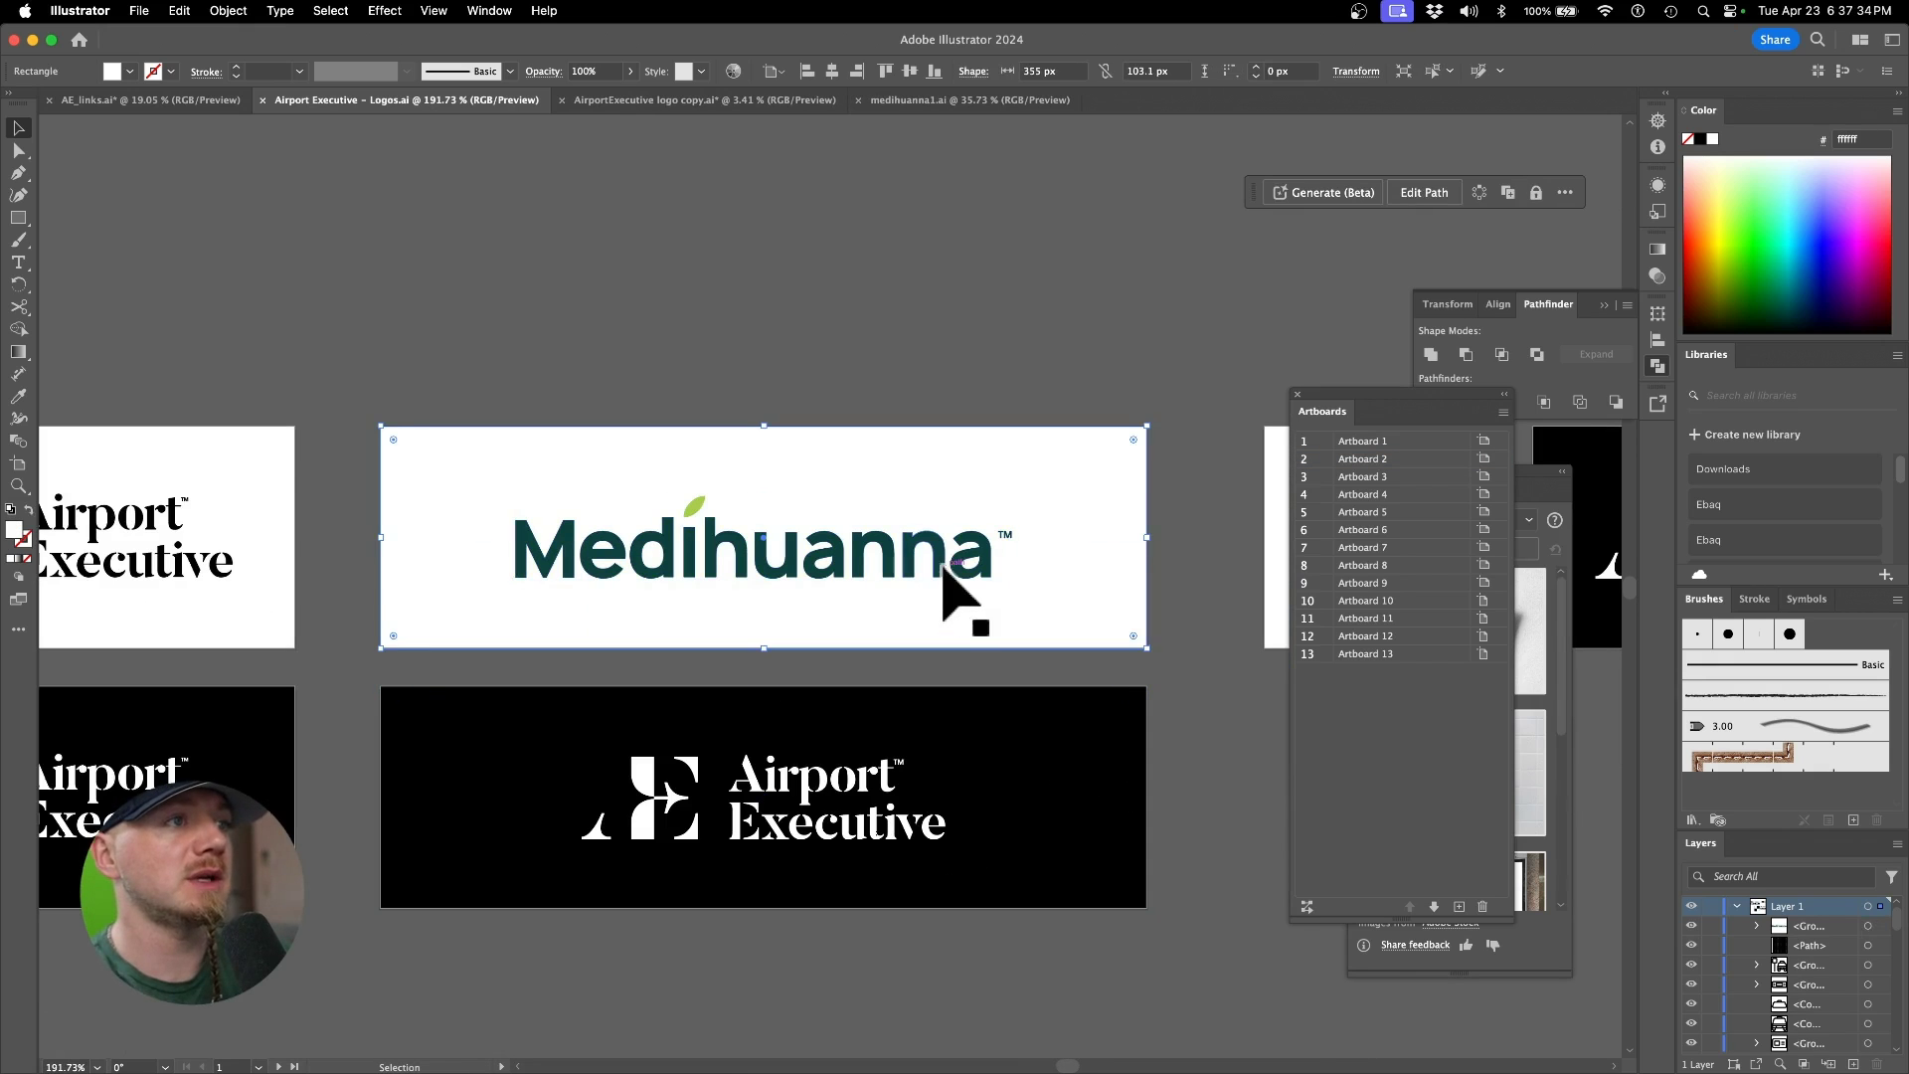
Step: Replace the Airport Executive logo on the black artboard with the pasted Medihuanna wordmark
left_click(860, 777)
key("Delete")
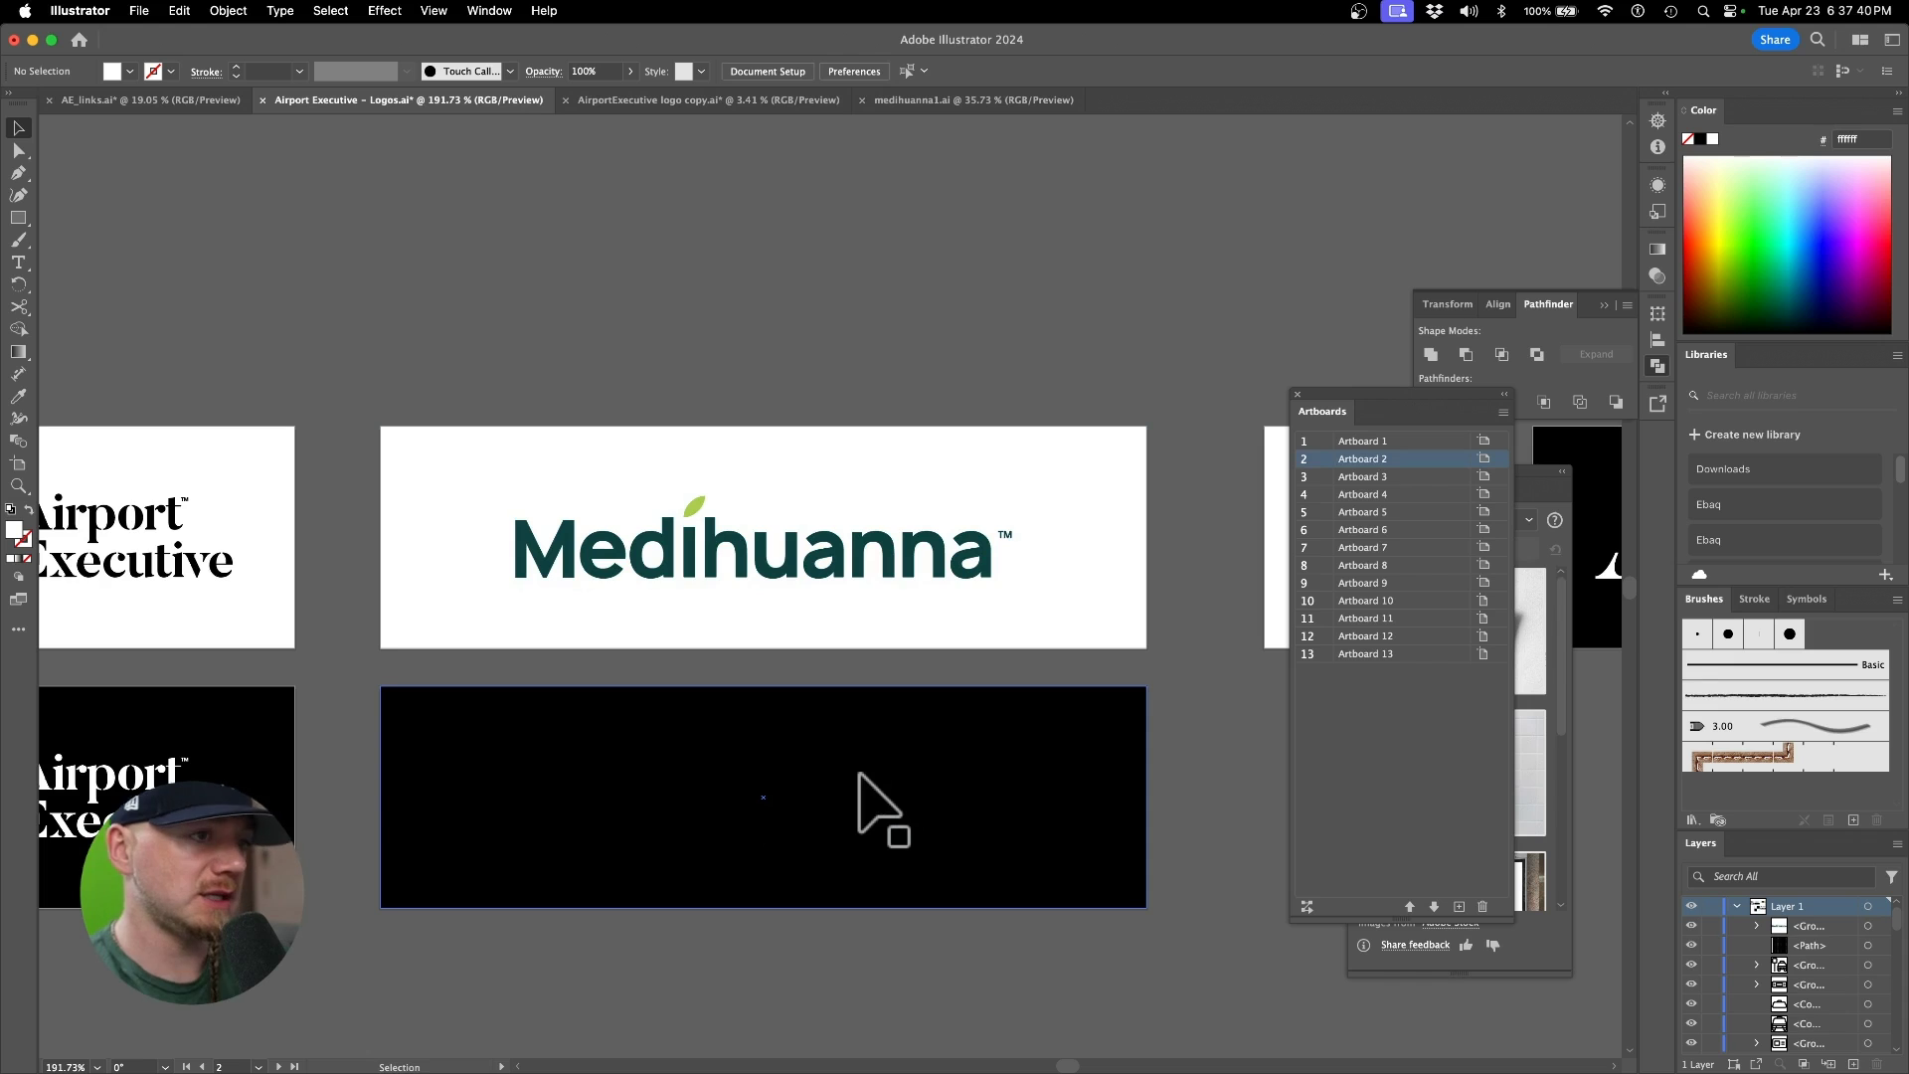
left_click(863, 780)
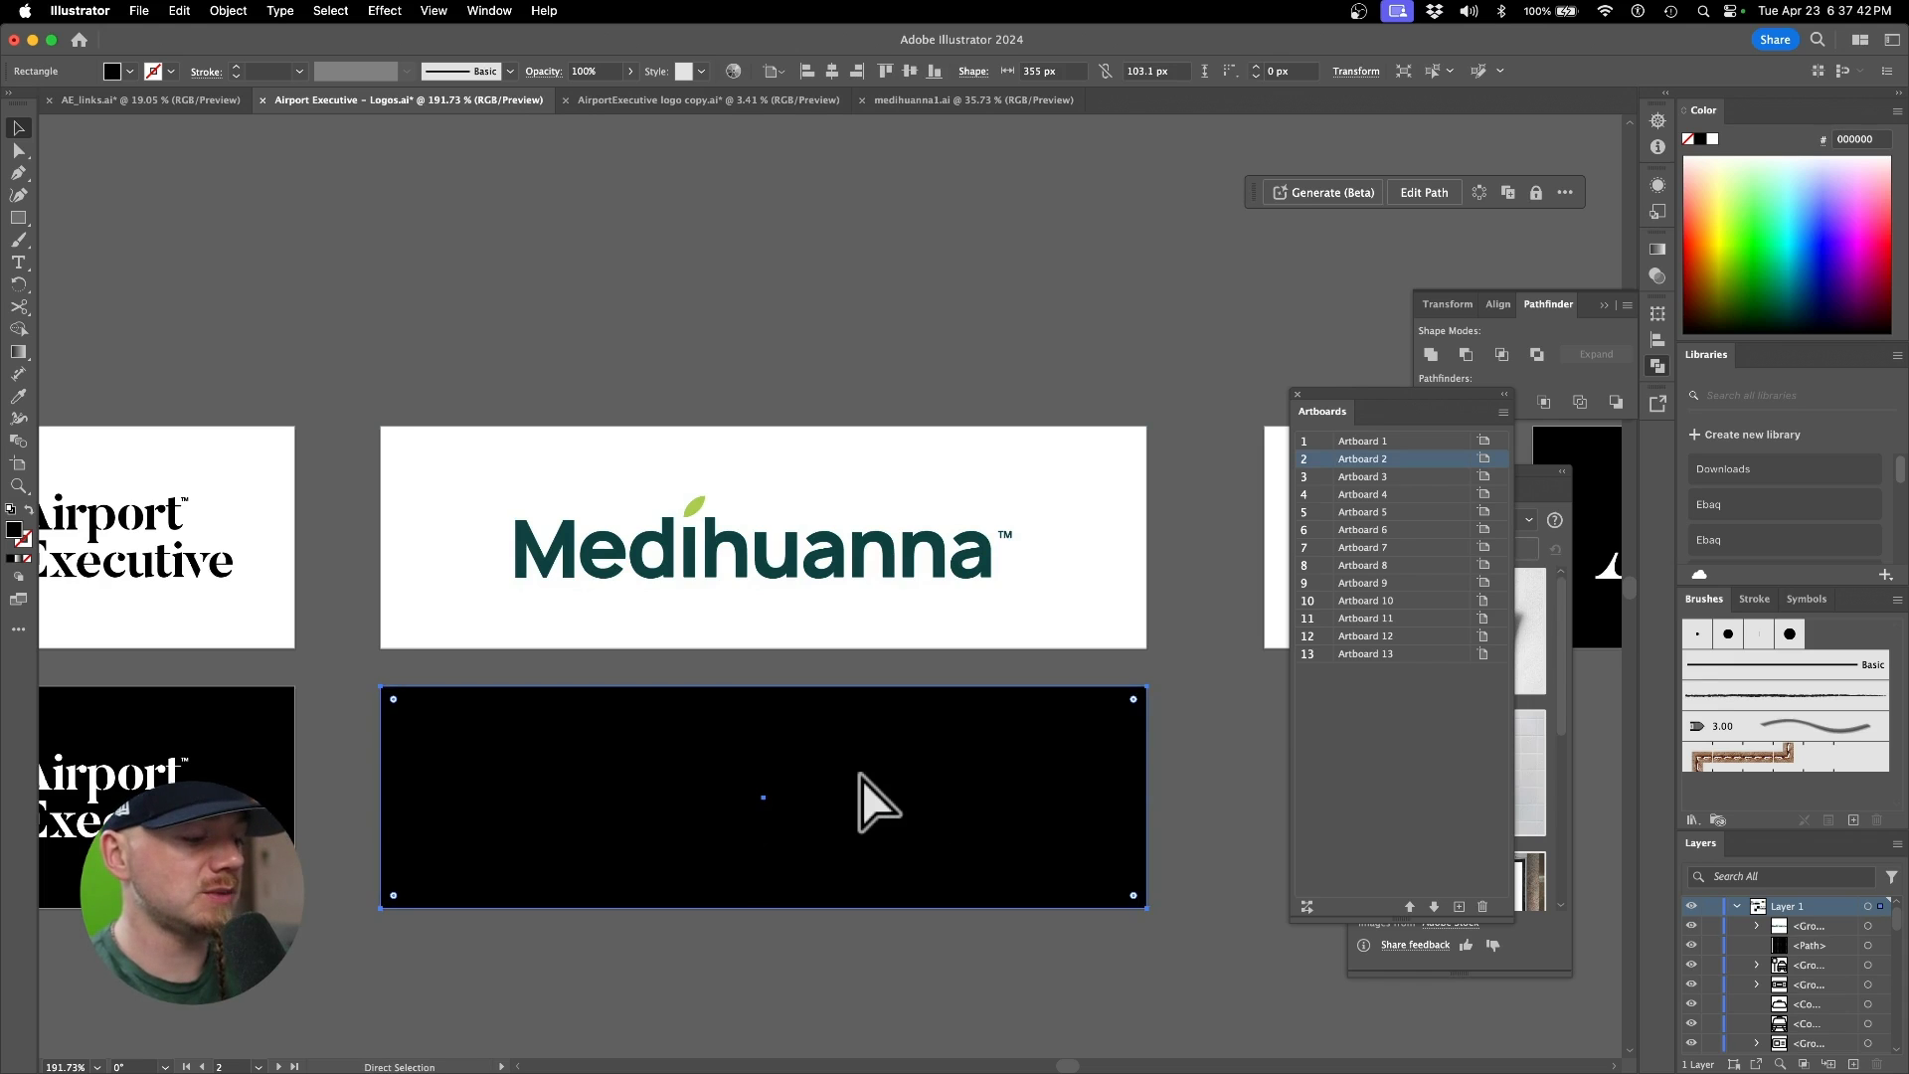
key("super+0")
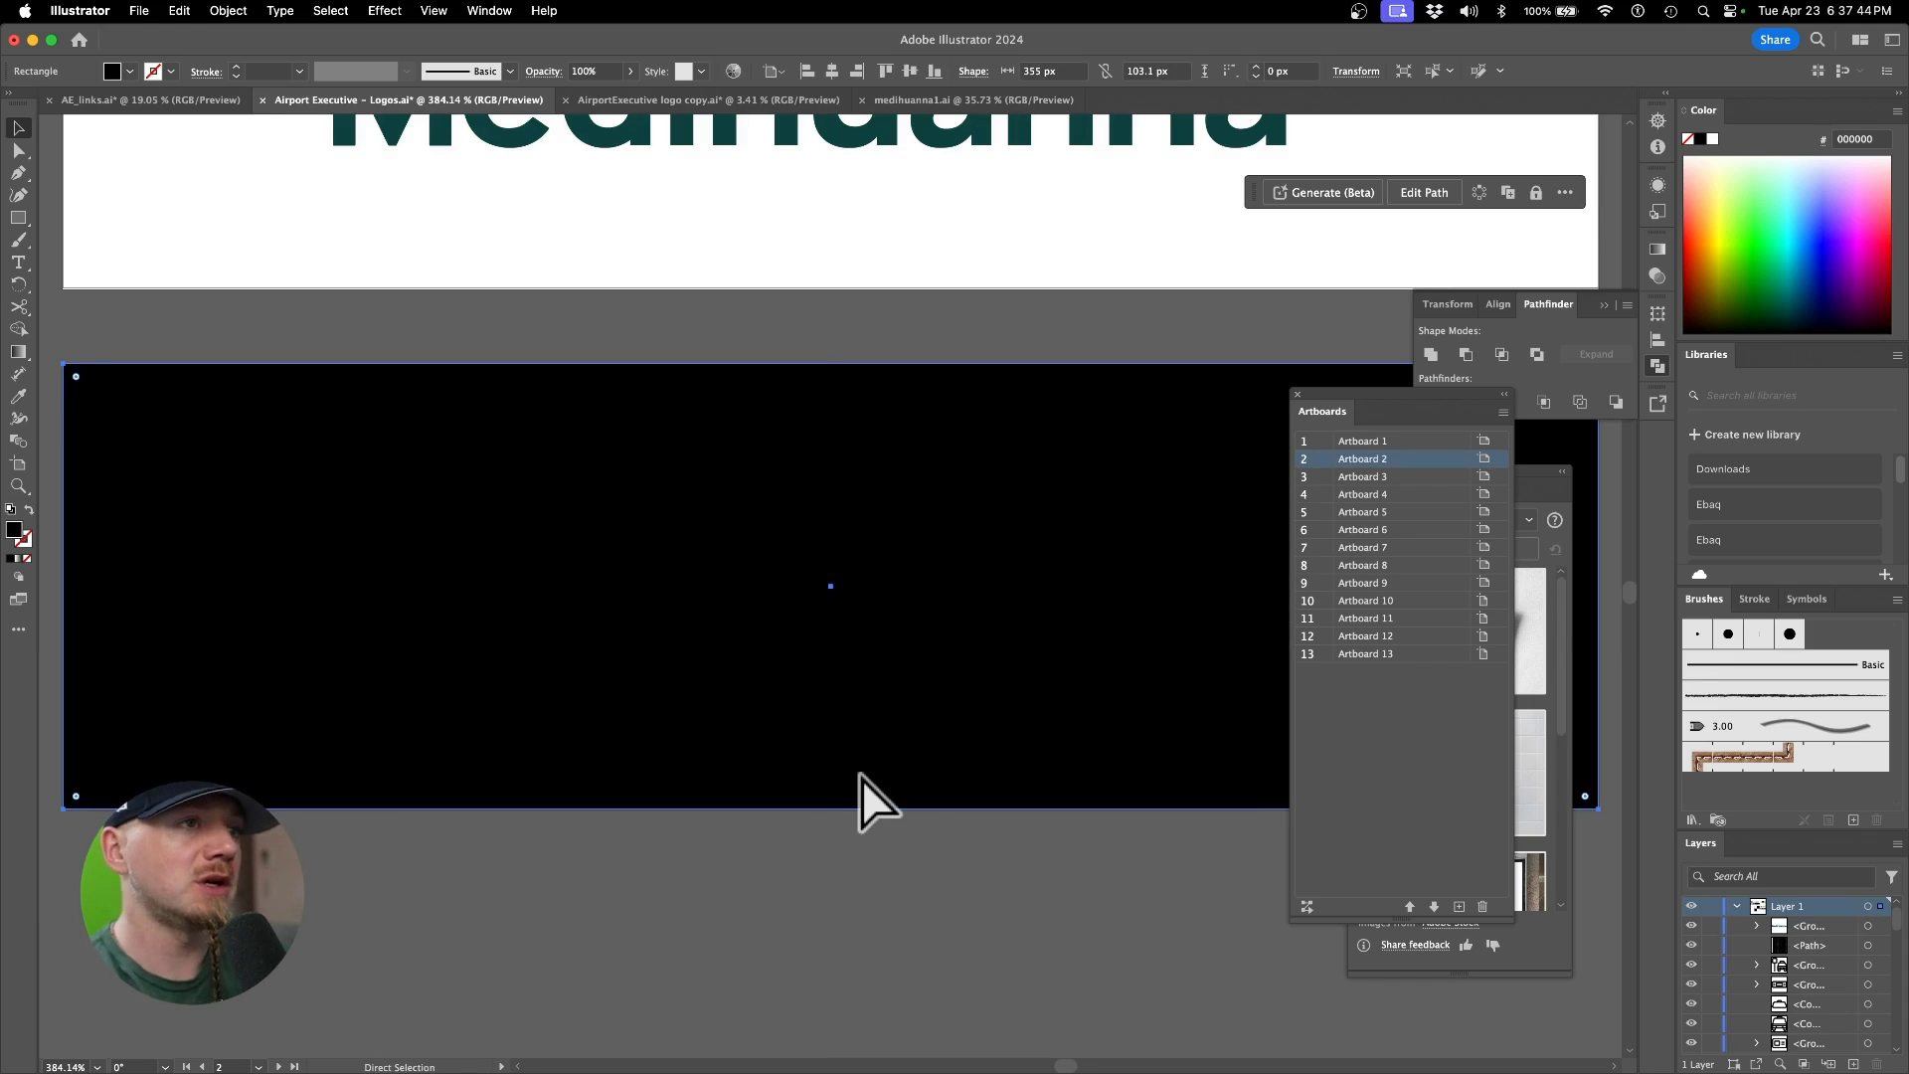
key("super+v")
Step: Fill the black background rectangle with the logo's dark teal
left_click(843, 438)
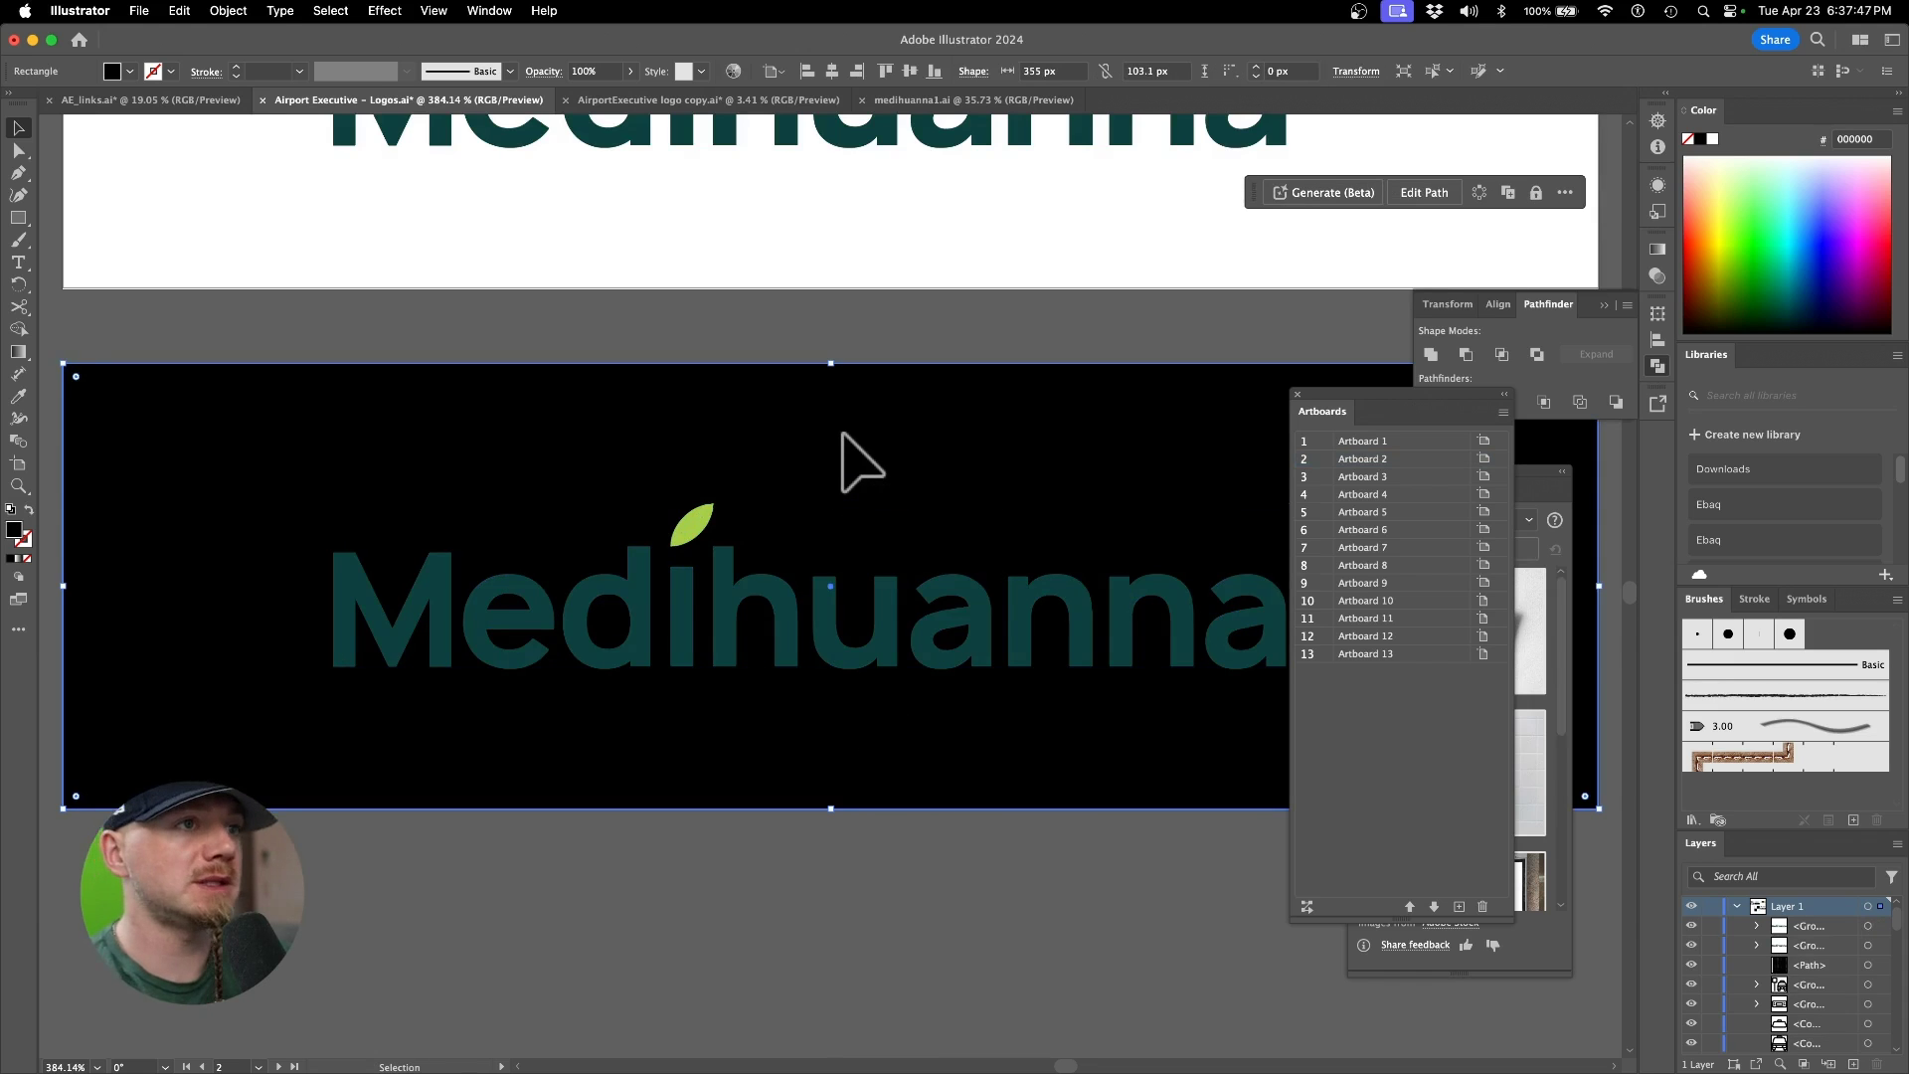
key("i")
left_click(785, 604)
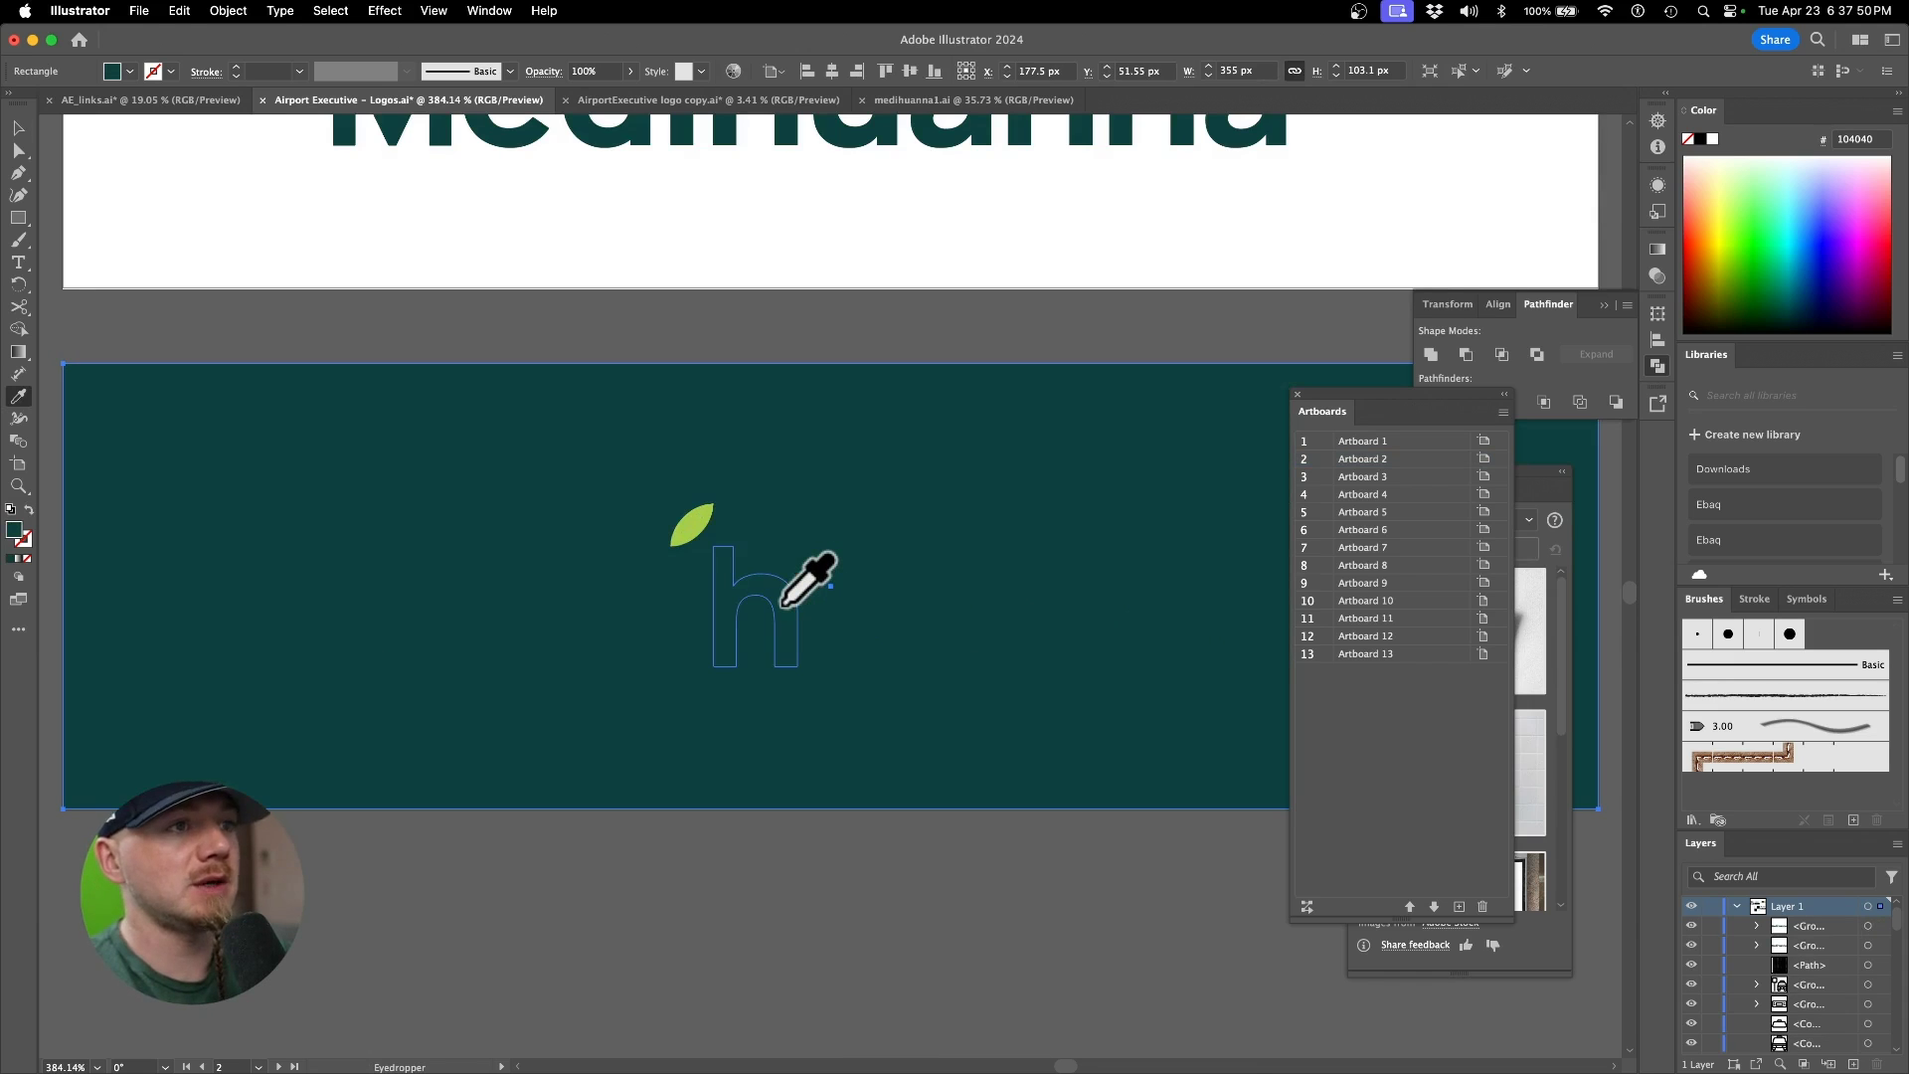
key("v")
Step: Turn every letter of the Medihuanna wordmark white on the teal artboard
left_click(786, 604)
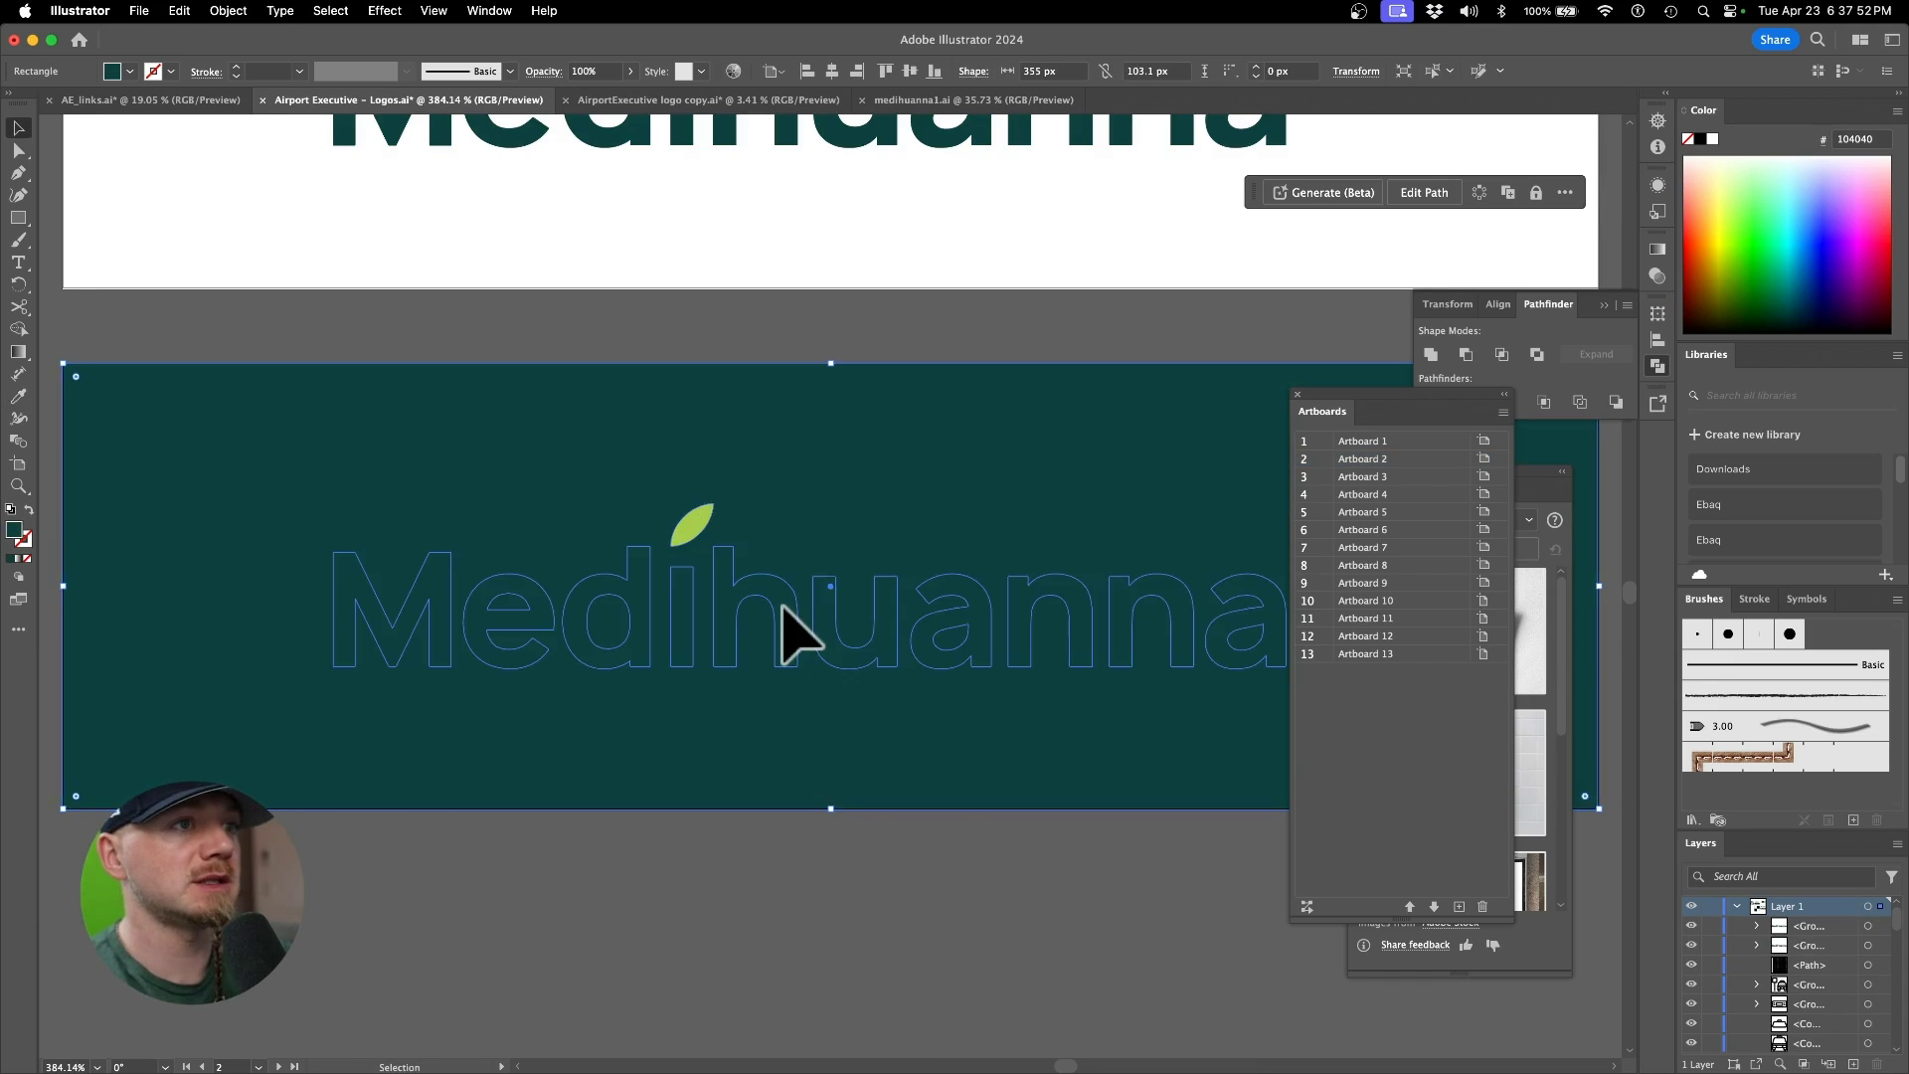
double_click(786, 606)
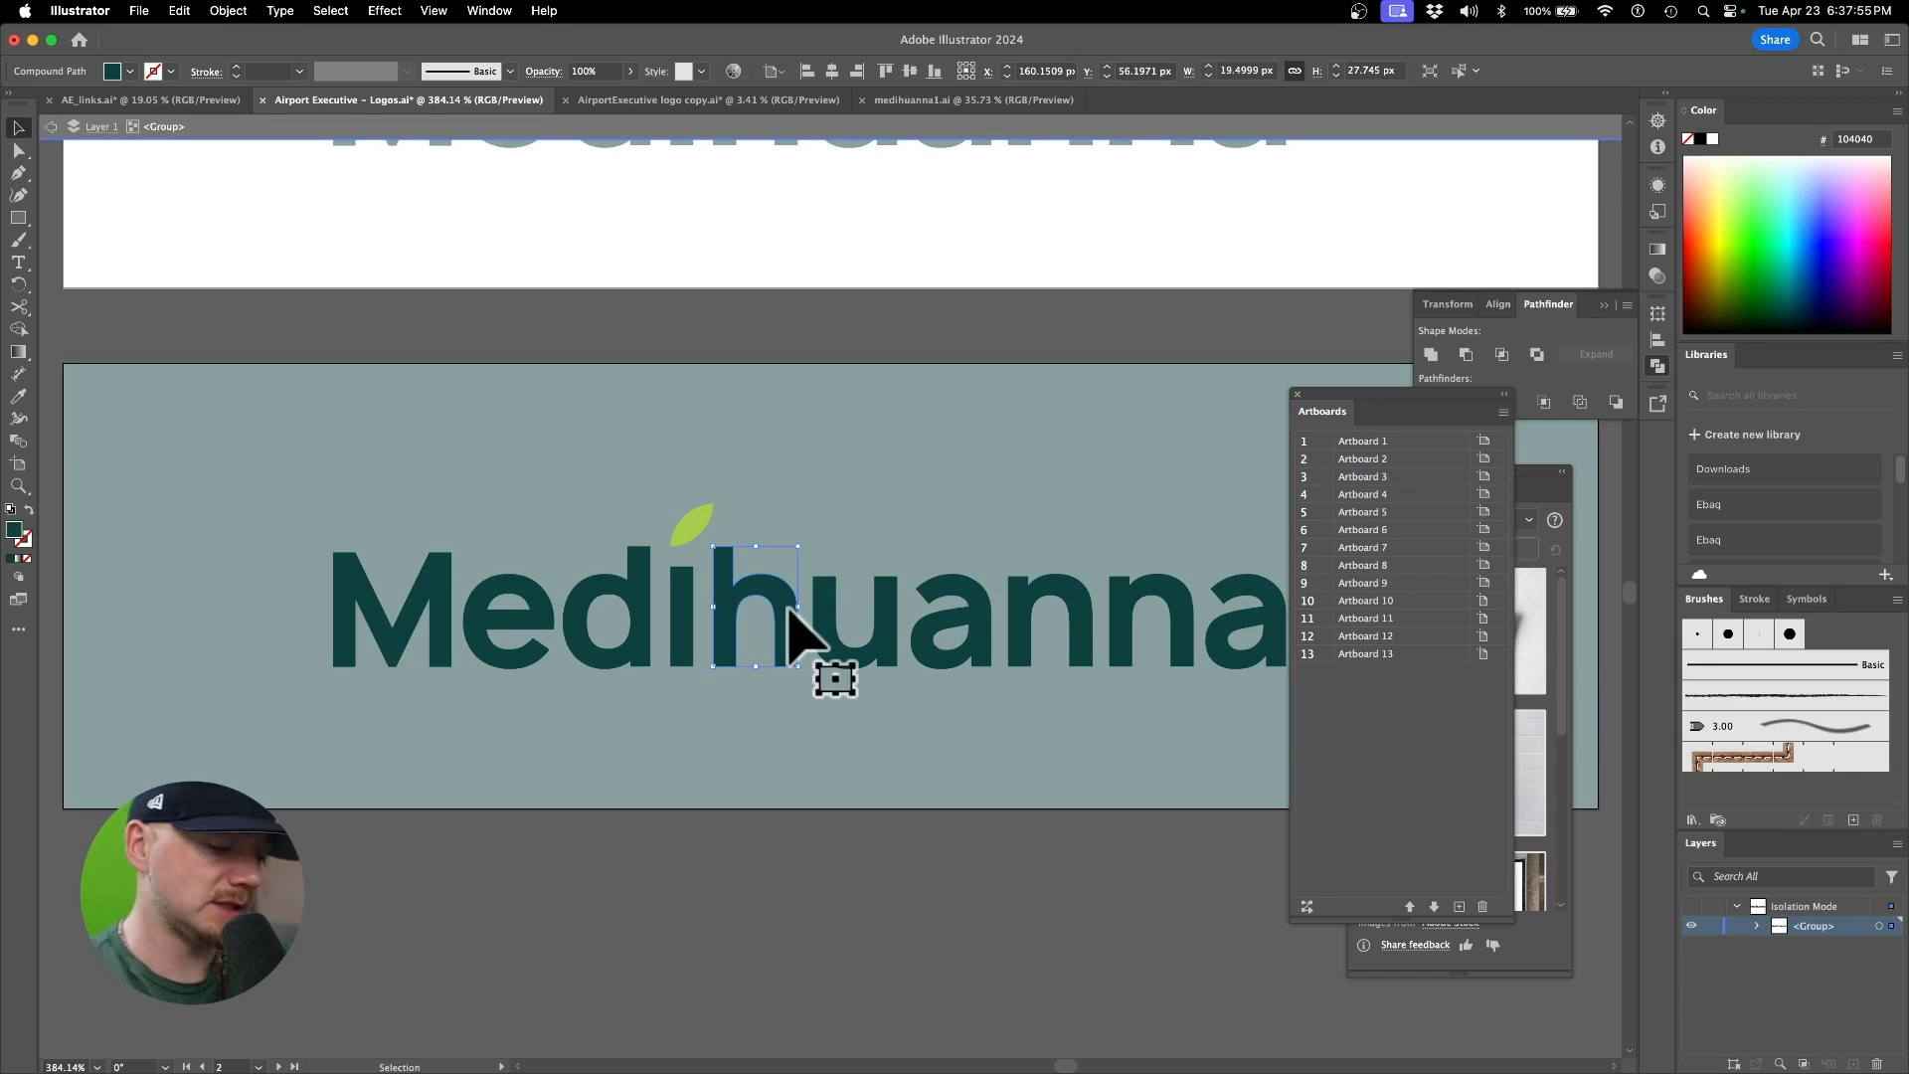
key("ctrl+a")
key("i")
left_click(707, 248)
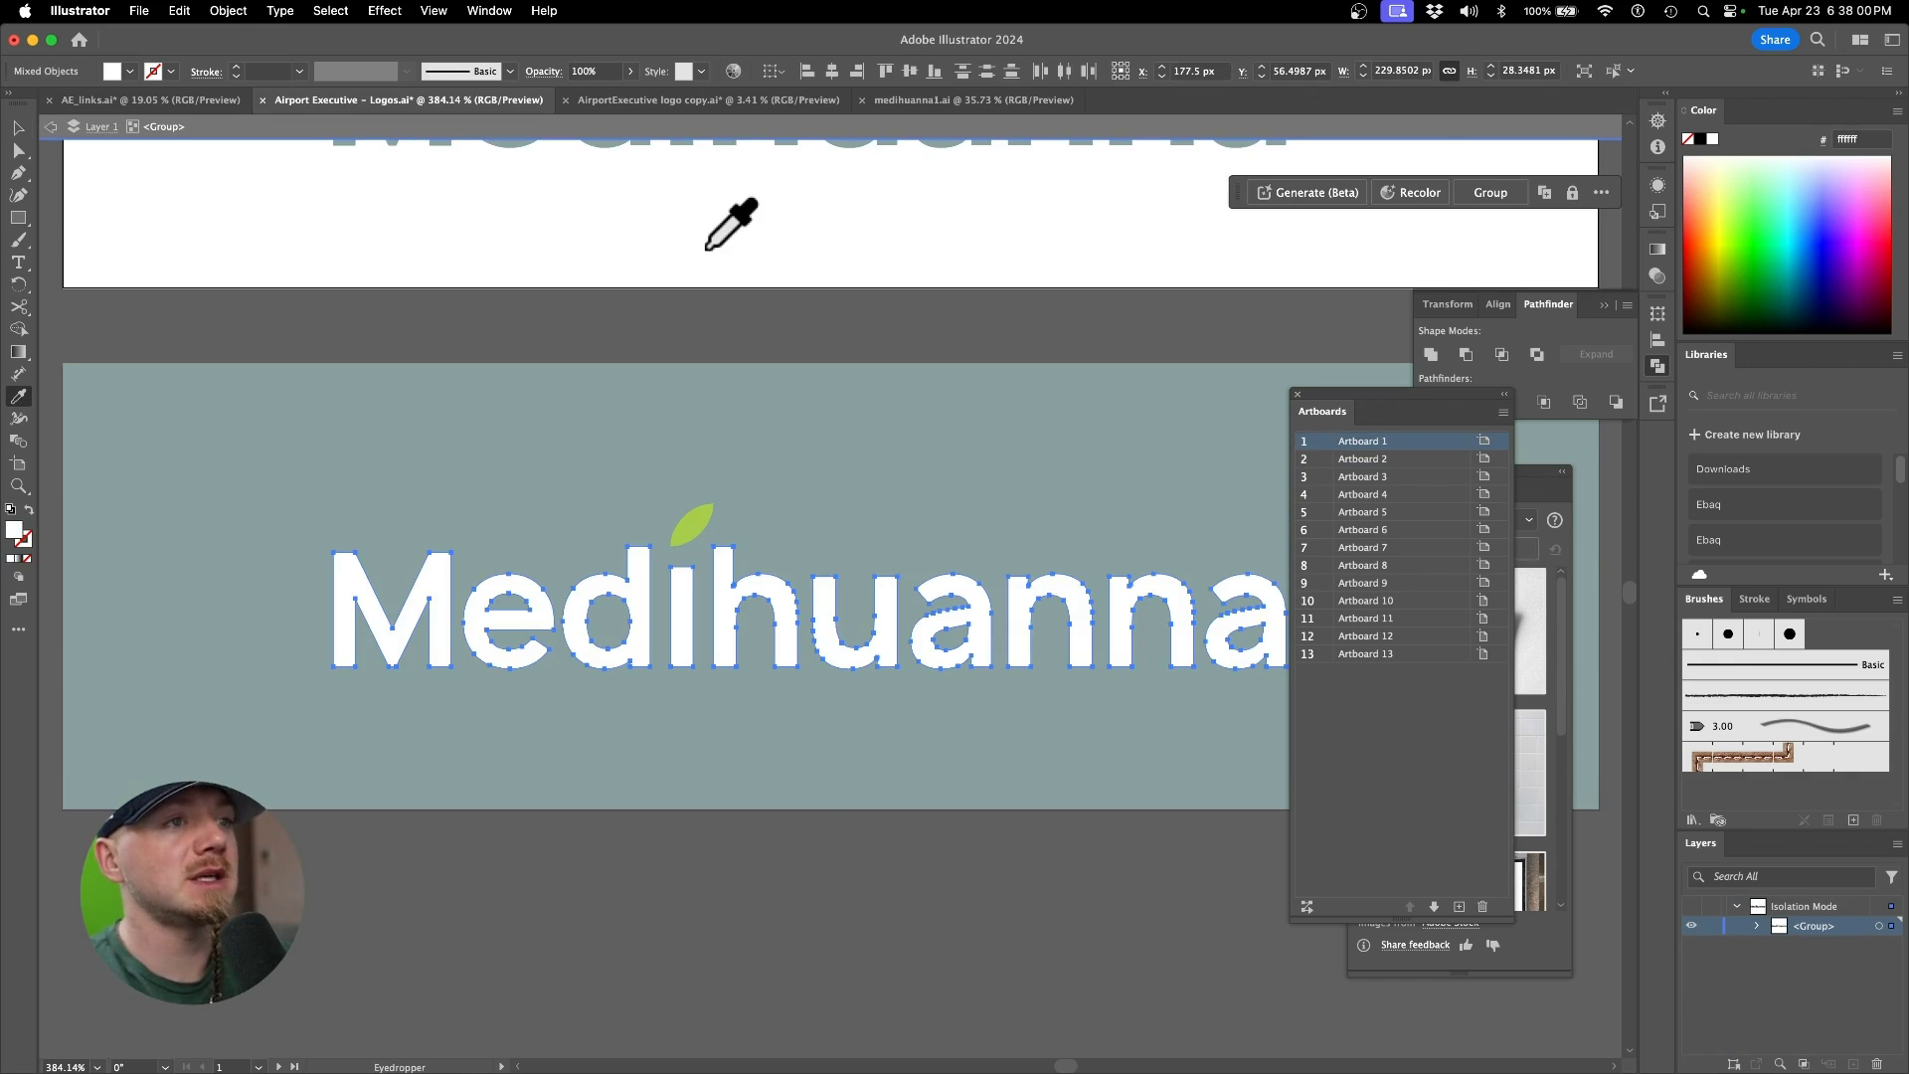
key("v")
left_click(775, 938)
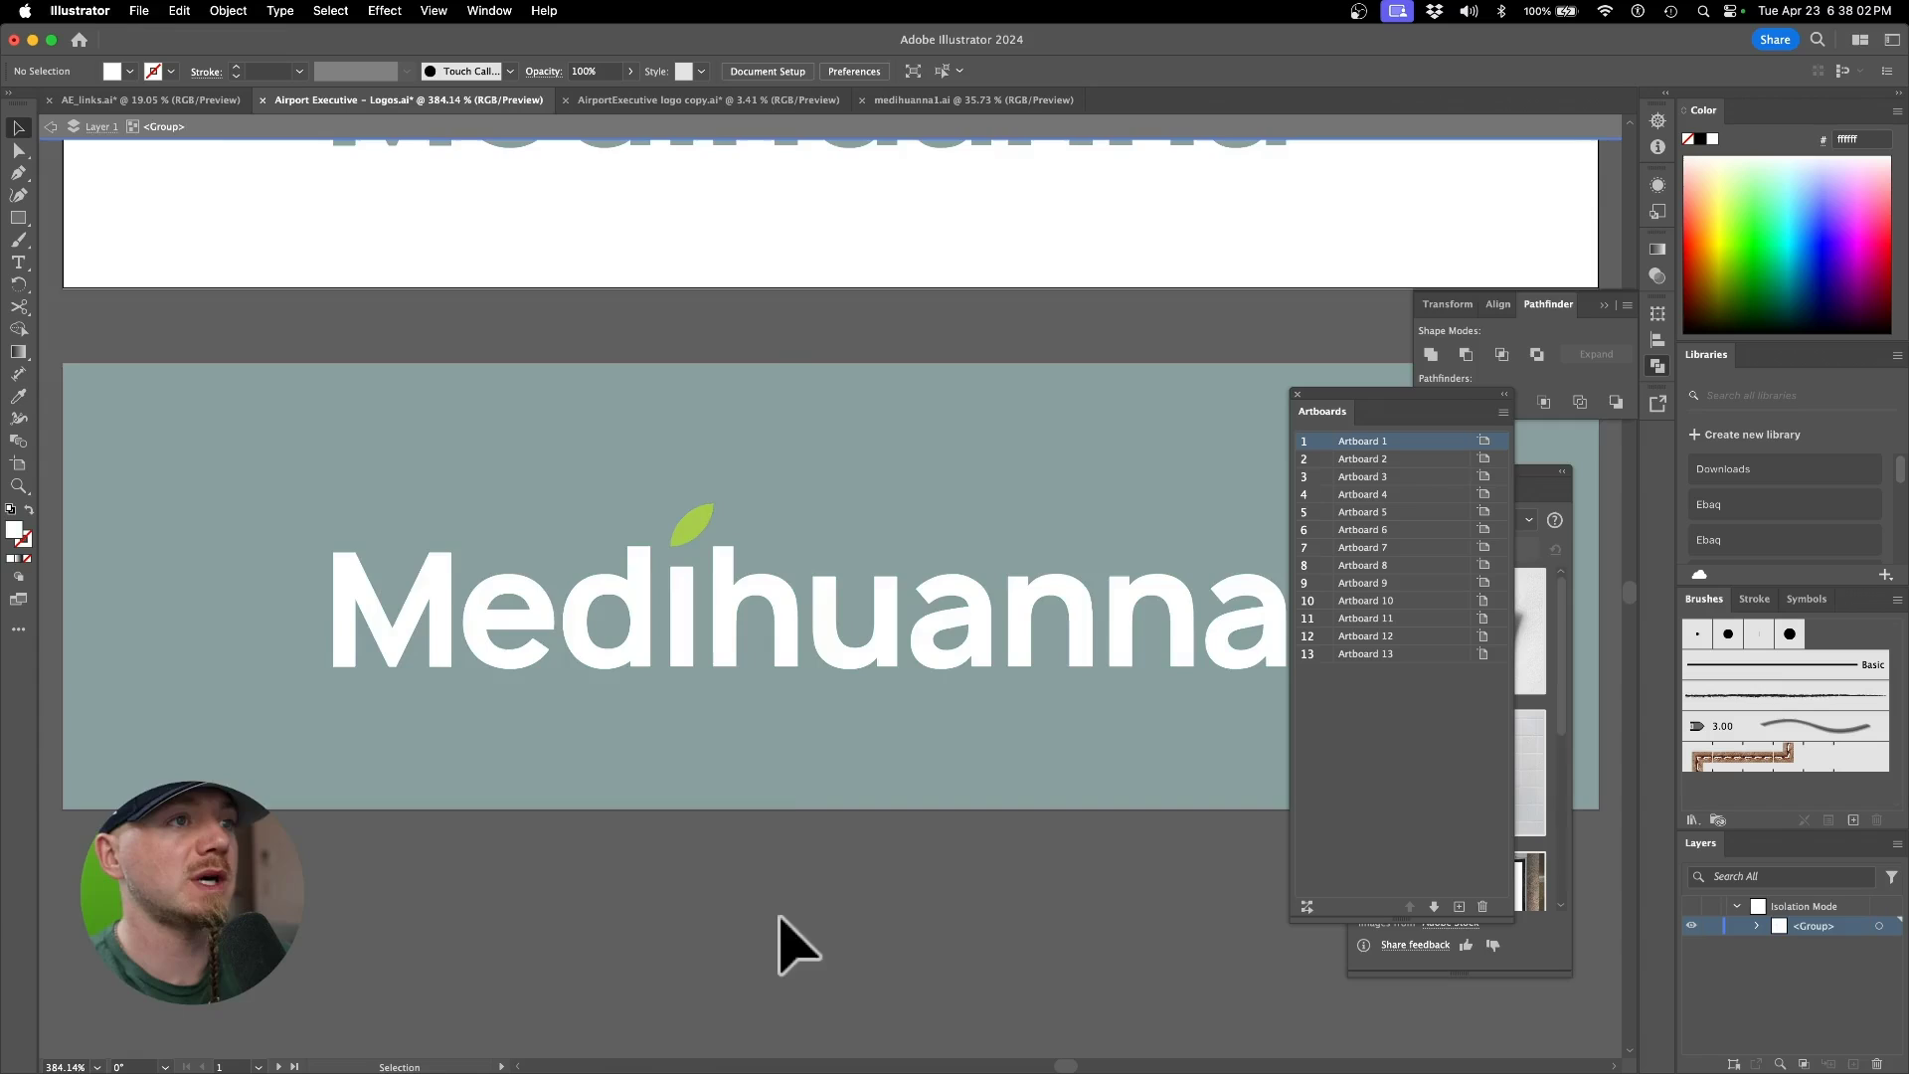
key("Escape")
scroll(824, 854, "down", 3)
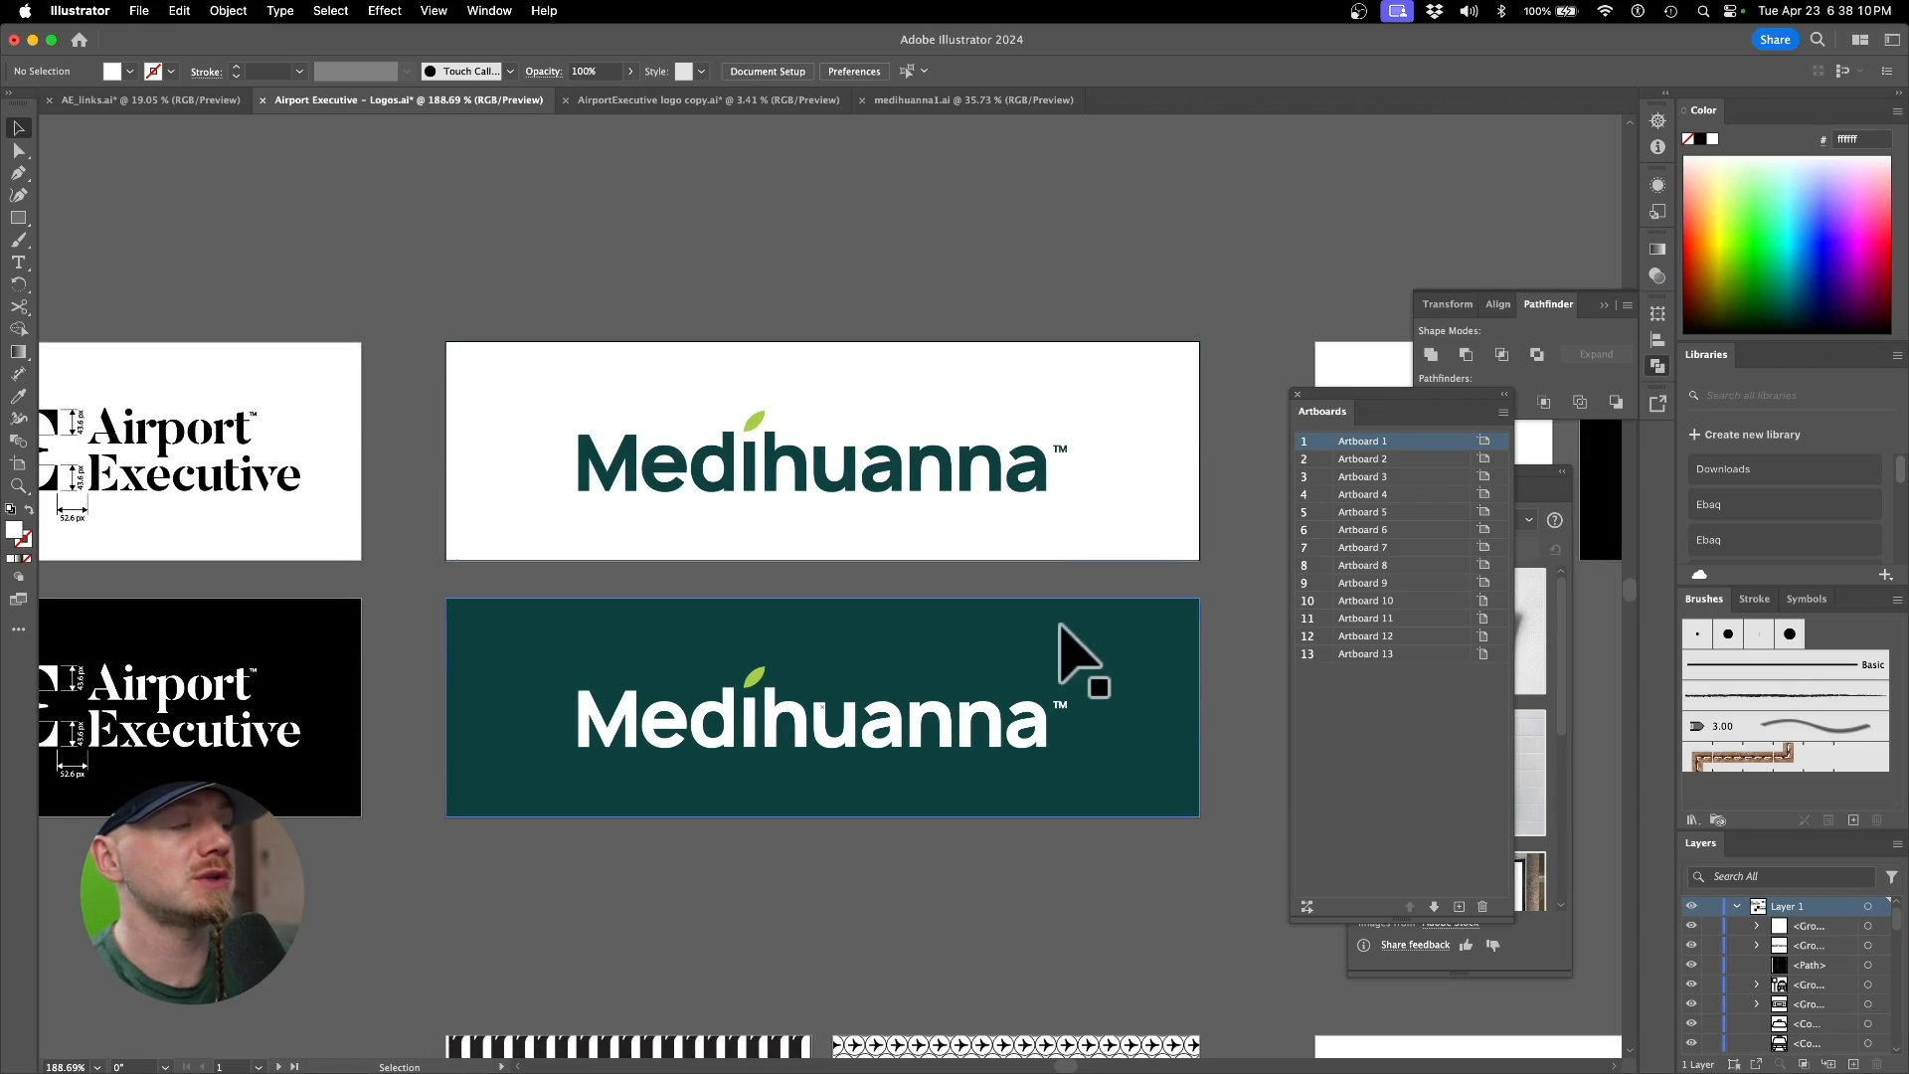
key("super+Tab")
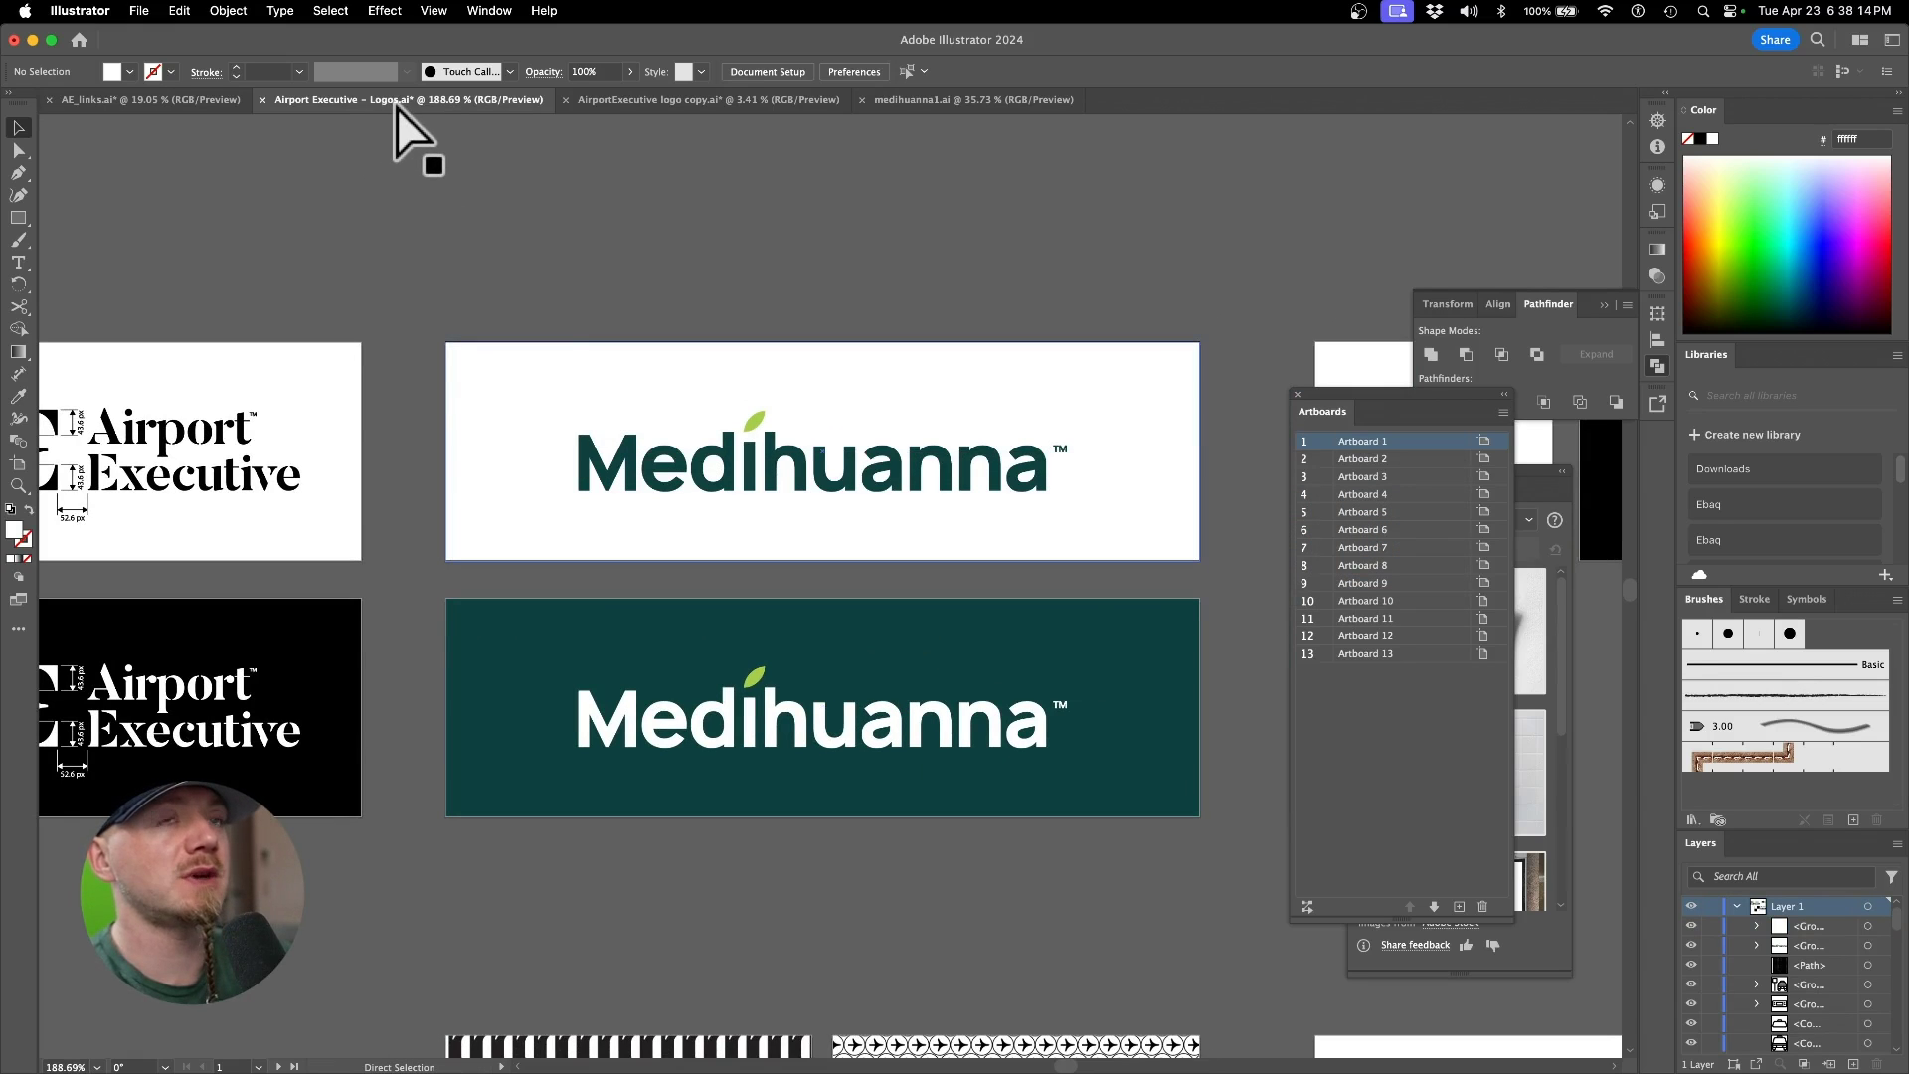
Step: Save the updated logo file and return to the InDesign brand guide
key("super+s")
key("super+Tab")
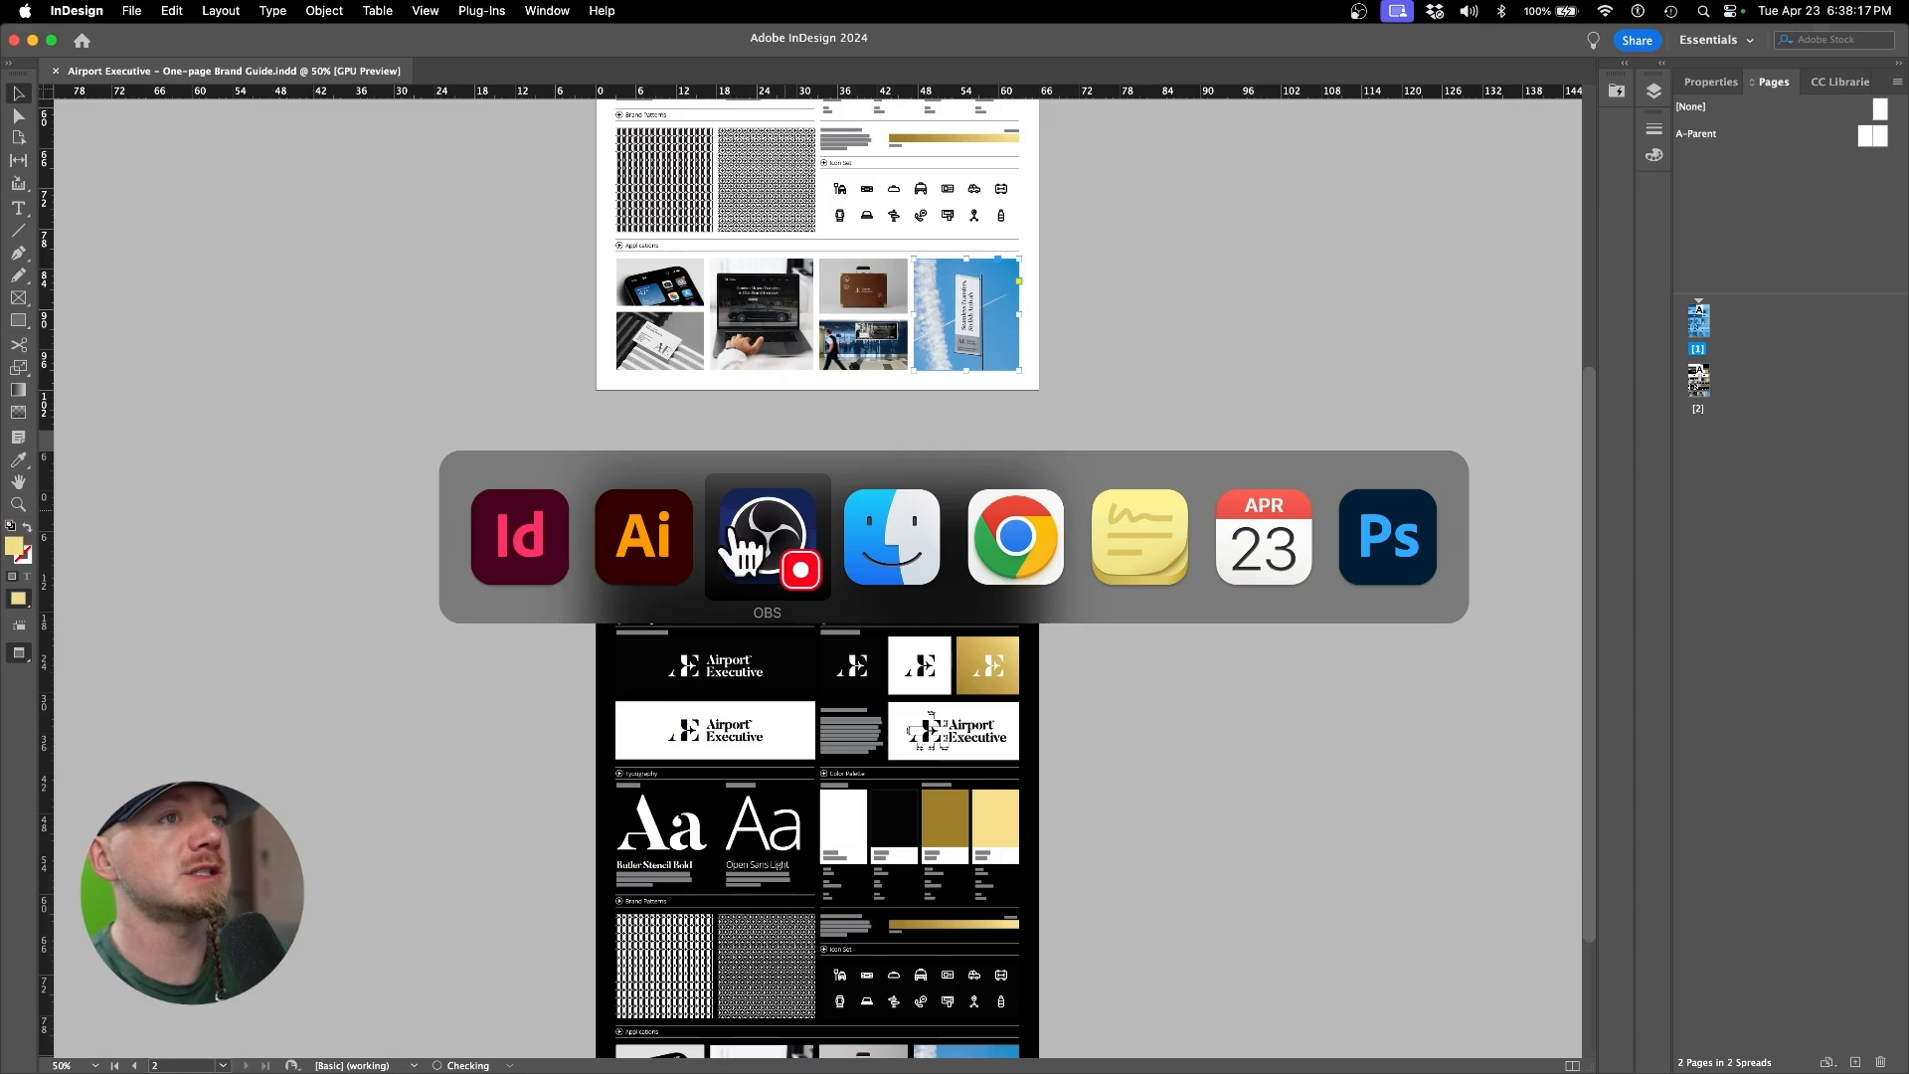
scroll(860, 447, "up", 5)
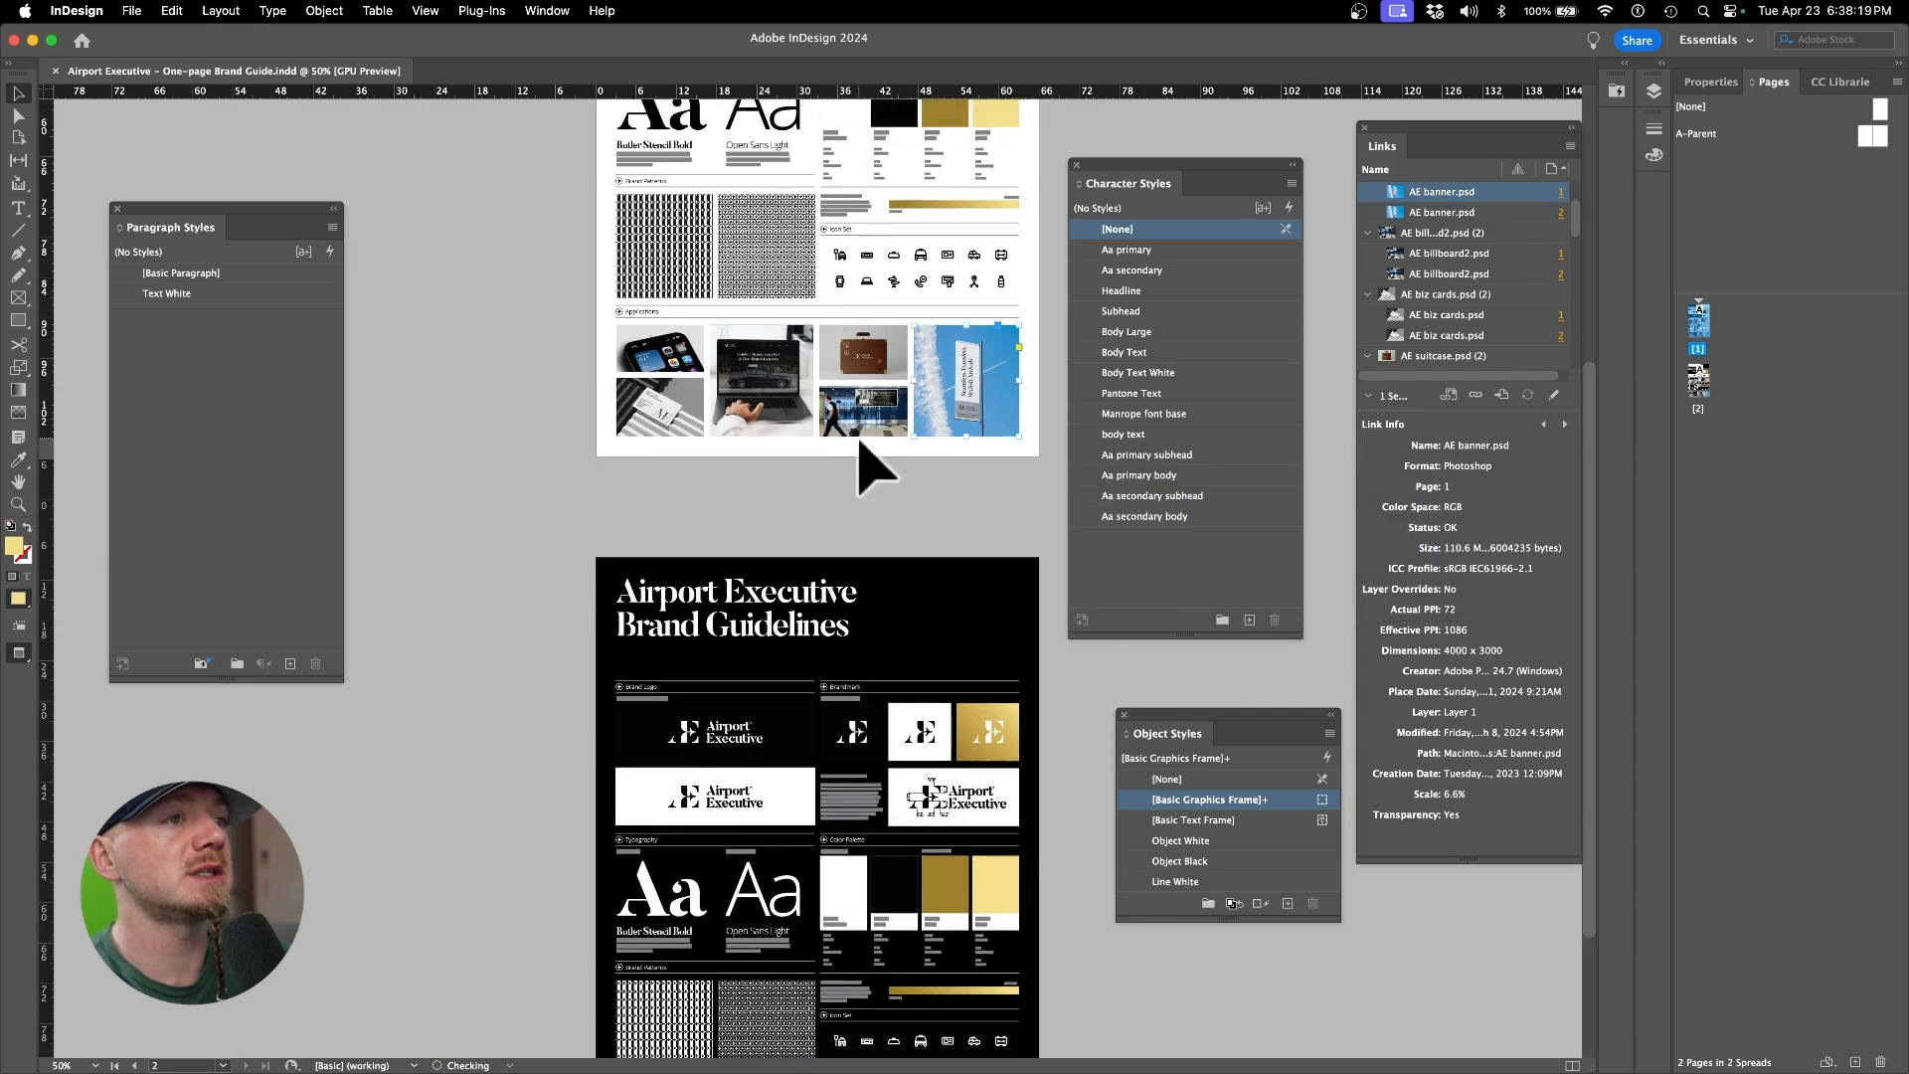
Step: Update the modified logos link covering all 18 placements in the Links panel
left_click(1493, 253)
left_click(806, 344)
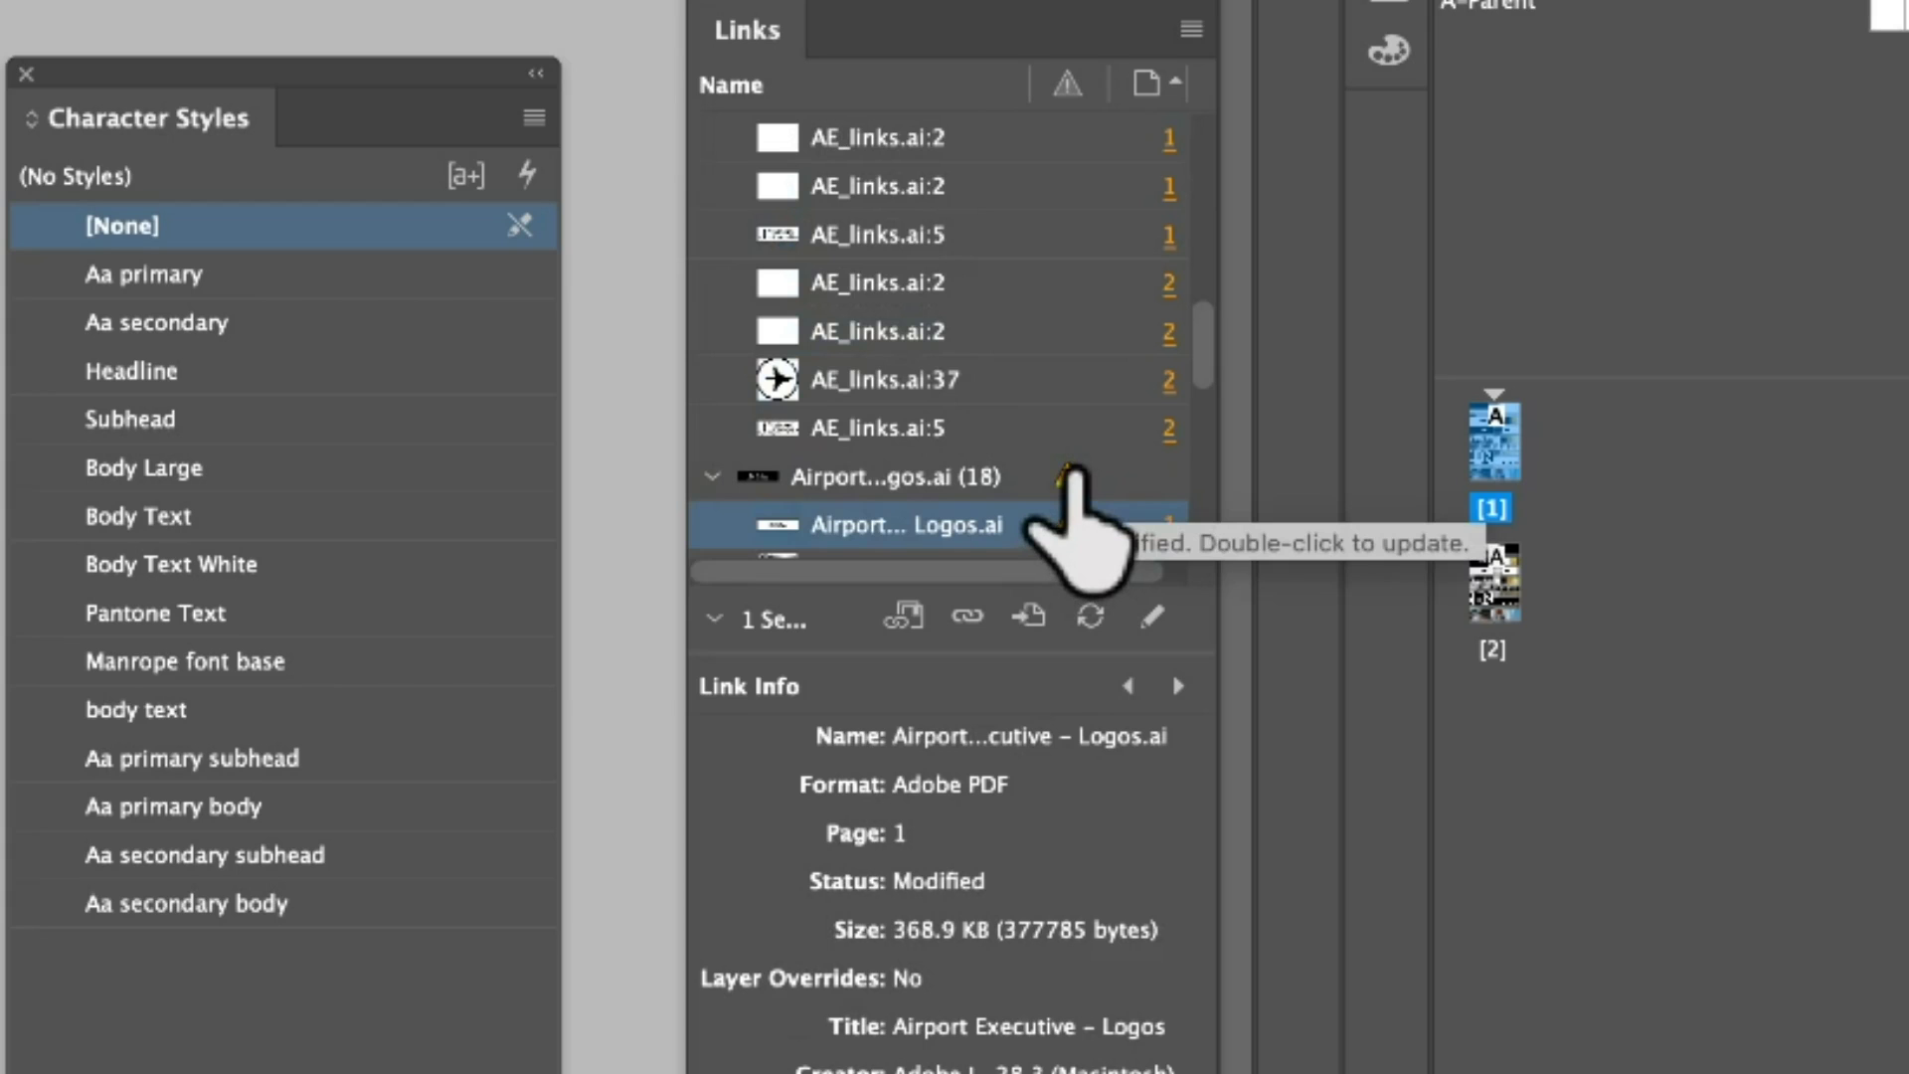
left_click(1071, 473)
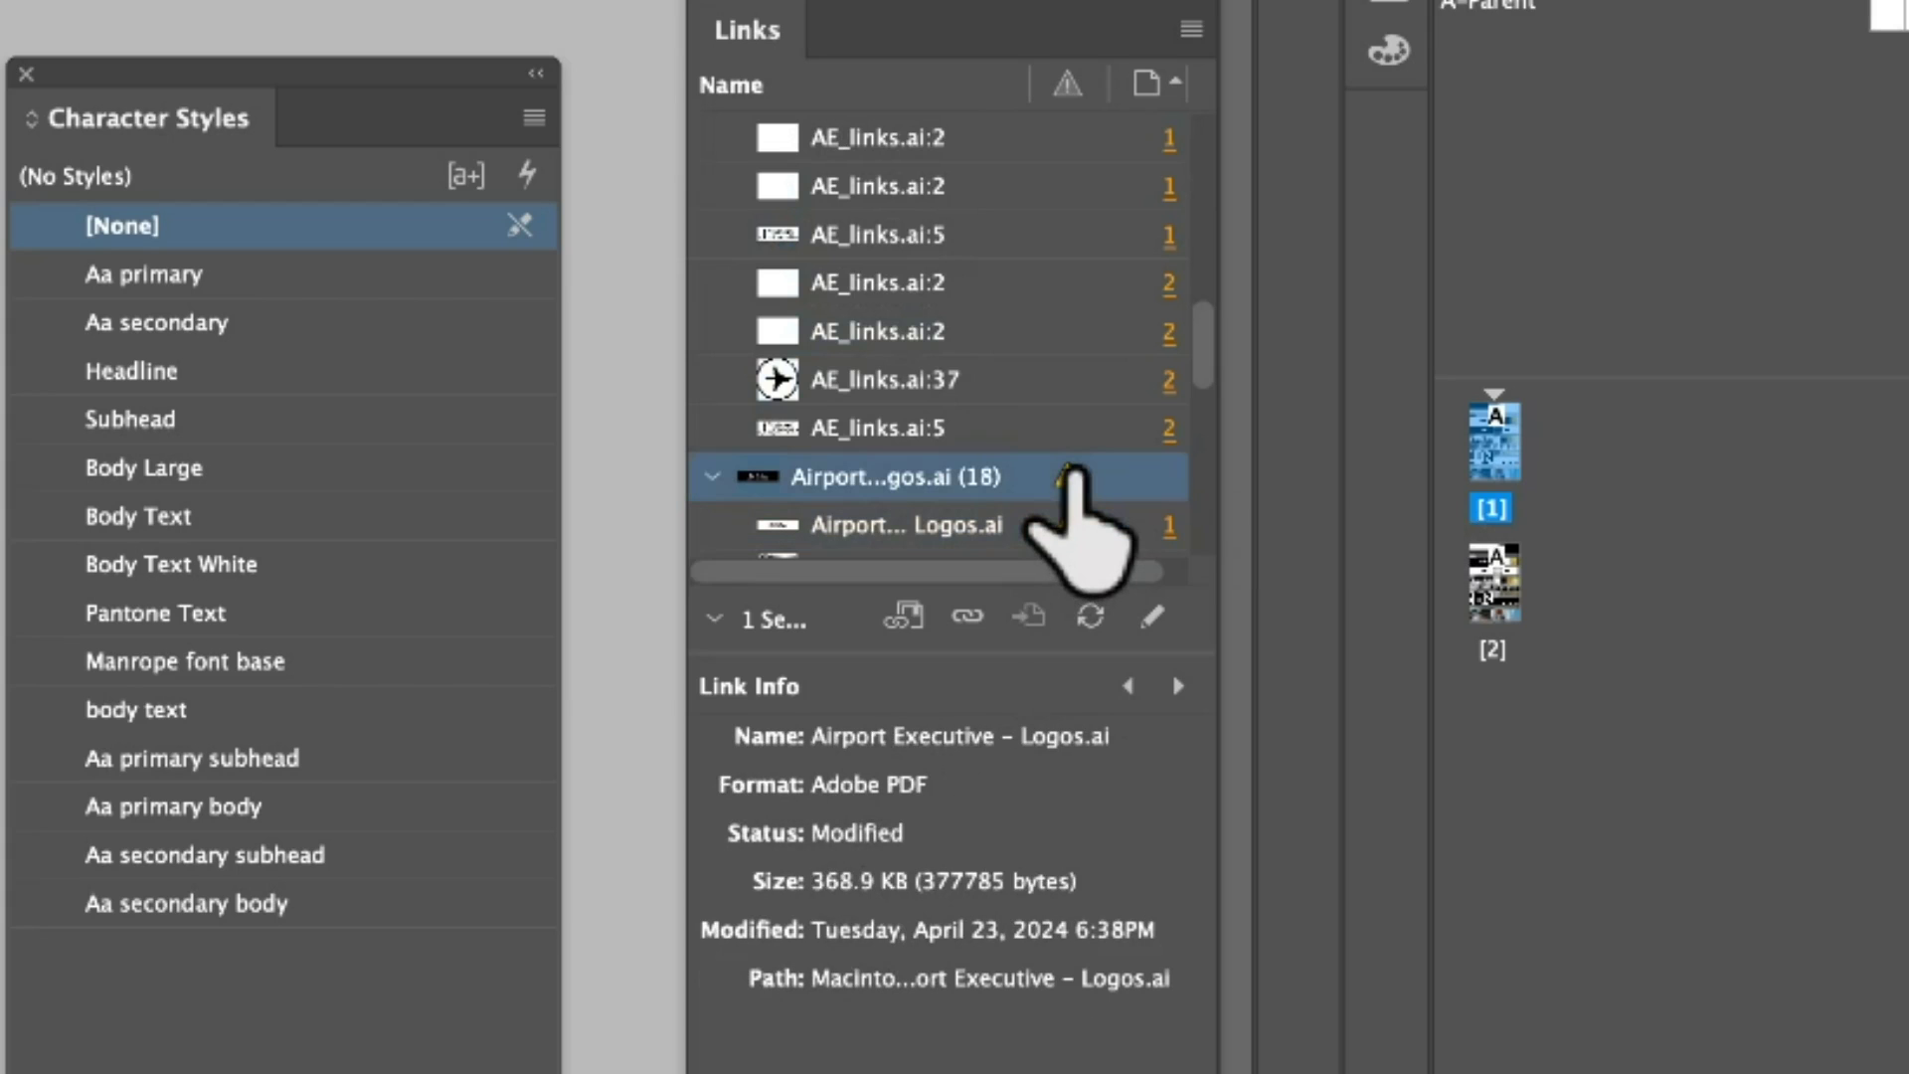
double_click(1072, 472)
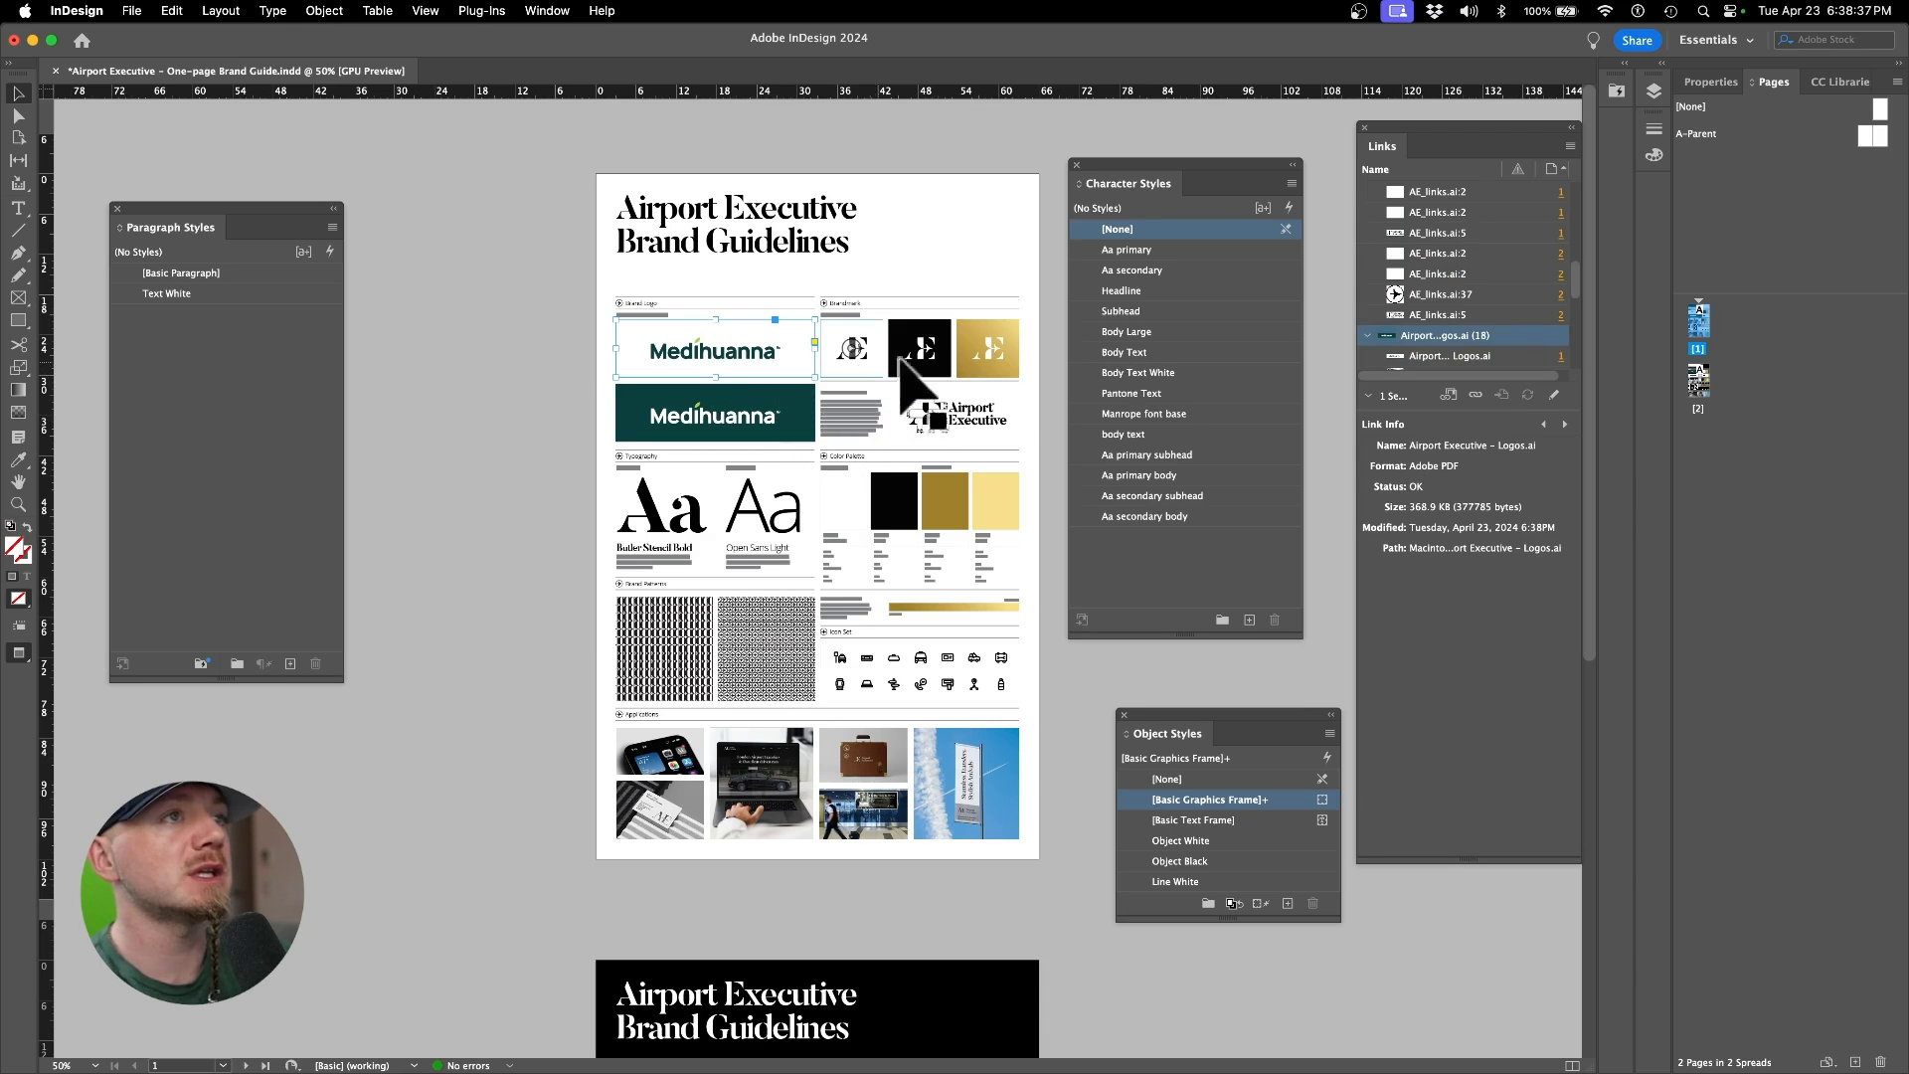
key("super+Tab")
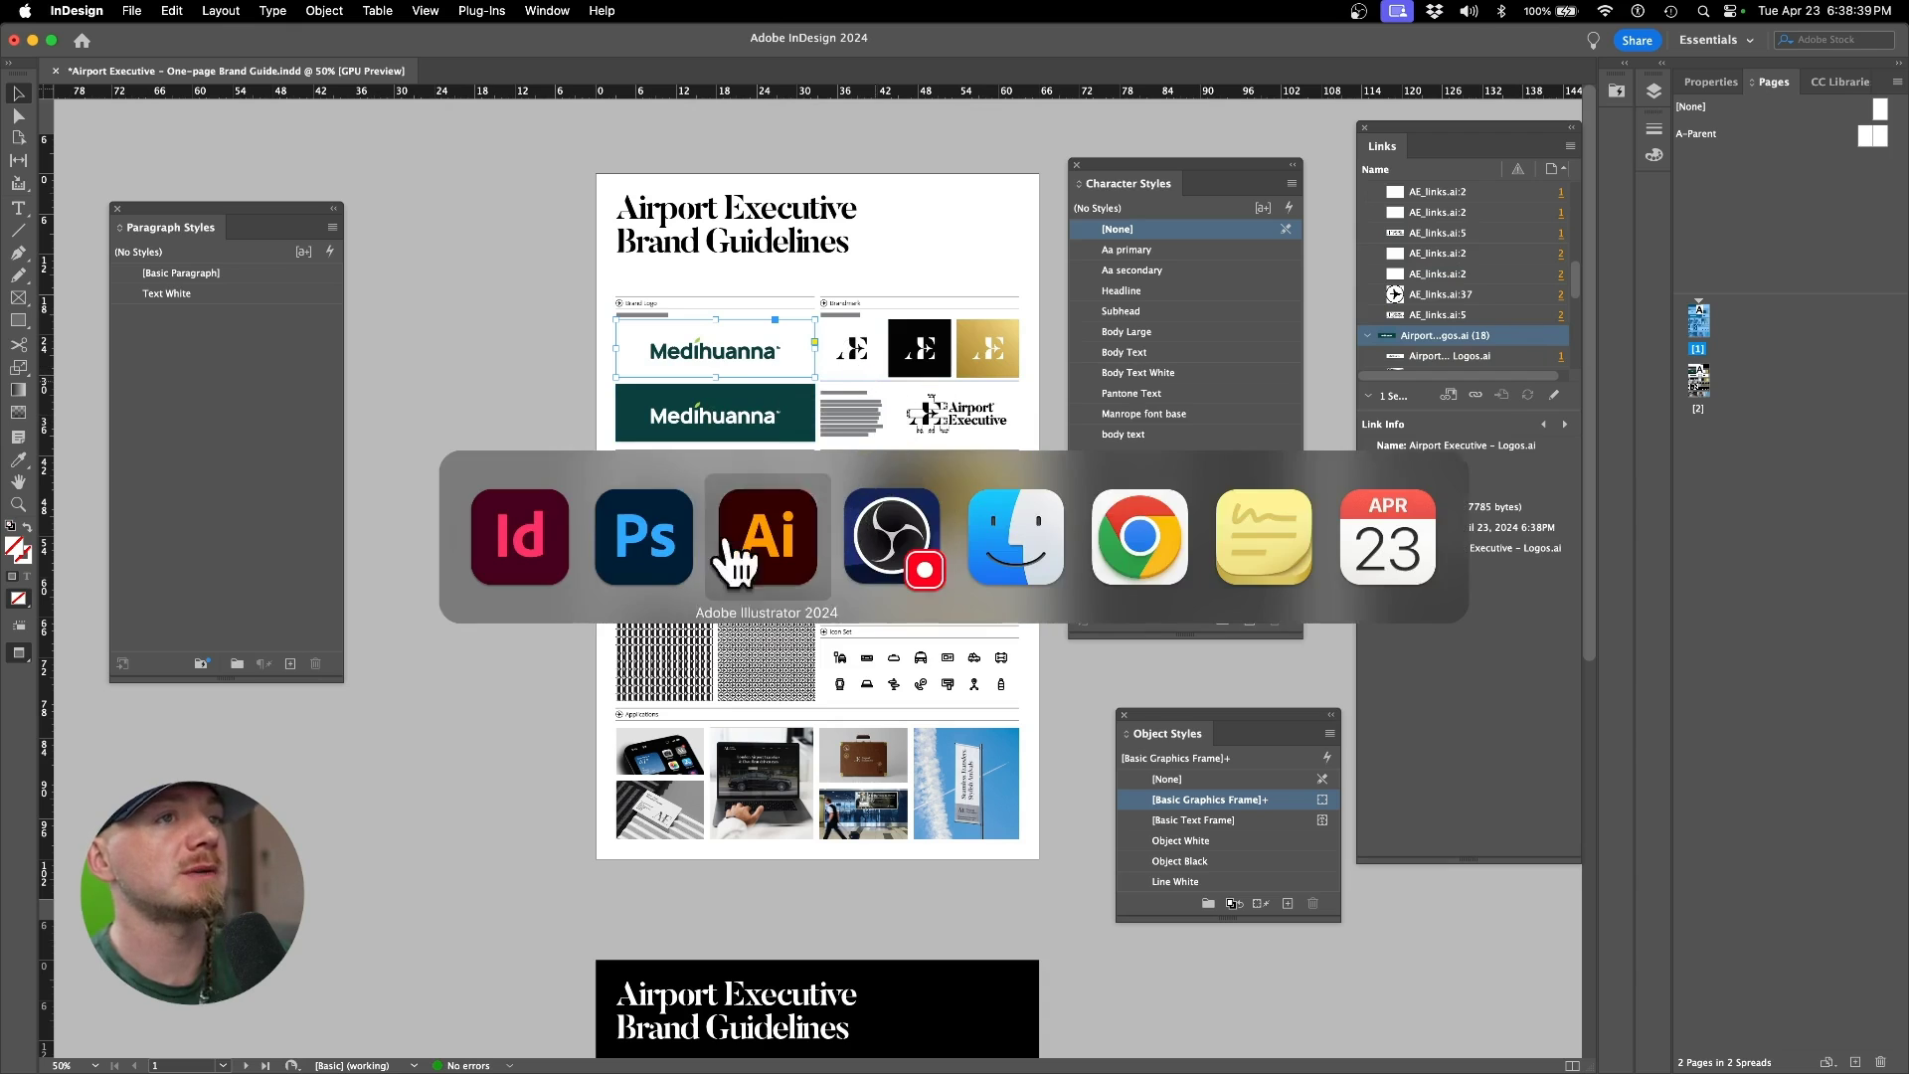
left_click(741, 539)
Step: Fill the palette's black swatch with the logo's dark green
left_click(879, 516)
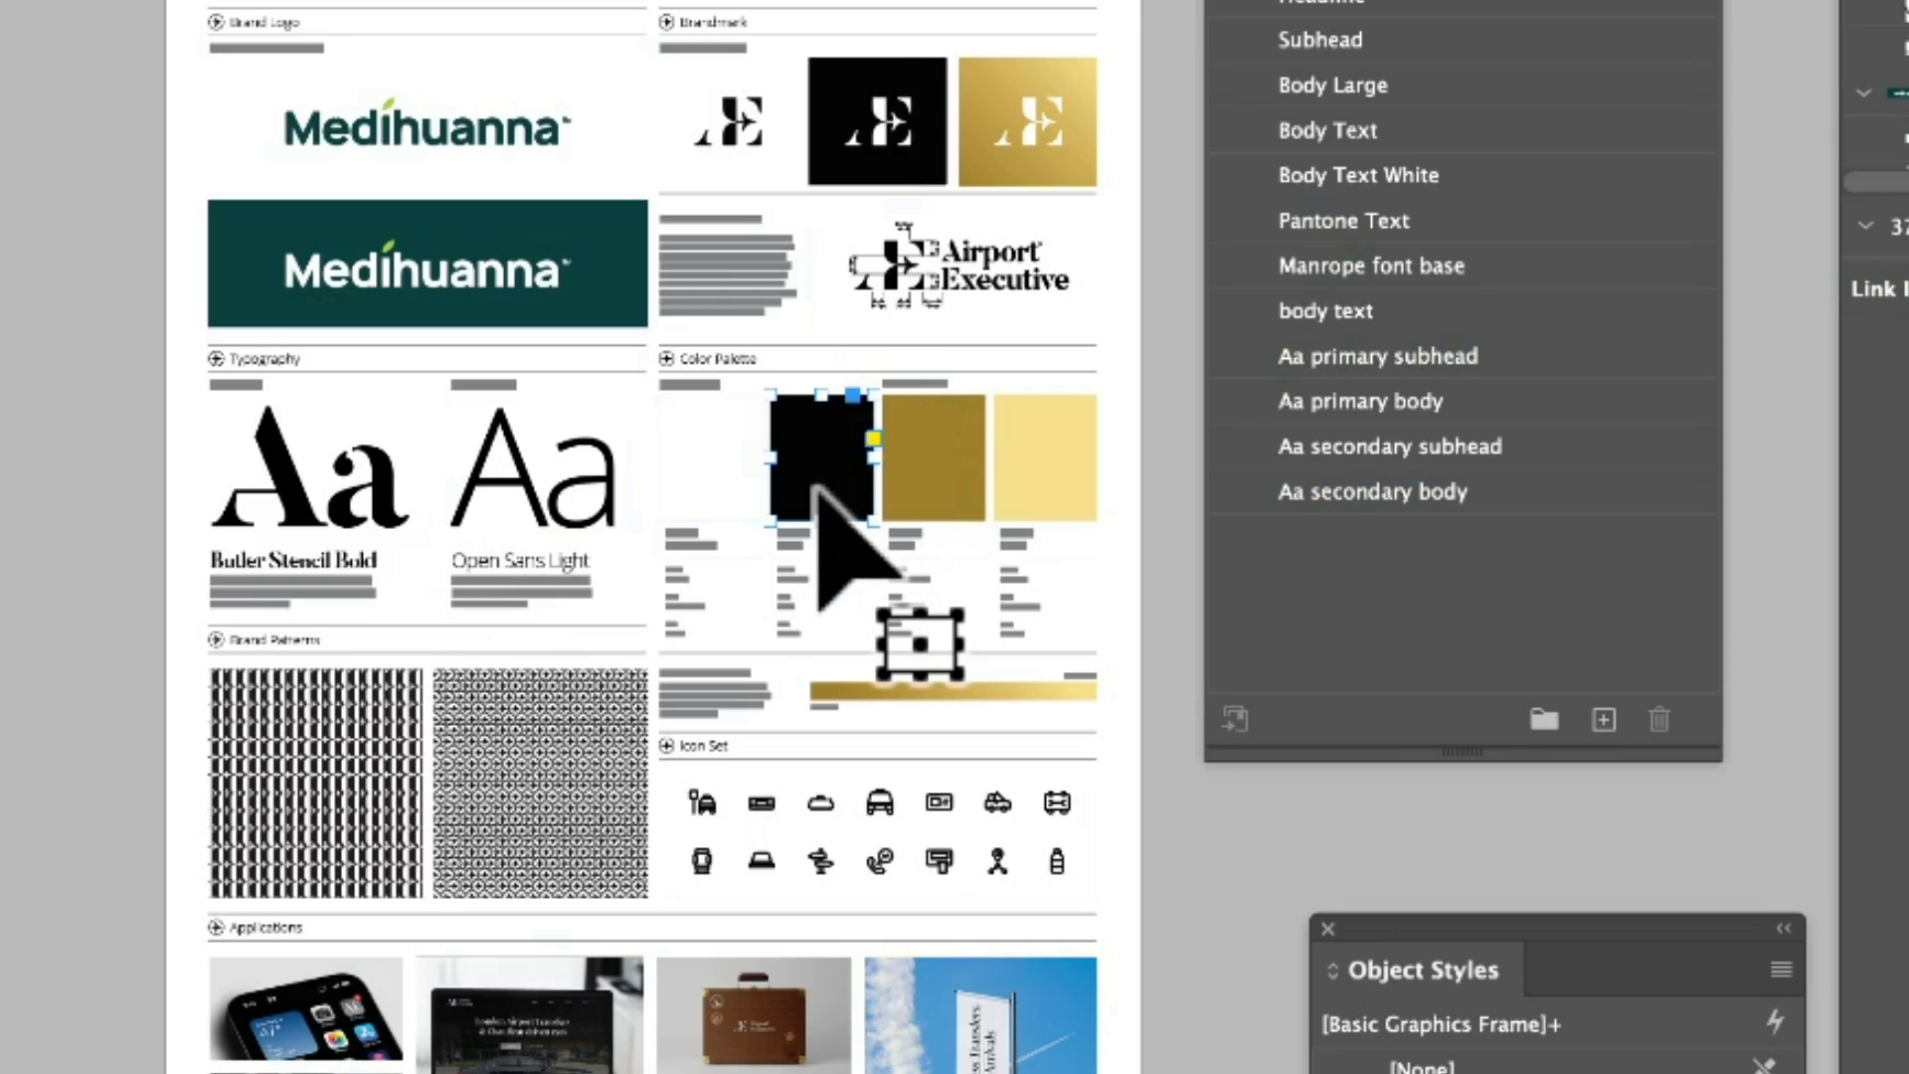
key("i")
left_click(525, 255)
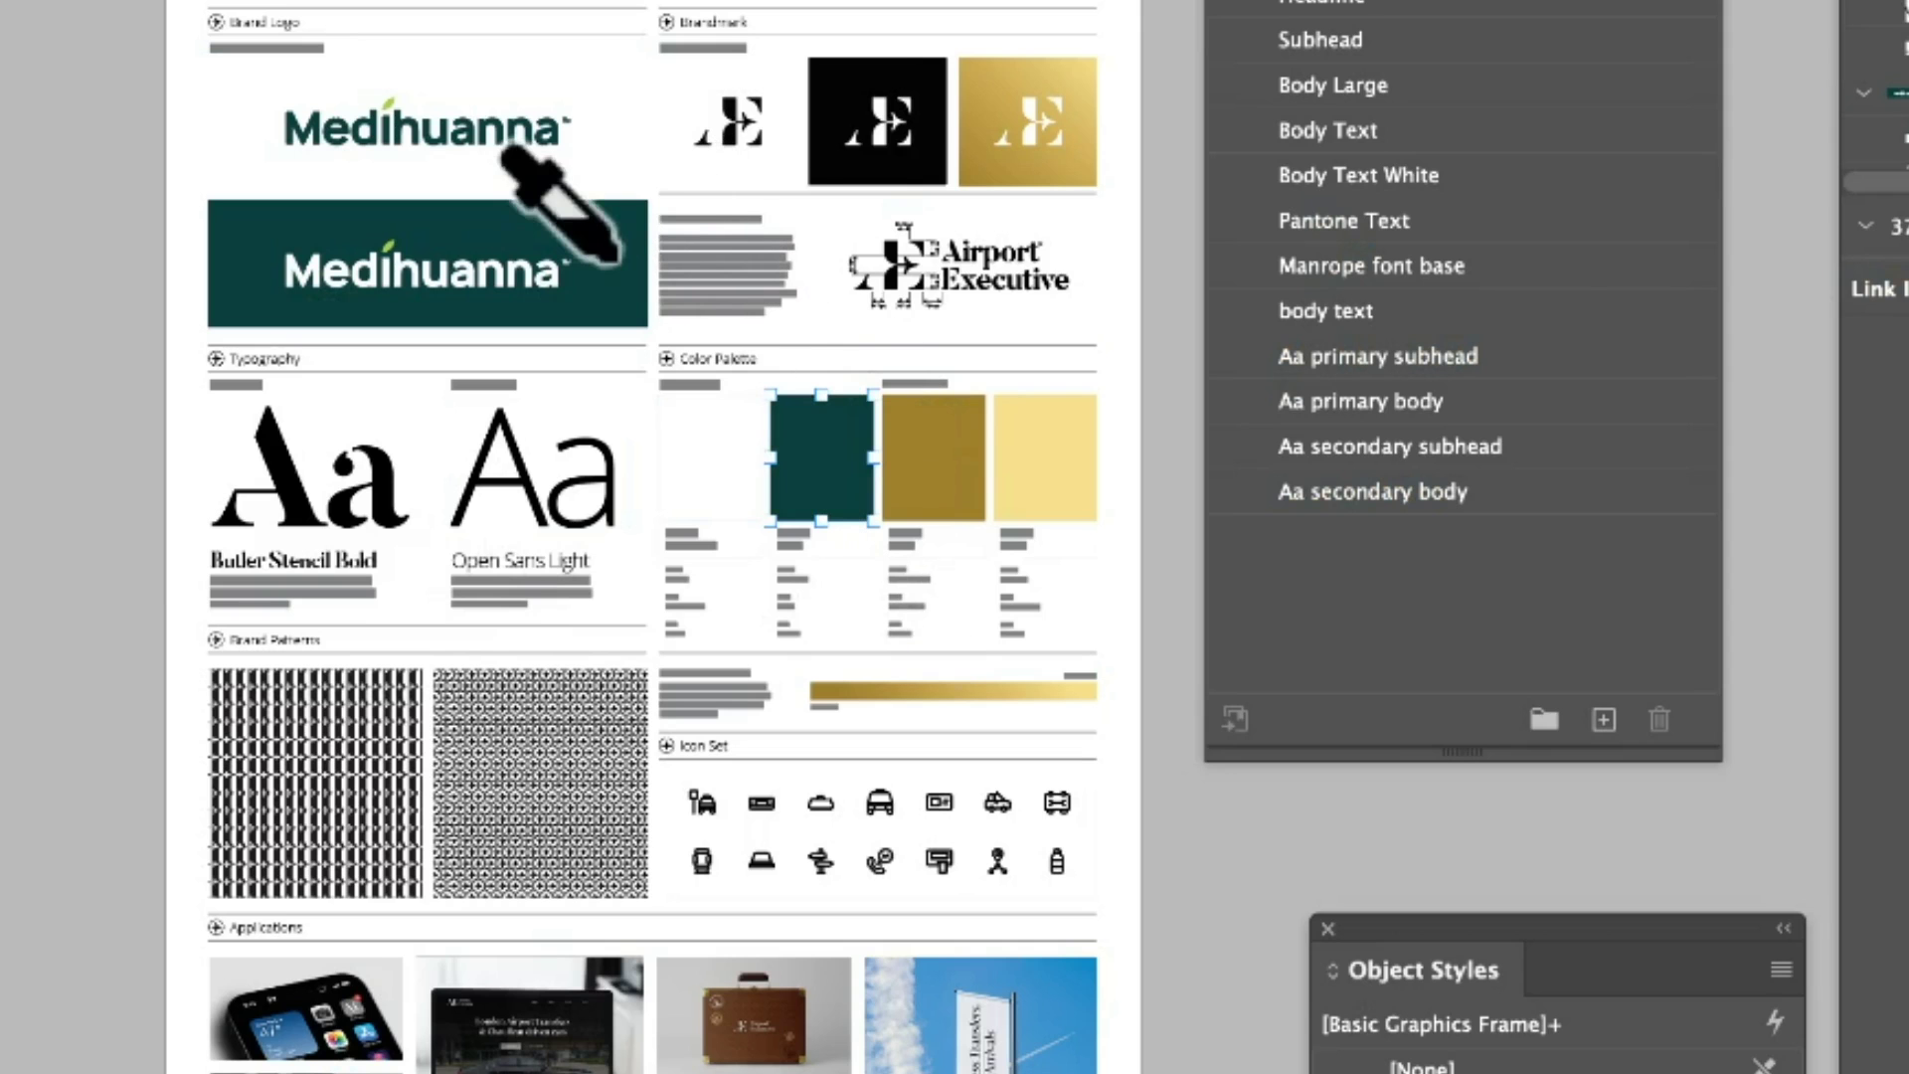
Step: Recolour the gold swatch to the leaf's lime green
left_click(969, 497)
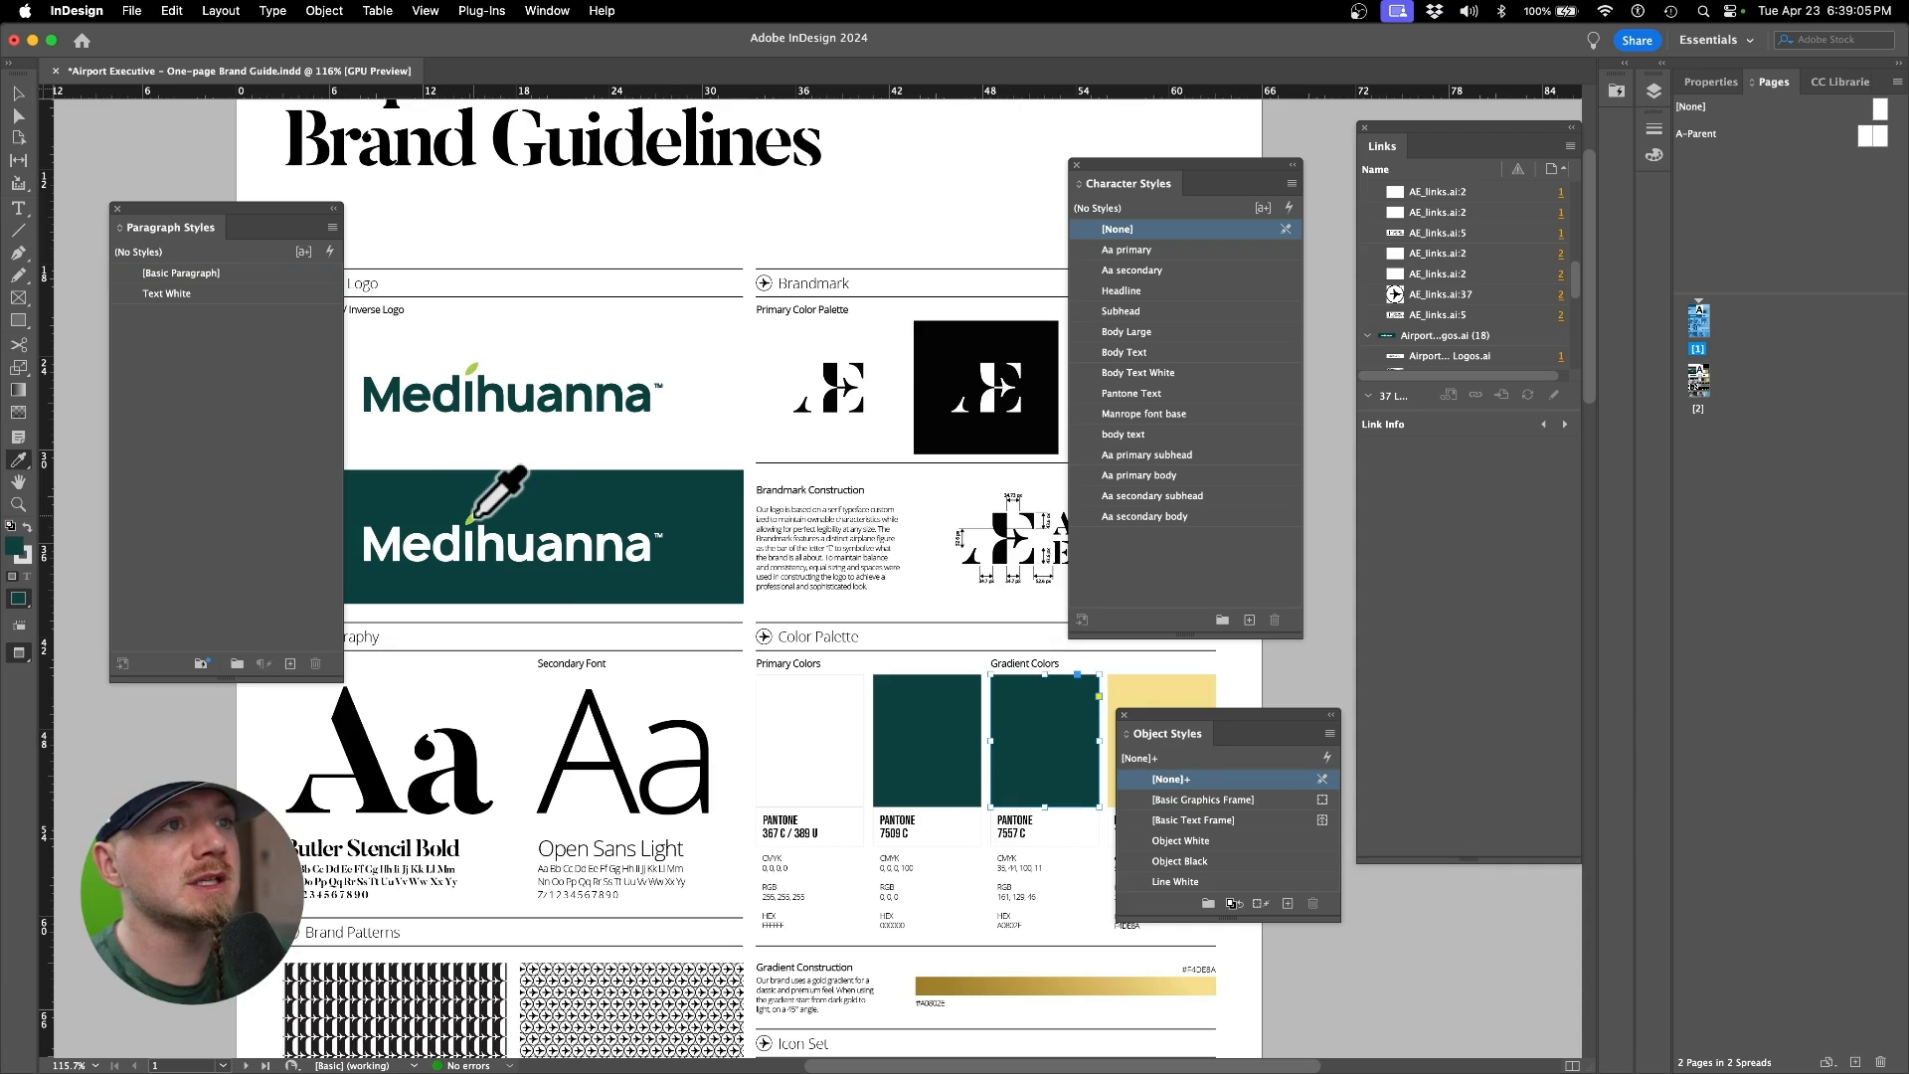
left_click(422, 249, "alt")
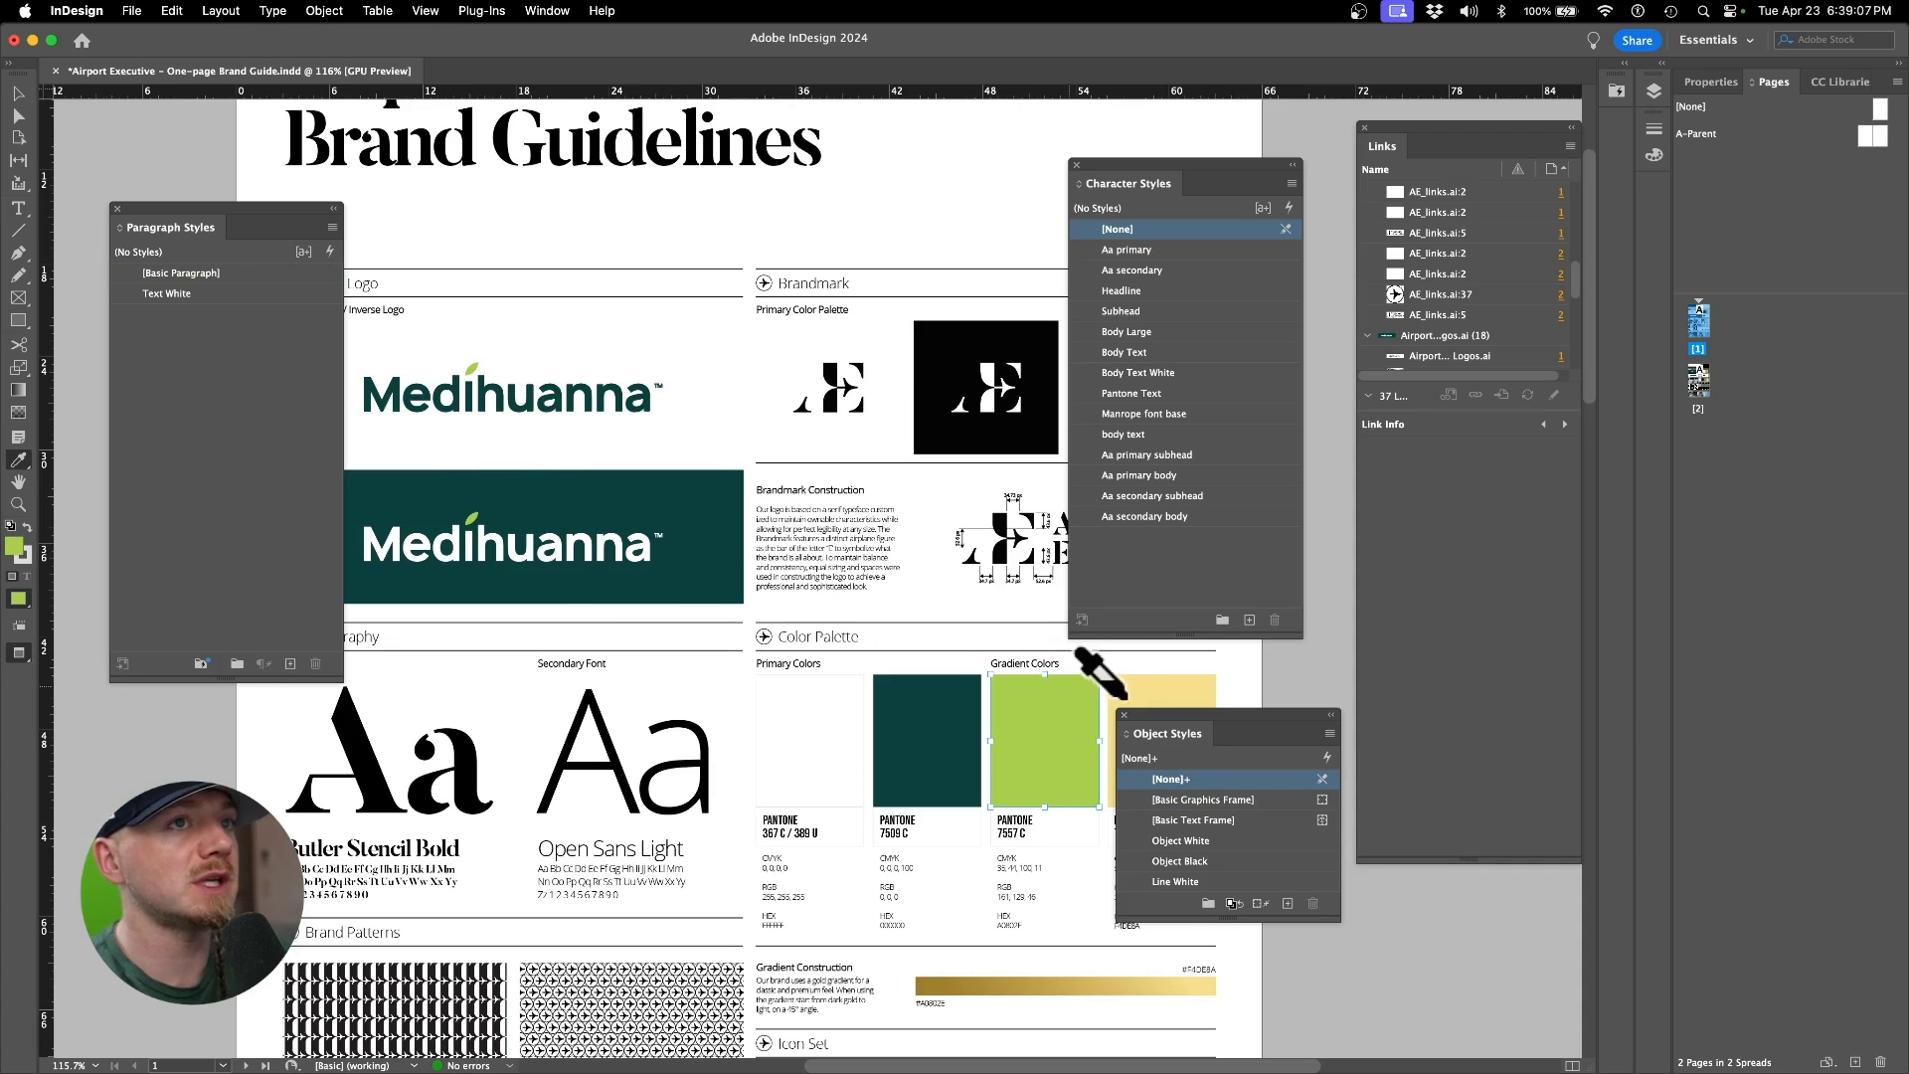
key("v")
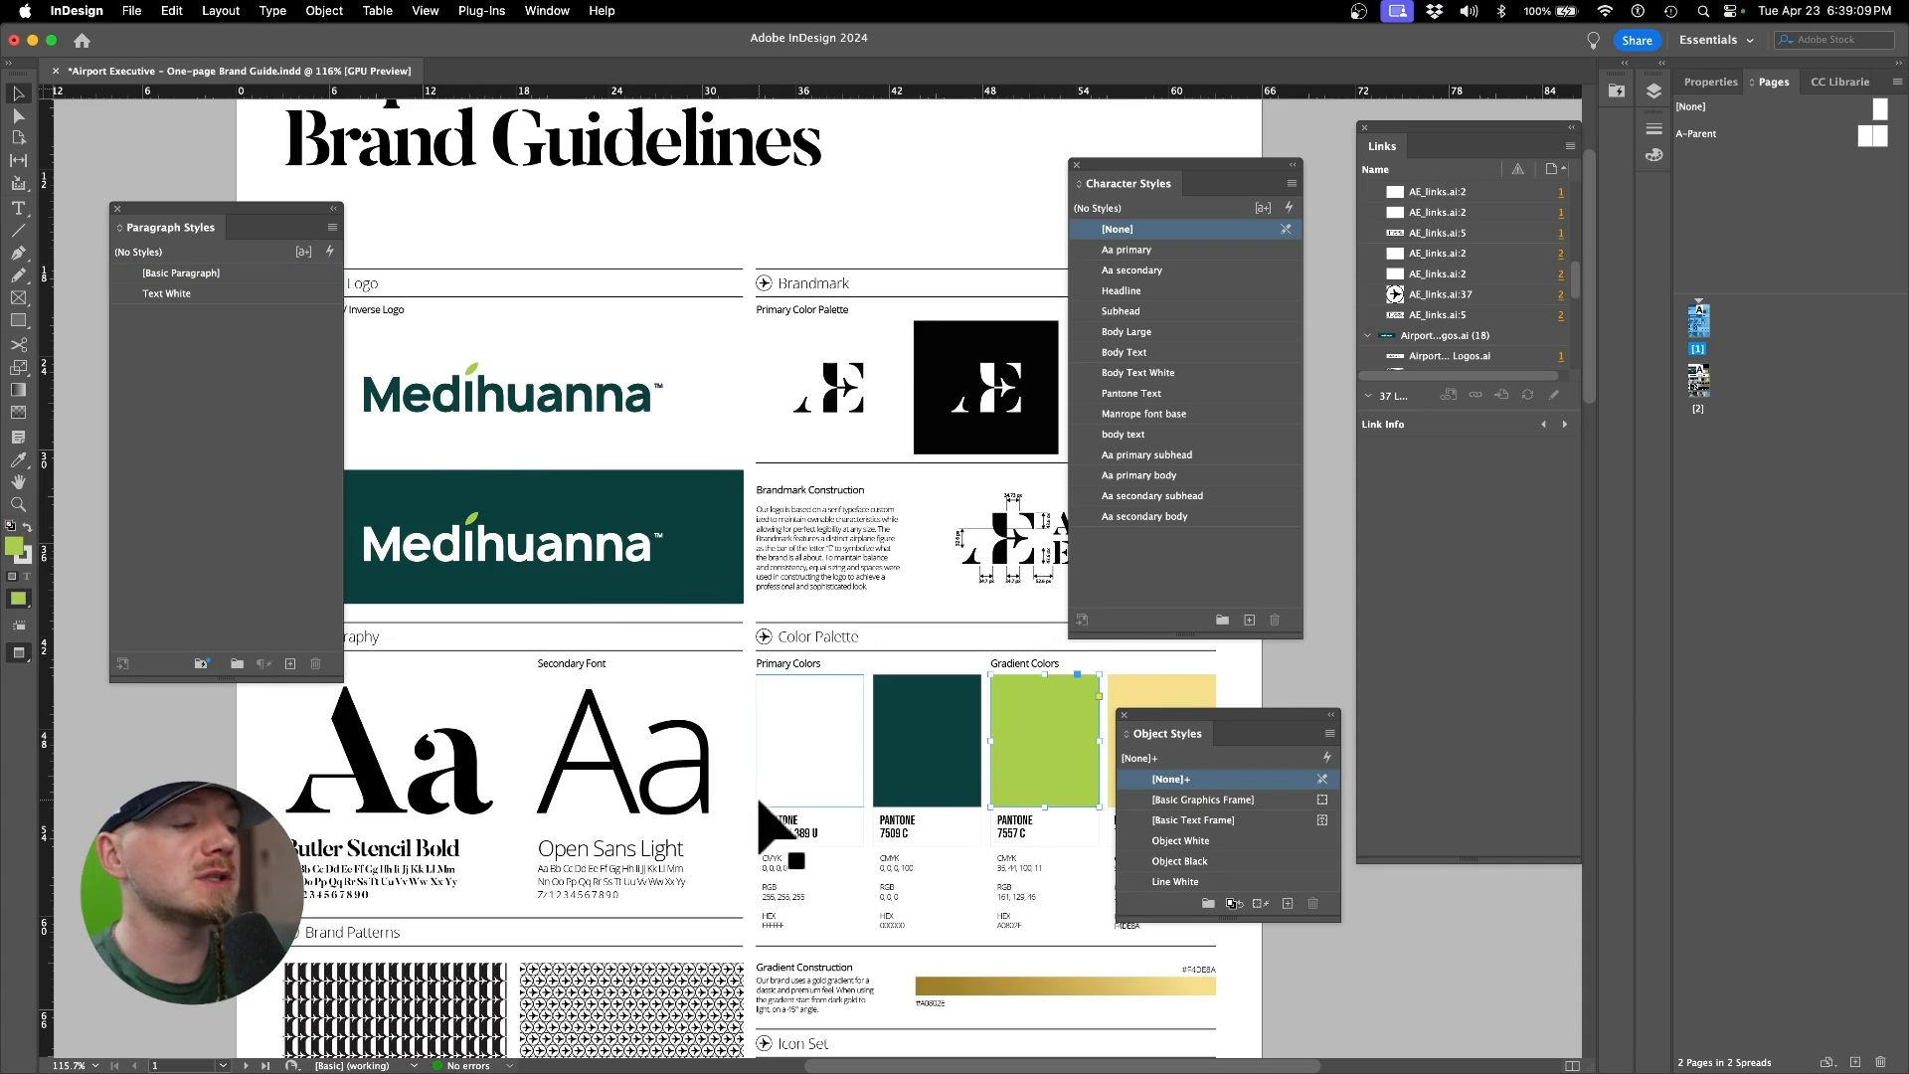
scroll(771, 825, "down", 3)
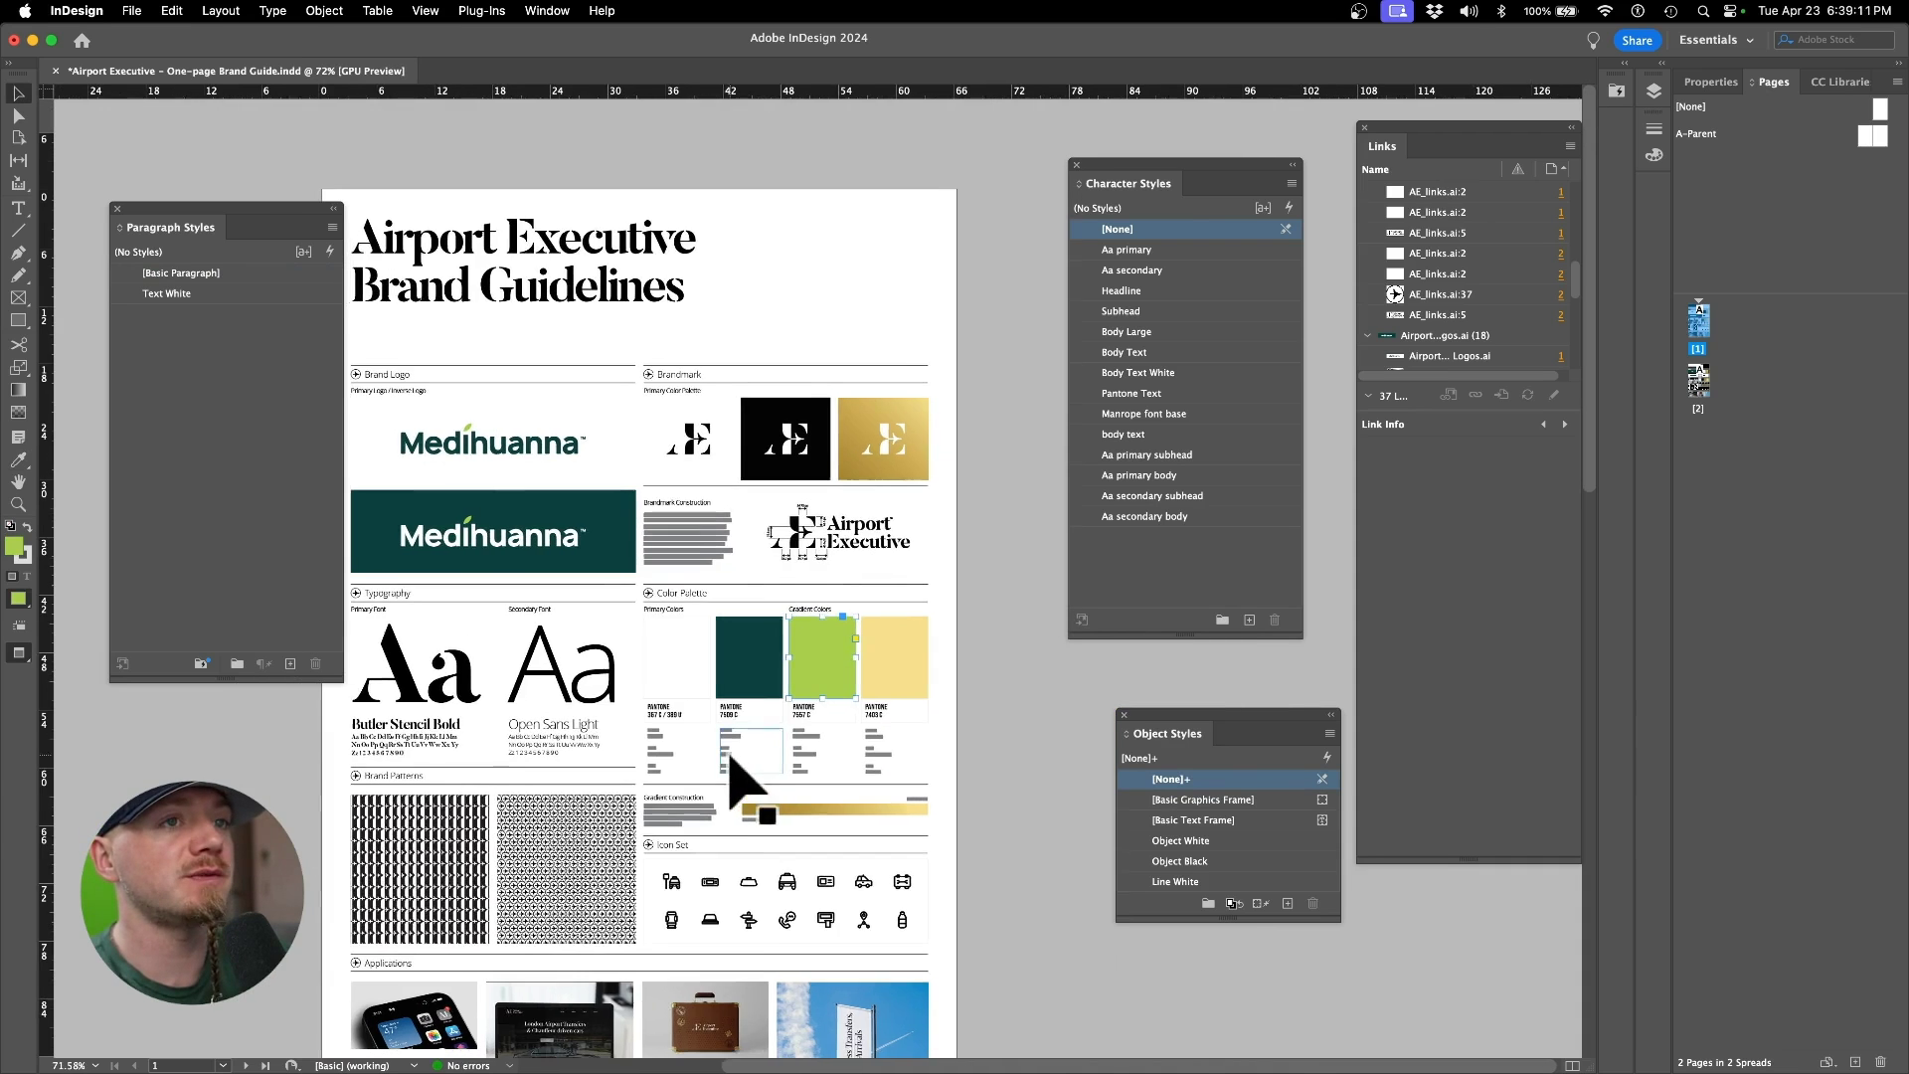
scroll(748, 790, "left", 2)
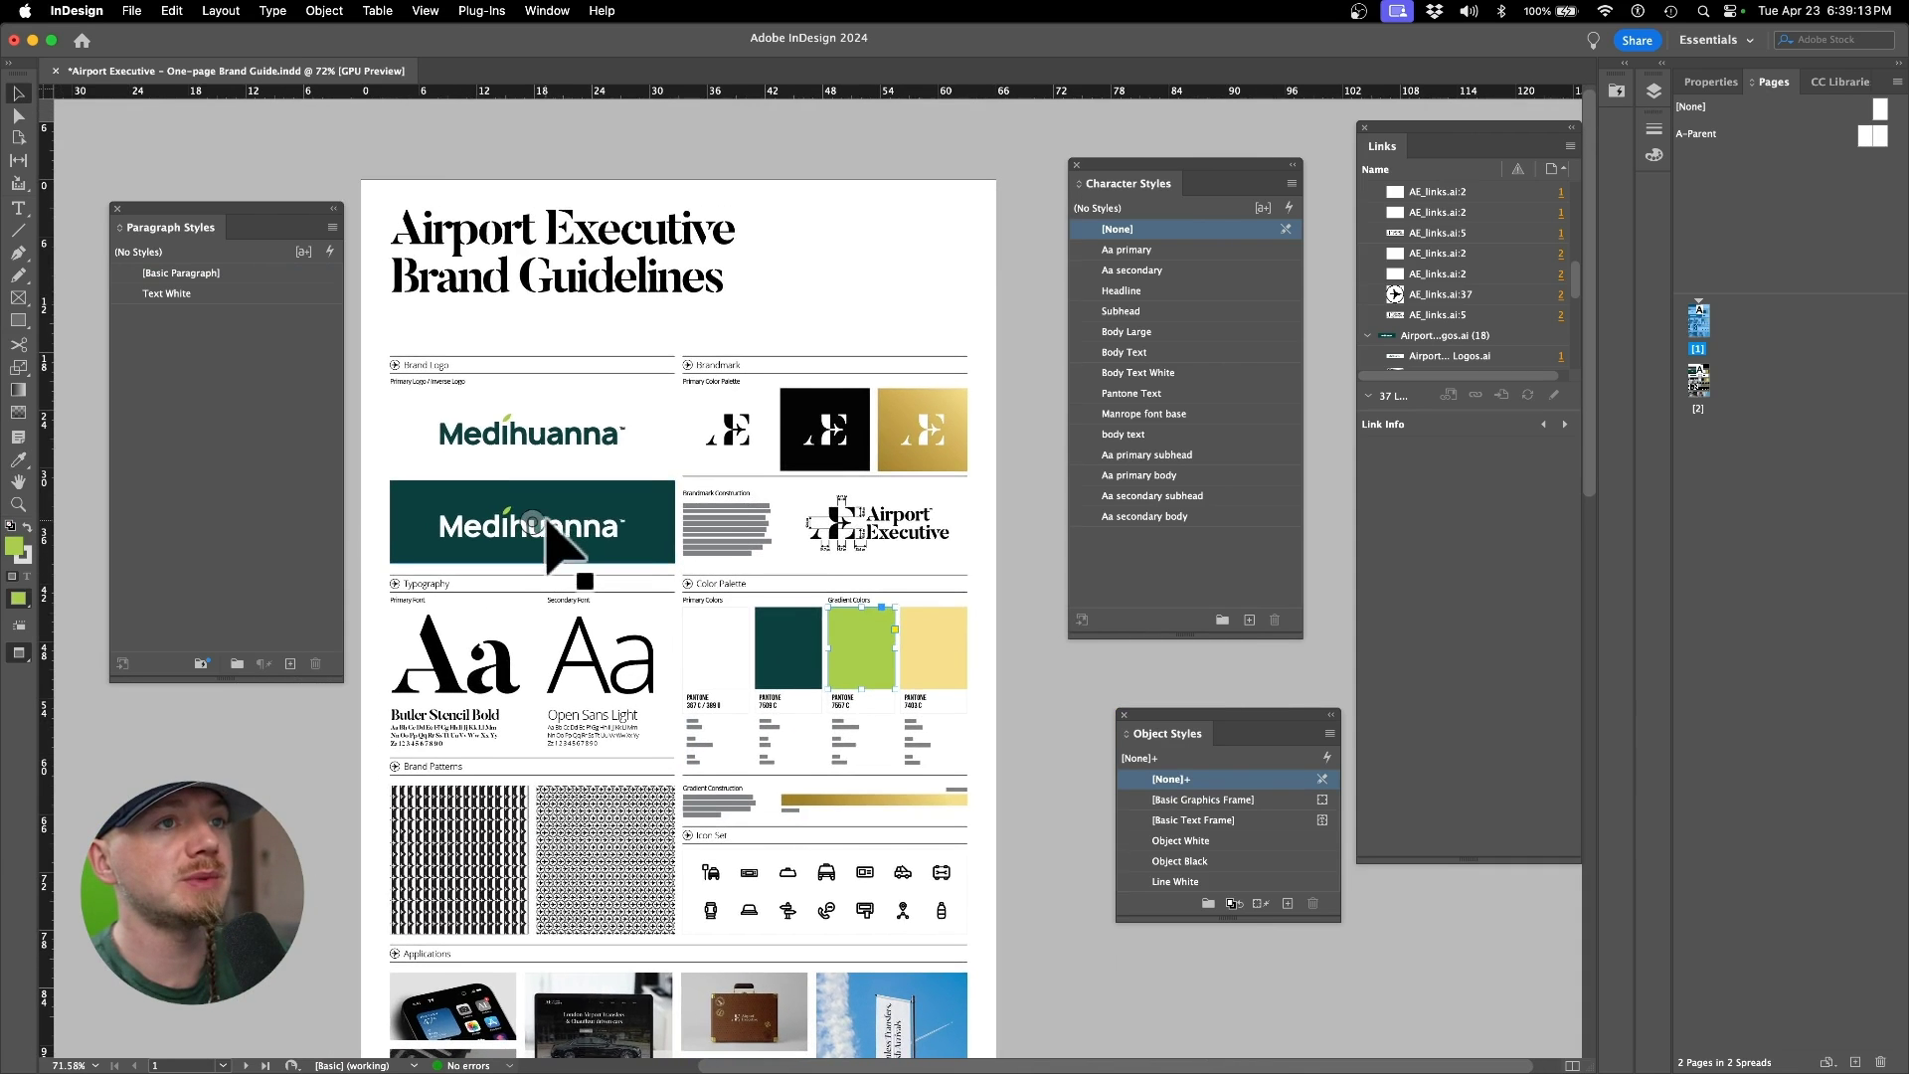
scroll(553, 488, "left", 1)
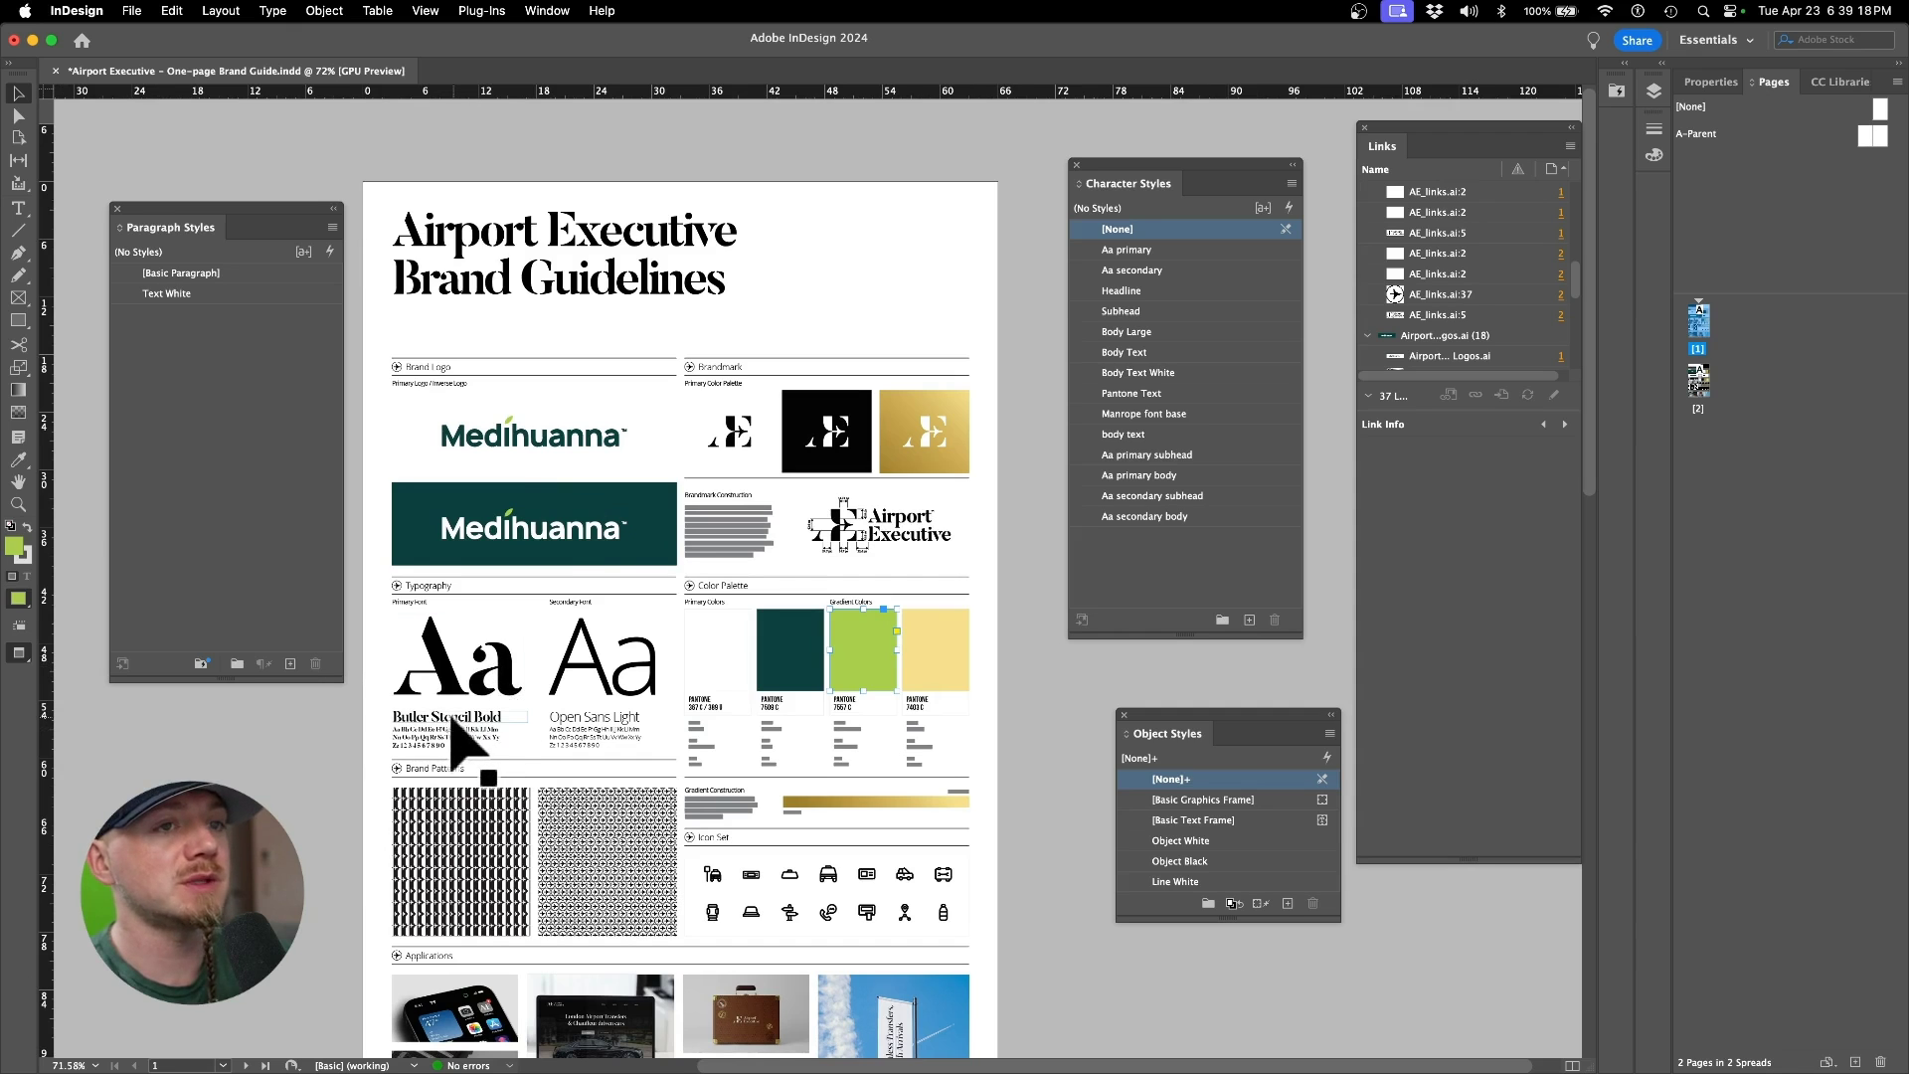
left_click(1105, 249)
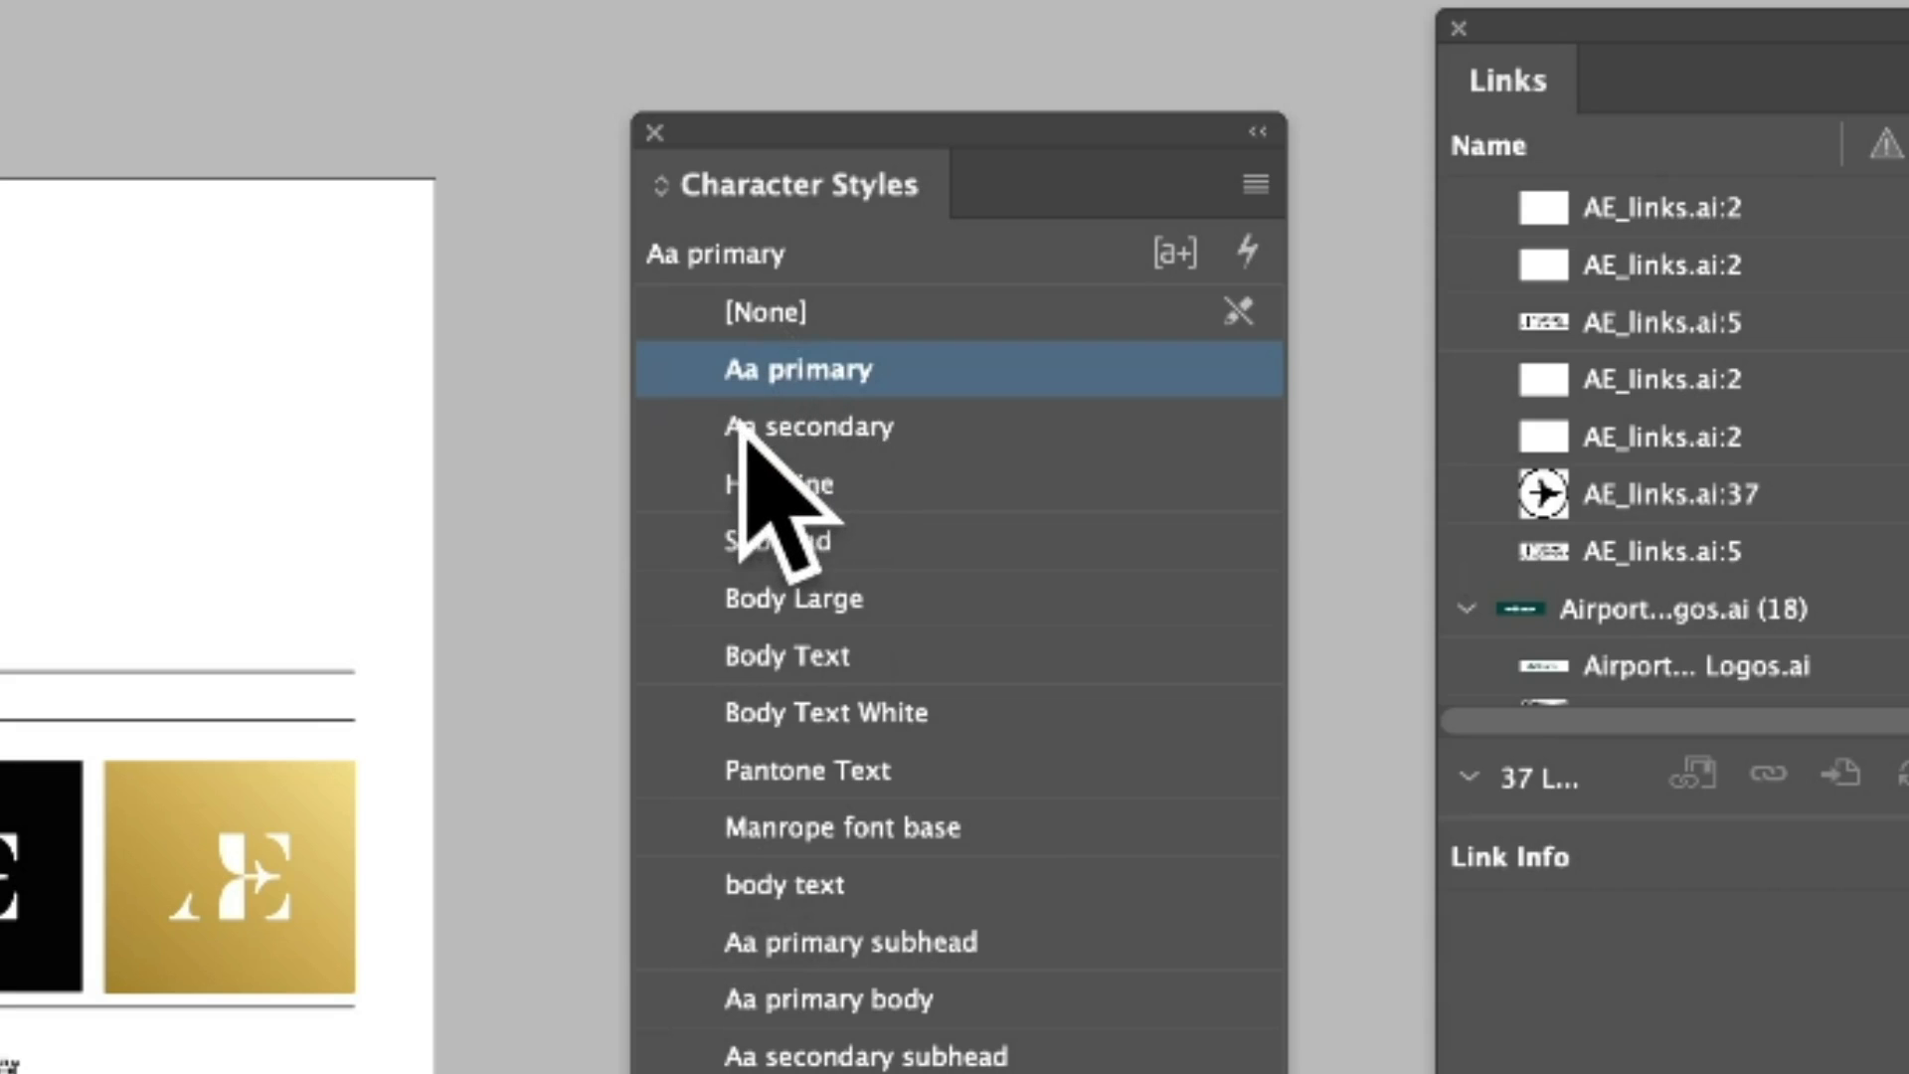
Step: Change the Aa primary character style's font family from Butler Stencil to Helvetica
right_click(895, 395)
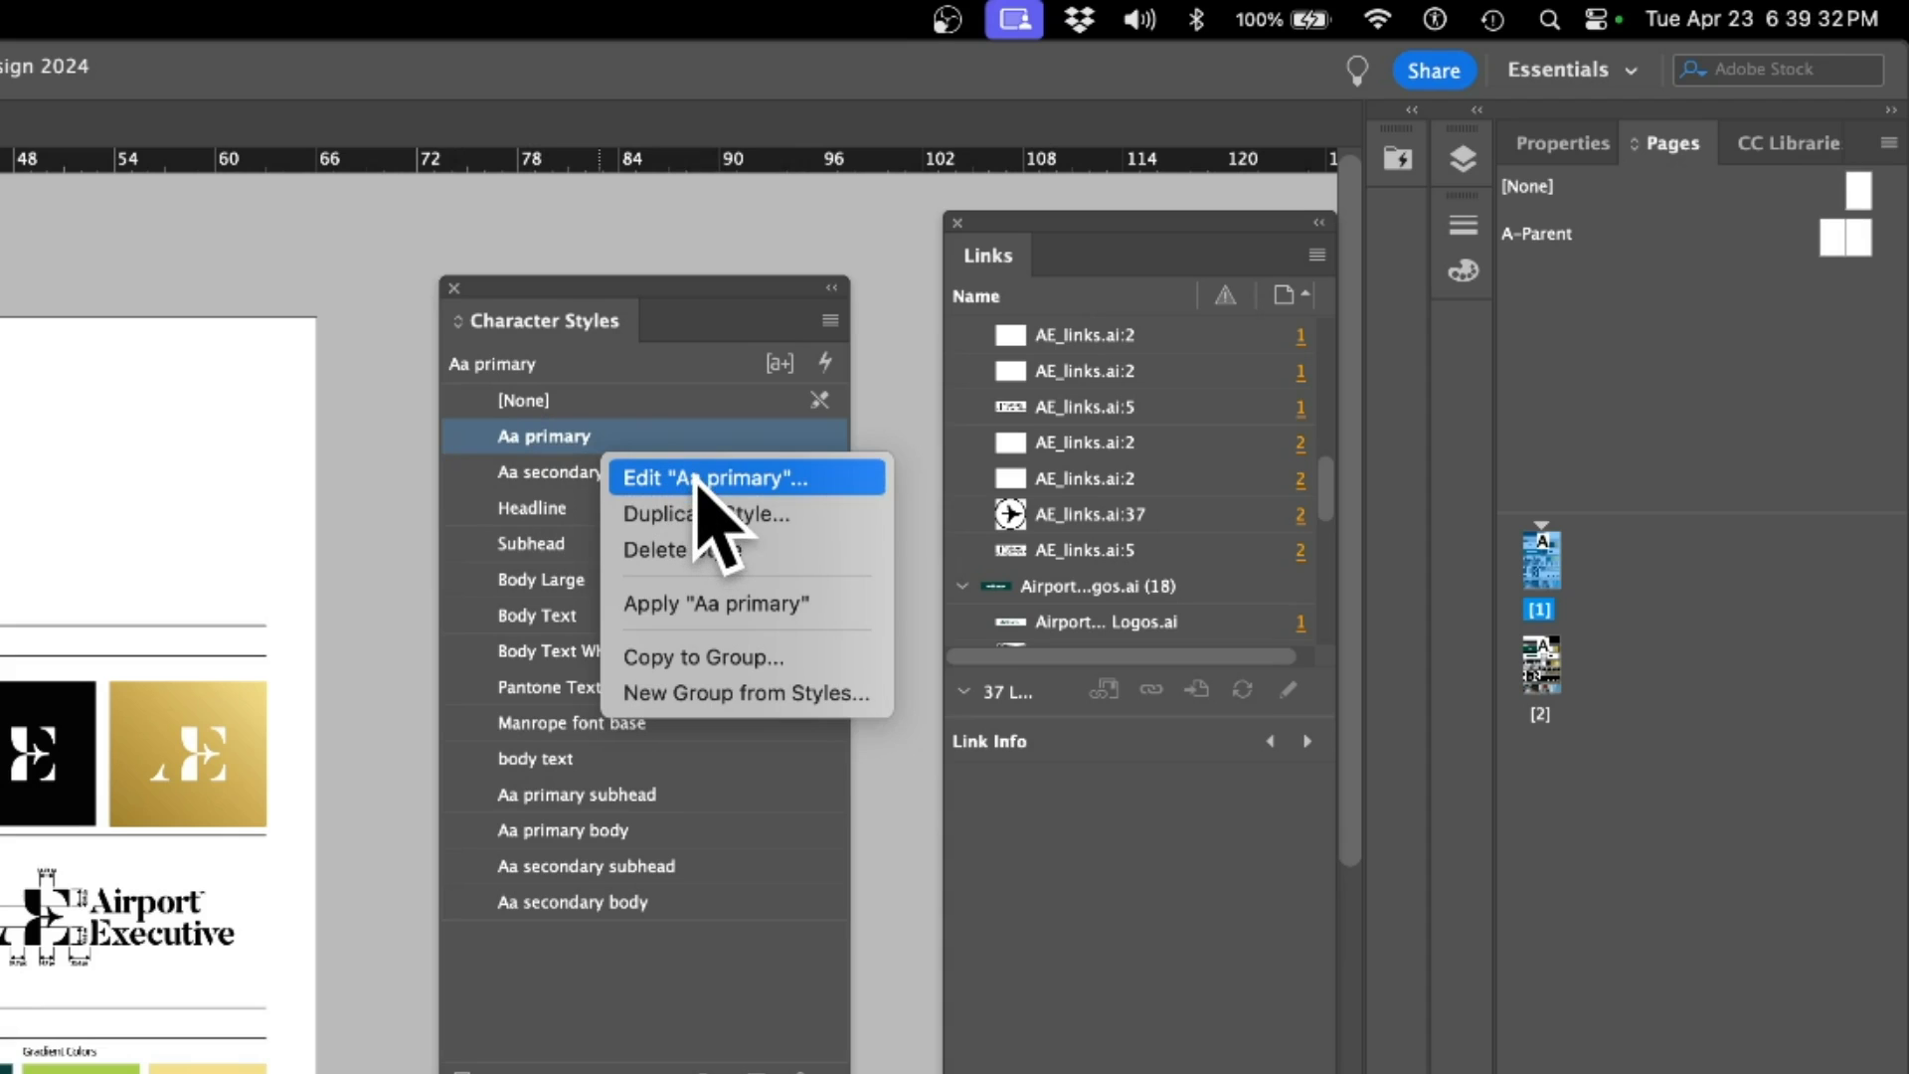
left_click(699, 480)
left_click(455, 541)
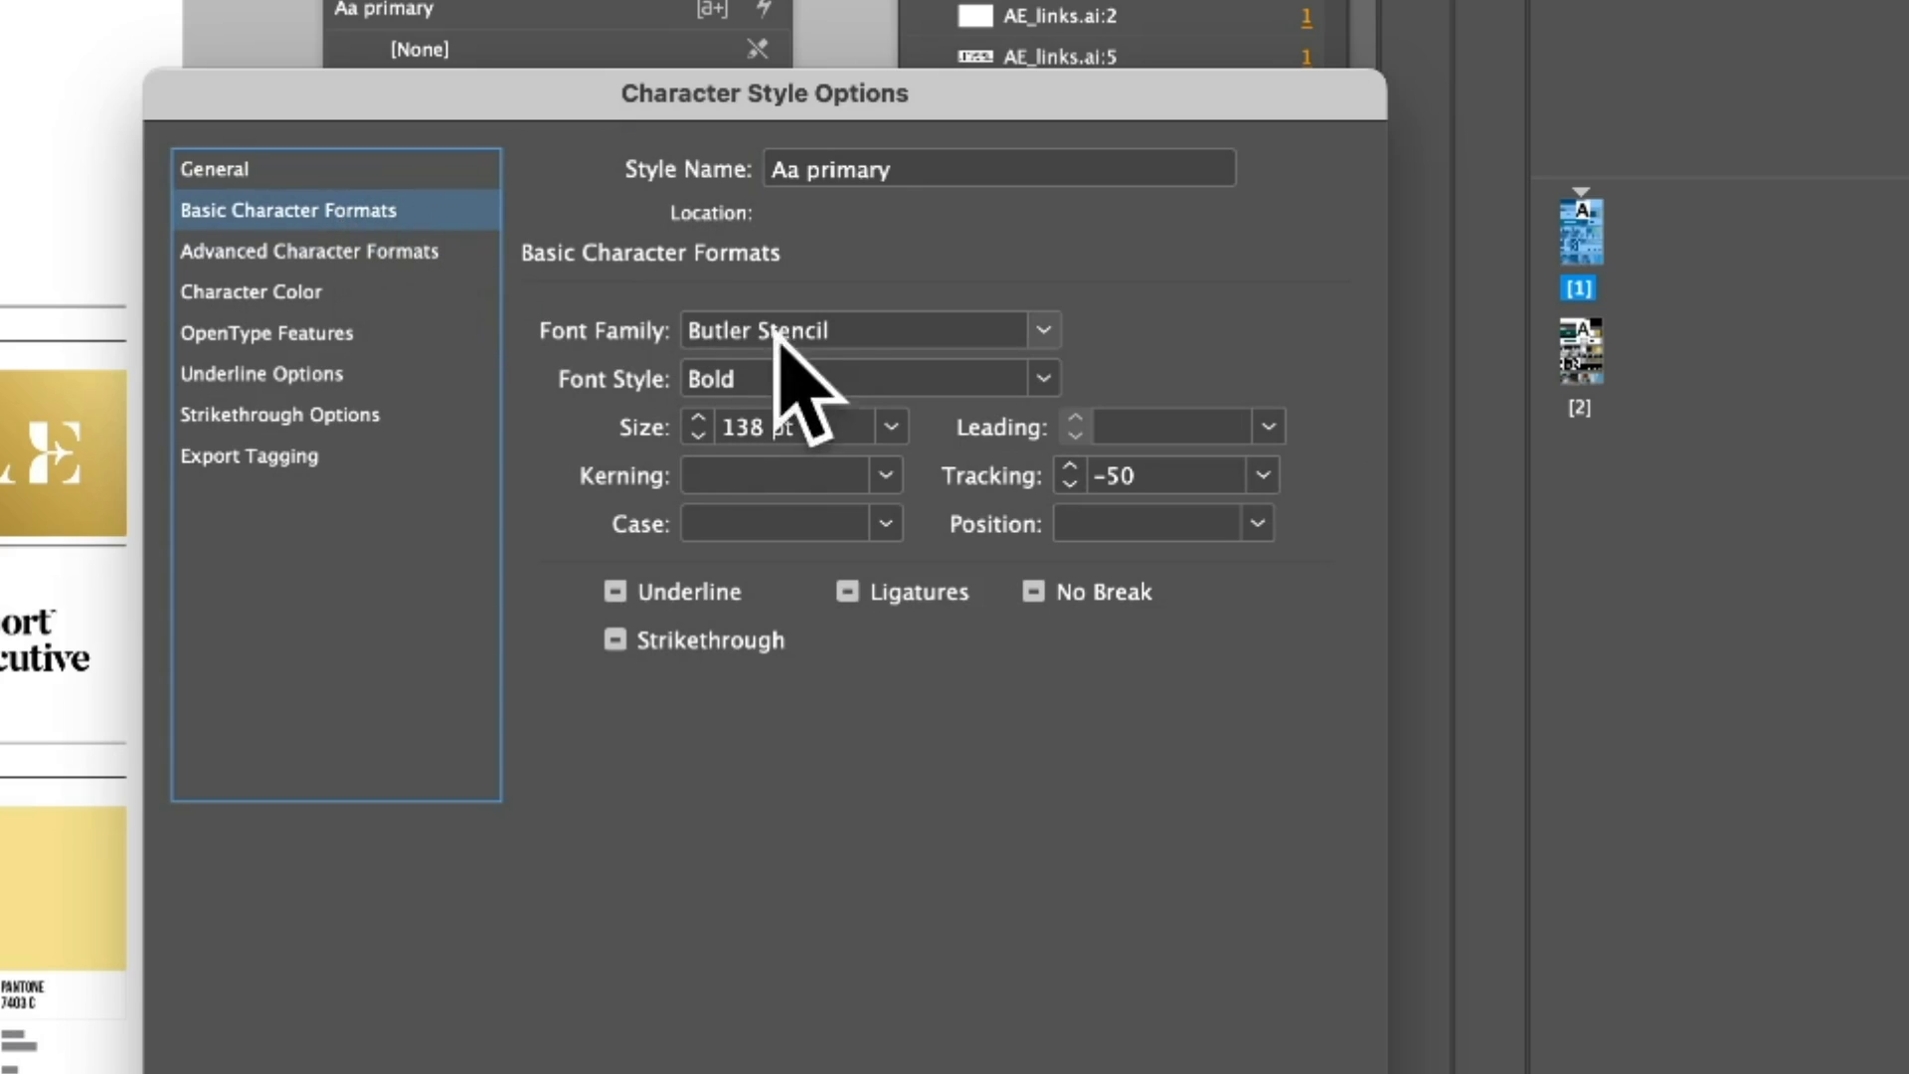
left_click(833, 332)
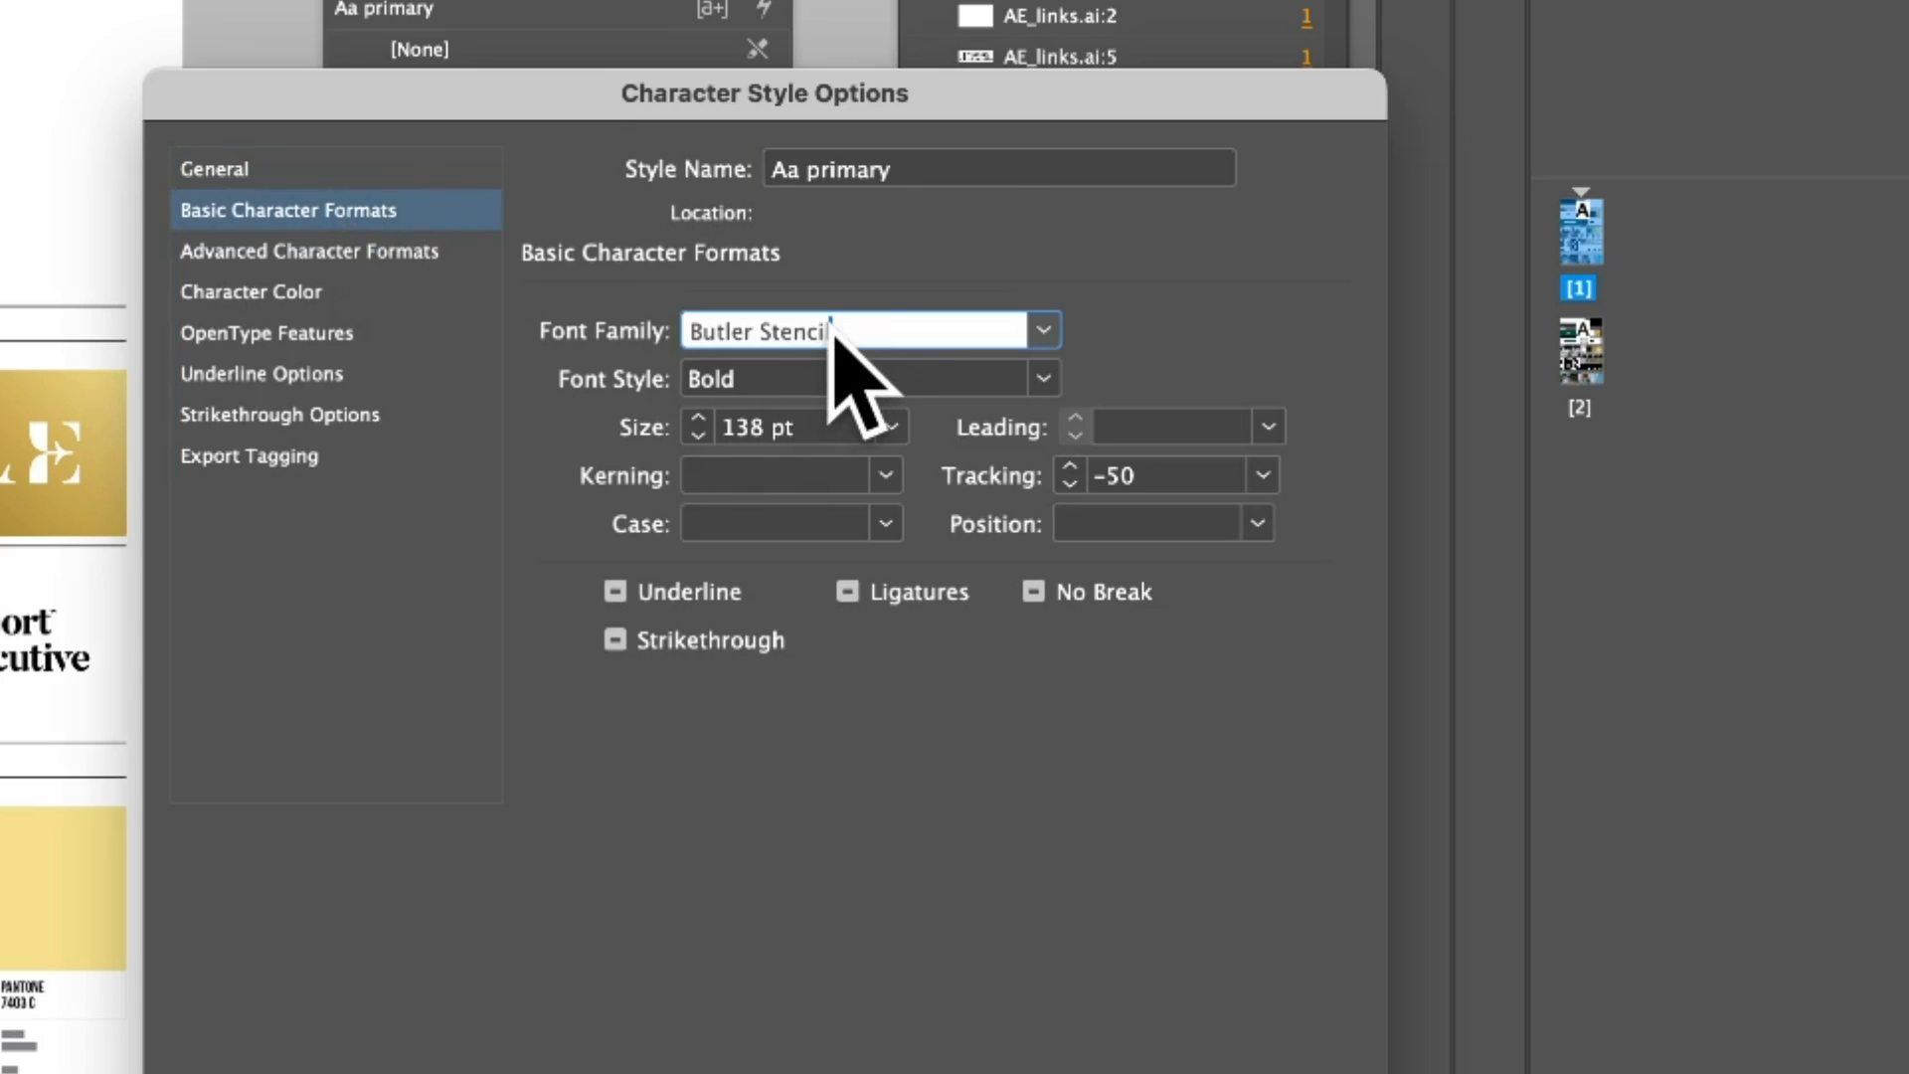
key("super+a")
type("Helvet")
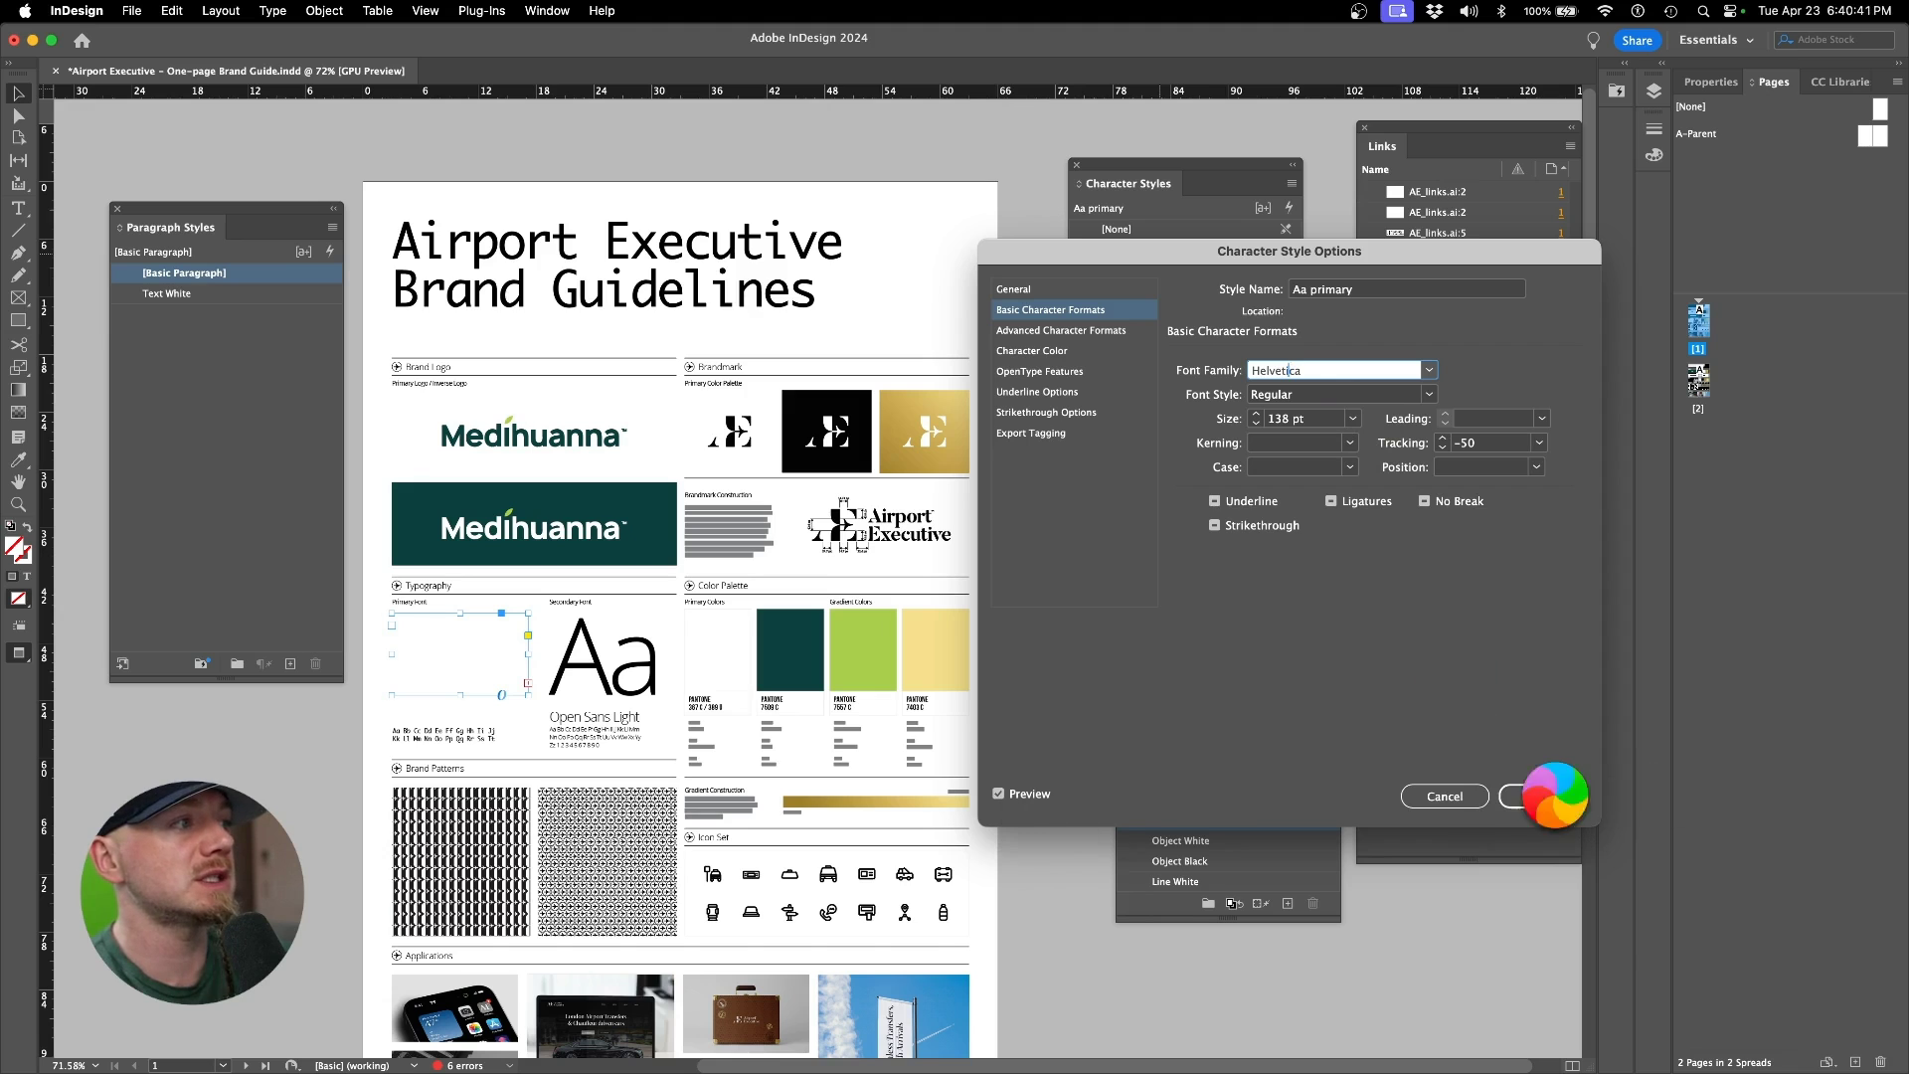
key("Return")
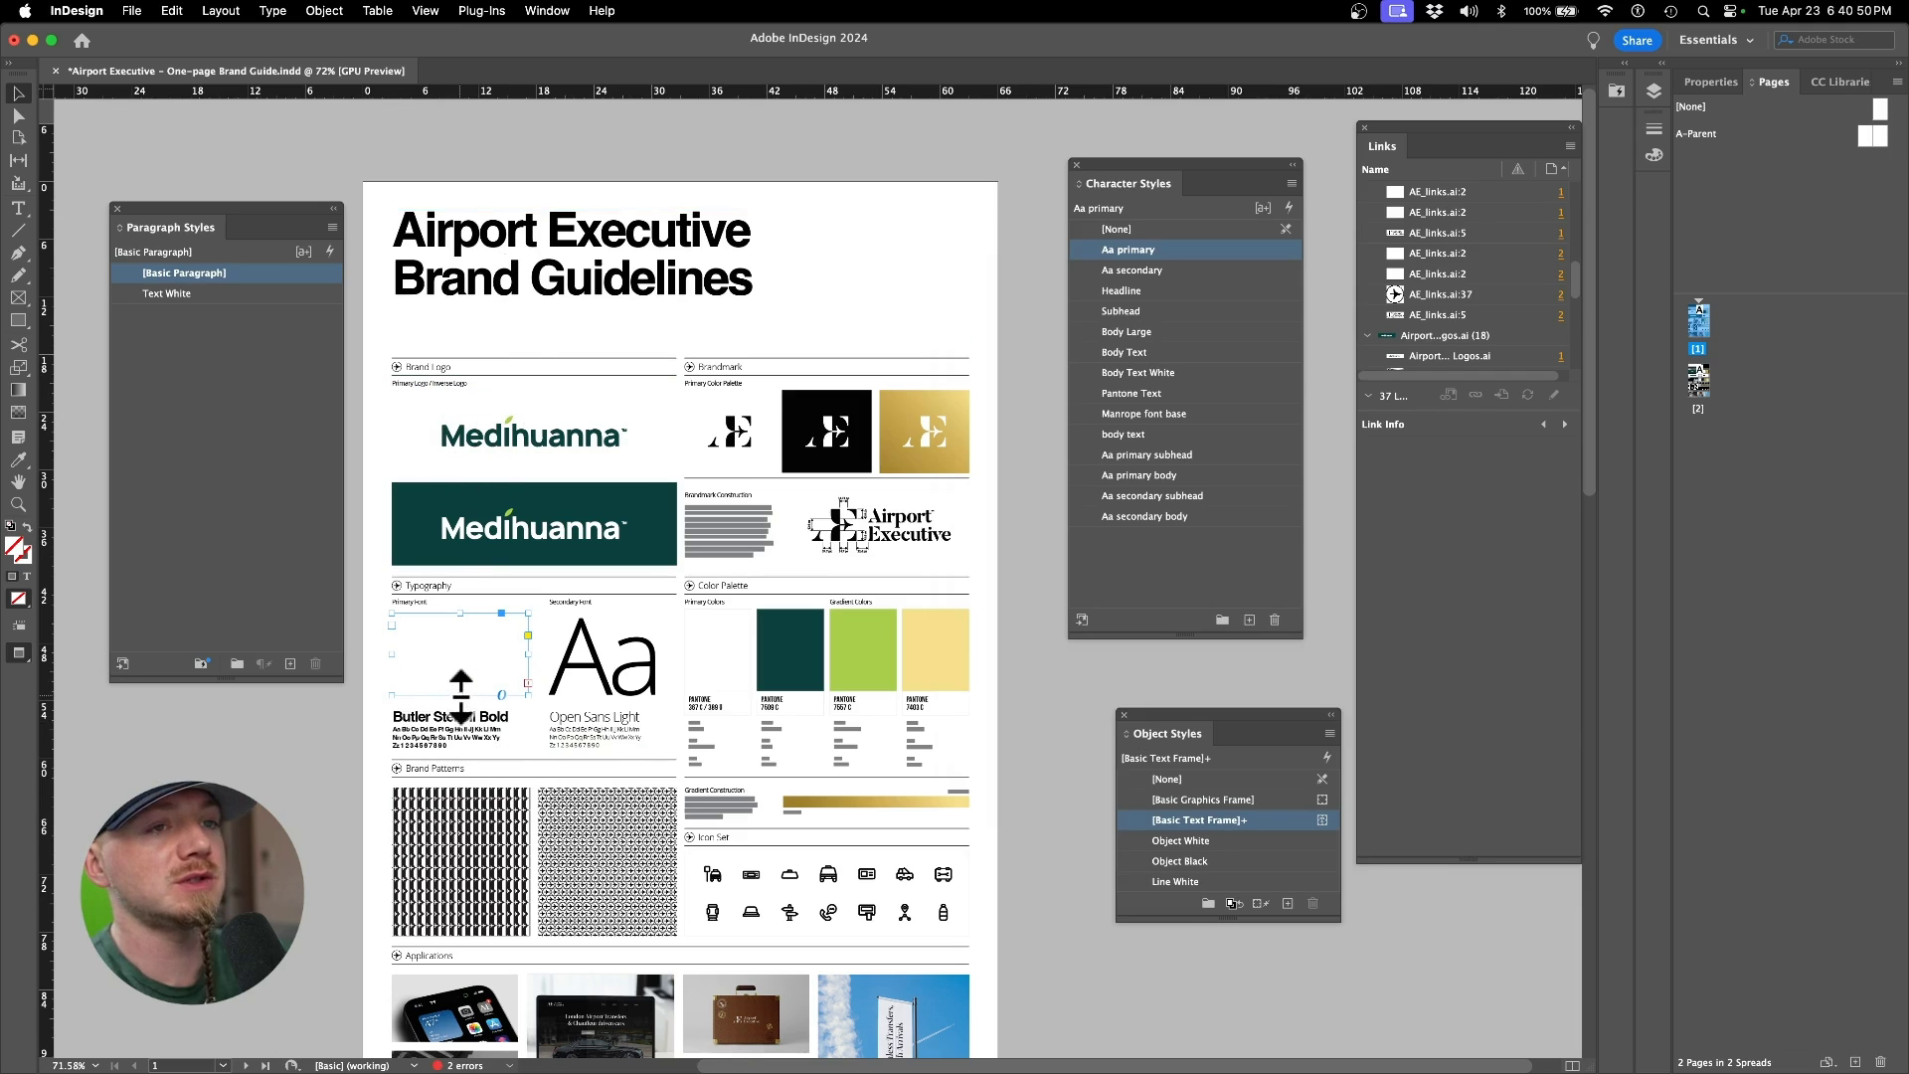
mouse_move(460, 696)
left_mouse_down()
mouse_move(502, 731)
mouse_move(467, 698)
left_mouse_up()
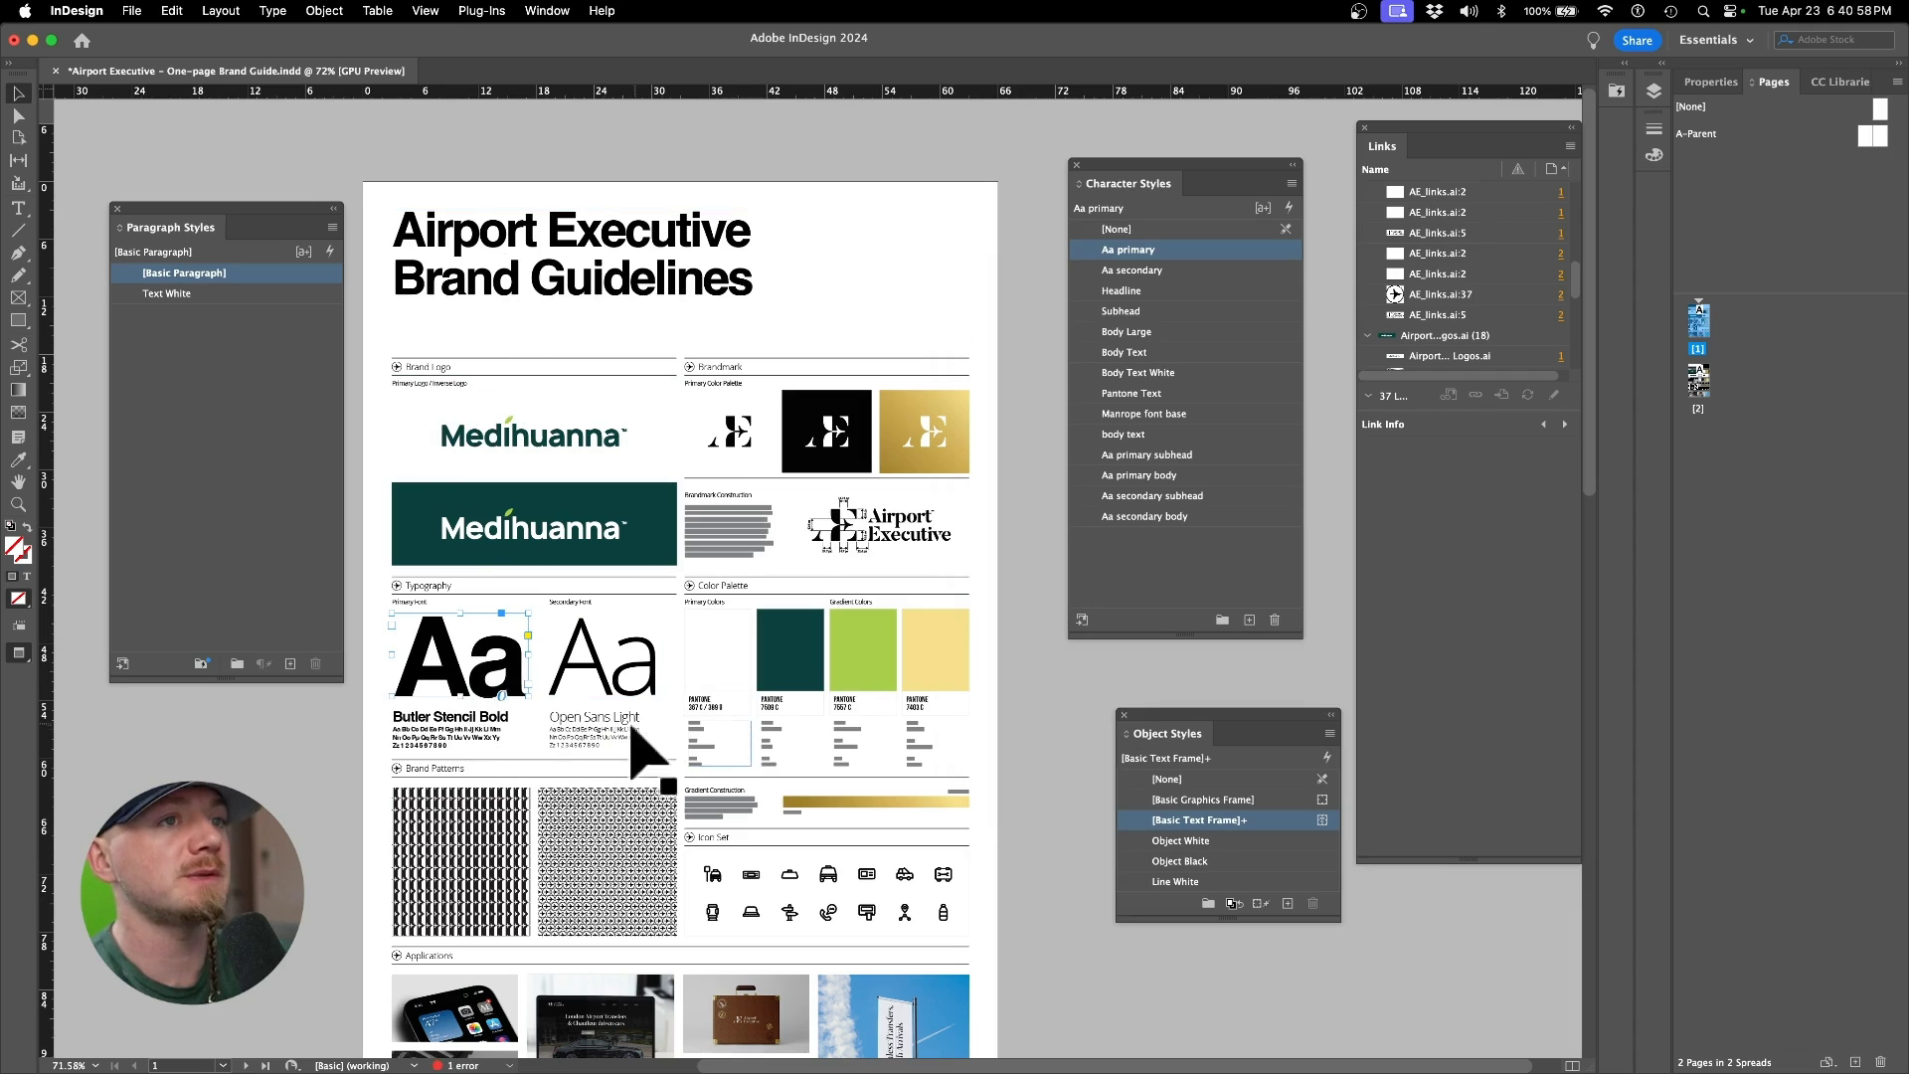
Step: Check which character styles the guide title and the primary and secondary Aa samples use
left_click(612, 672)
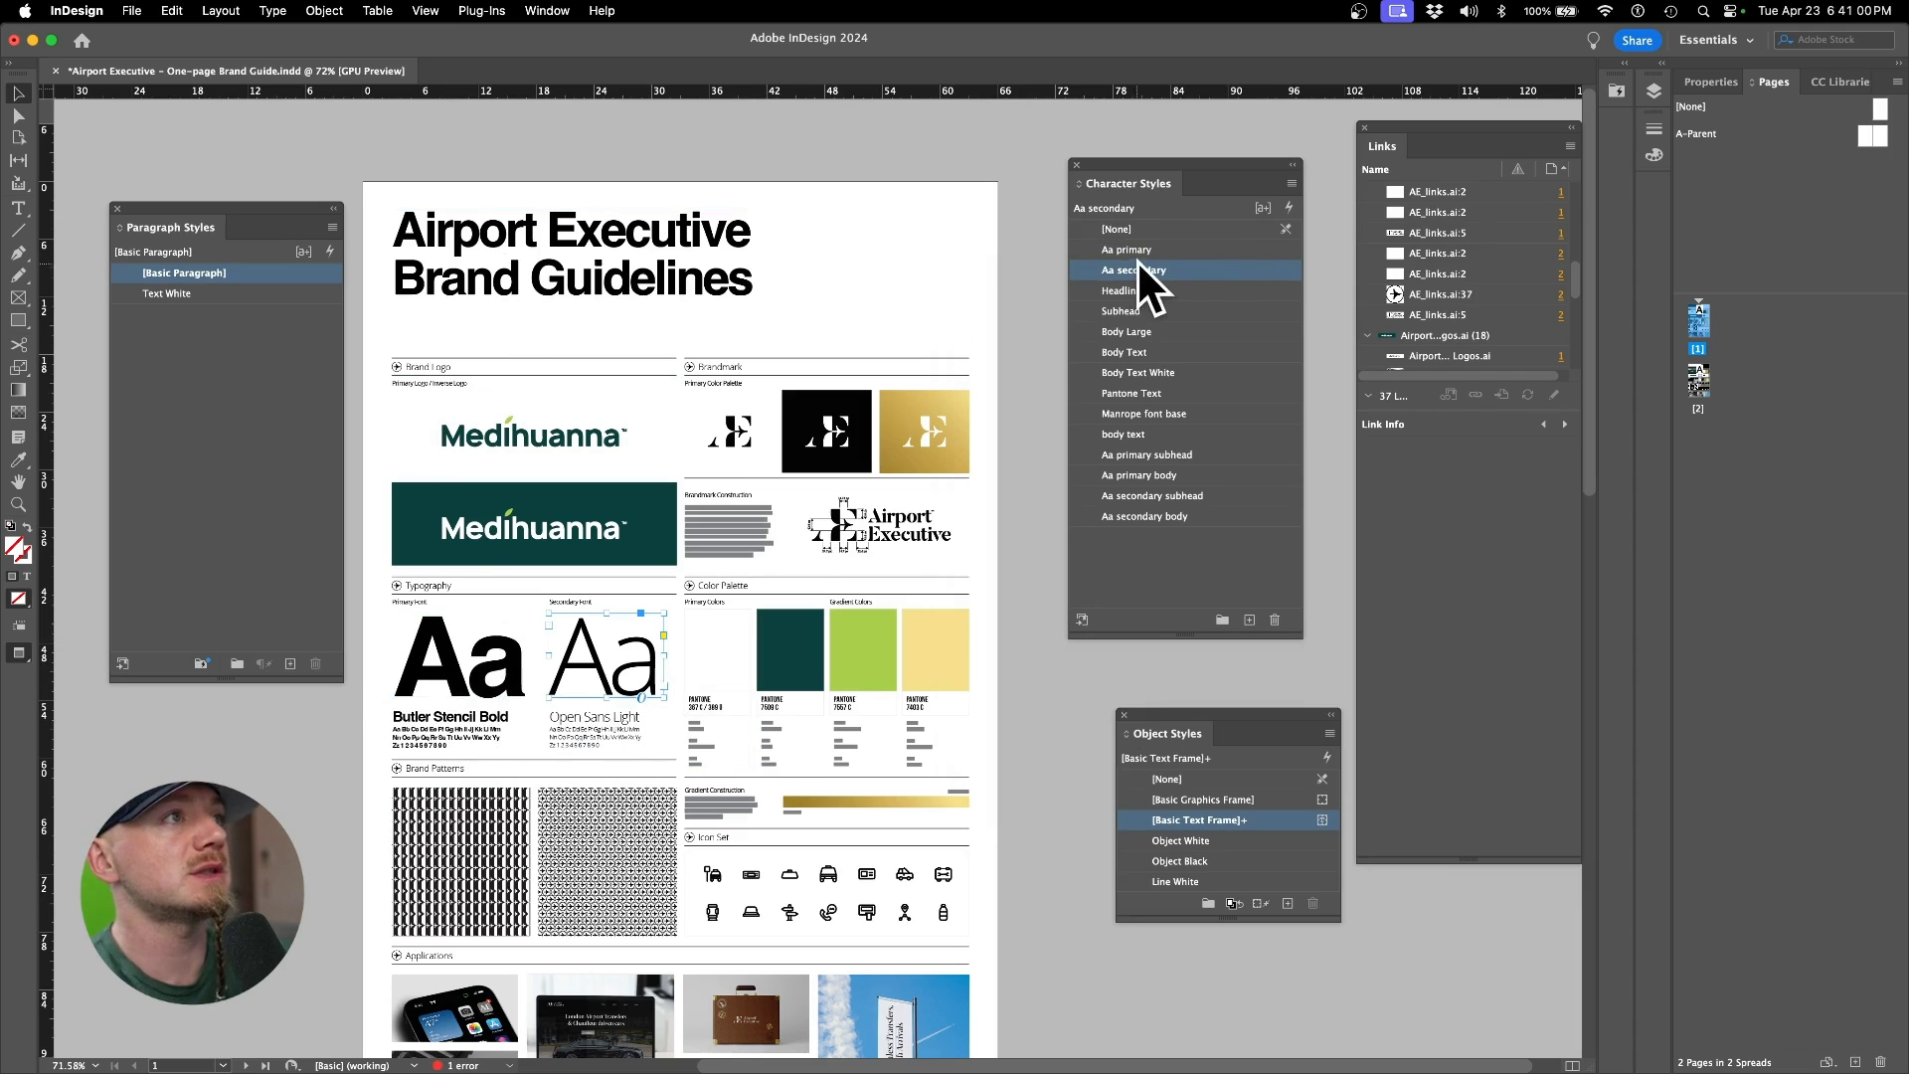
left_click(468, 661)
left_click(1170, 250)
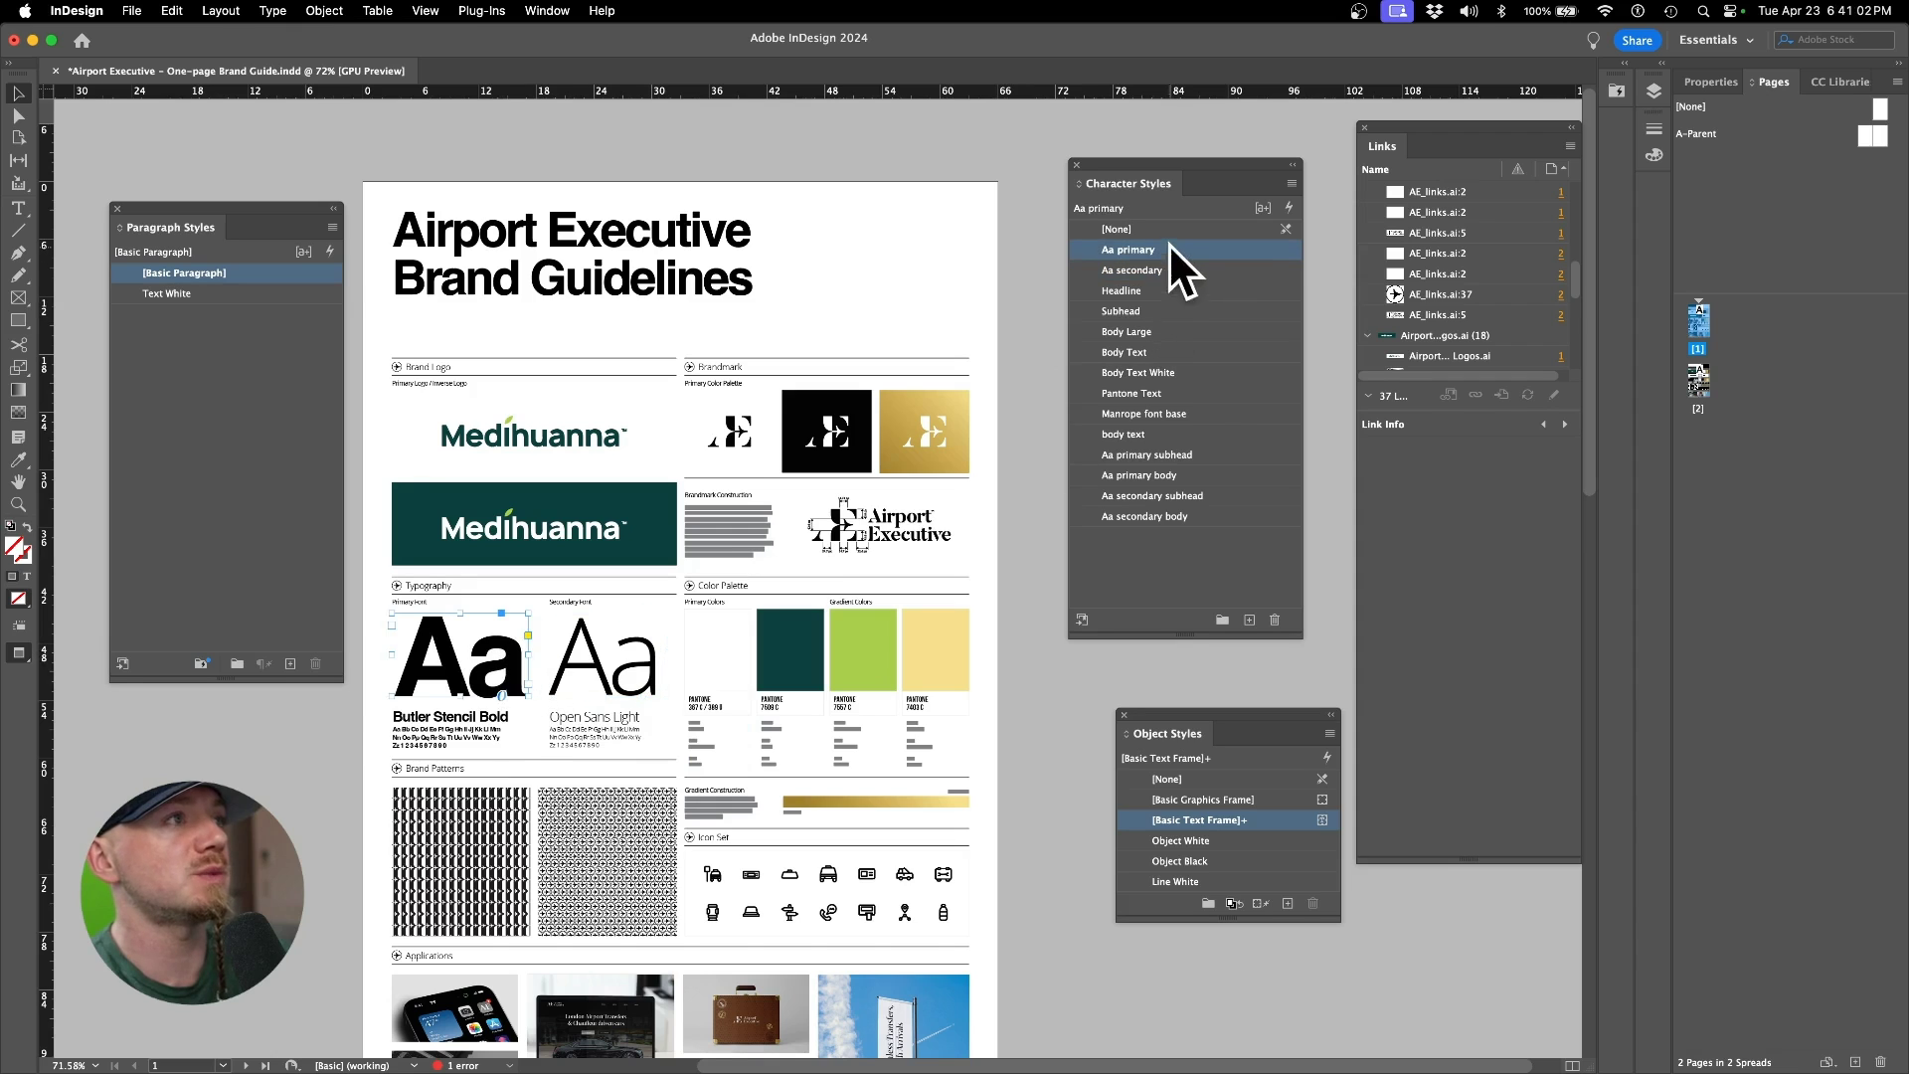
left_click(602, 671)
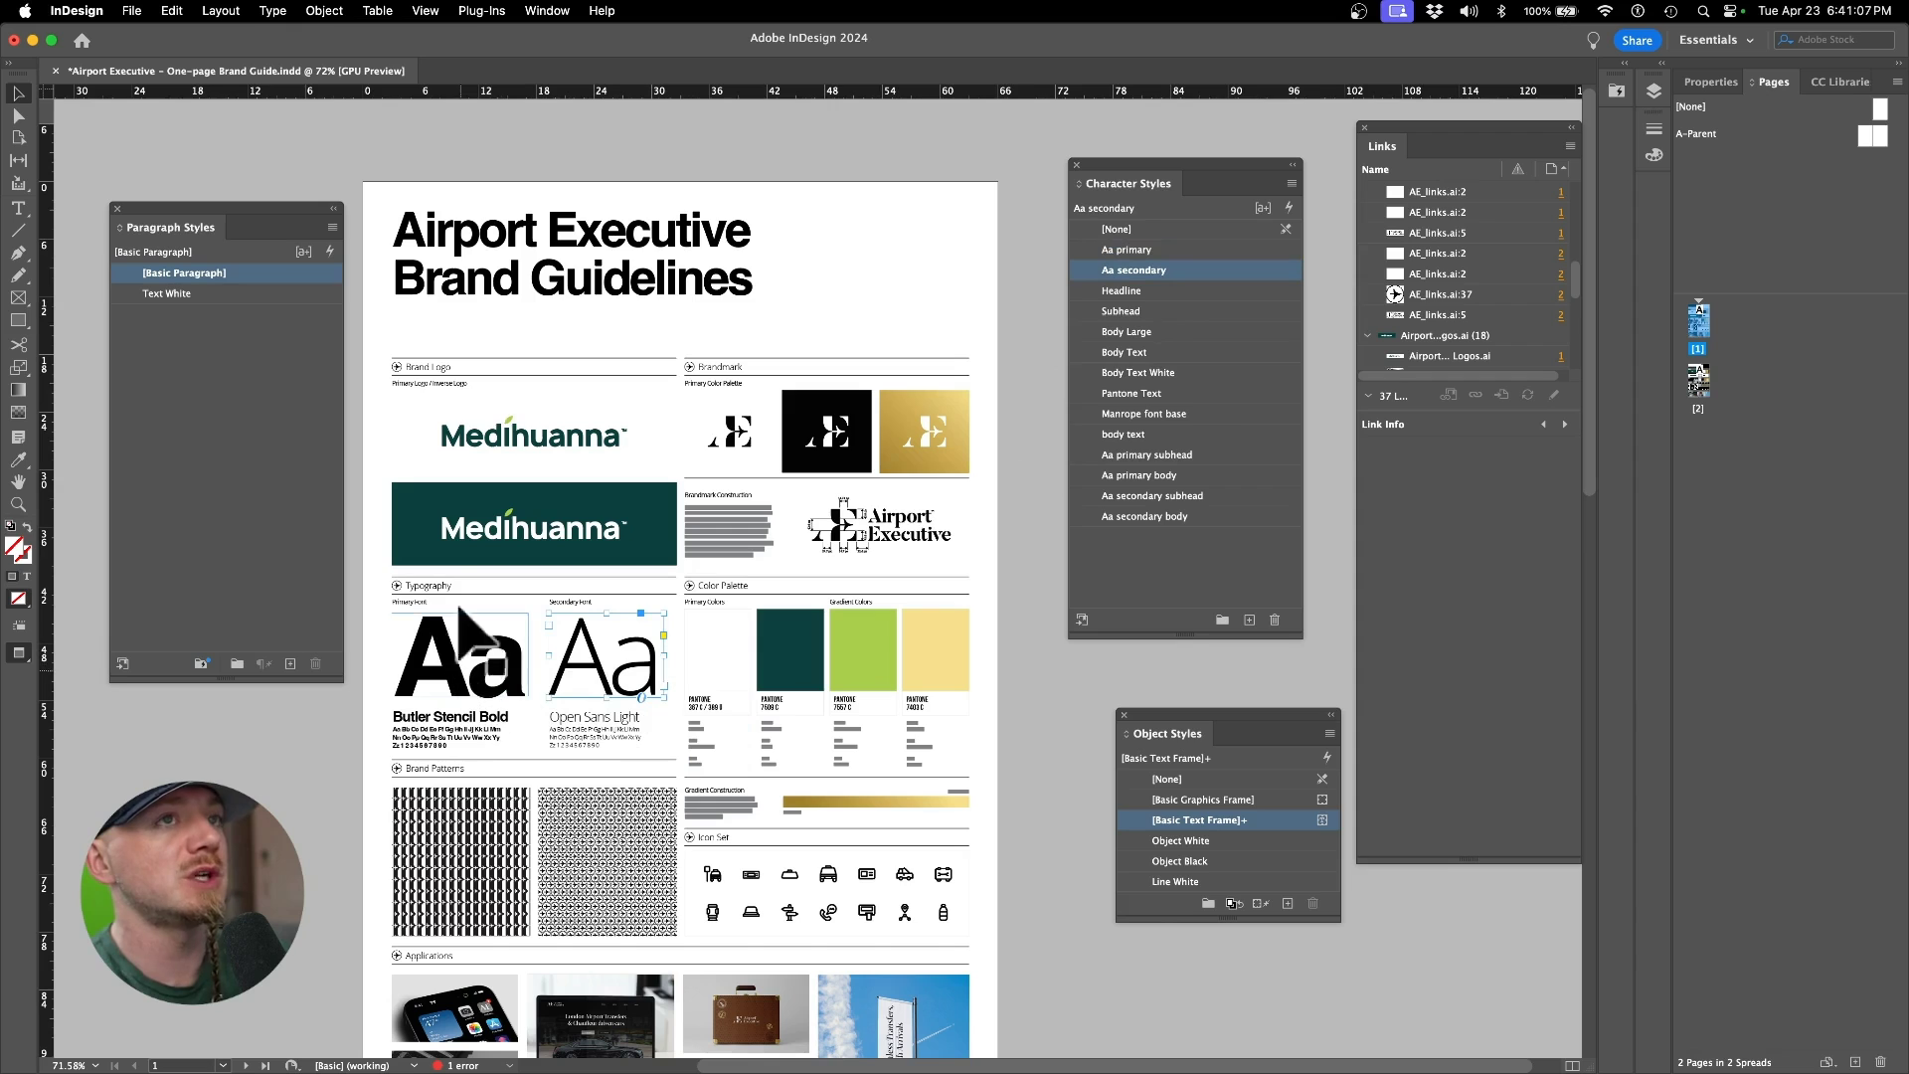
left_click(555, 226)
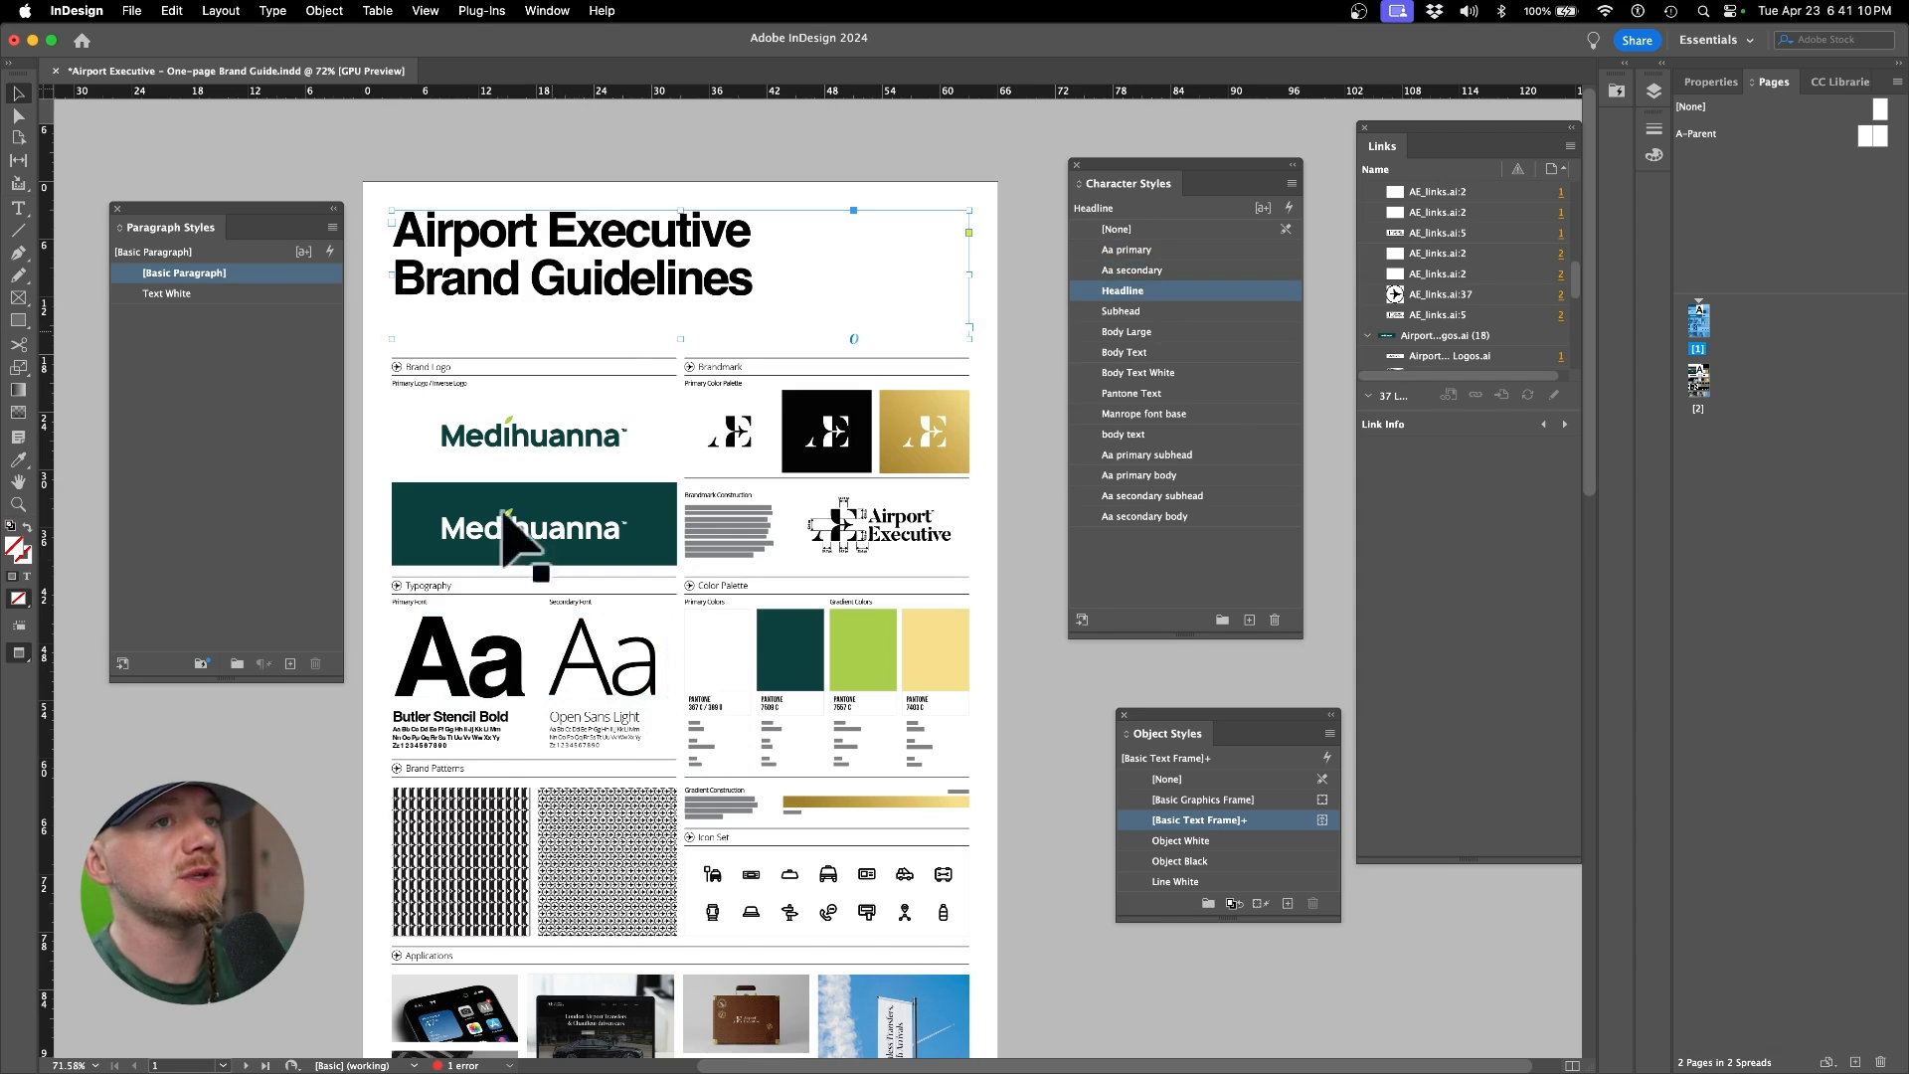
left_click(463, 684)
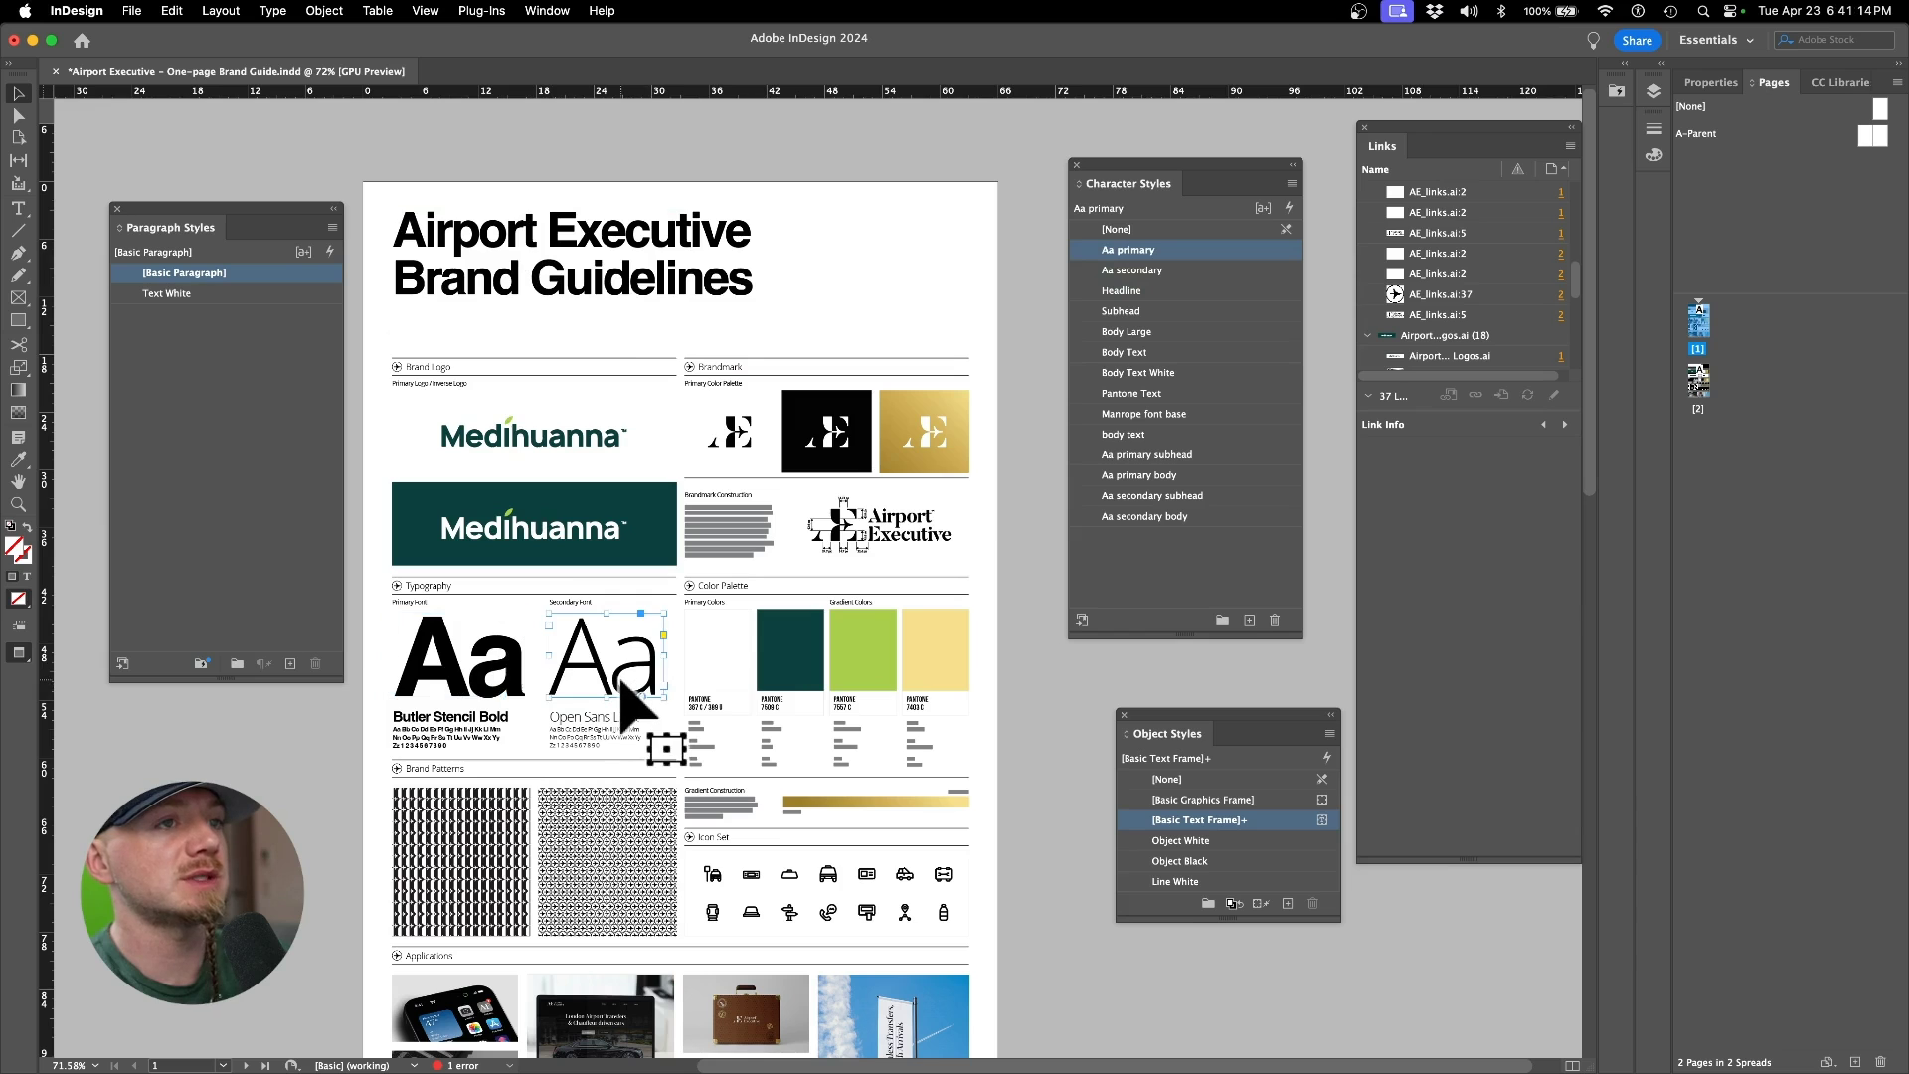
left_click(622, 682)
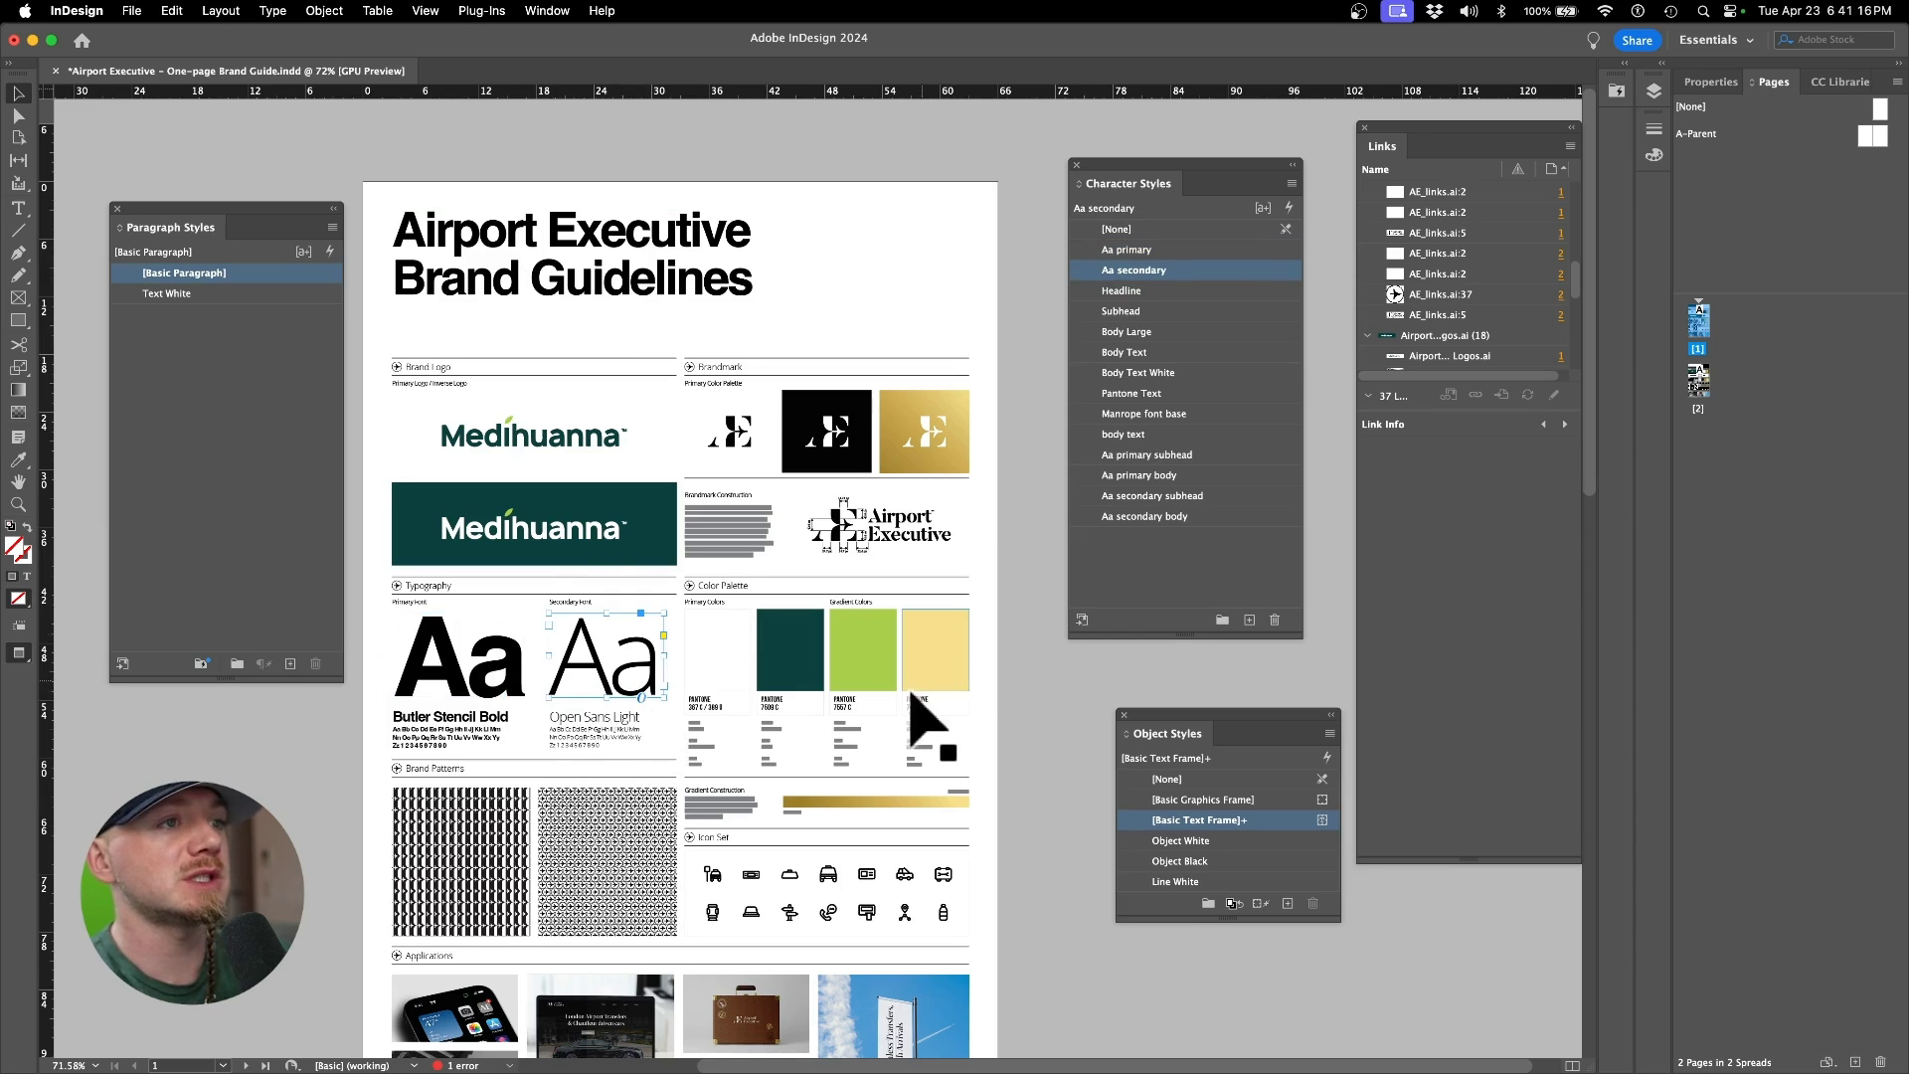
scroll(907, 686, "down", 10)
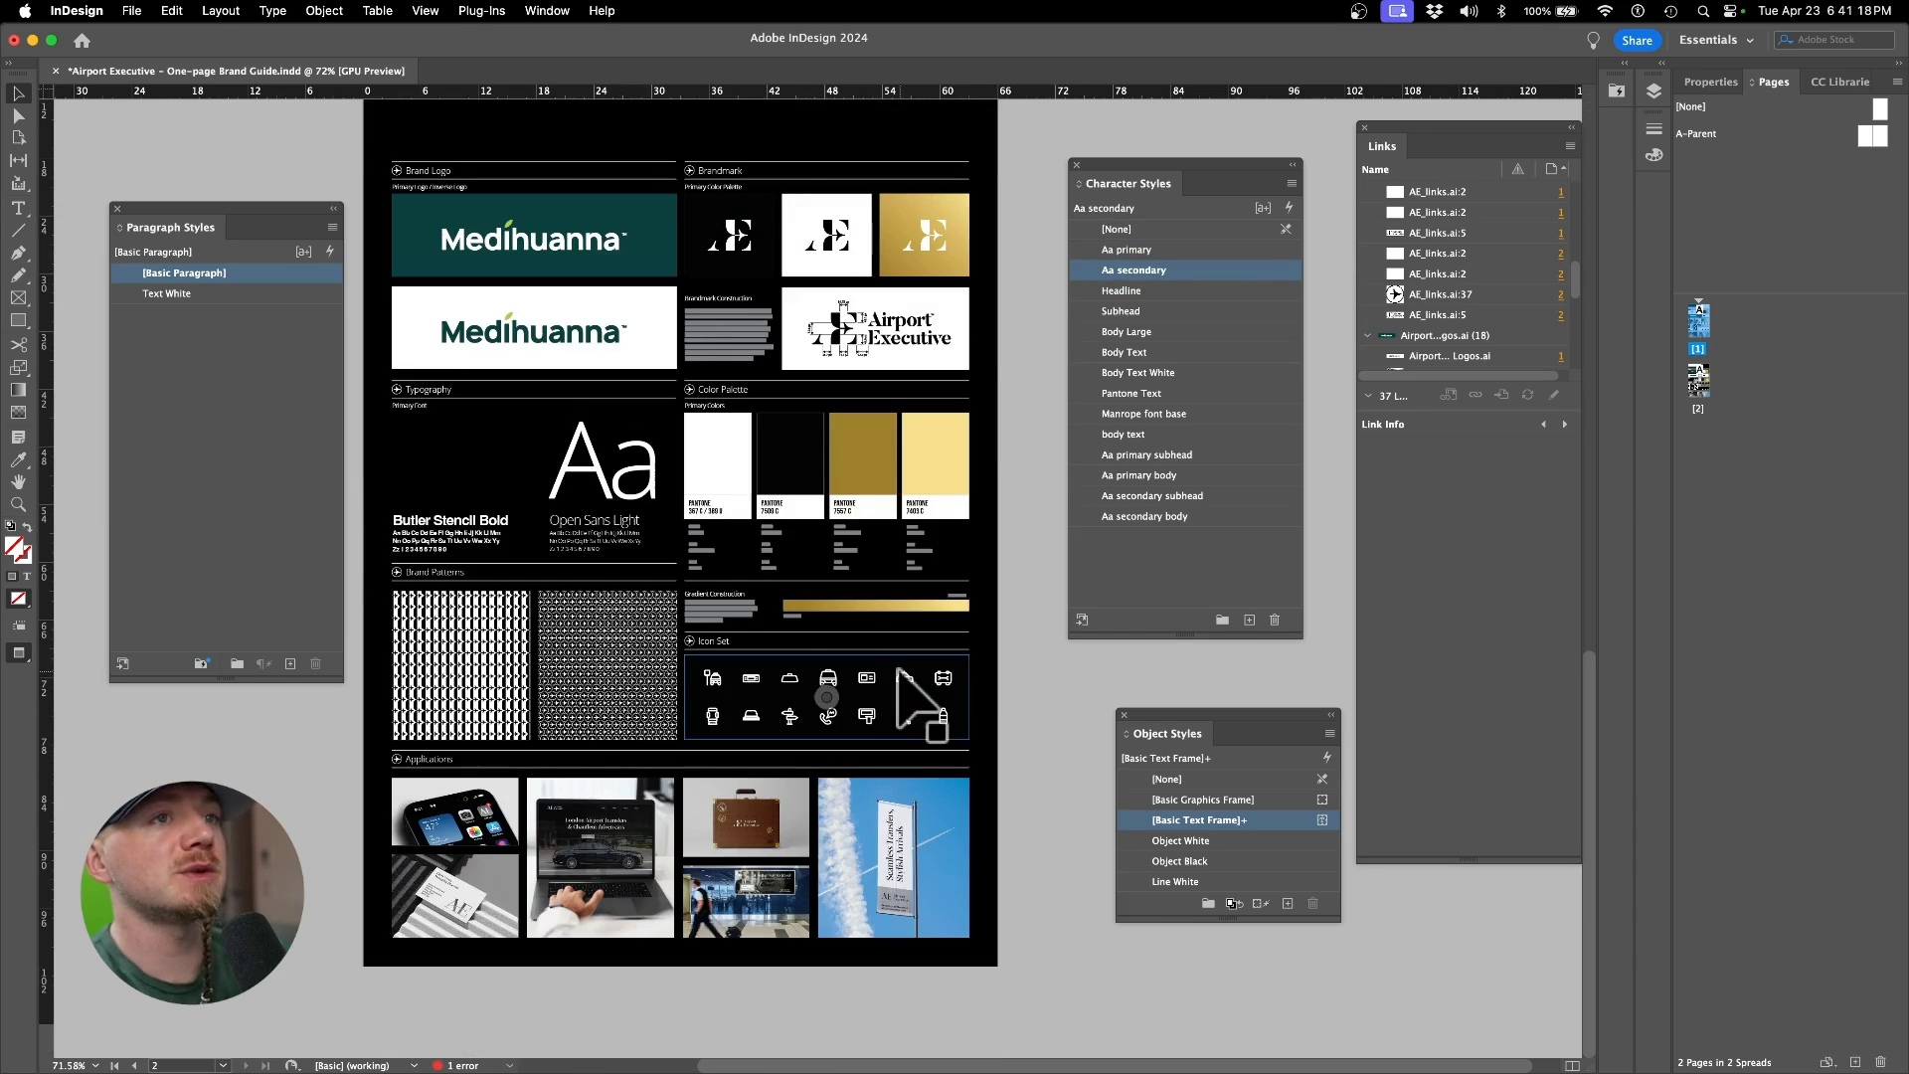
scroll(867, 641, "up", 2)
Step: Fill the empty primary-font frame on page 2 with the Butler Stencil Aa
left_click(483, 537)
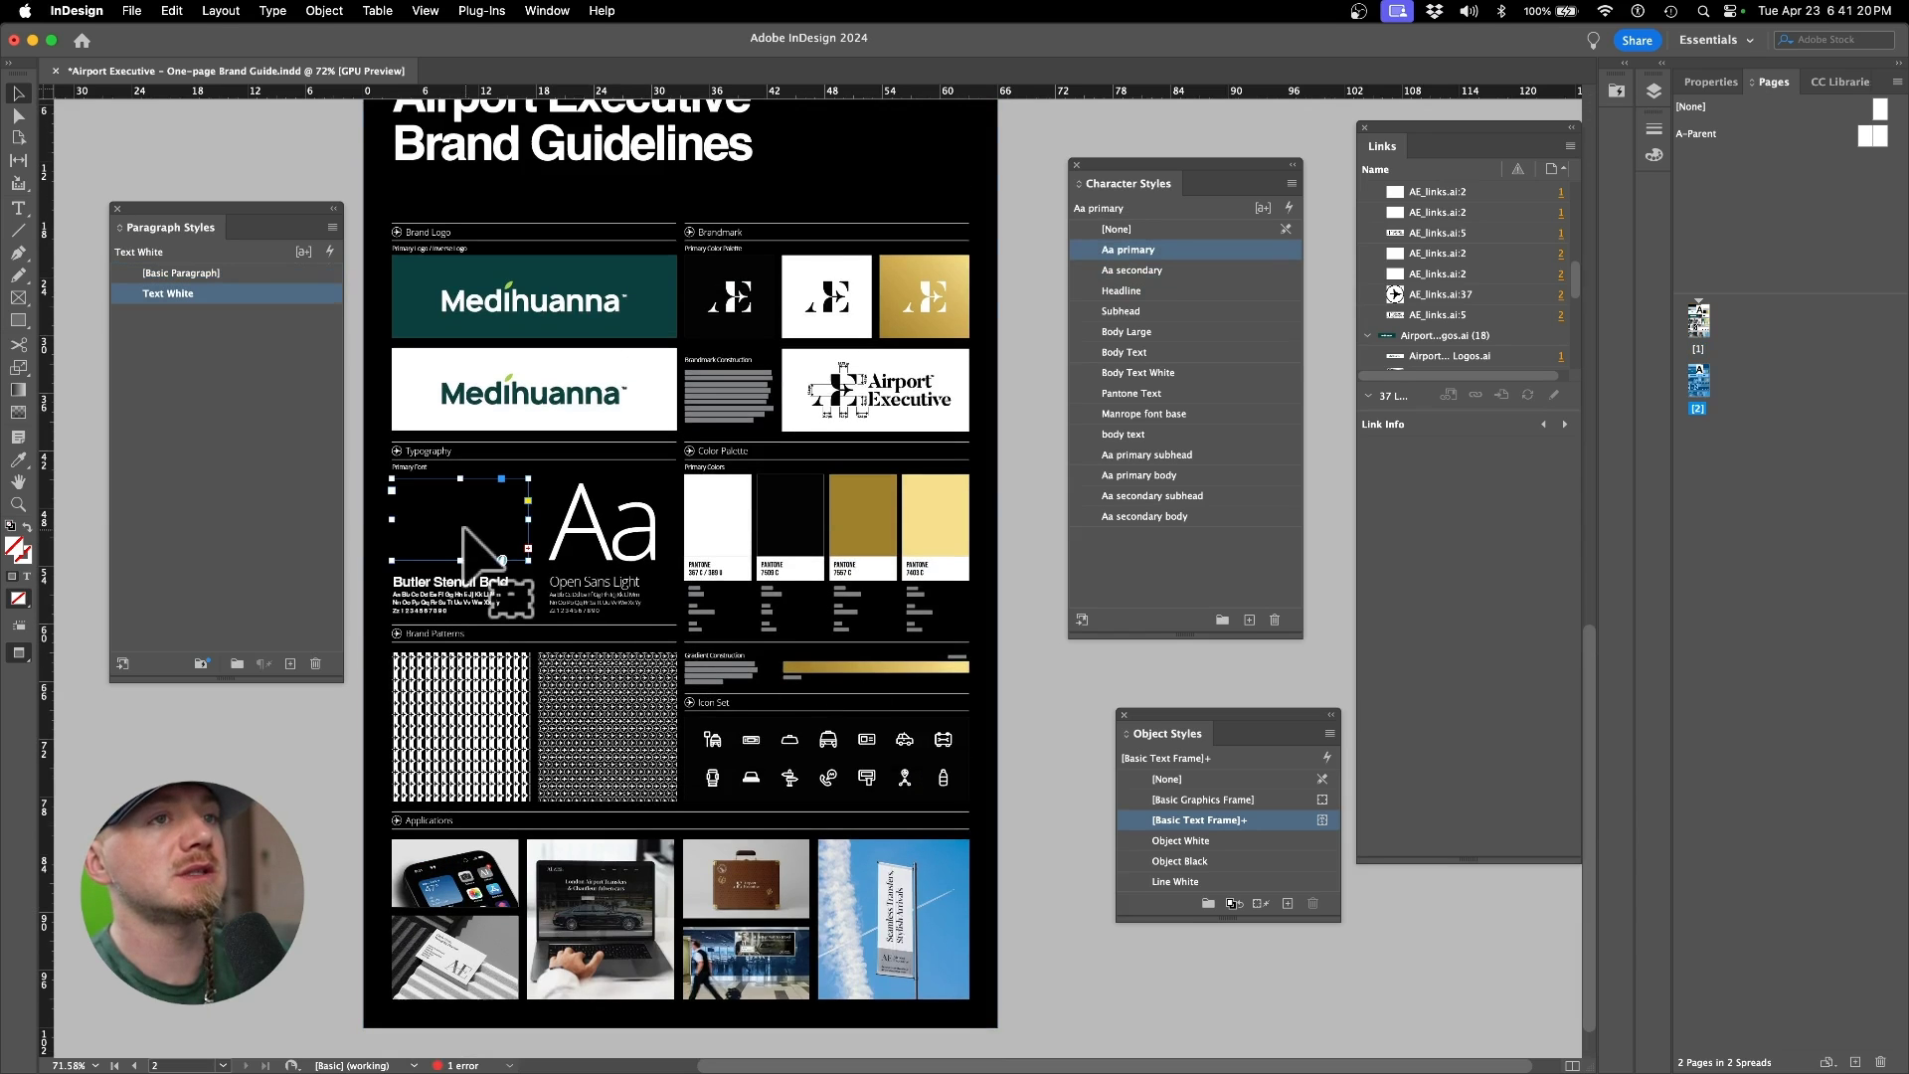
left_click(476, 547)
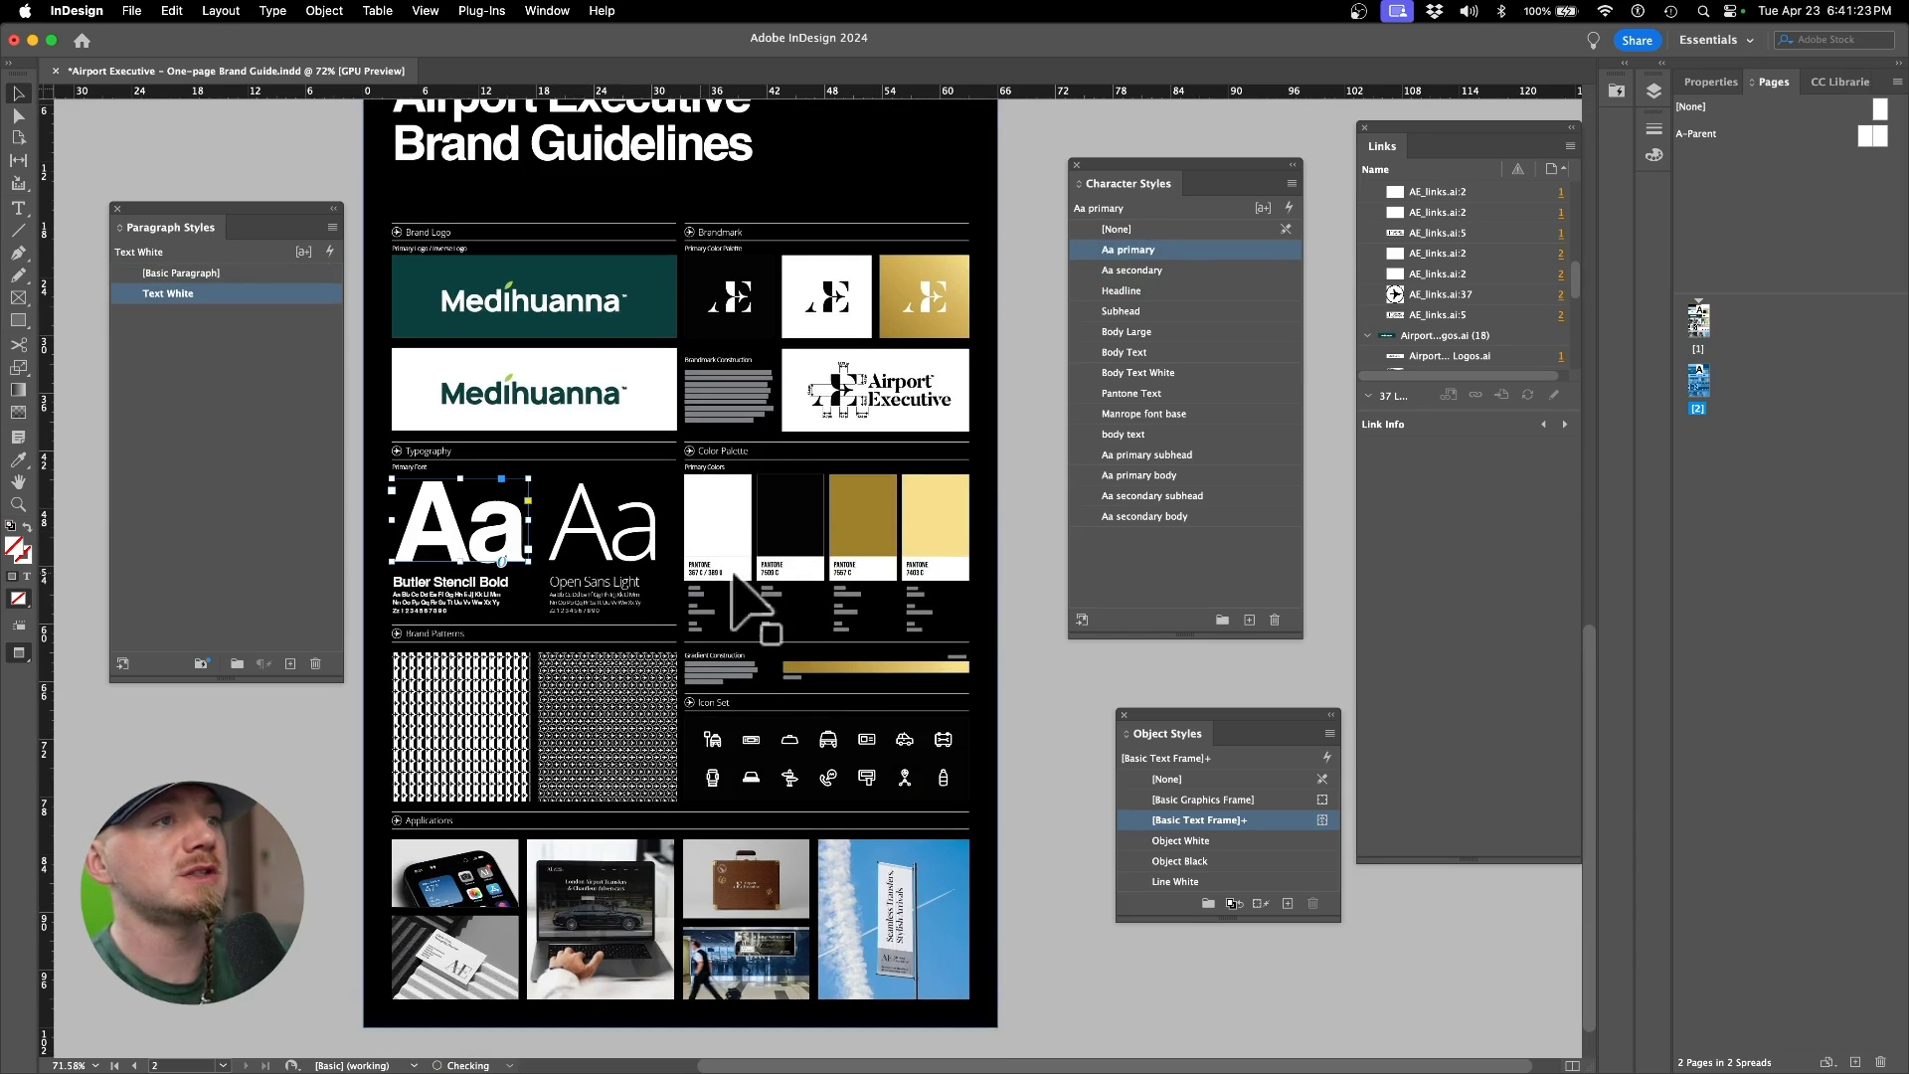
scroll(840, 611, "up", 2)
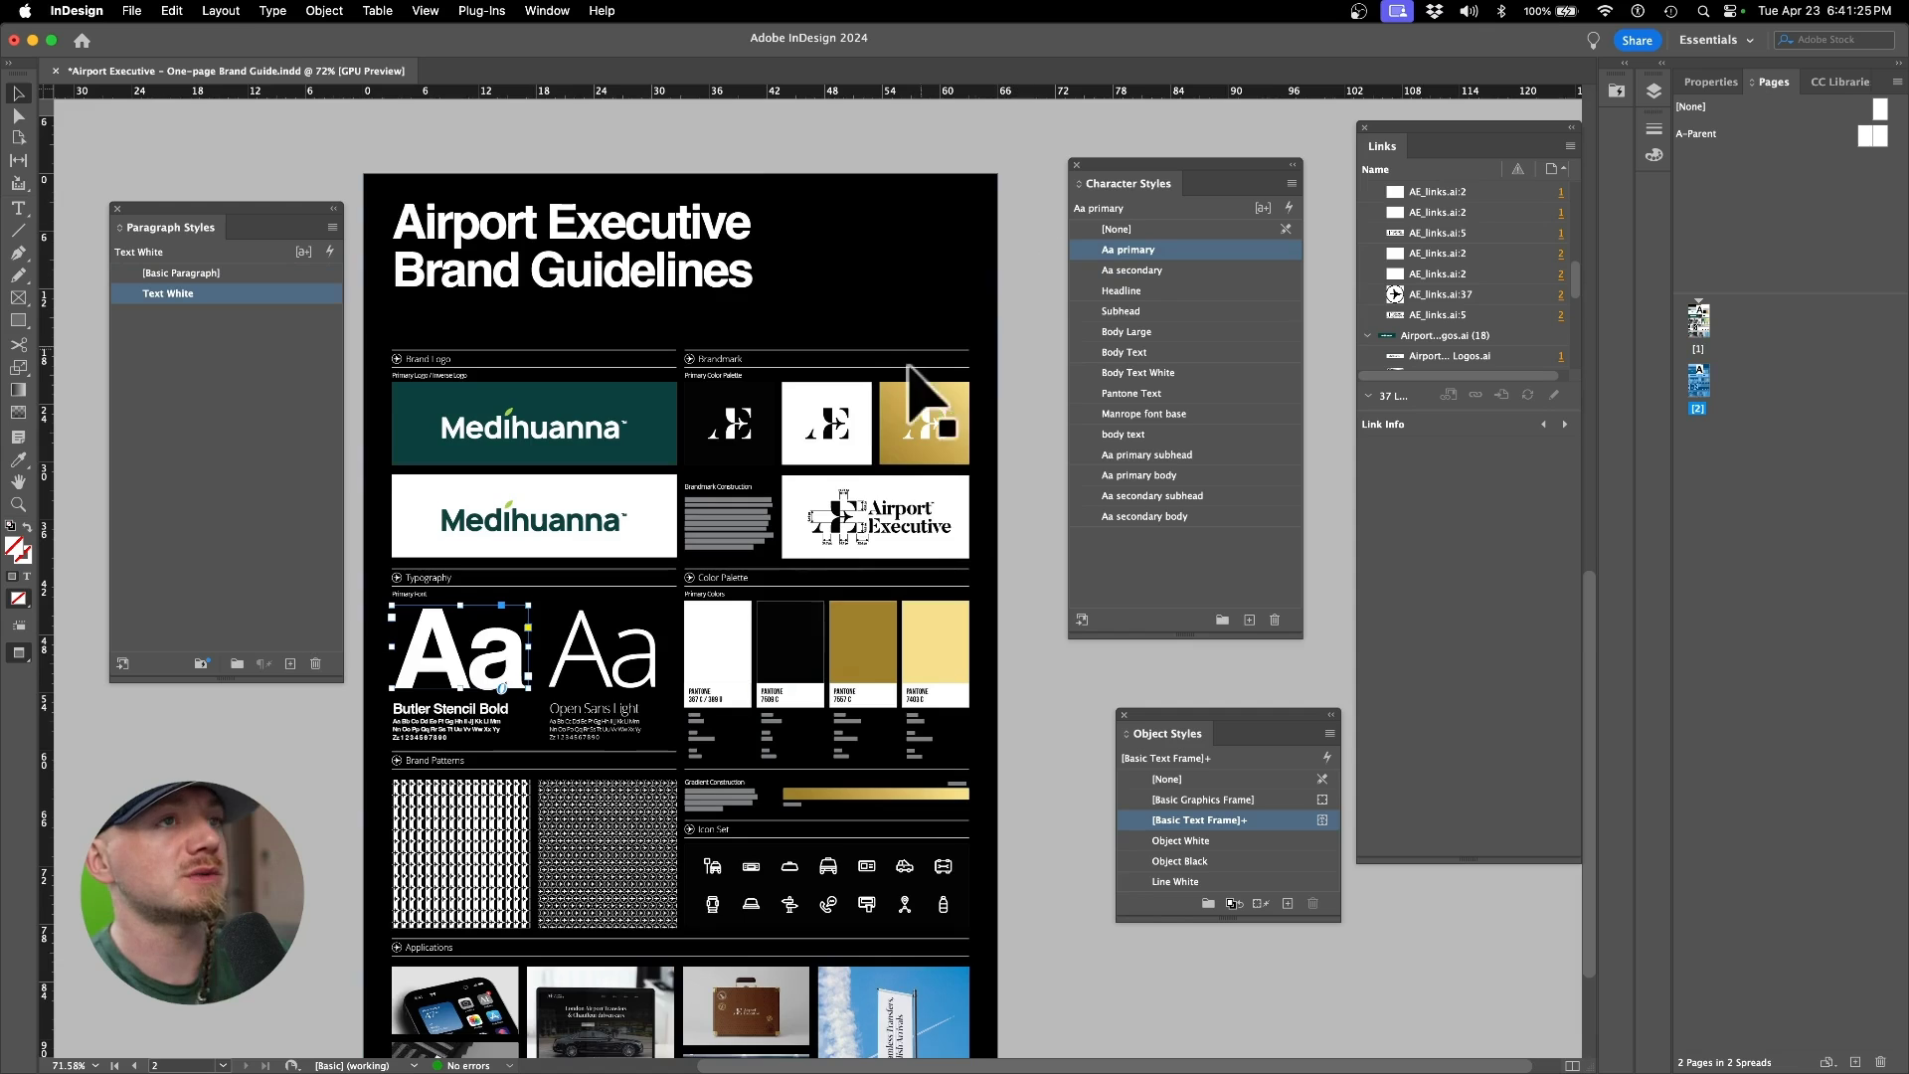
key("super+Tab")
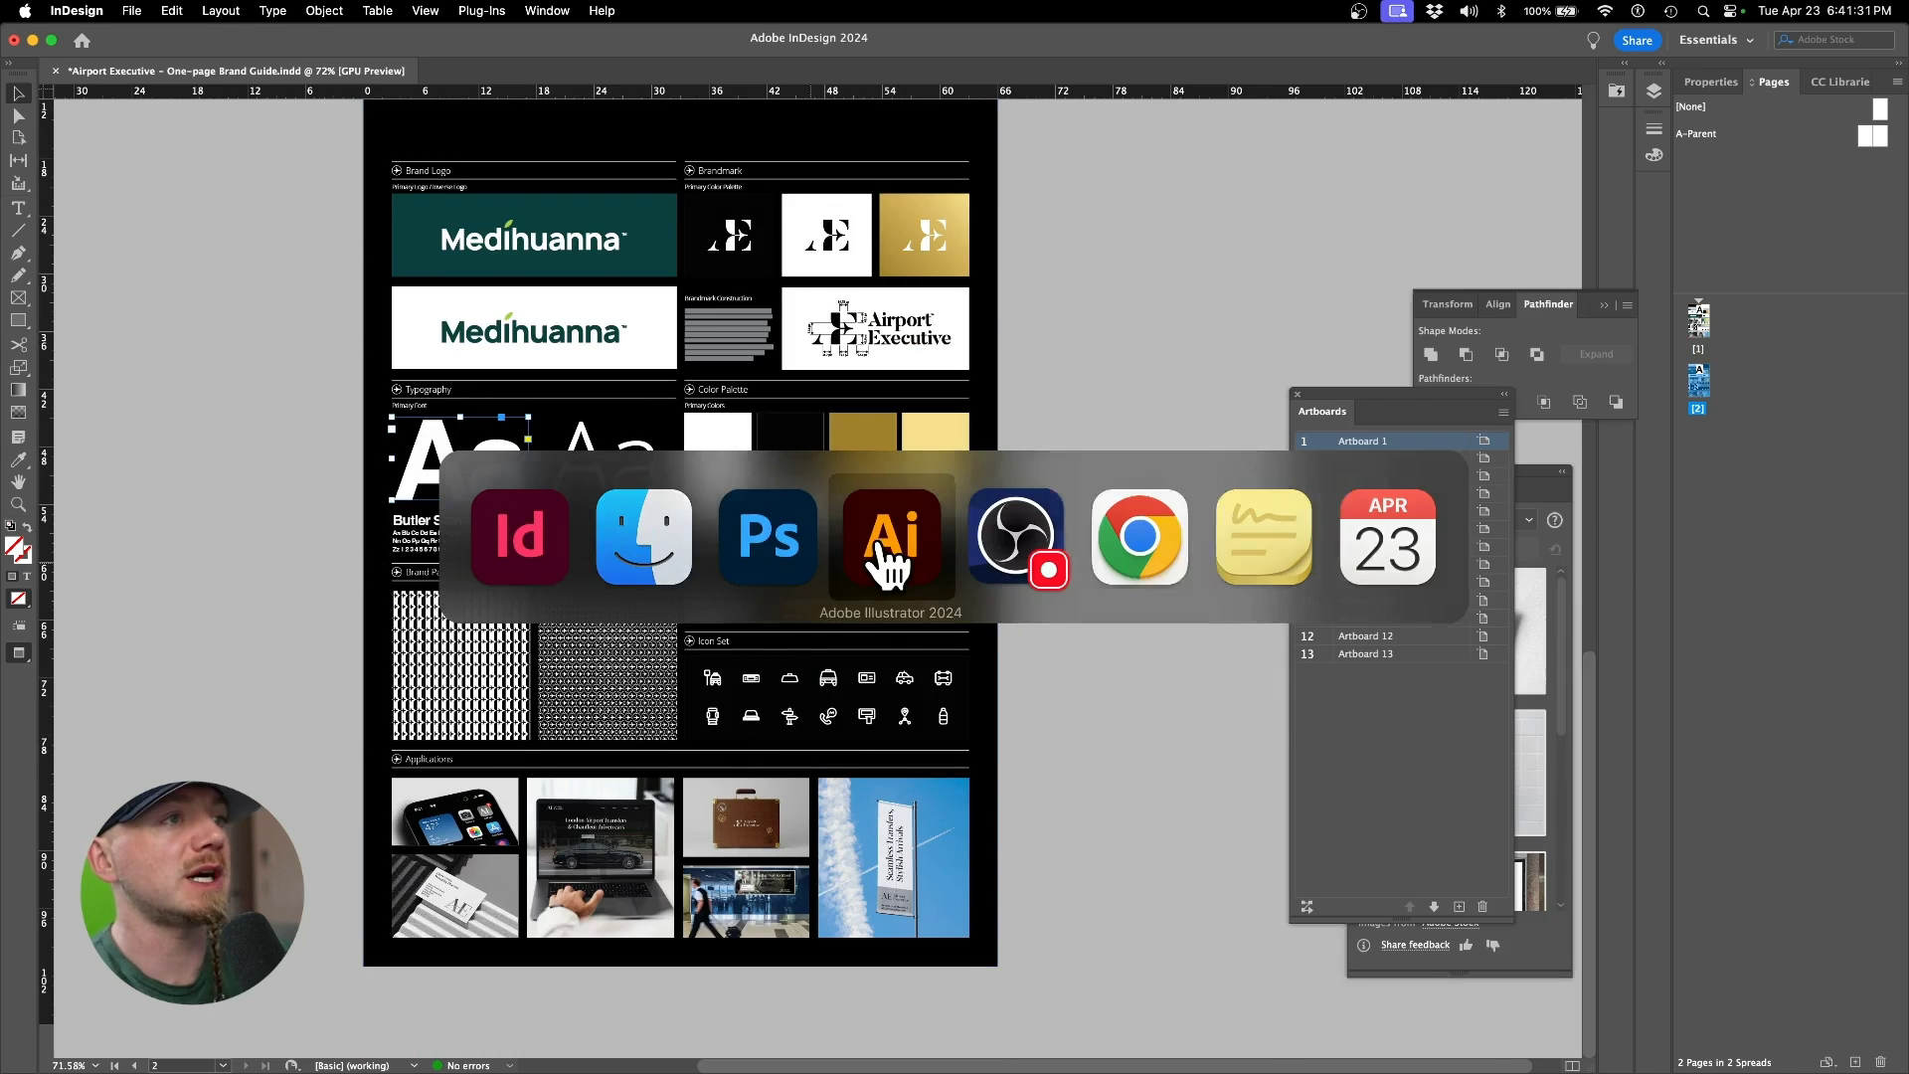
left_click(889, 537)
Step: Fill the white artboard's icons with dark green #104040 sampled from the inverse logo background
scroll(1023, 820, "down", 5)
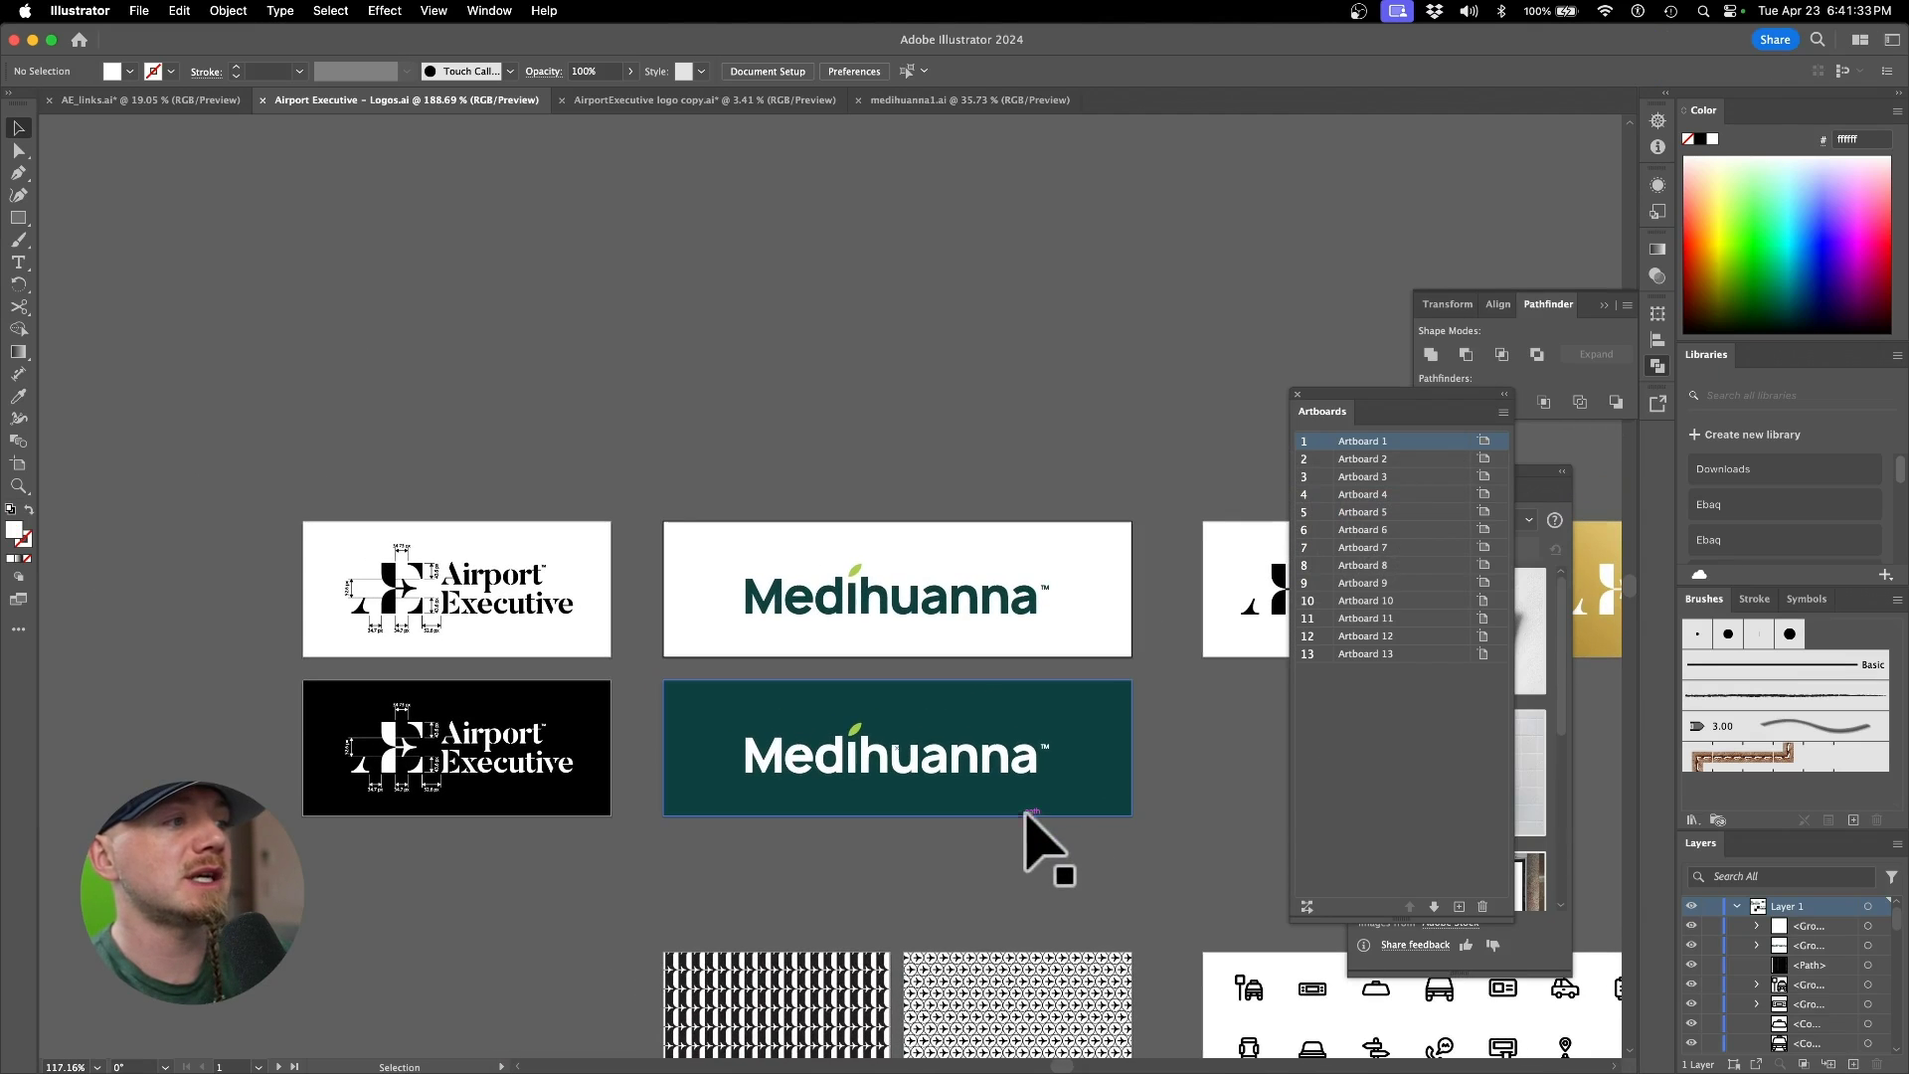
scroll(1188, 900, "right", 8)
scroll(1189, 900, "down", 4)
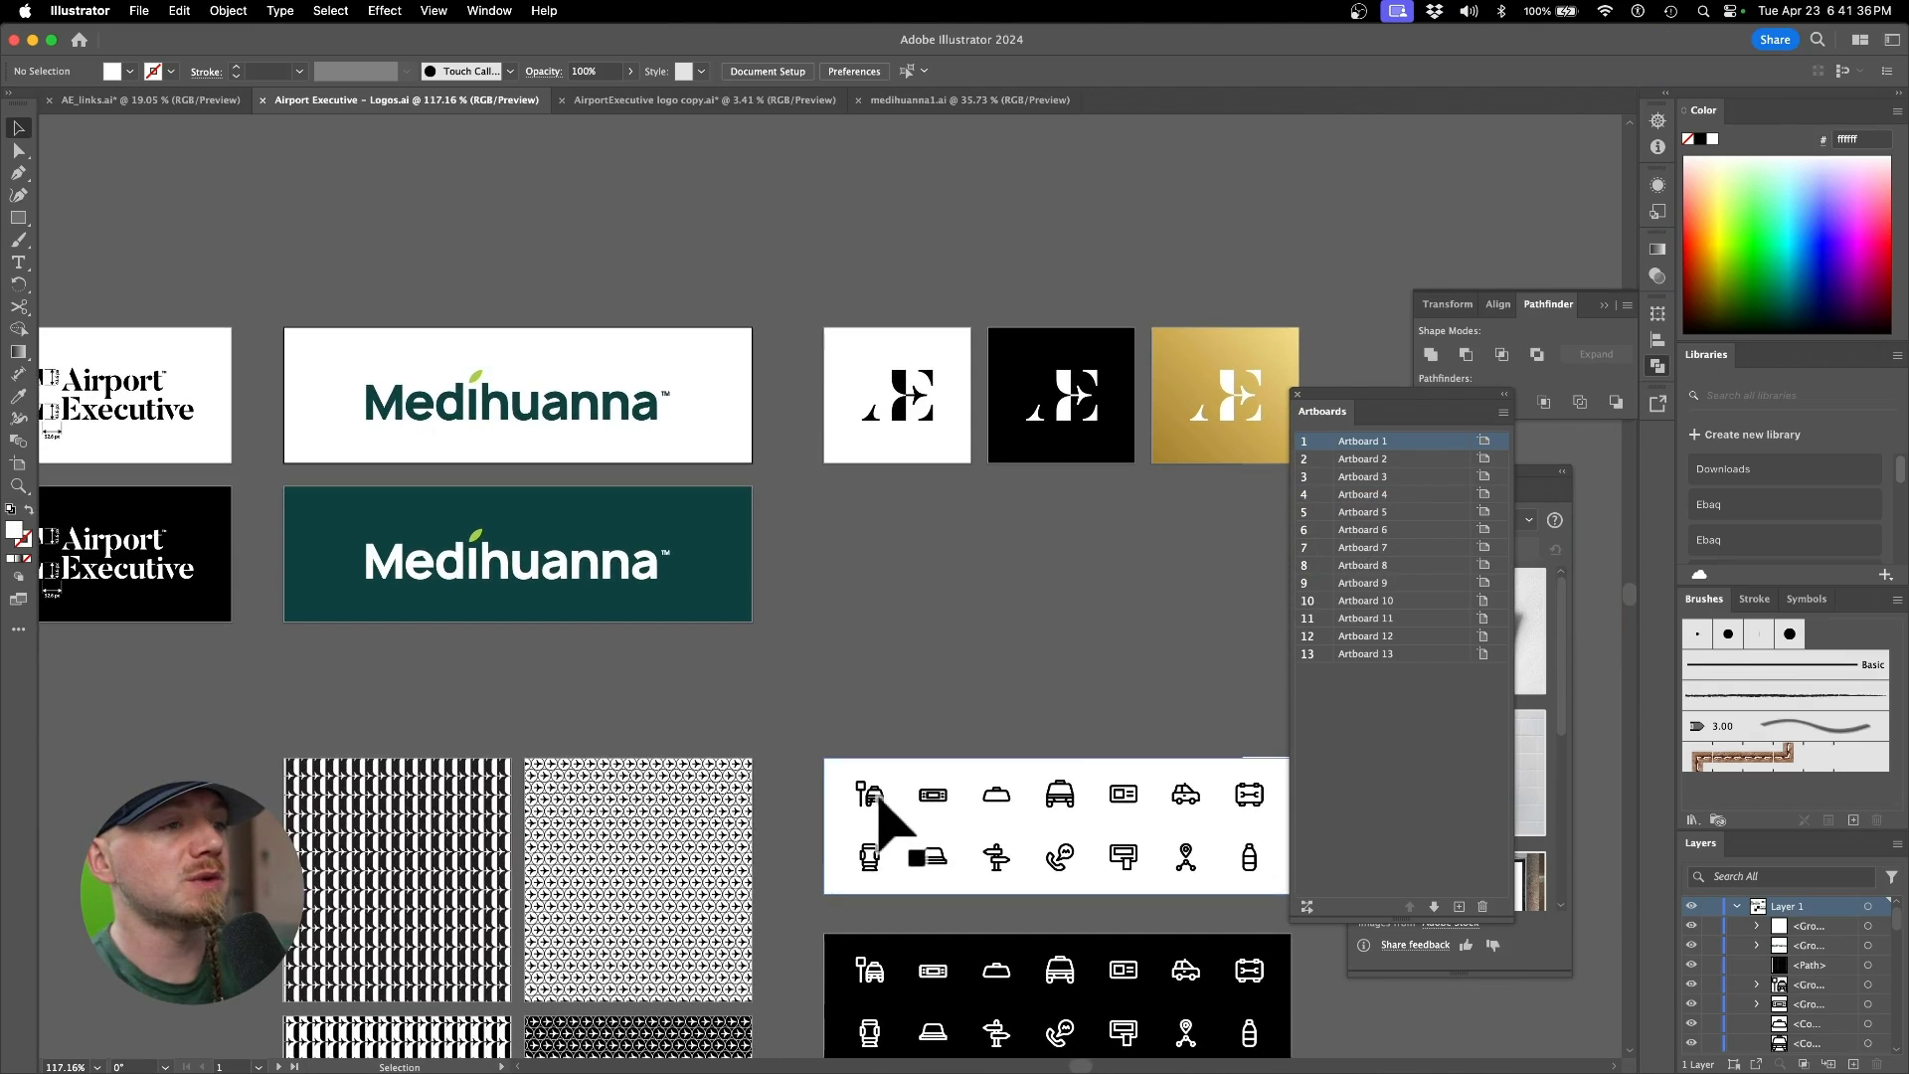
left_click(884, 804)
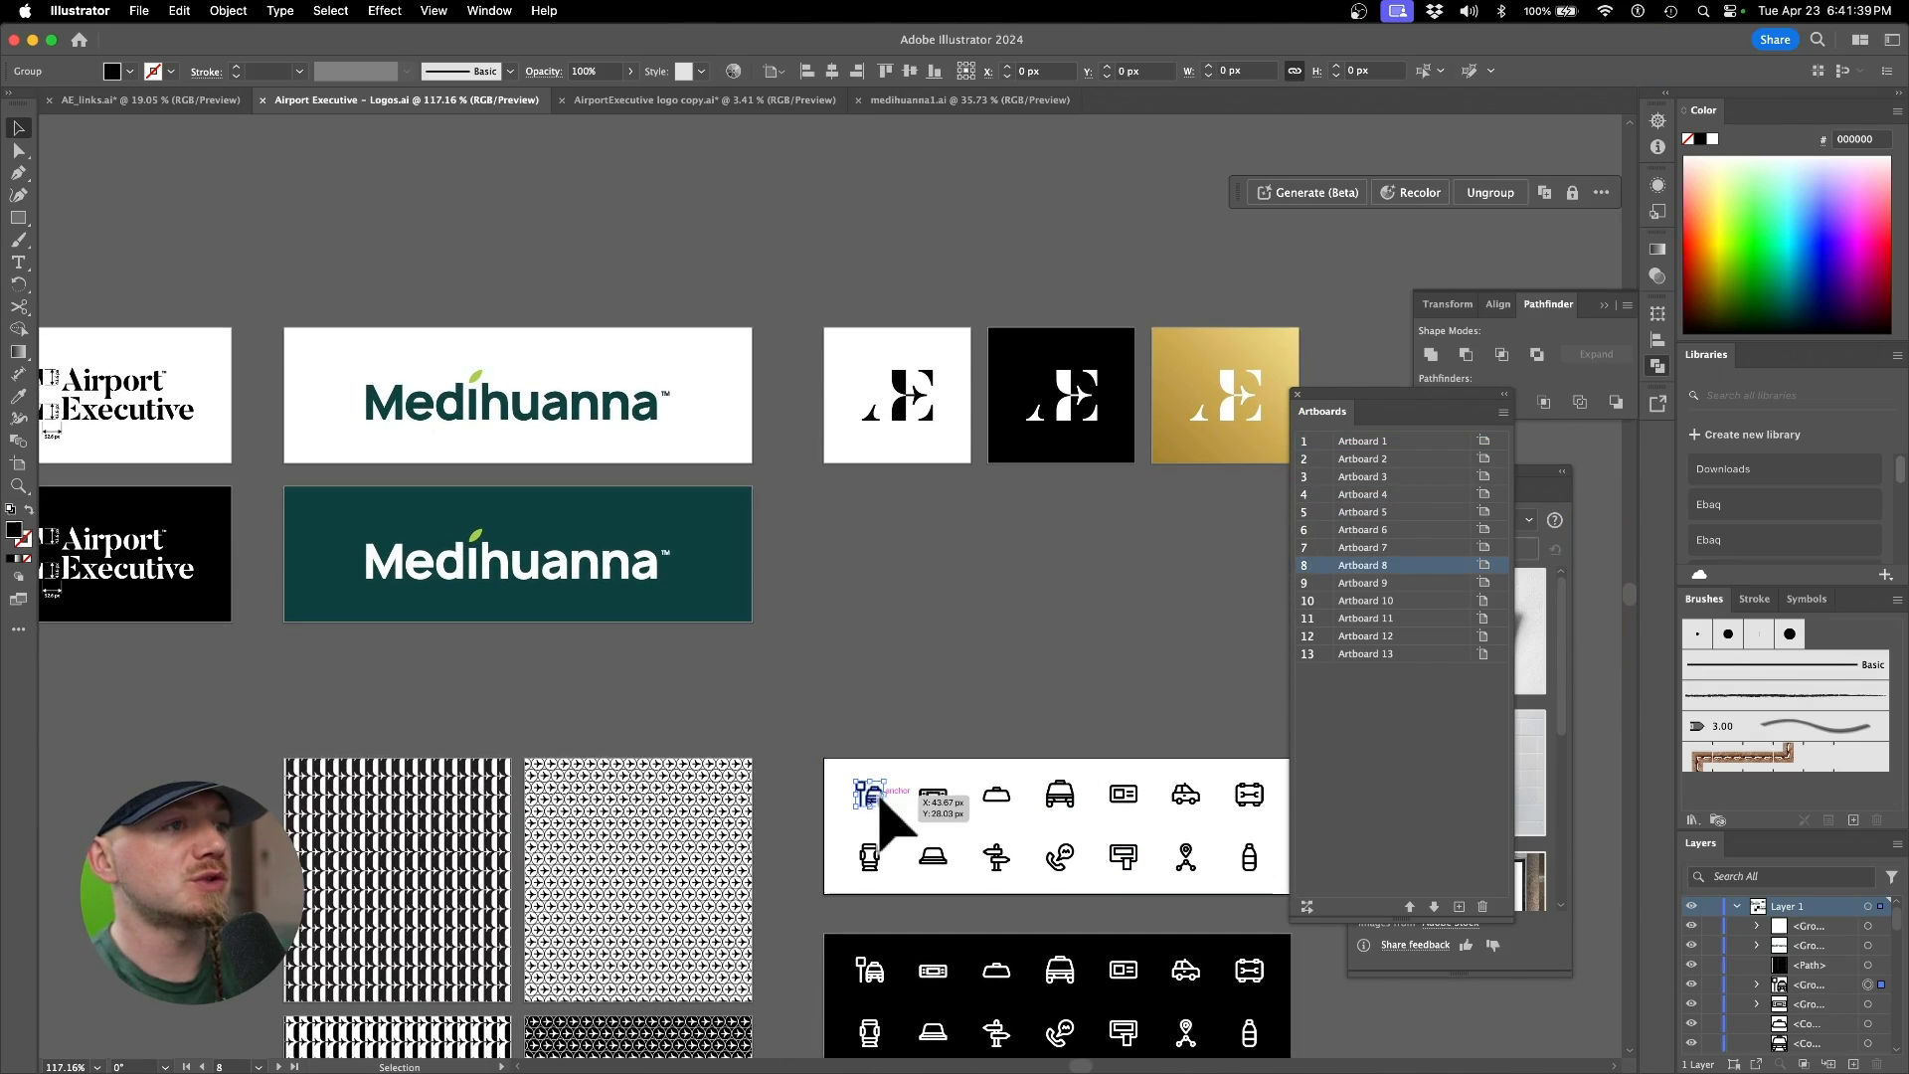
key("super+a")
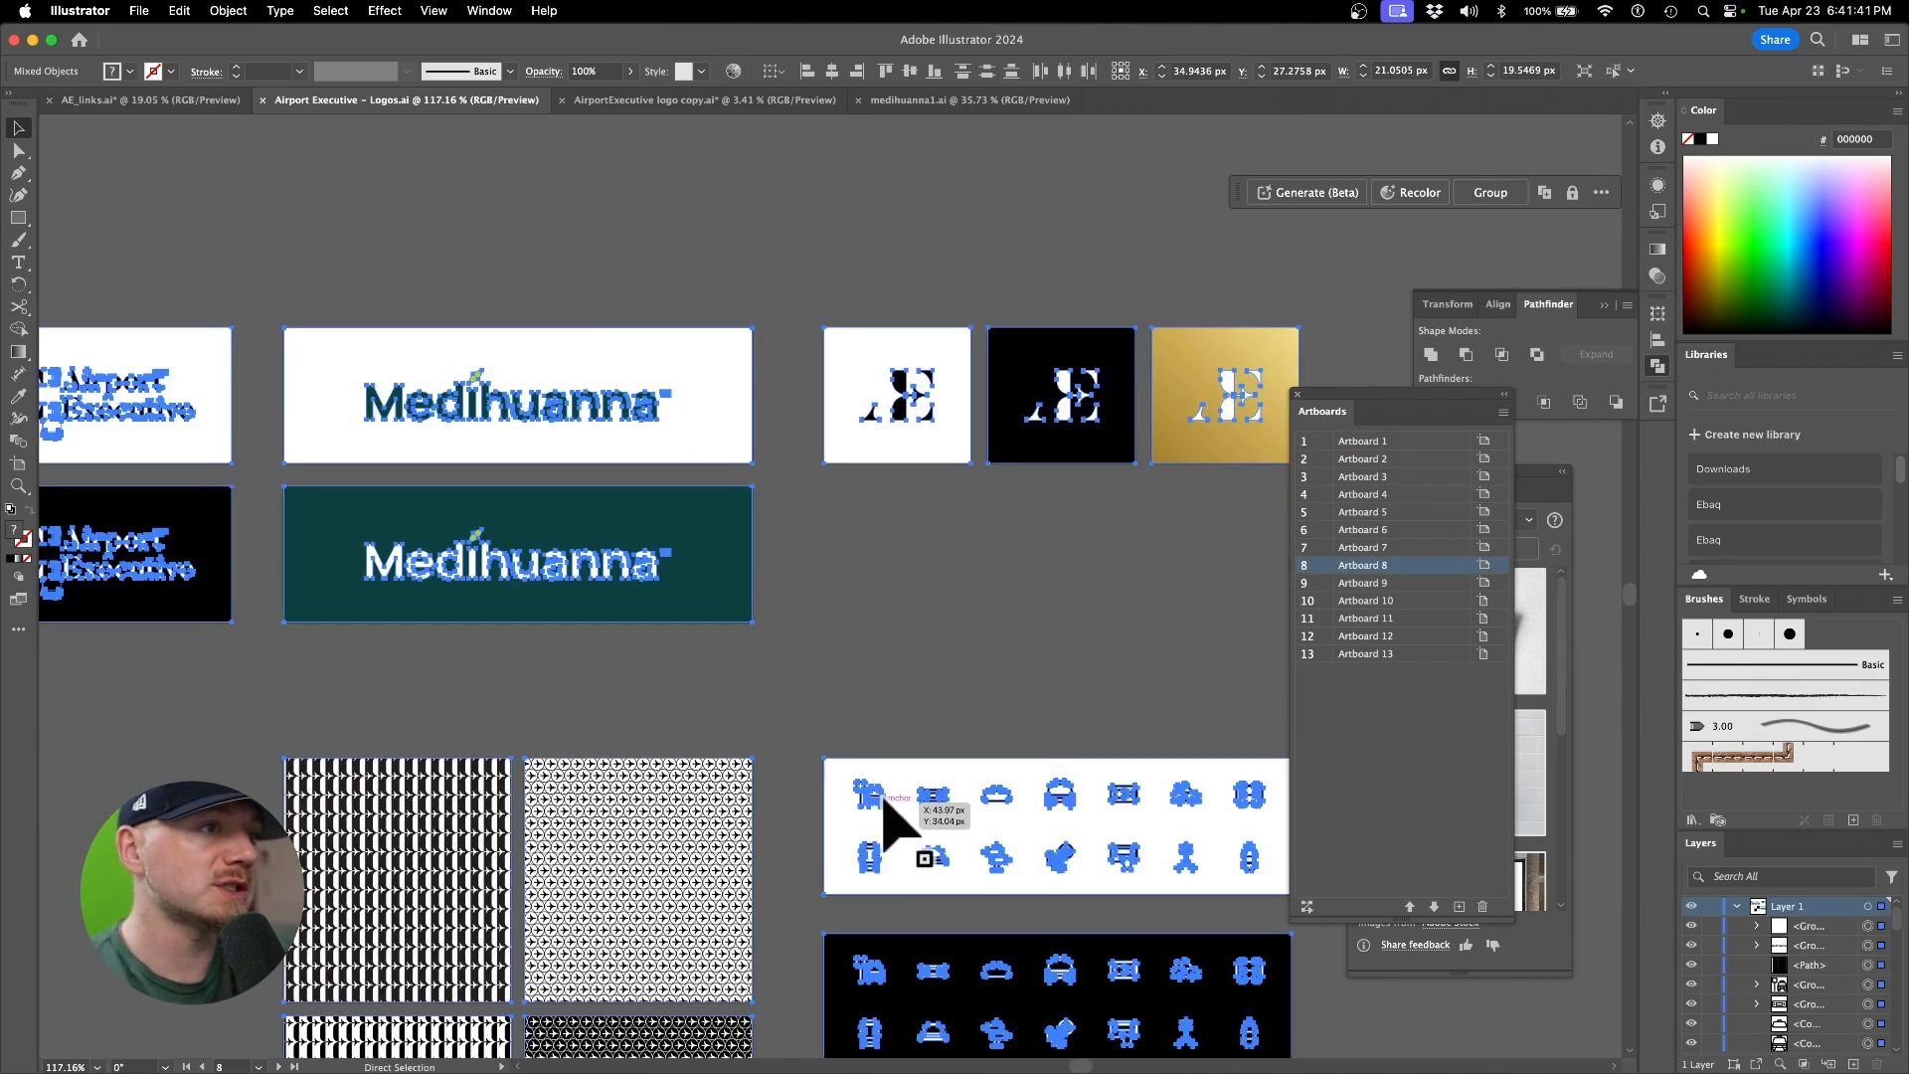
key("super+alt+a")
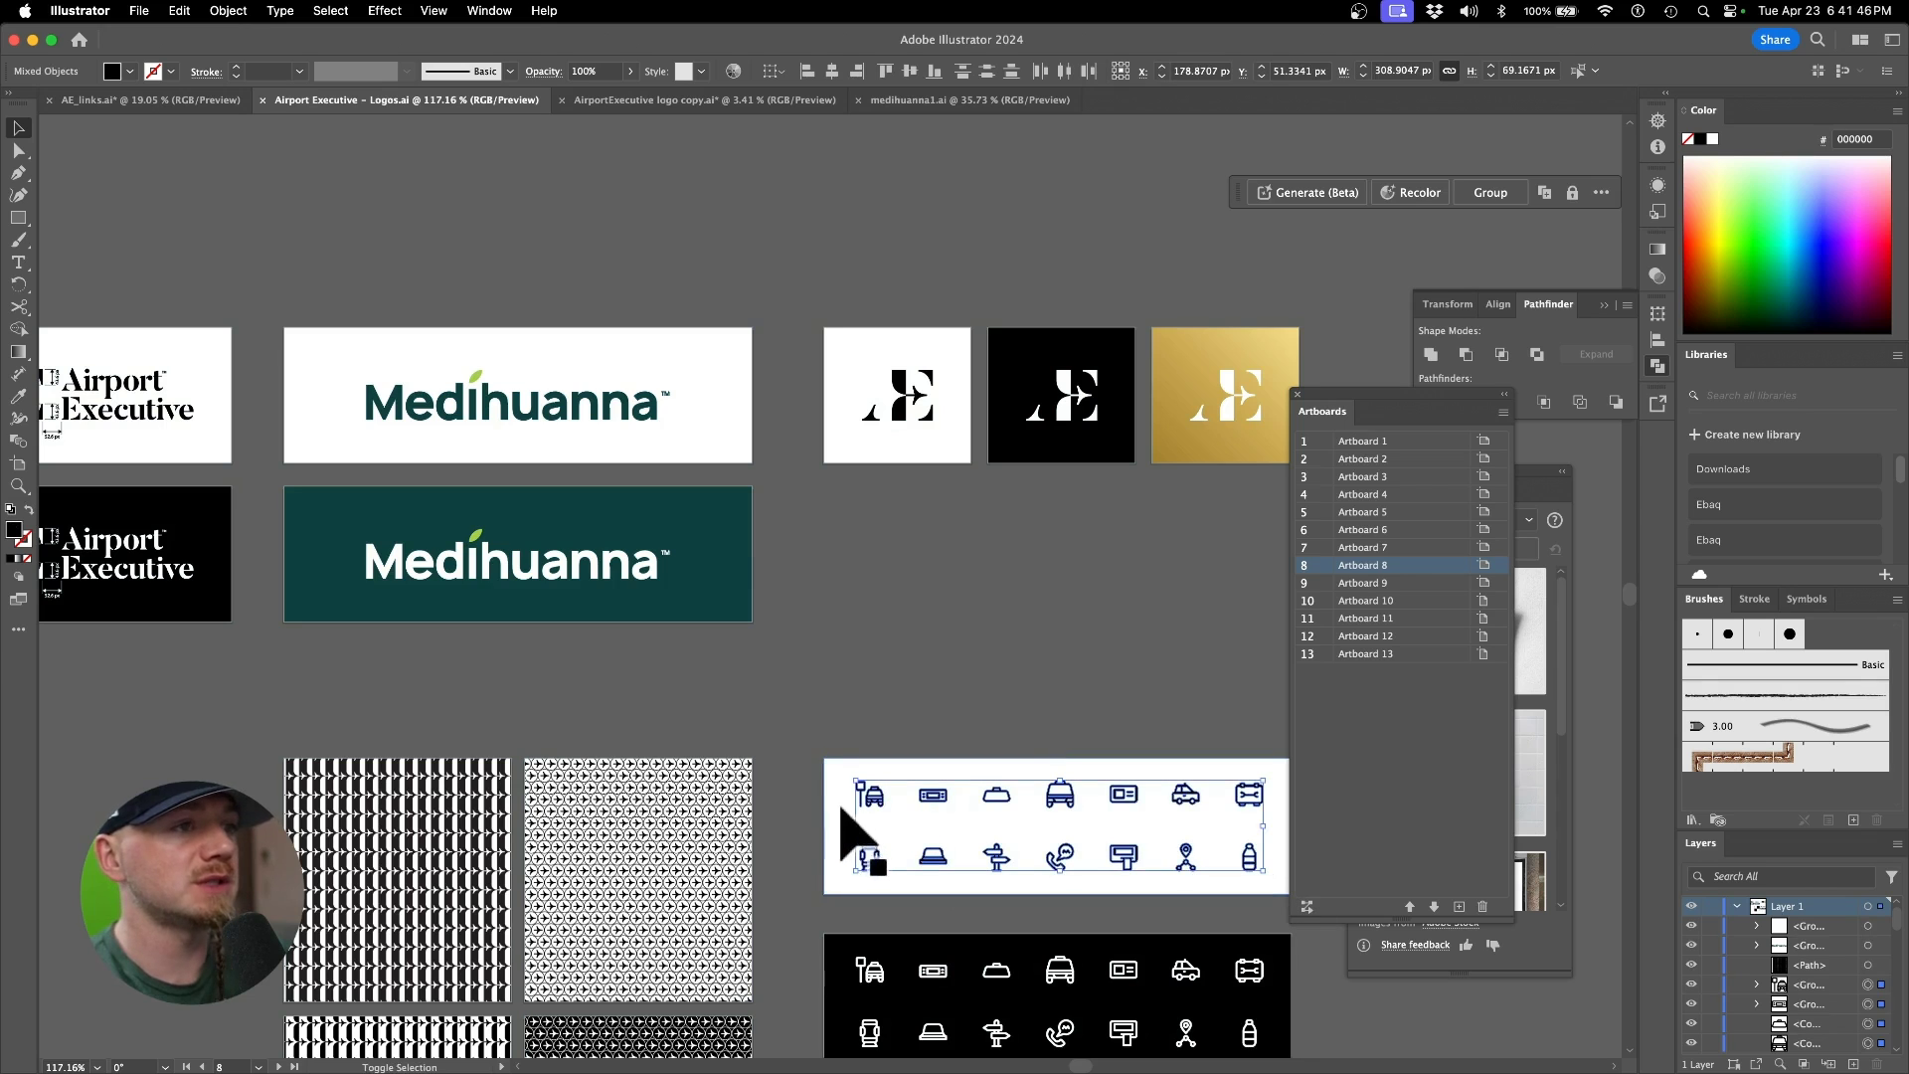
key("i")
left_click(723, 519)
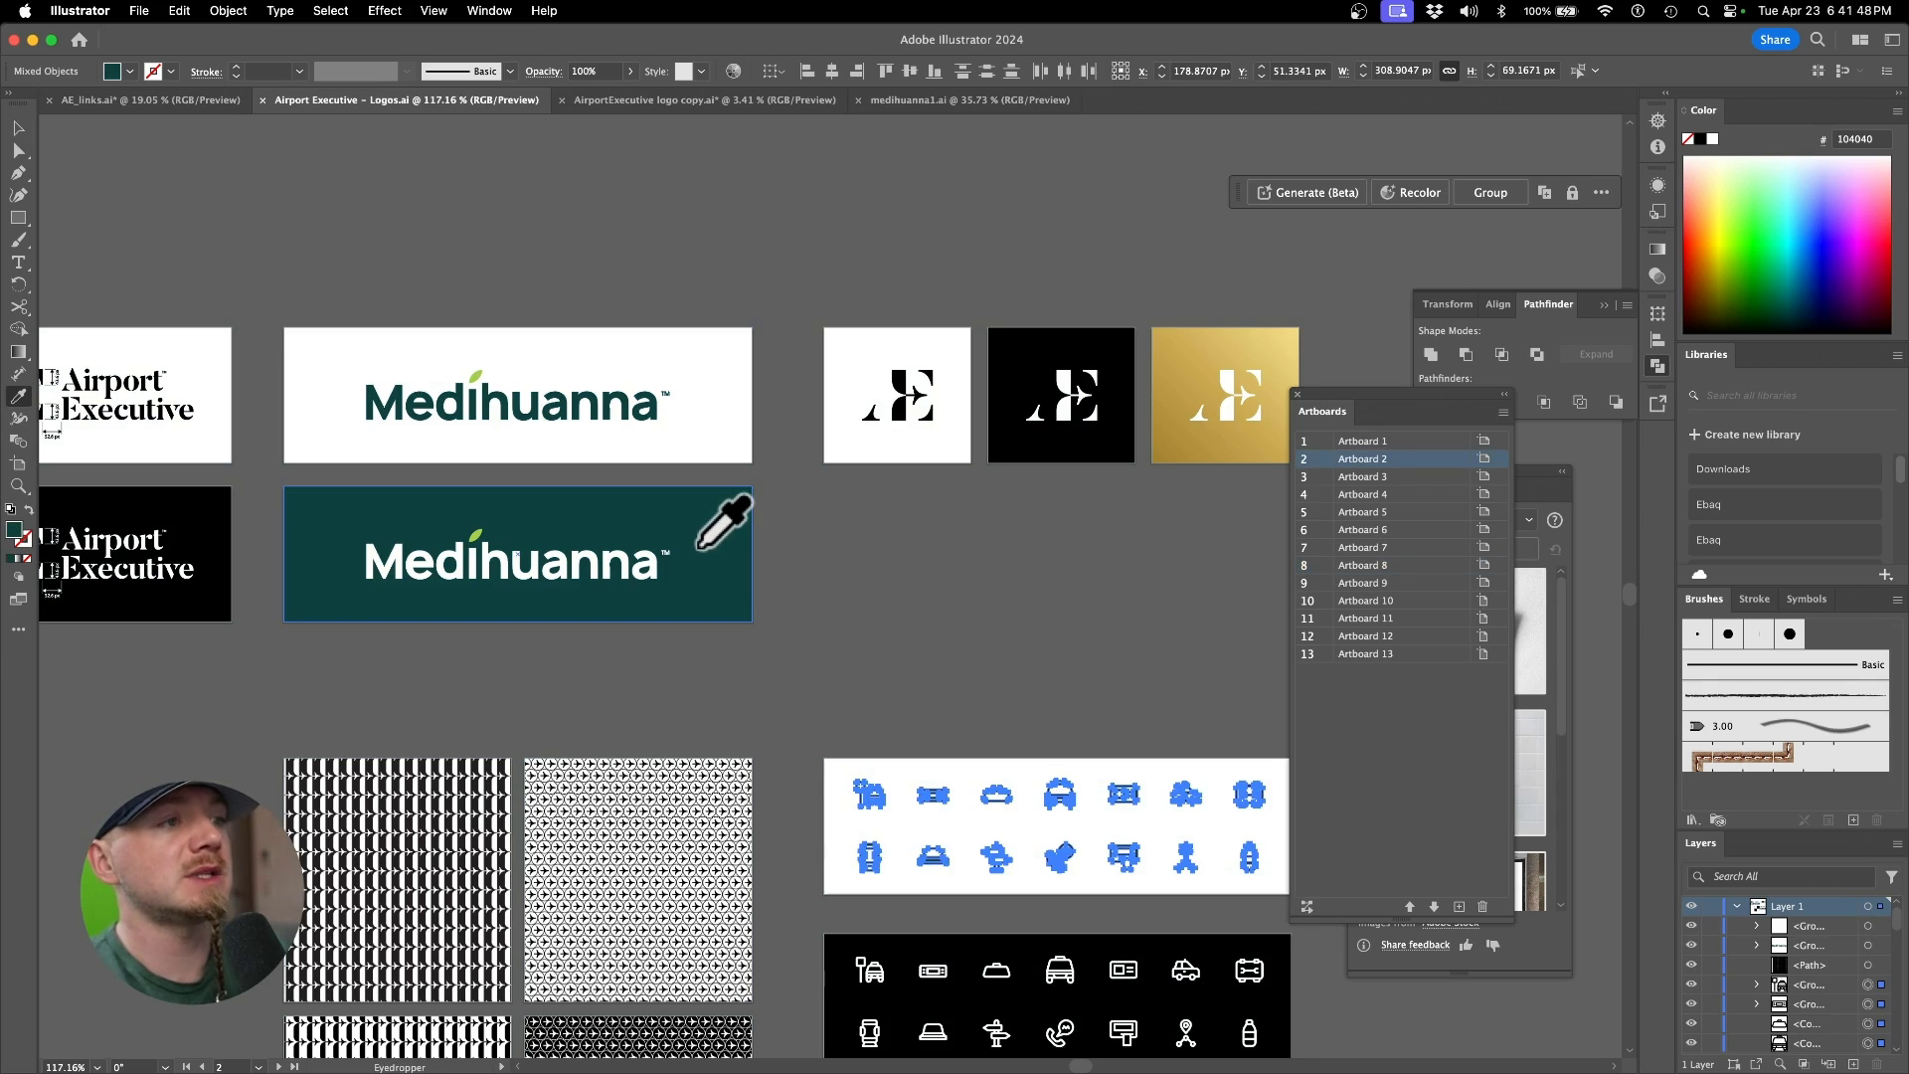
key("v")
left_click(852, 588)
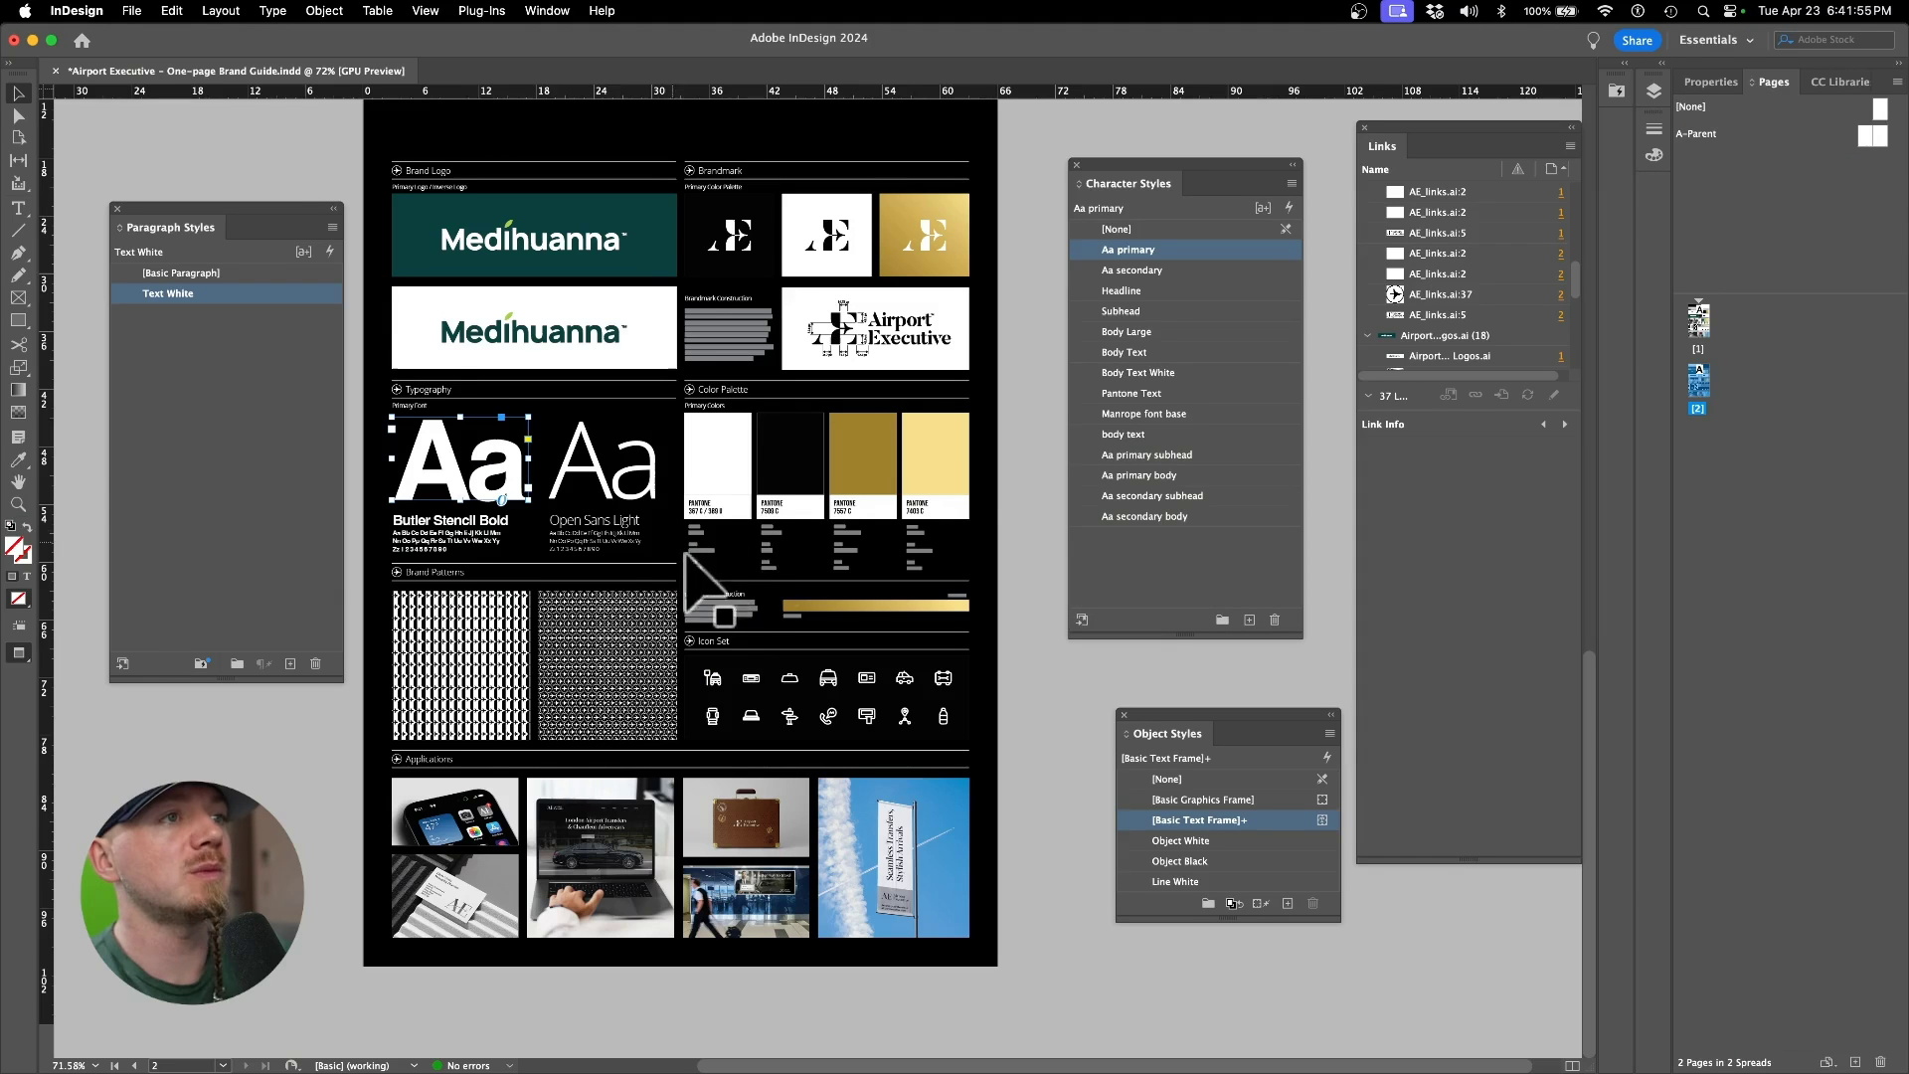
Step: Select the Icon Set image and update the modified Airport Executive – Logos.ai link
scroll(805, 457, "up", 10)
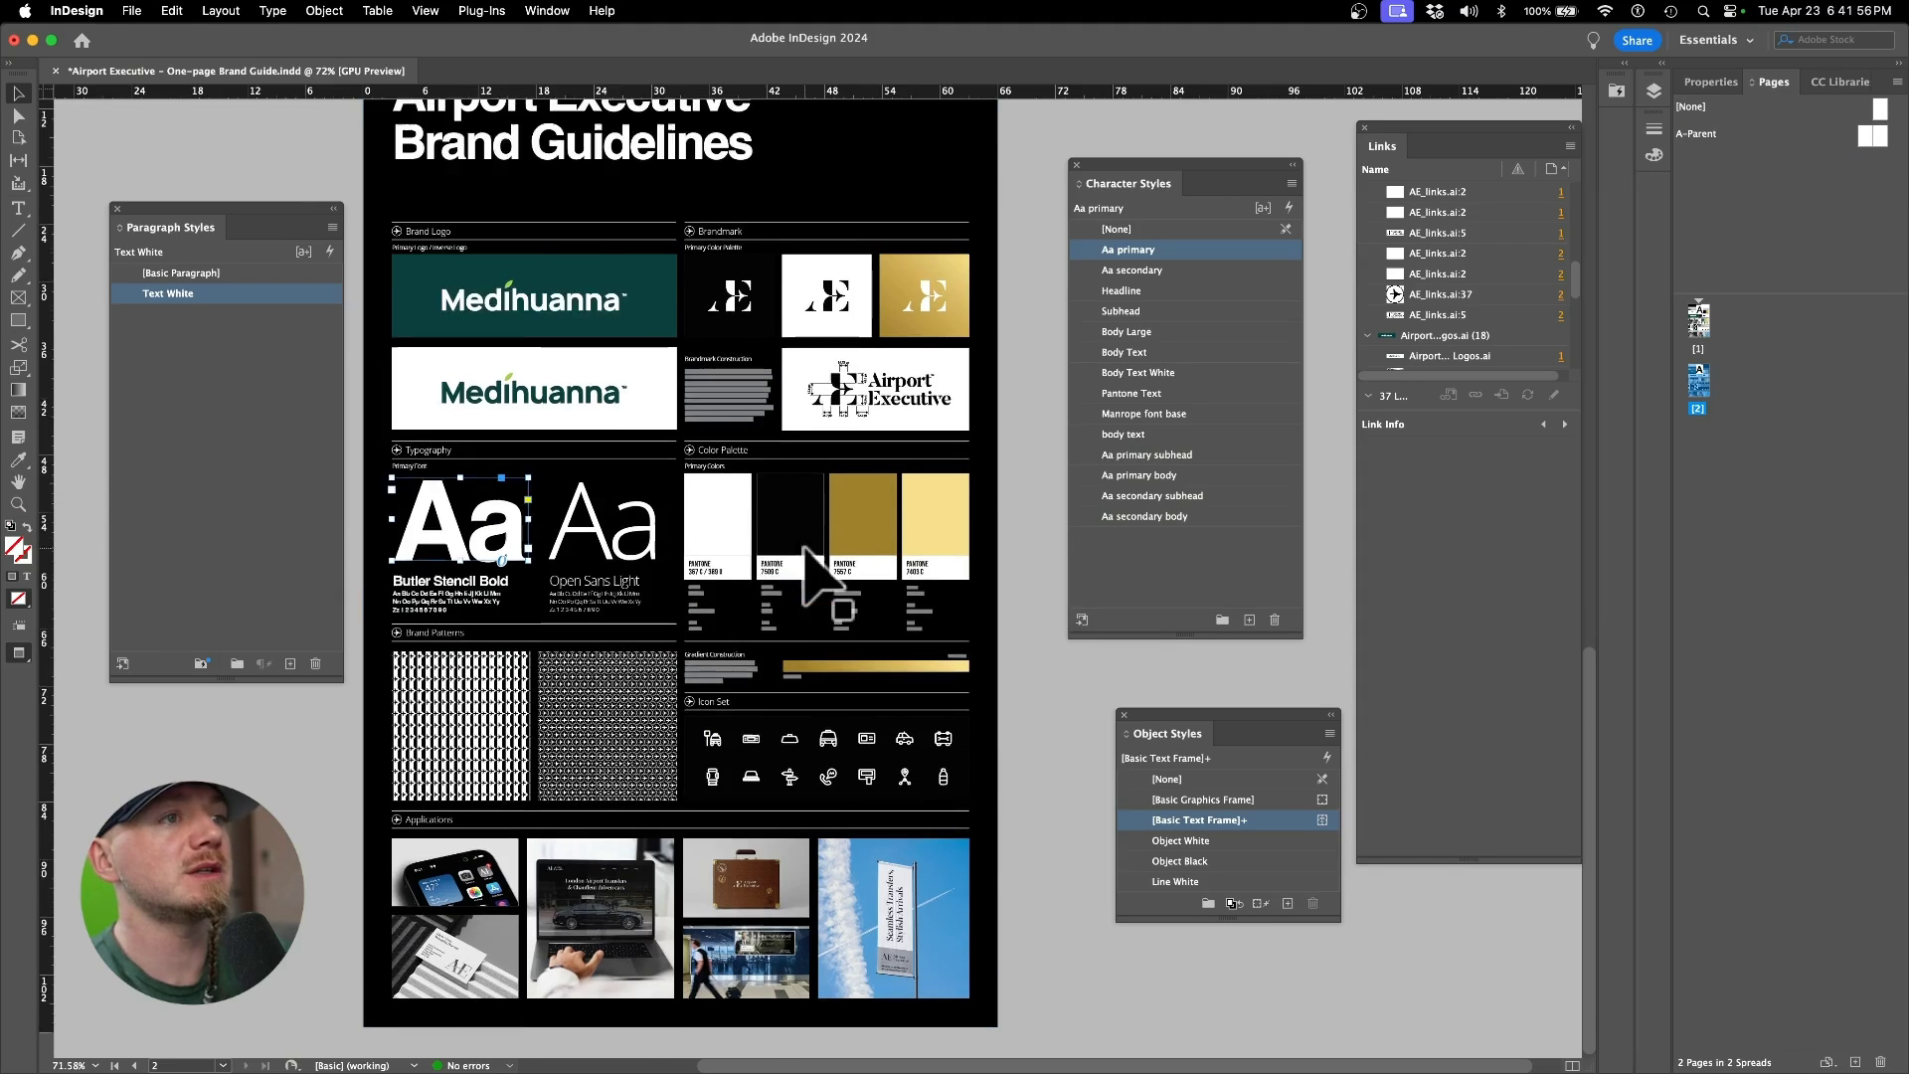
left_click(917, 500)
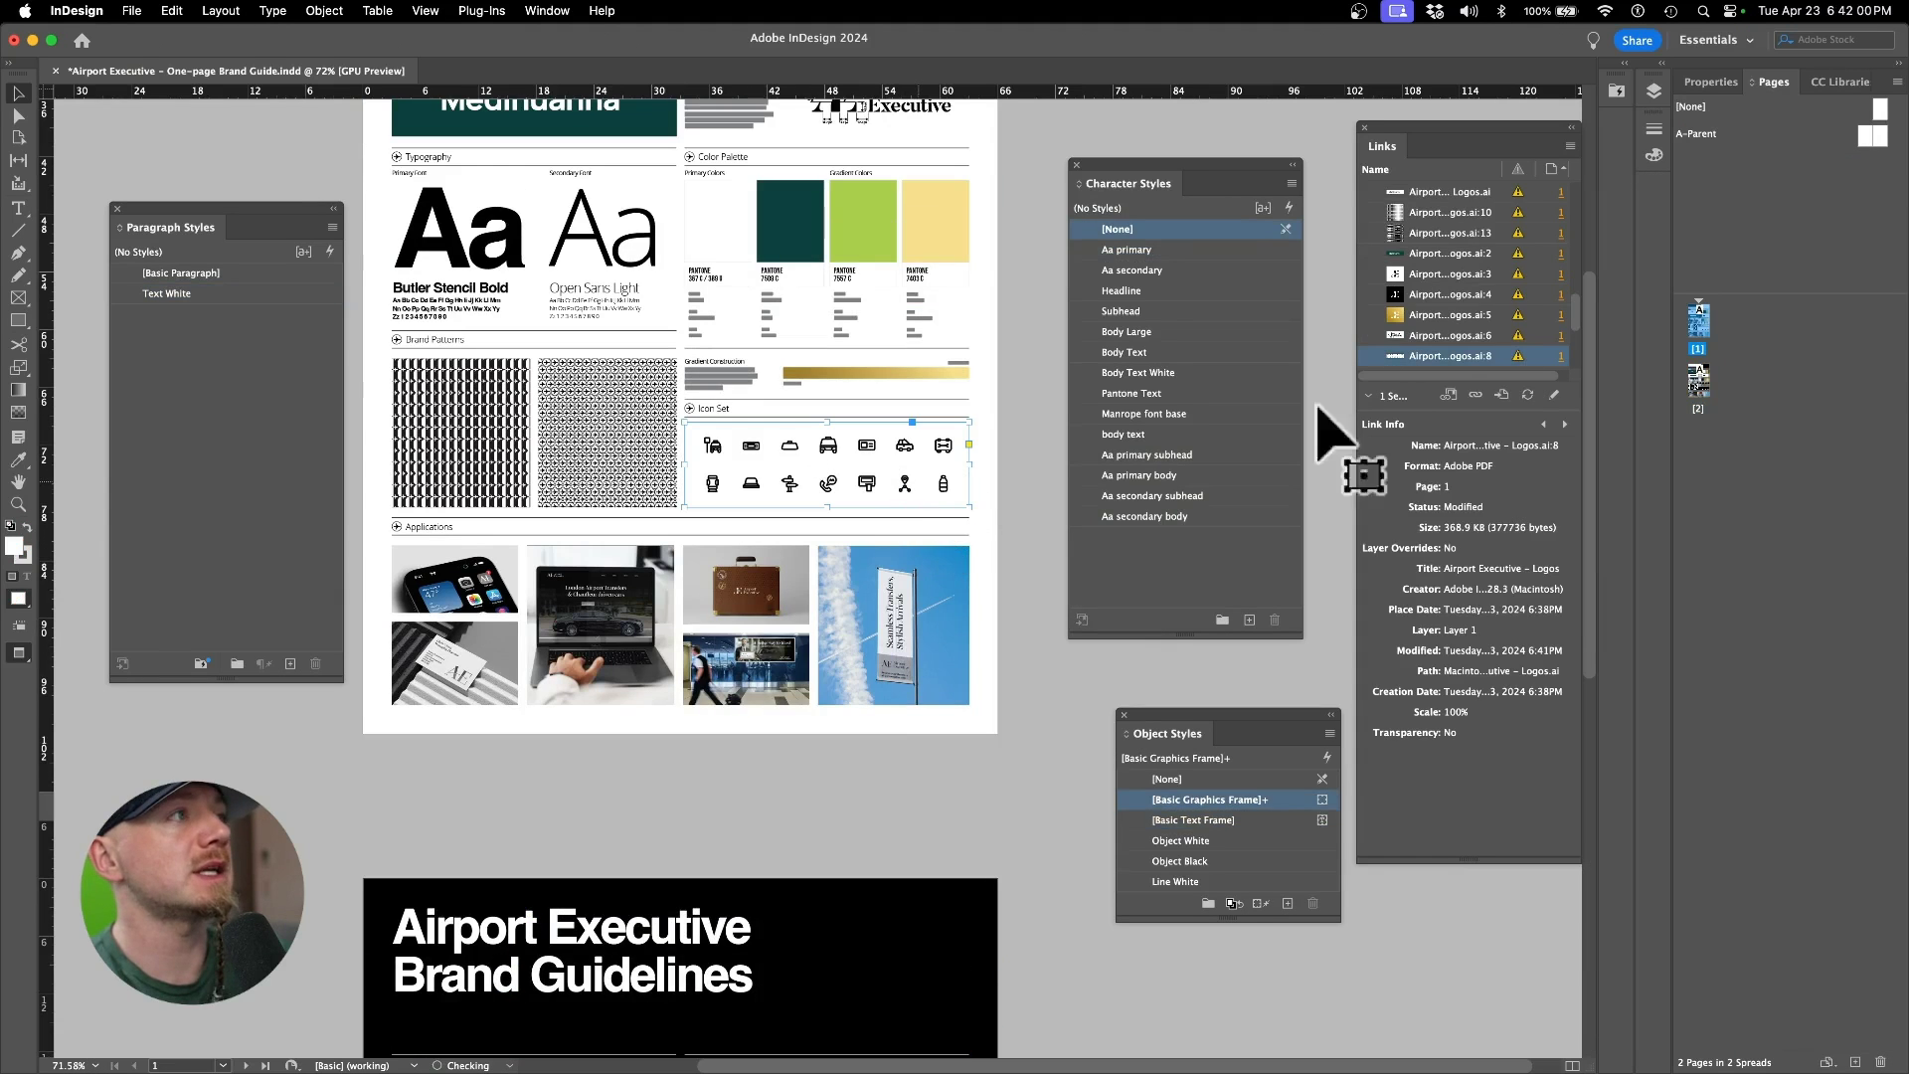
scroll(1518, 338, "up", 3)
left_click(1521, 314)
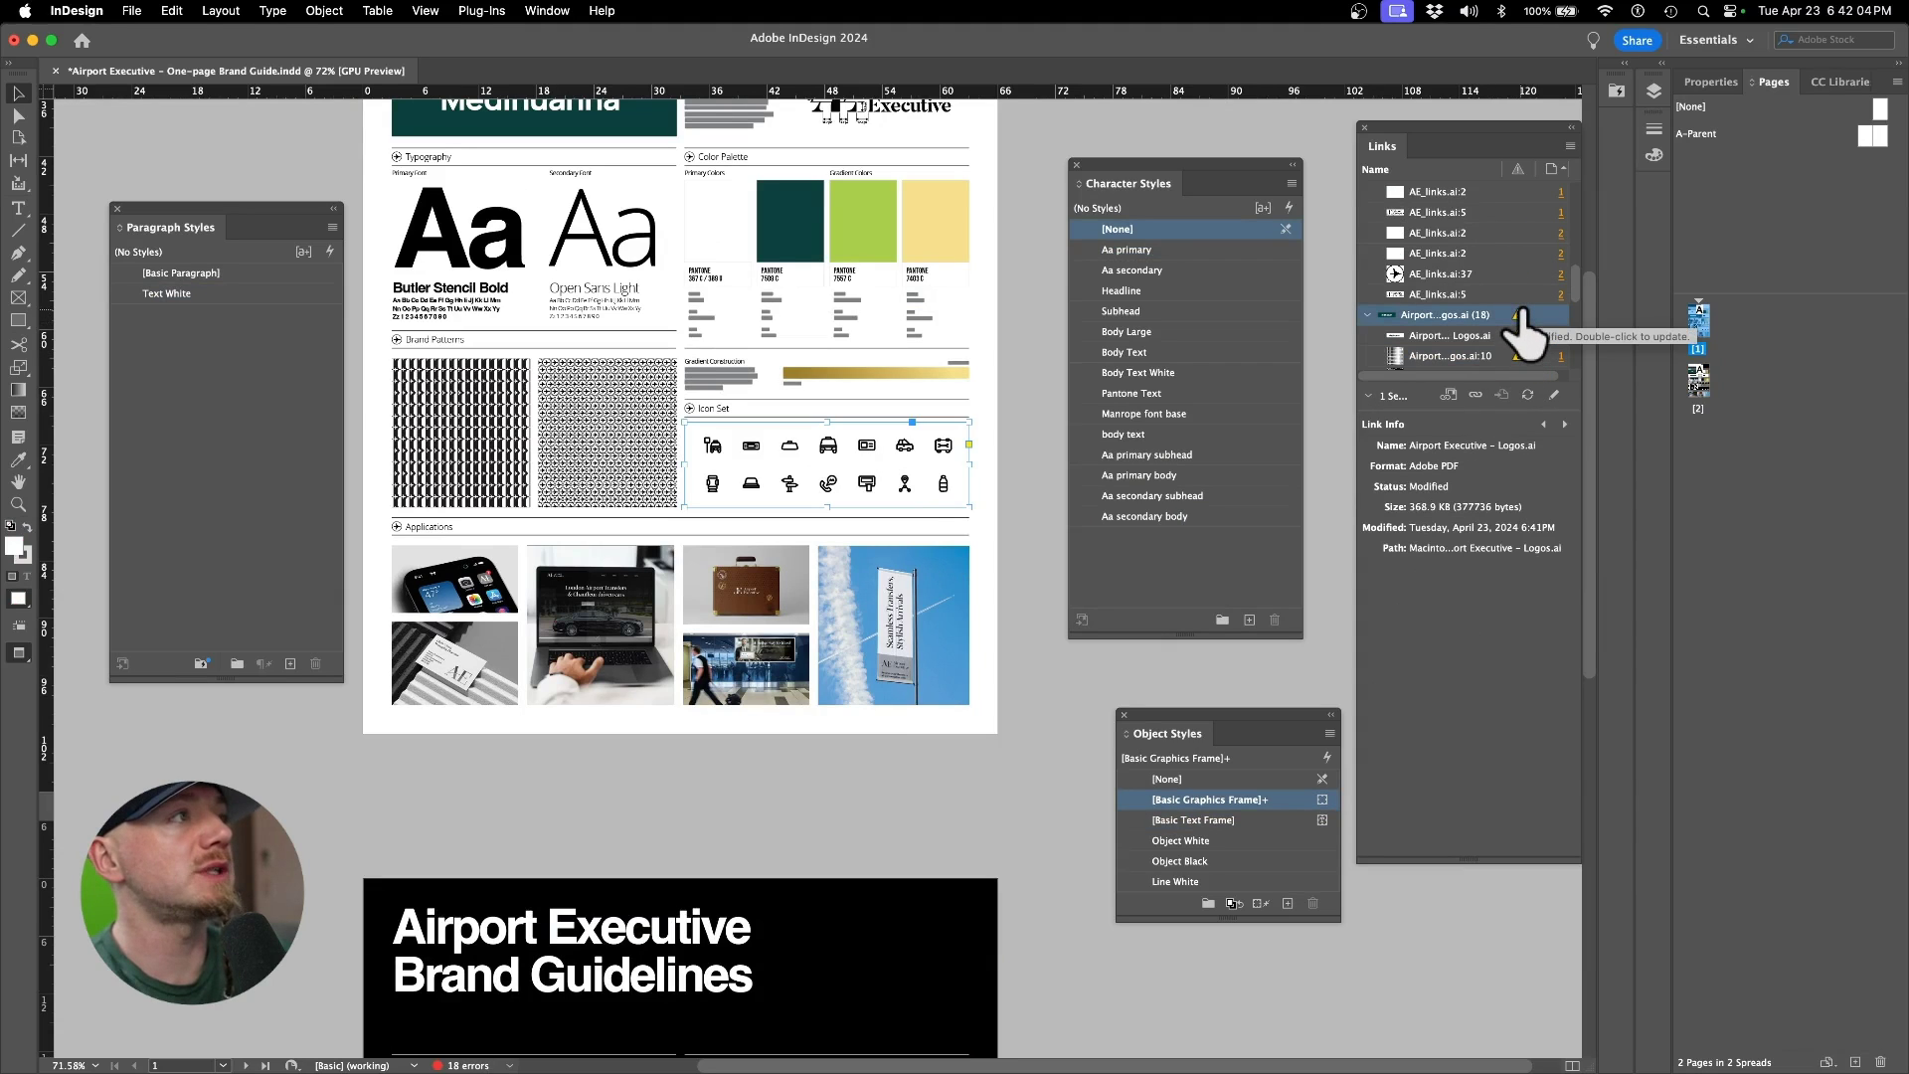
double_click(1520, 316)
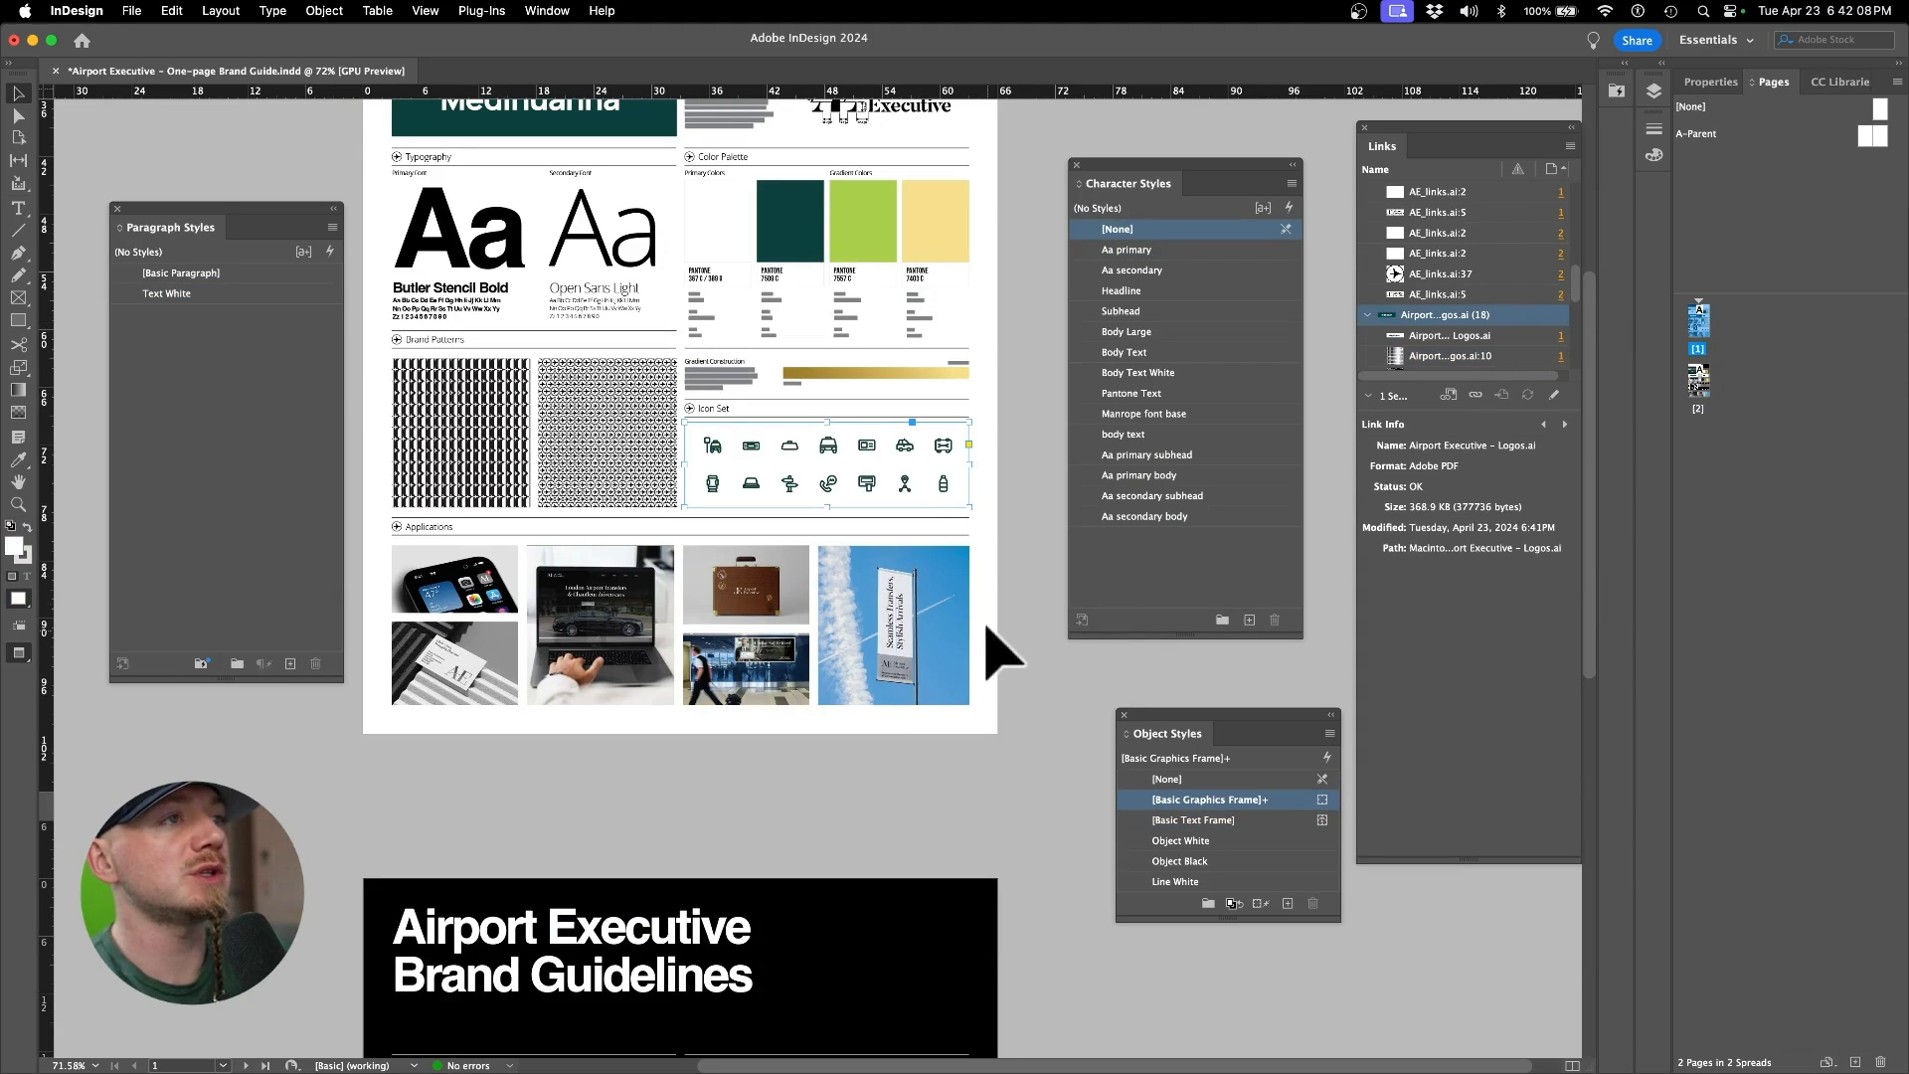
scroll(840, 473, "up", 1)
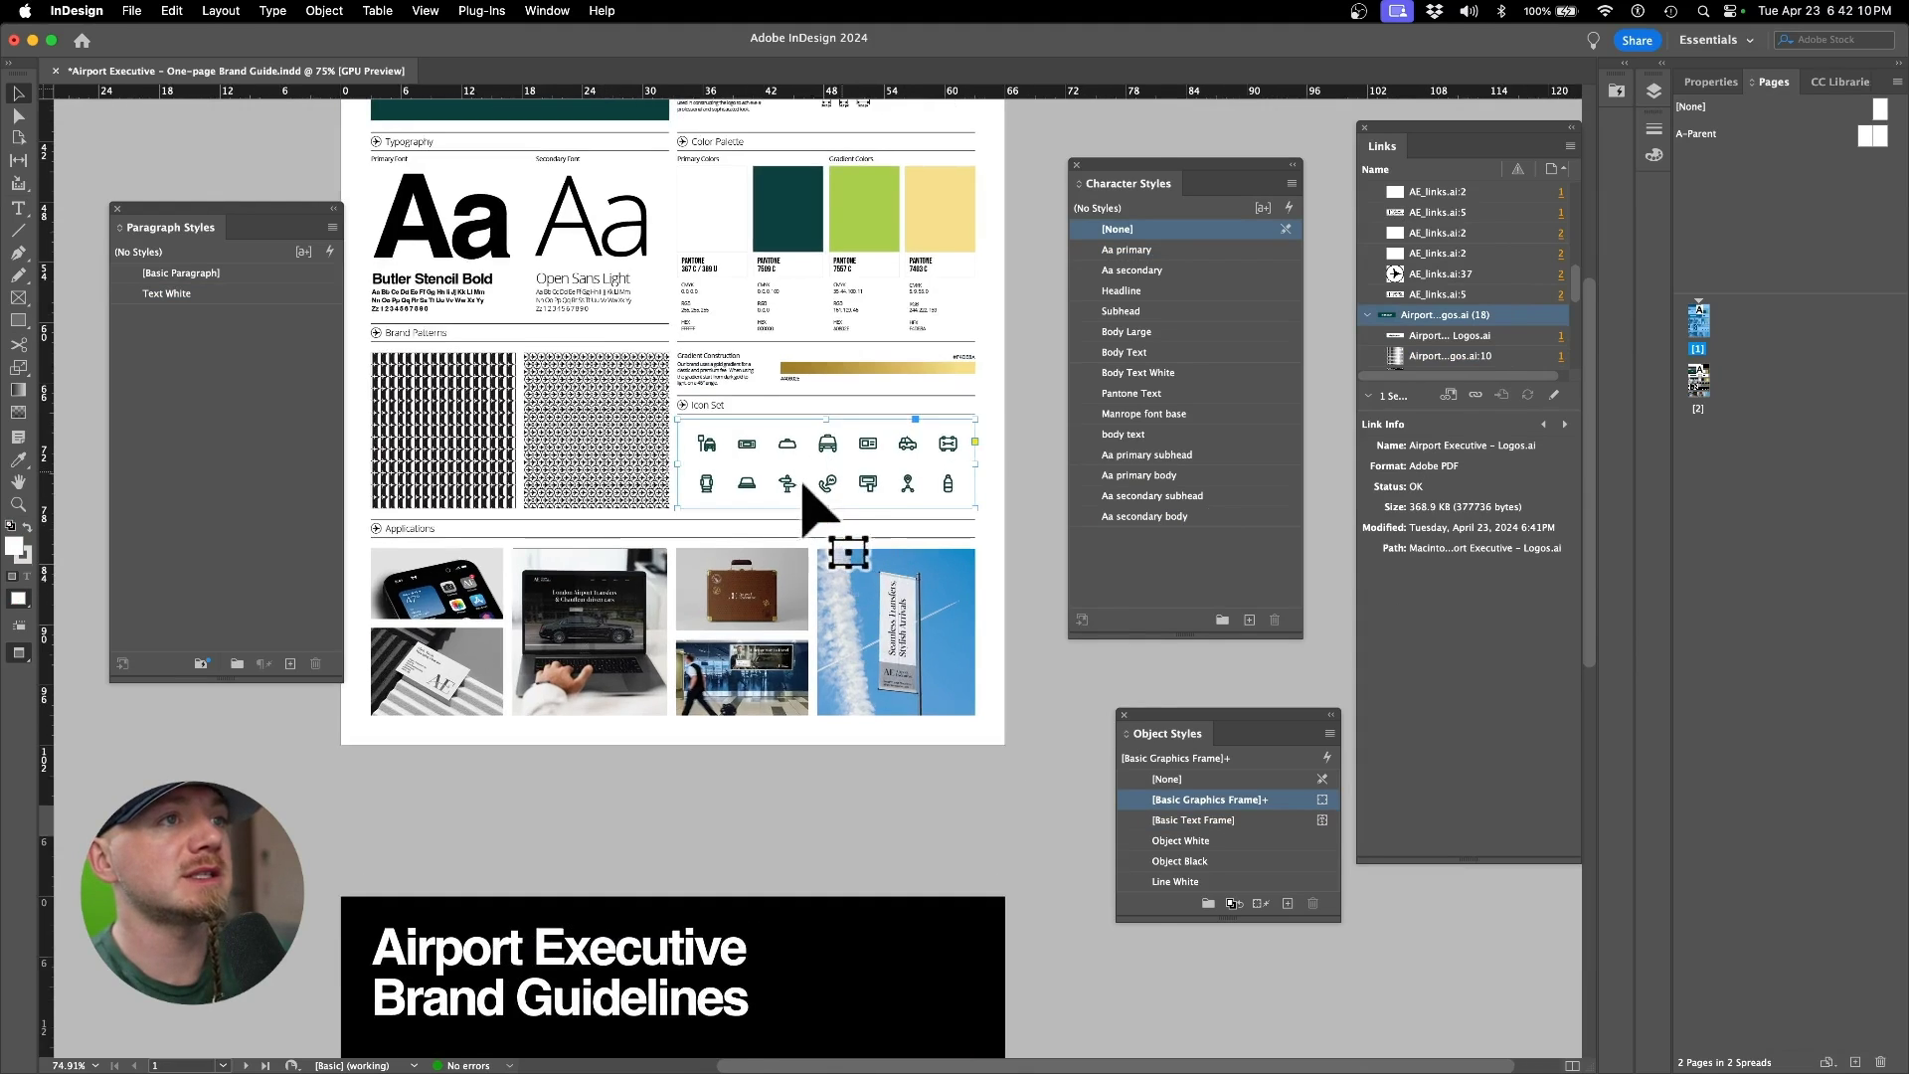
scroll(814, 509, "up", 5)
scroll(766, 463, "down", 5)
scroll(810, 468, "up", 3)
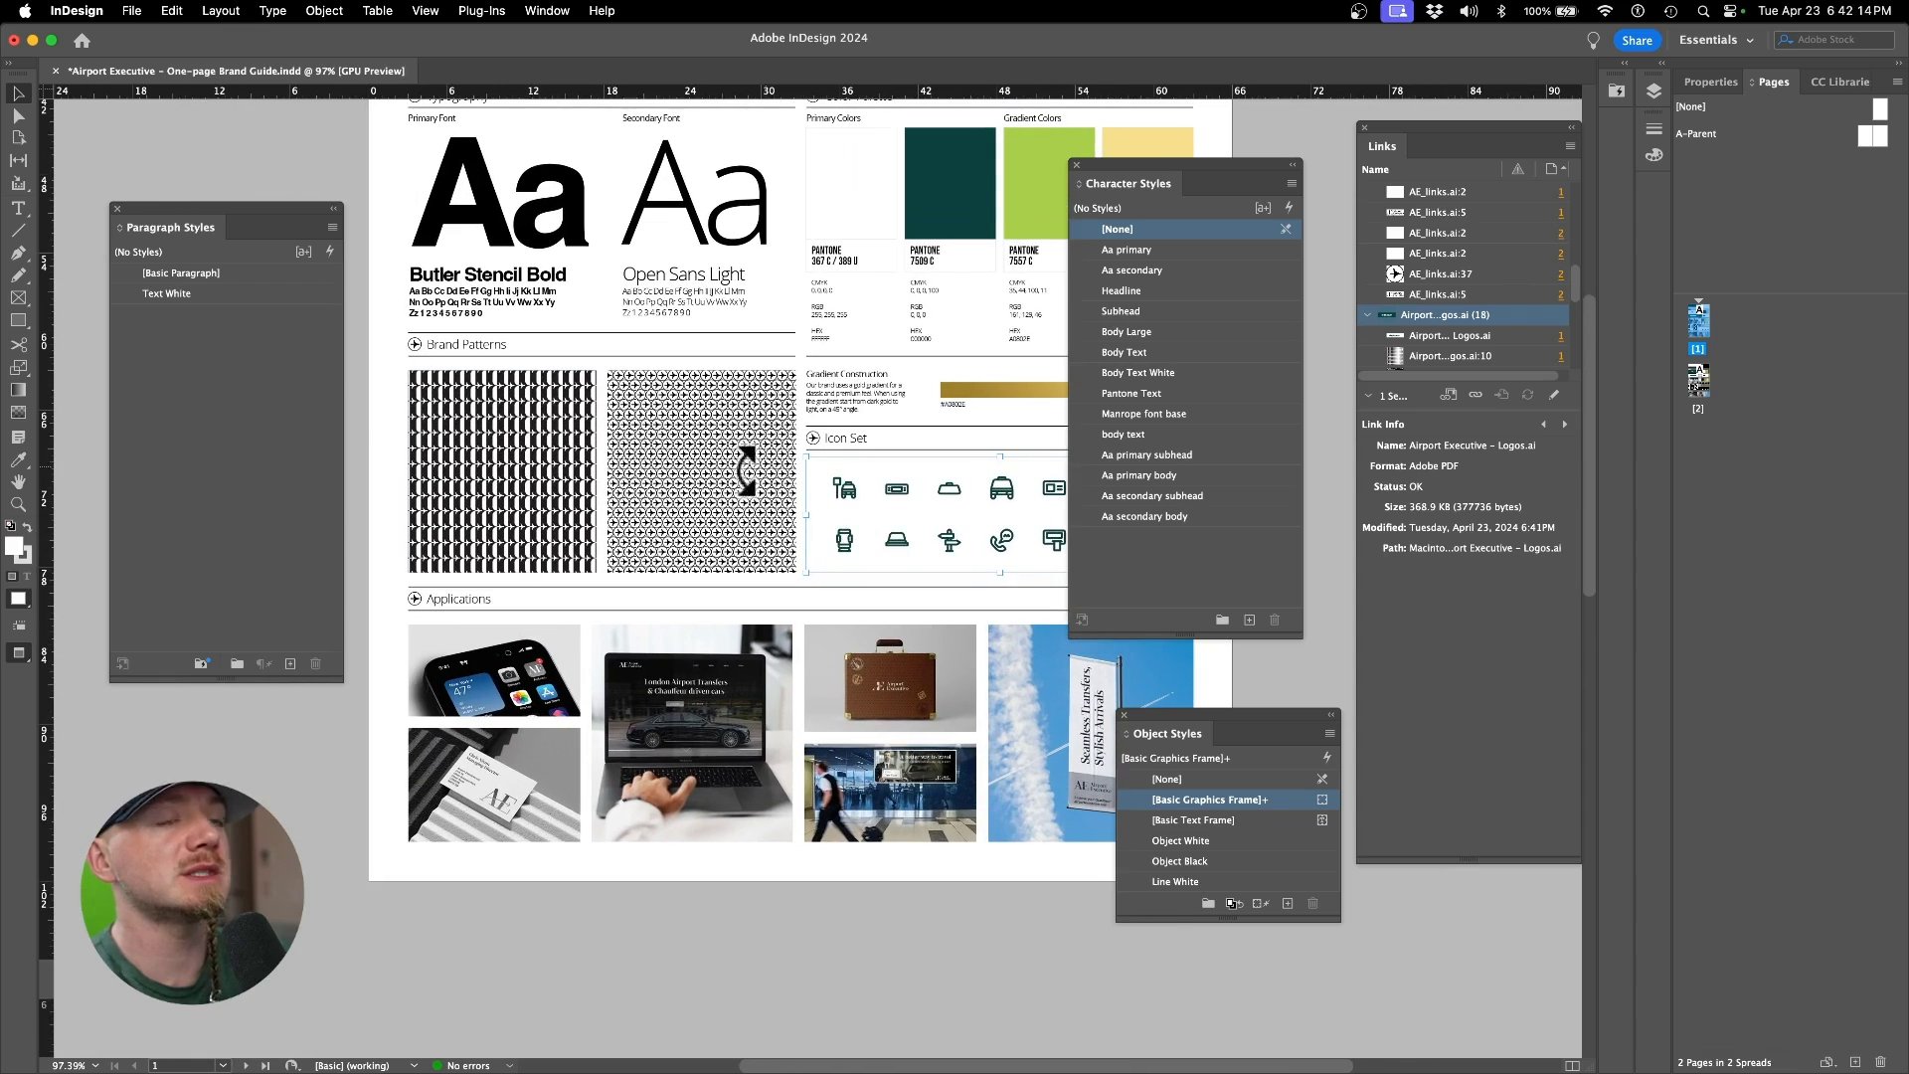
Step: Check the logos file in Illustrator, then return to the InDesign brand guide
key("super+Tab")
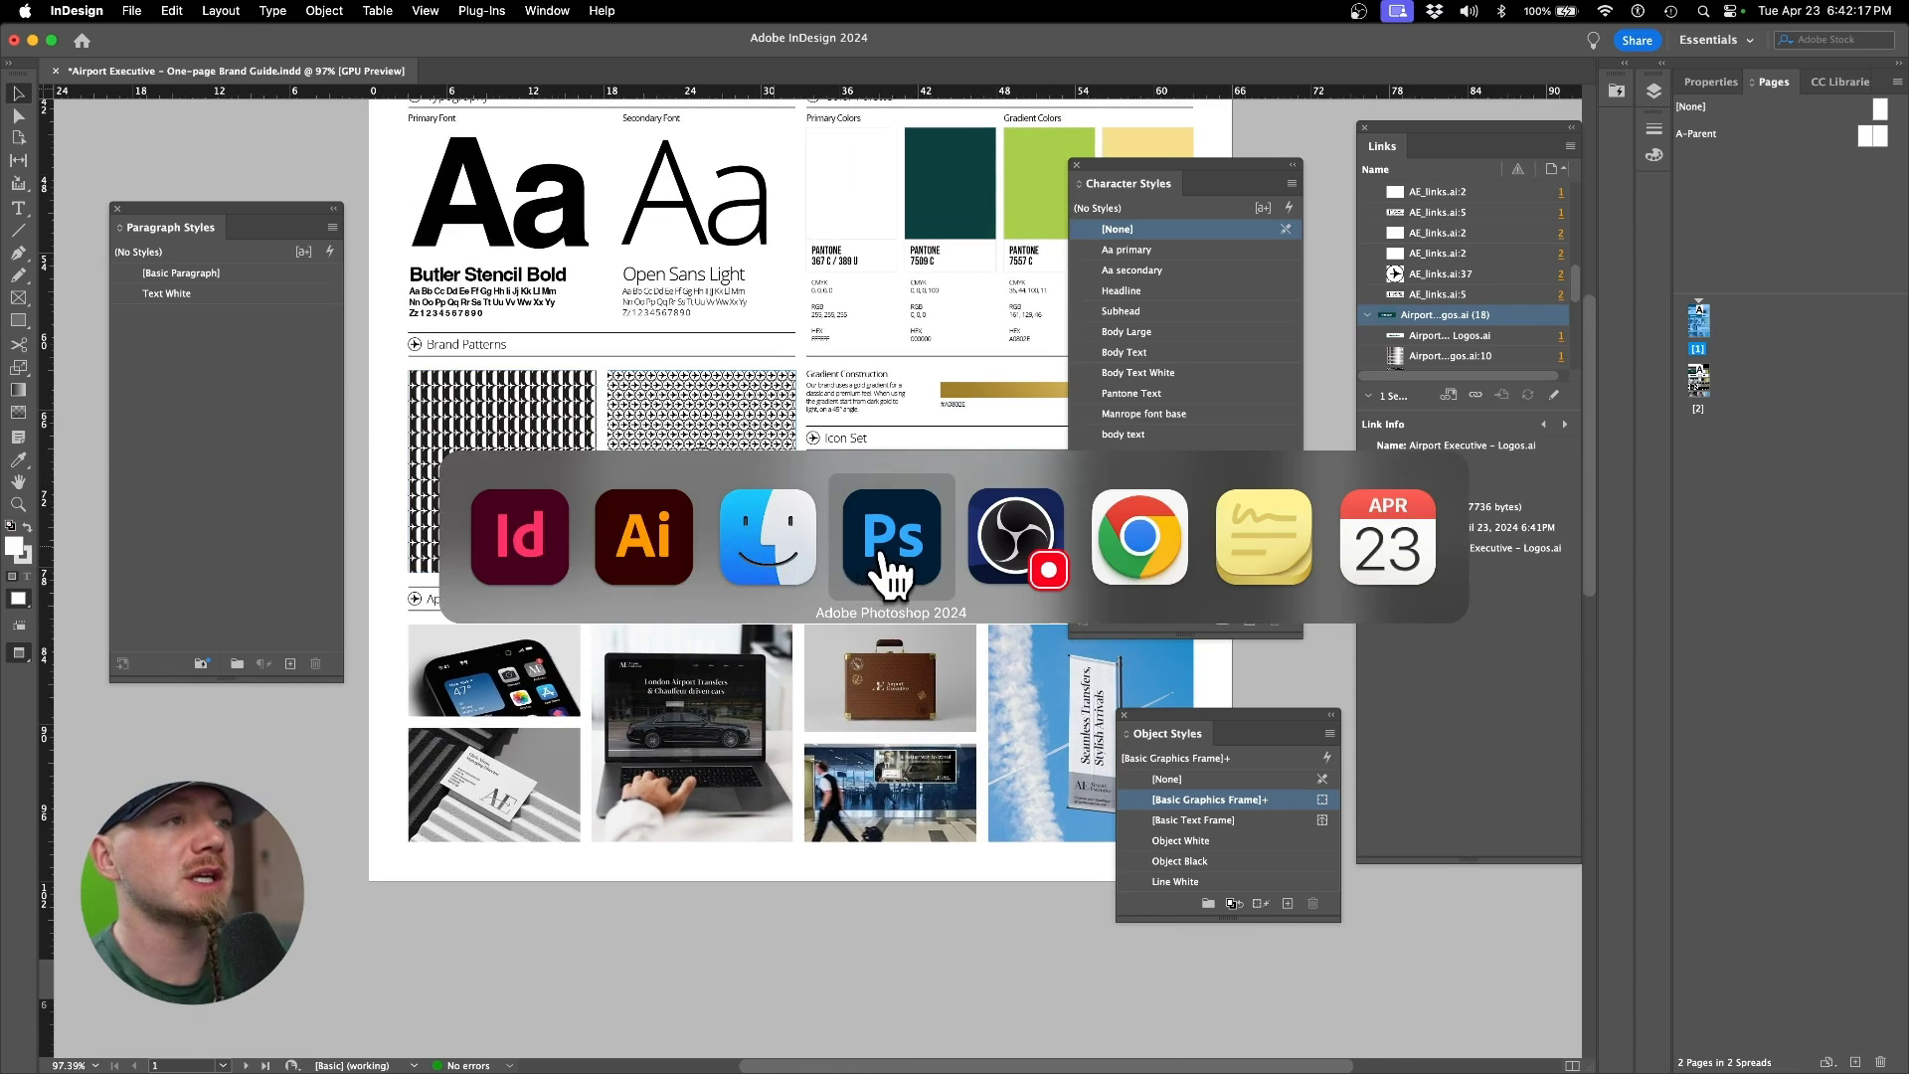
left_click(637, 563)
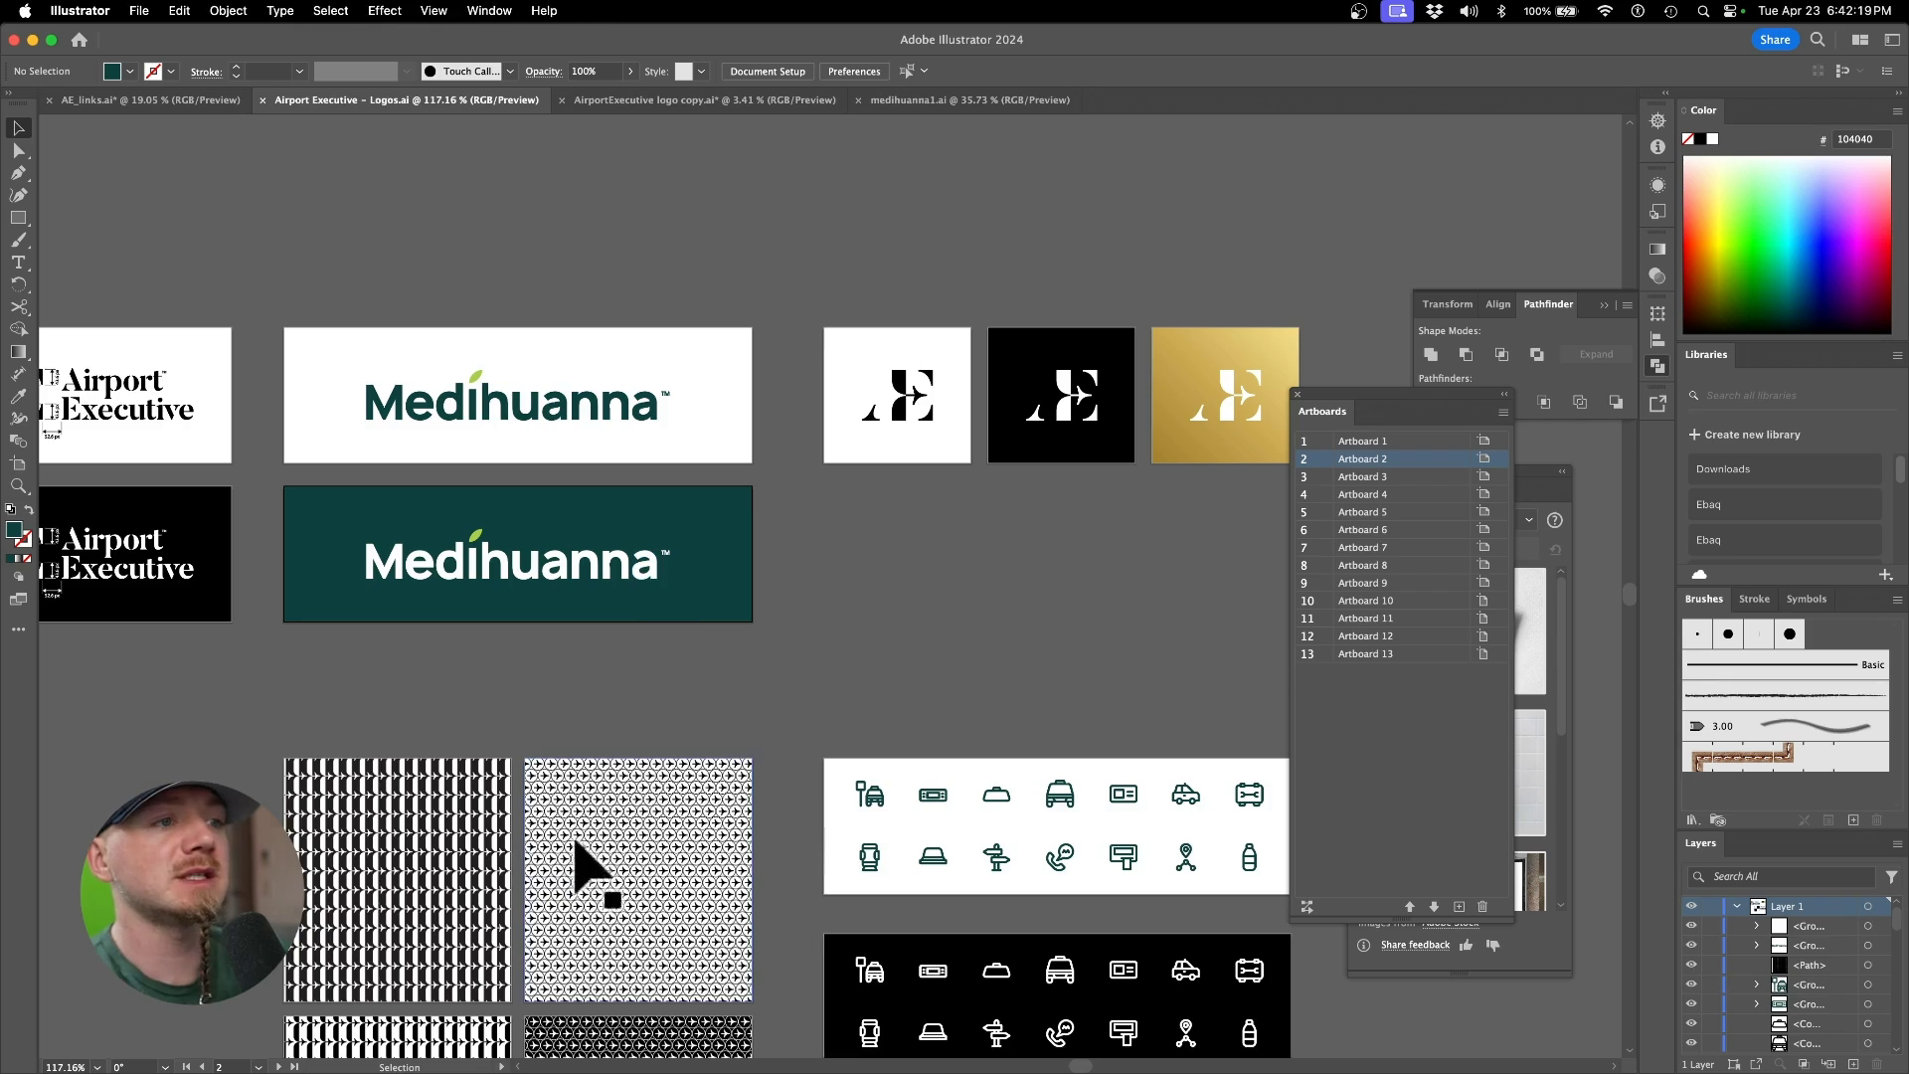
scroll(597, 865, "down", 3)
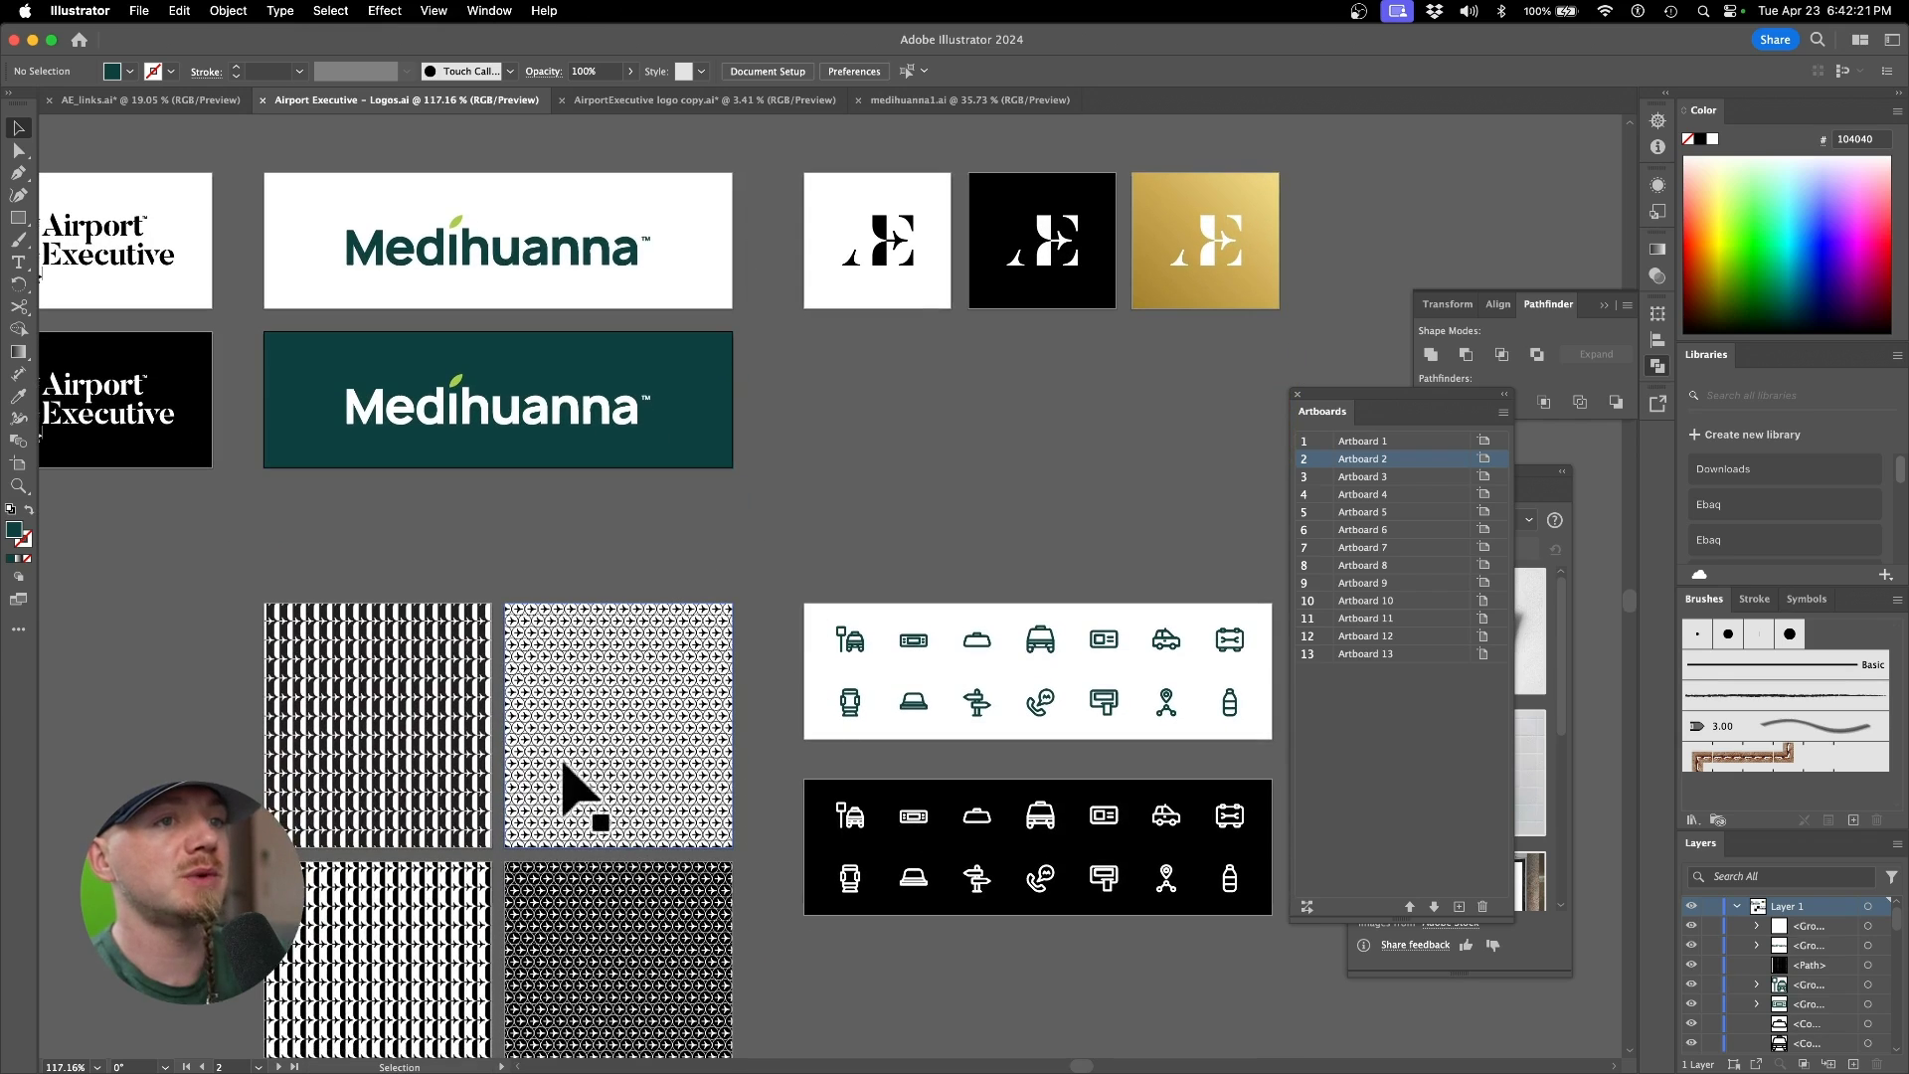
key("super+Tab")
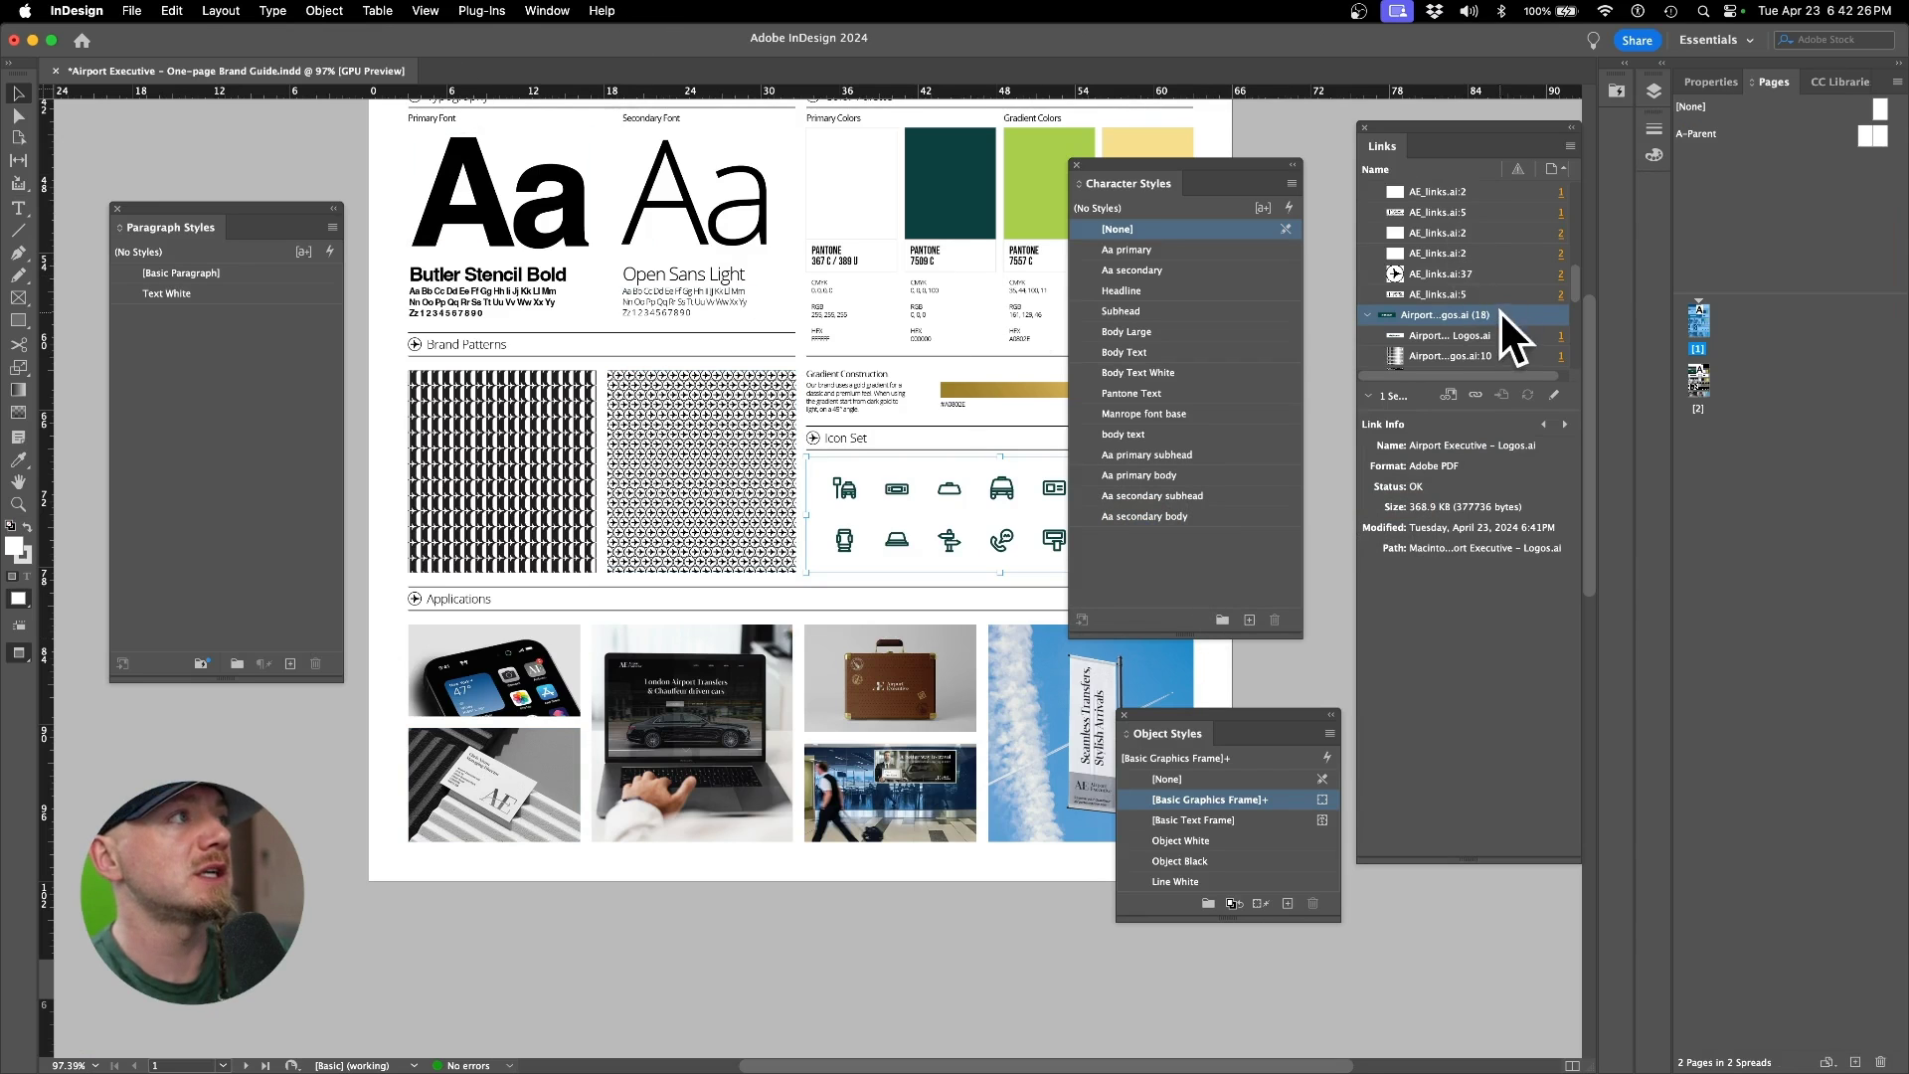
Step: Select the Applications laptop mockup, hide all floating panels, and bring up Finder's Macbook folder
scroll(969, 392, "up", 5)
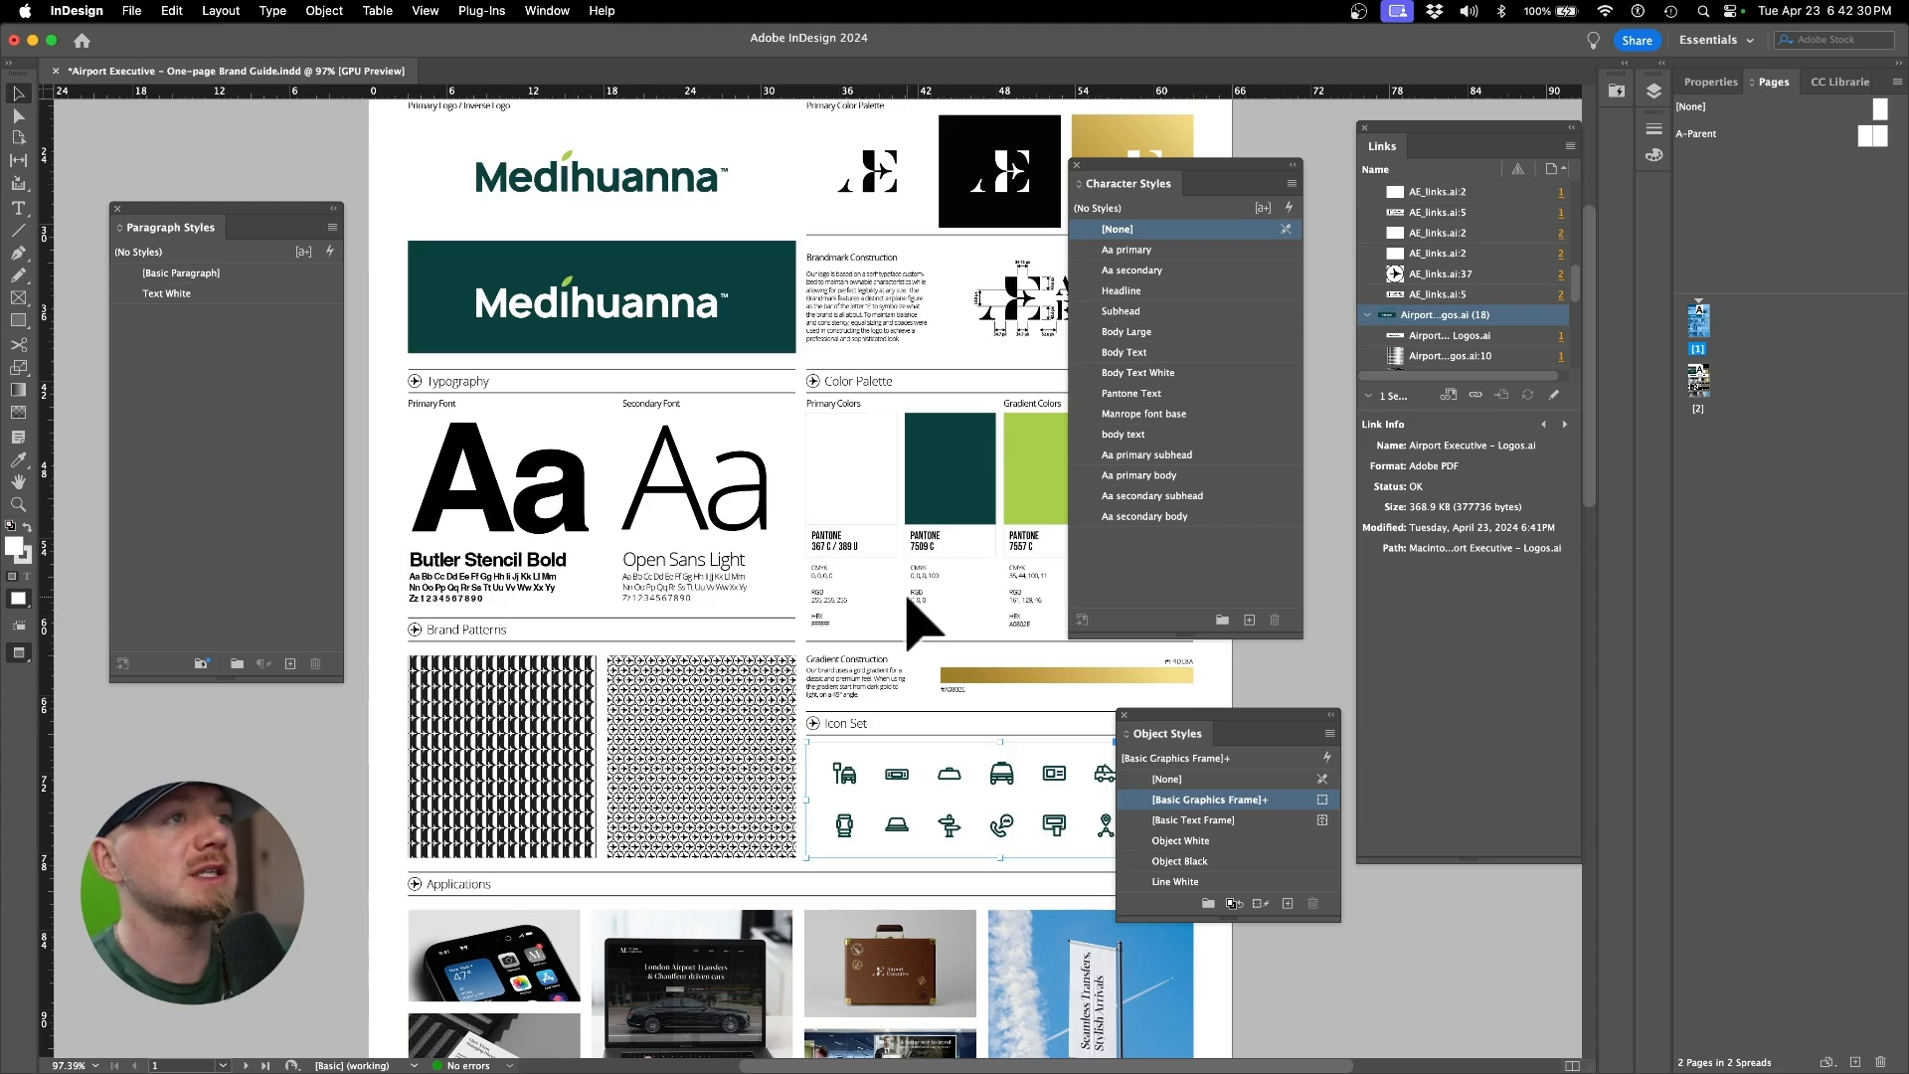
scroll(871, 701, "down", 8)
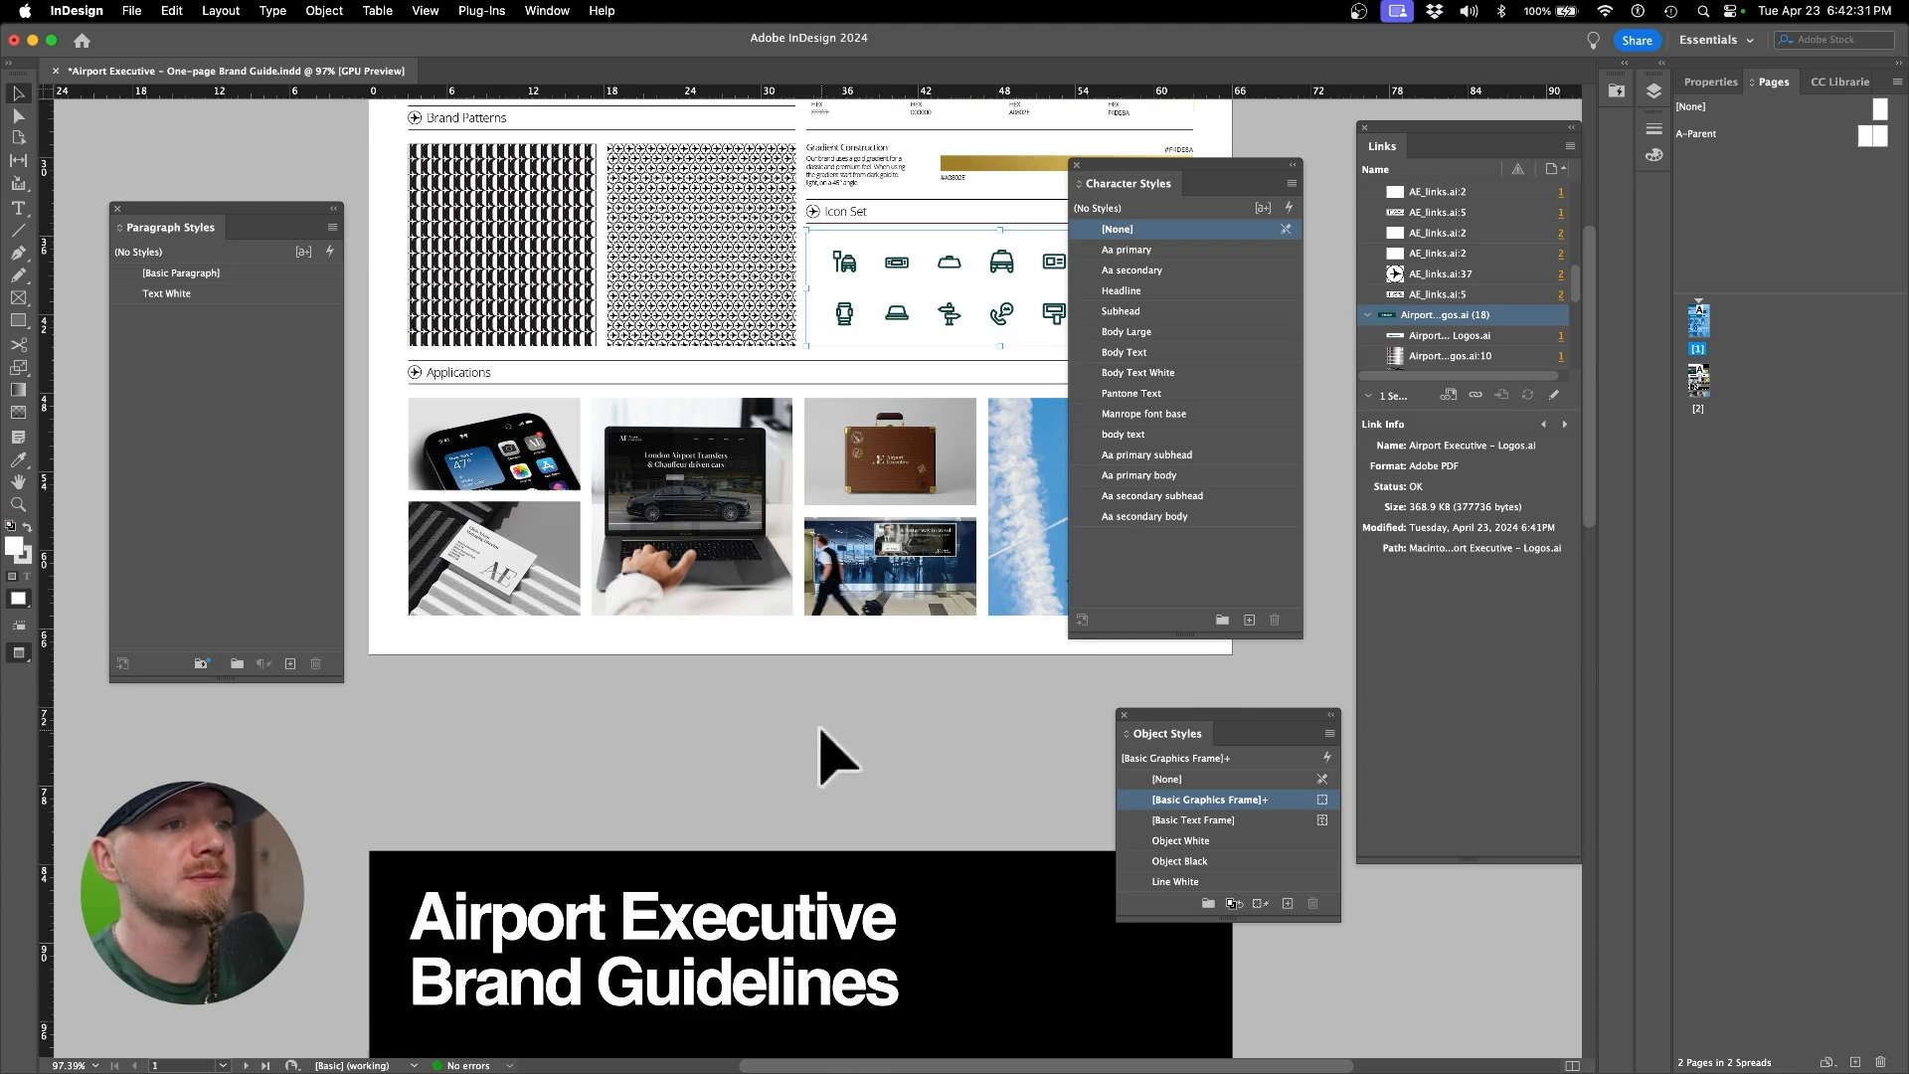
left_click(737, 518)
key("shift+Tab")
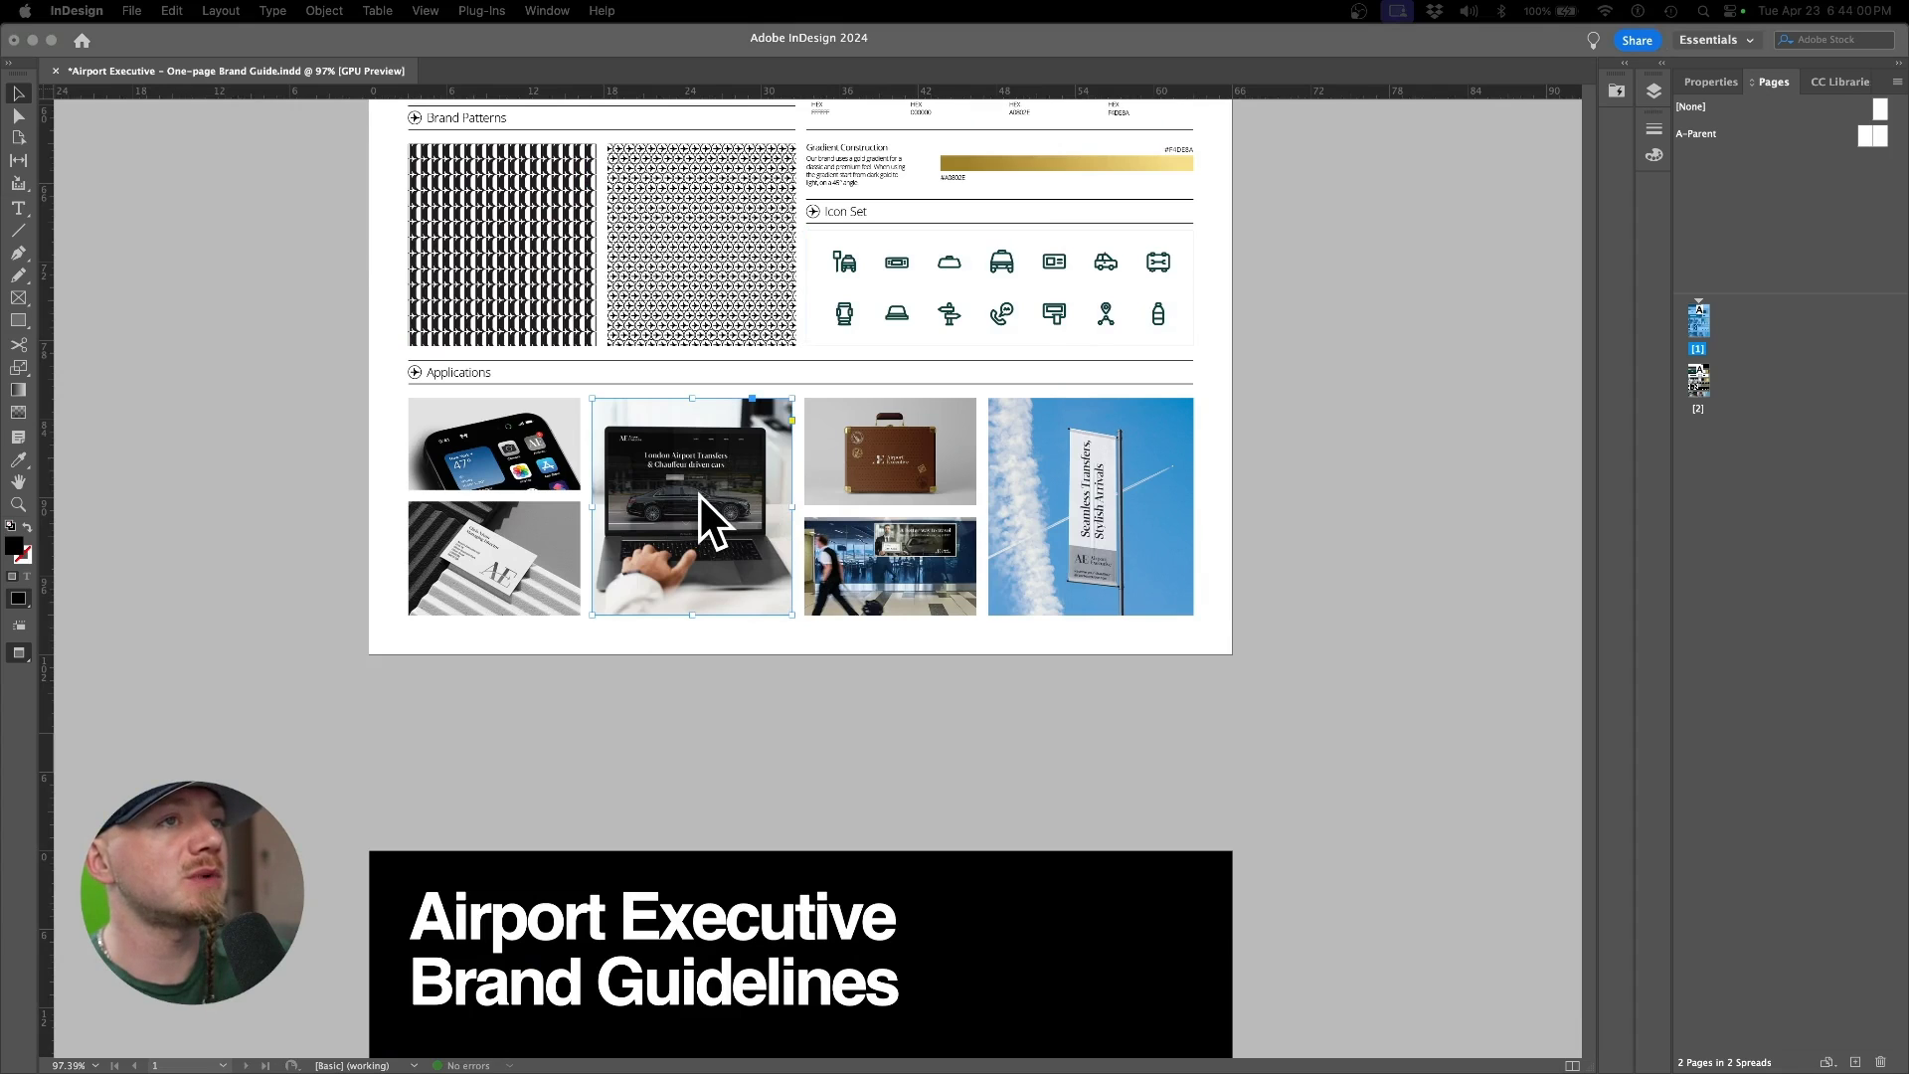
key("super+Tab")
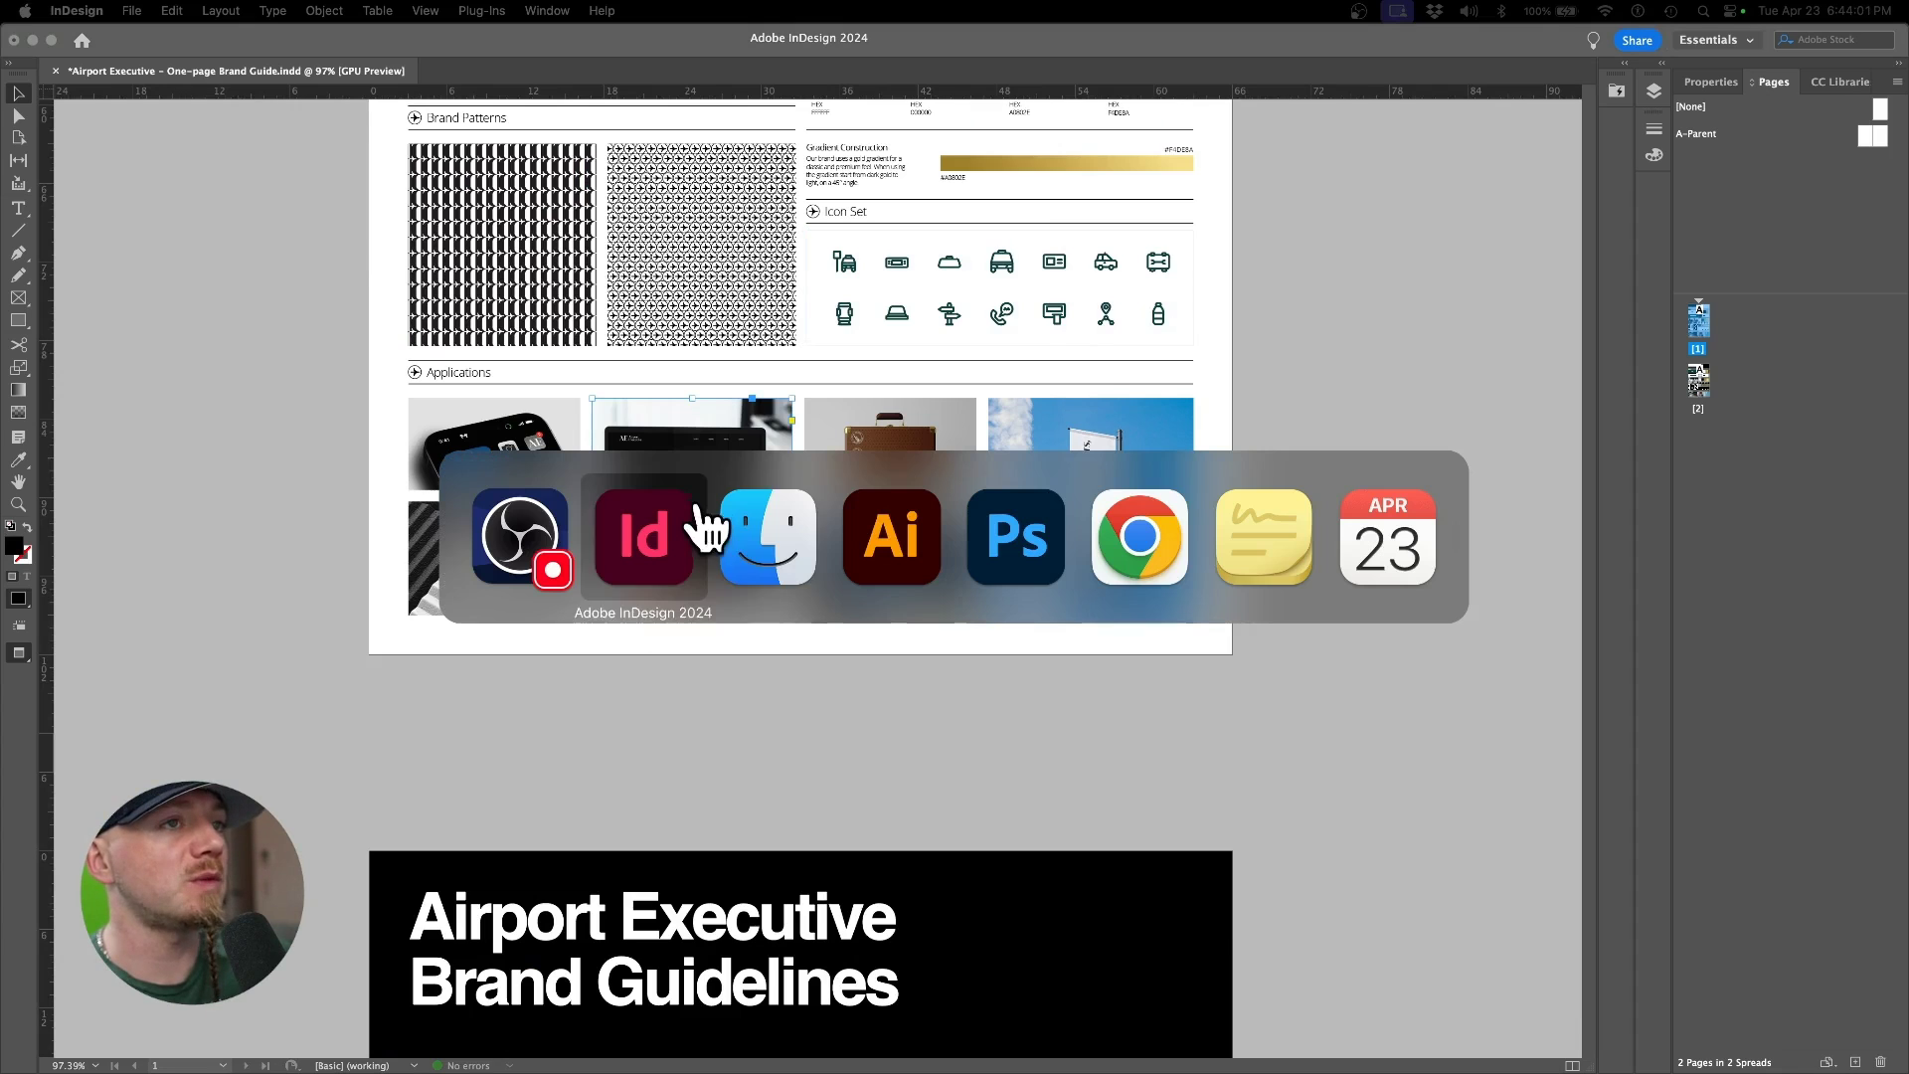
left_click(786, 542)
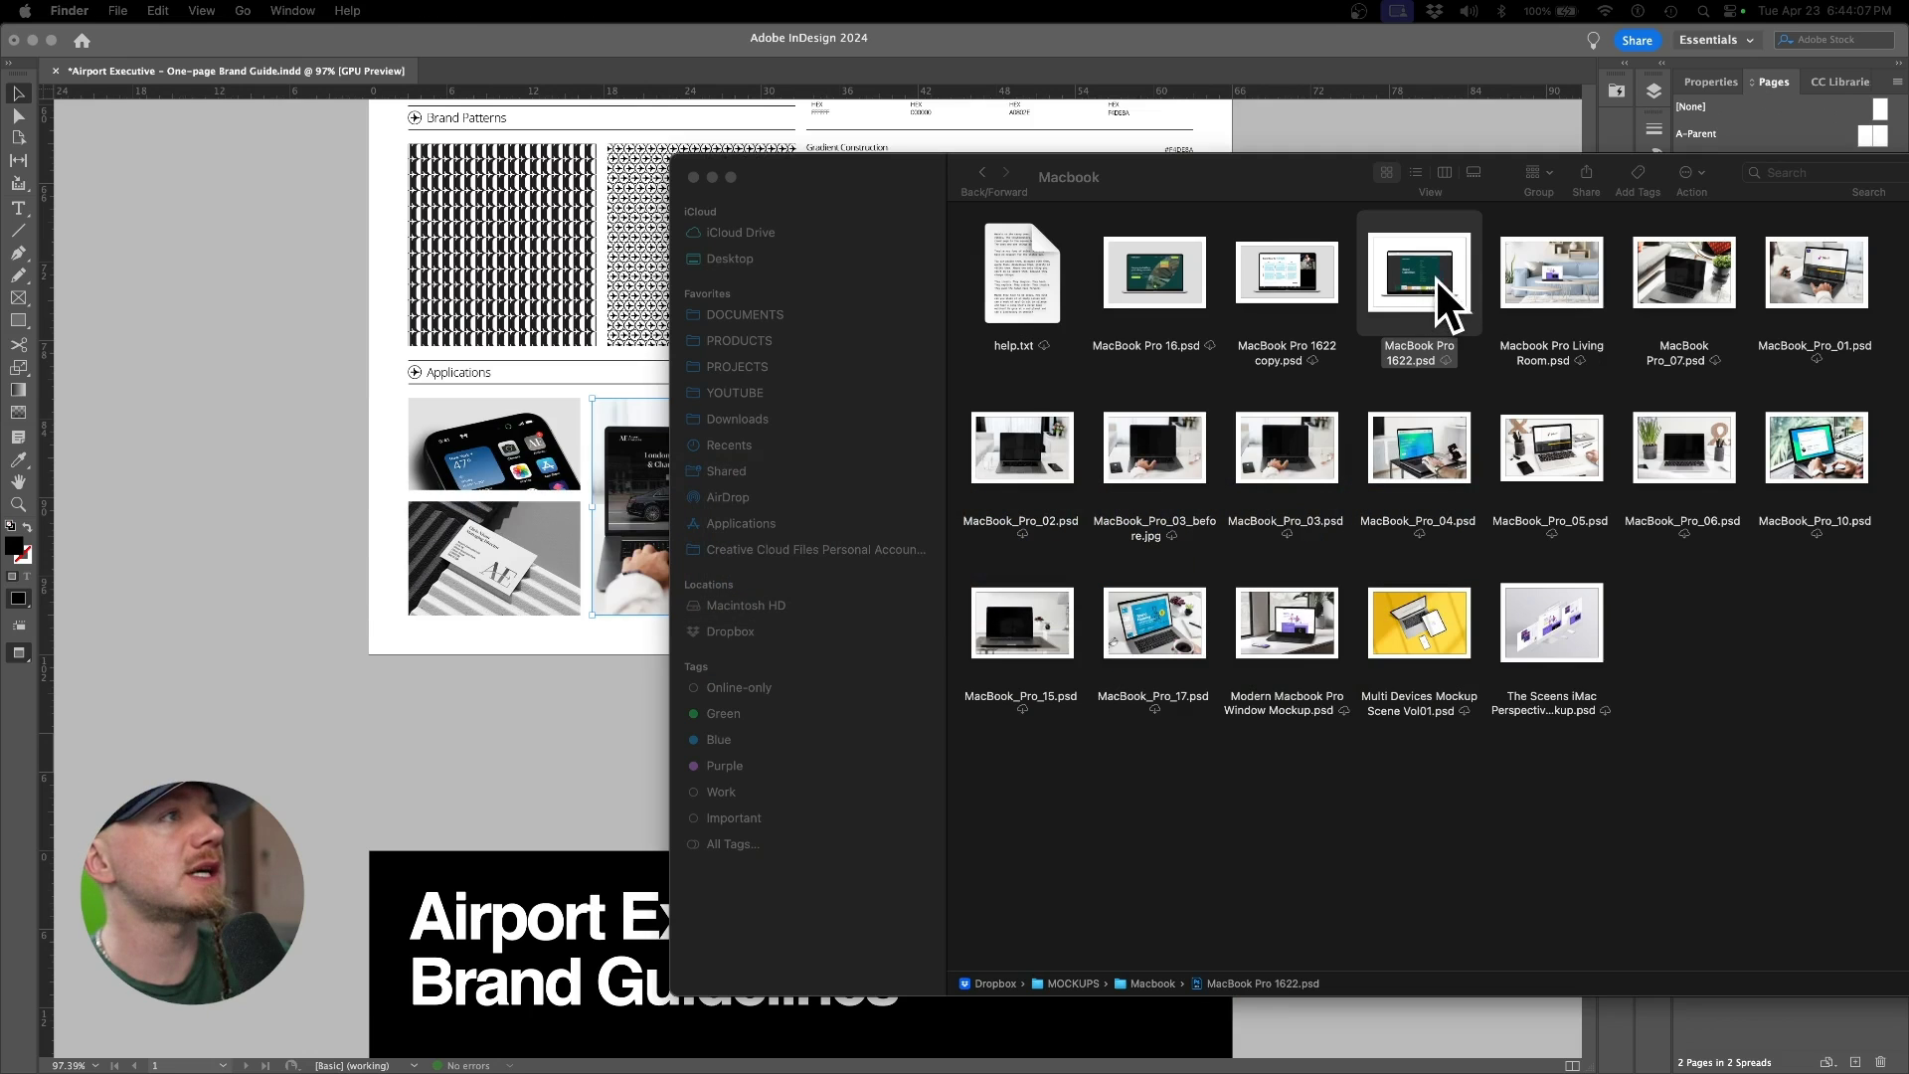
Step: Drag MacBook Pro 16.psd from the Macbook folder onto the selected laptop frame
left_click_drag(1239, 175, 1345, 169)
left_click(1283, 278)
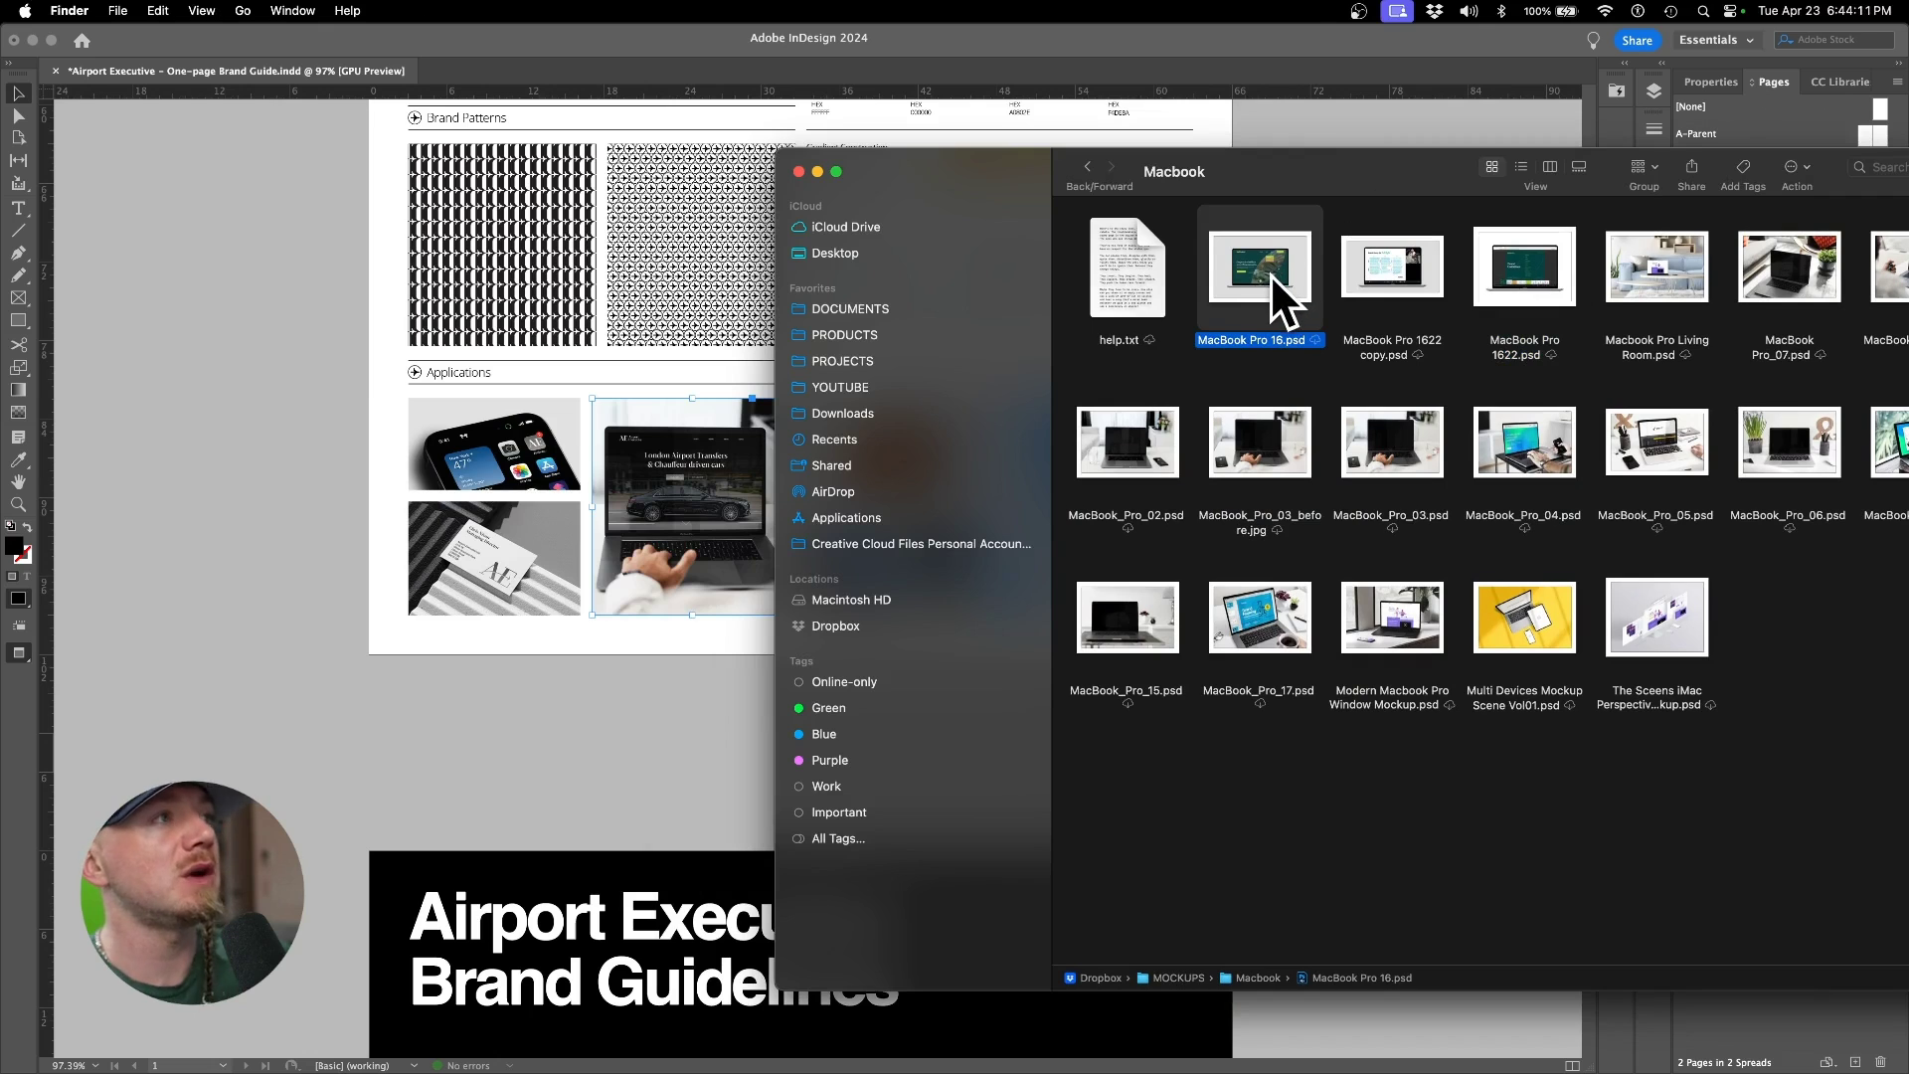
left_click_drag(1273, 275, 712, 509)
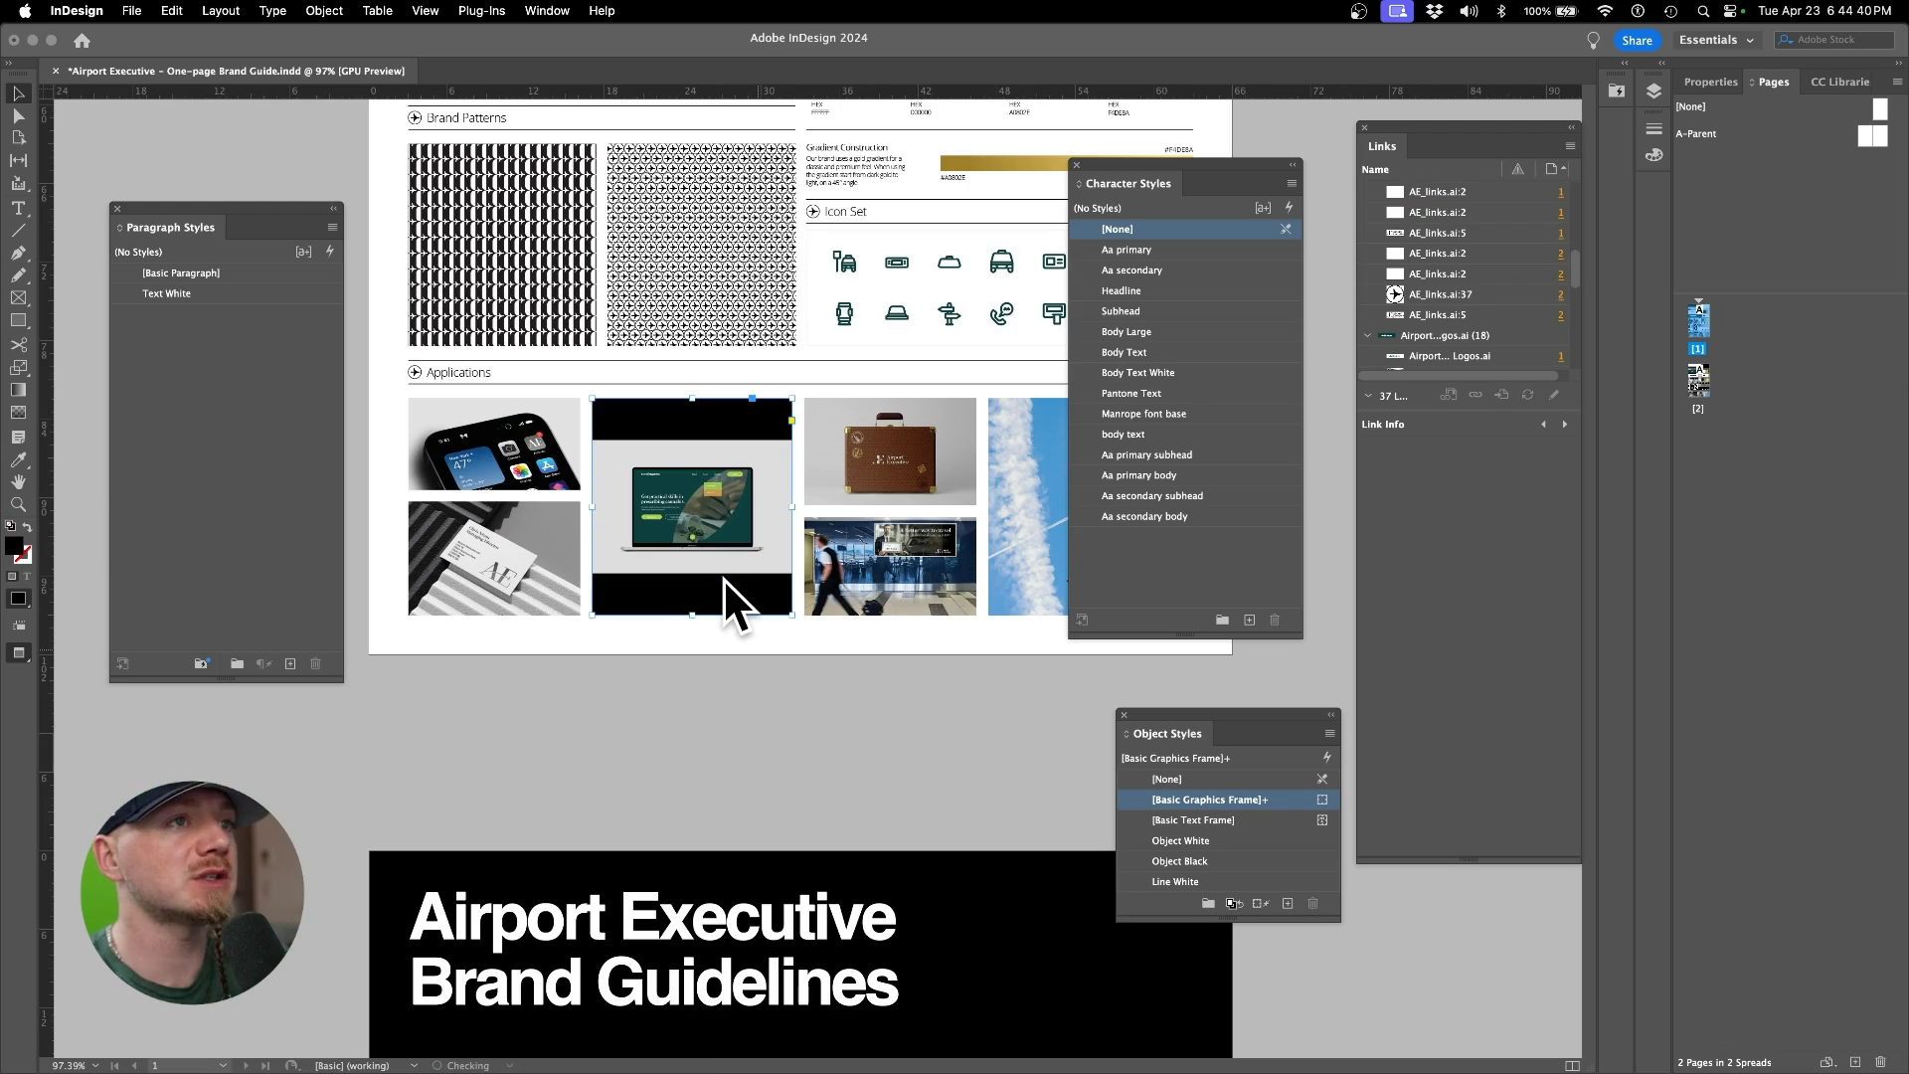
Step: Fill the laptop mockup frame with light grey sampled from the image, undoing a stray resize
left_click(693, 506)
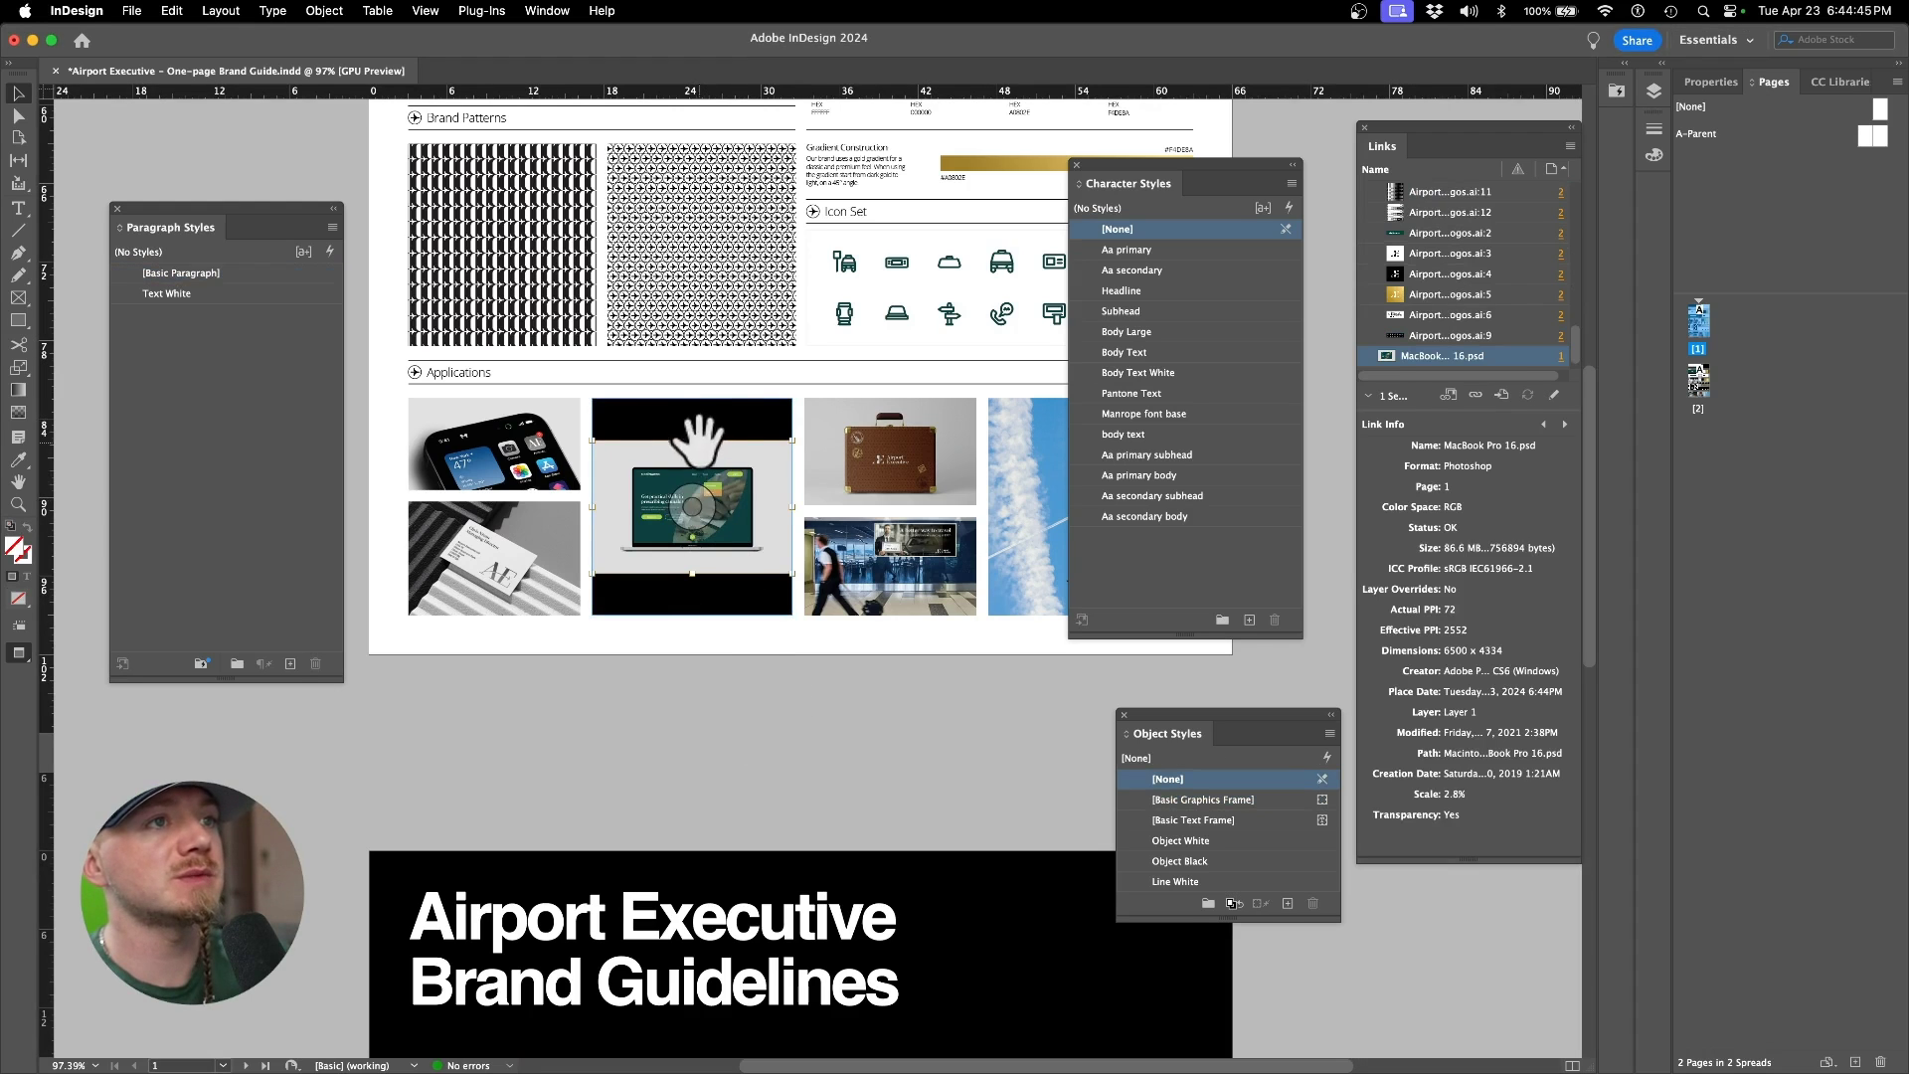
left_click_drag(693, 439, 704, 399)
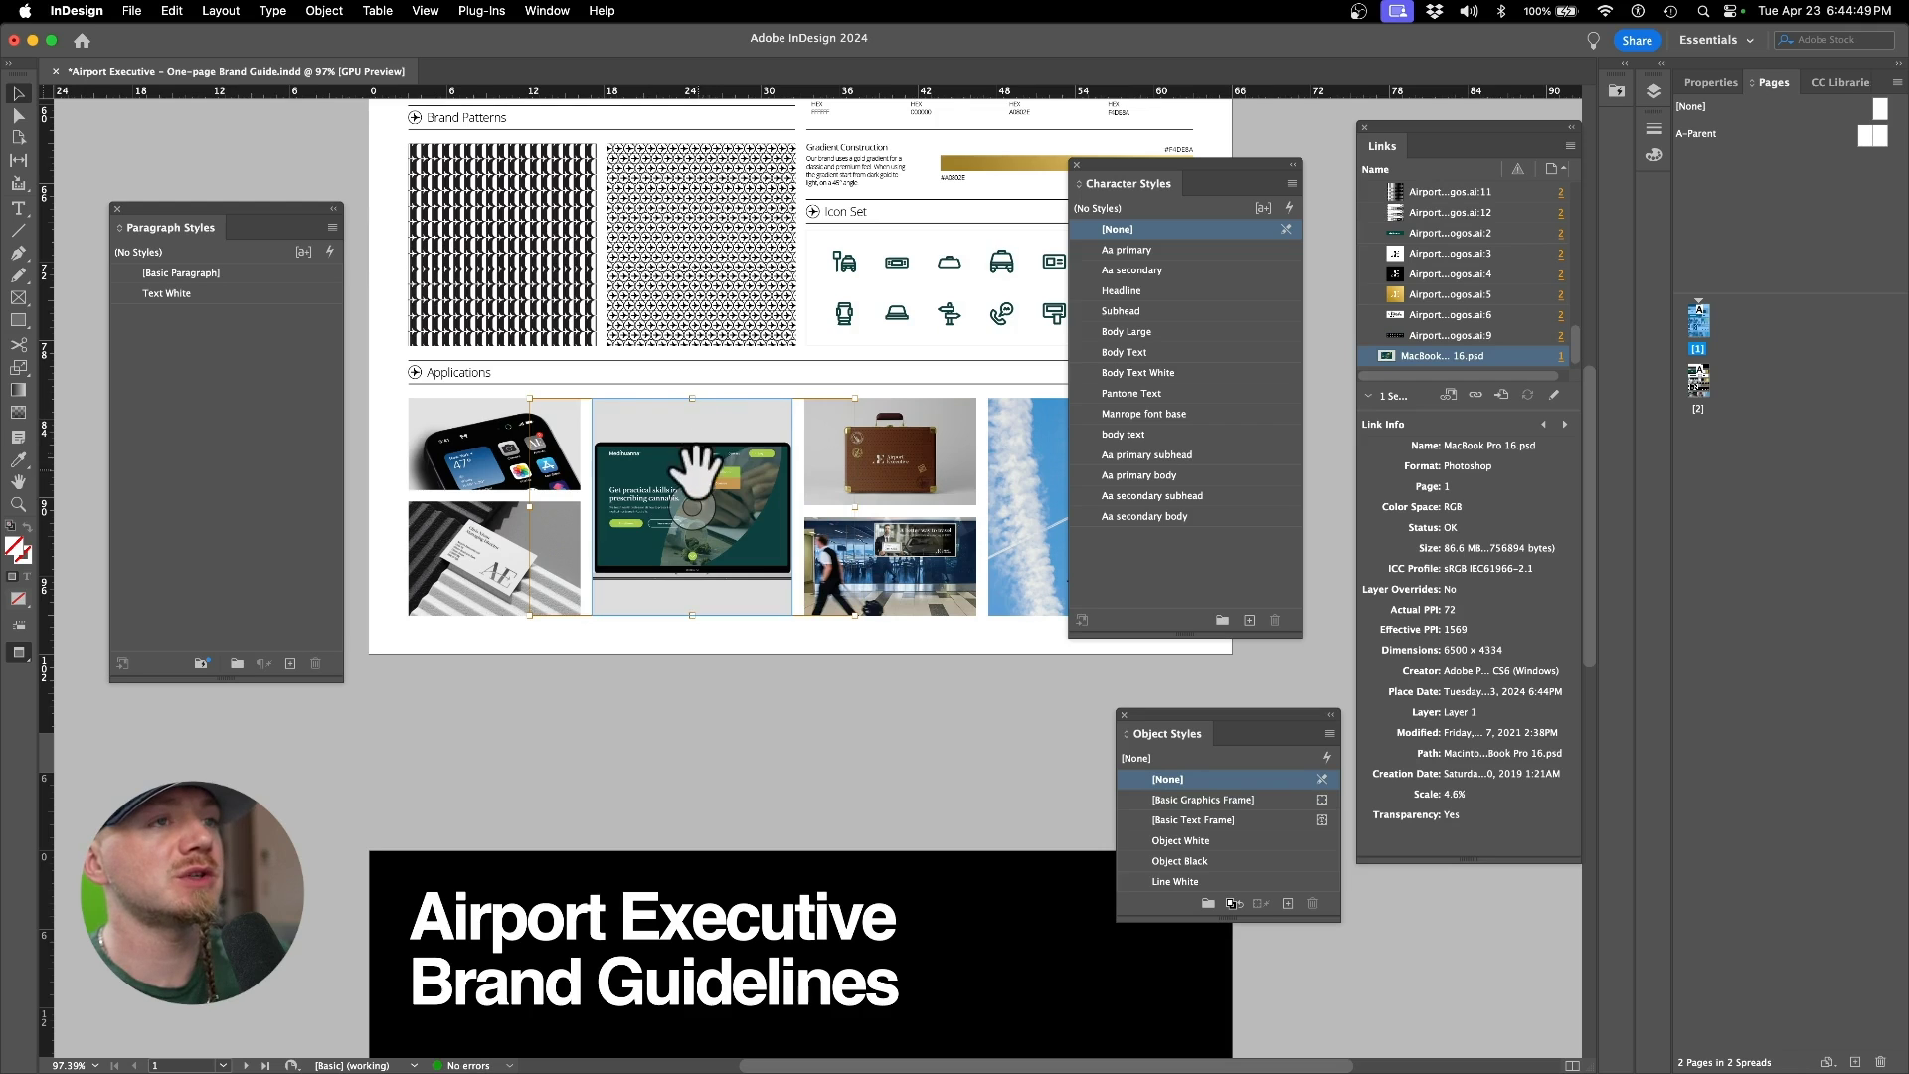
key("super+z")
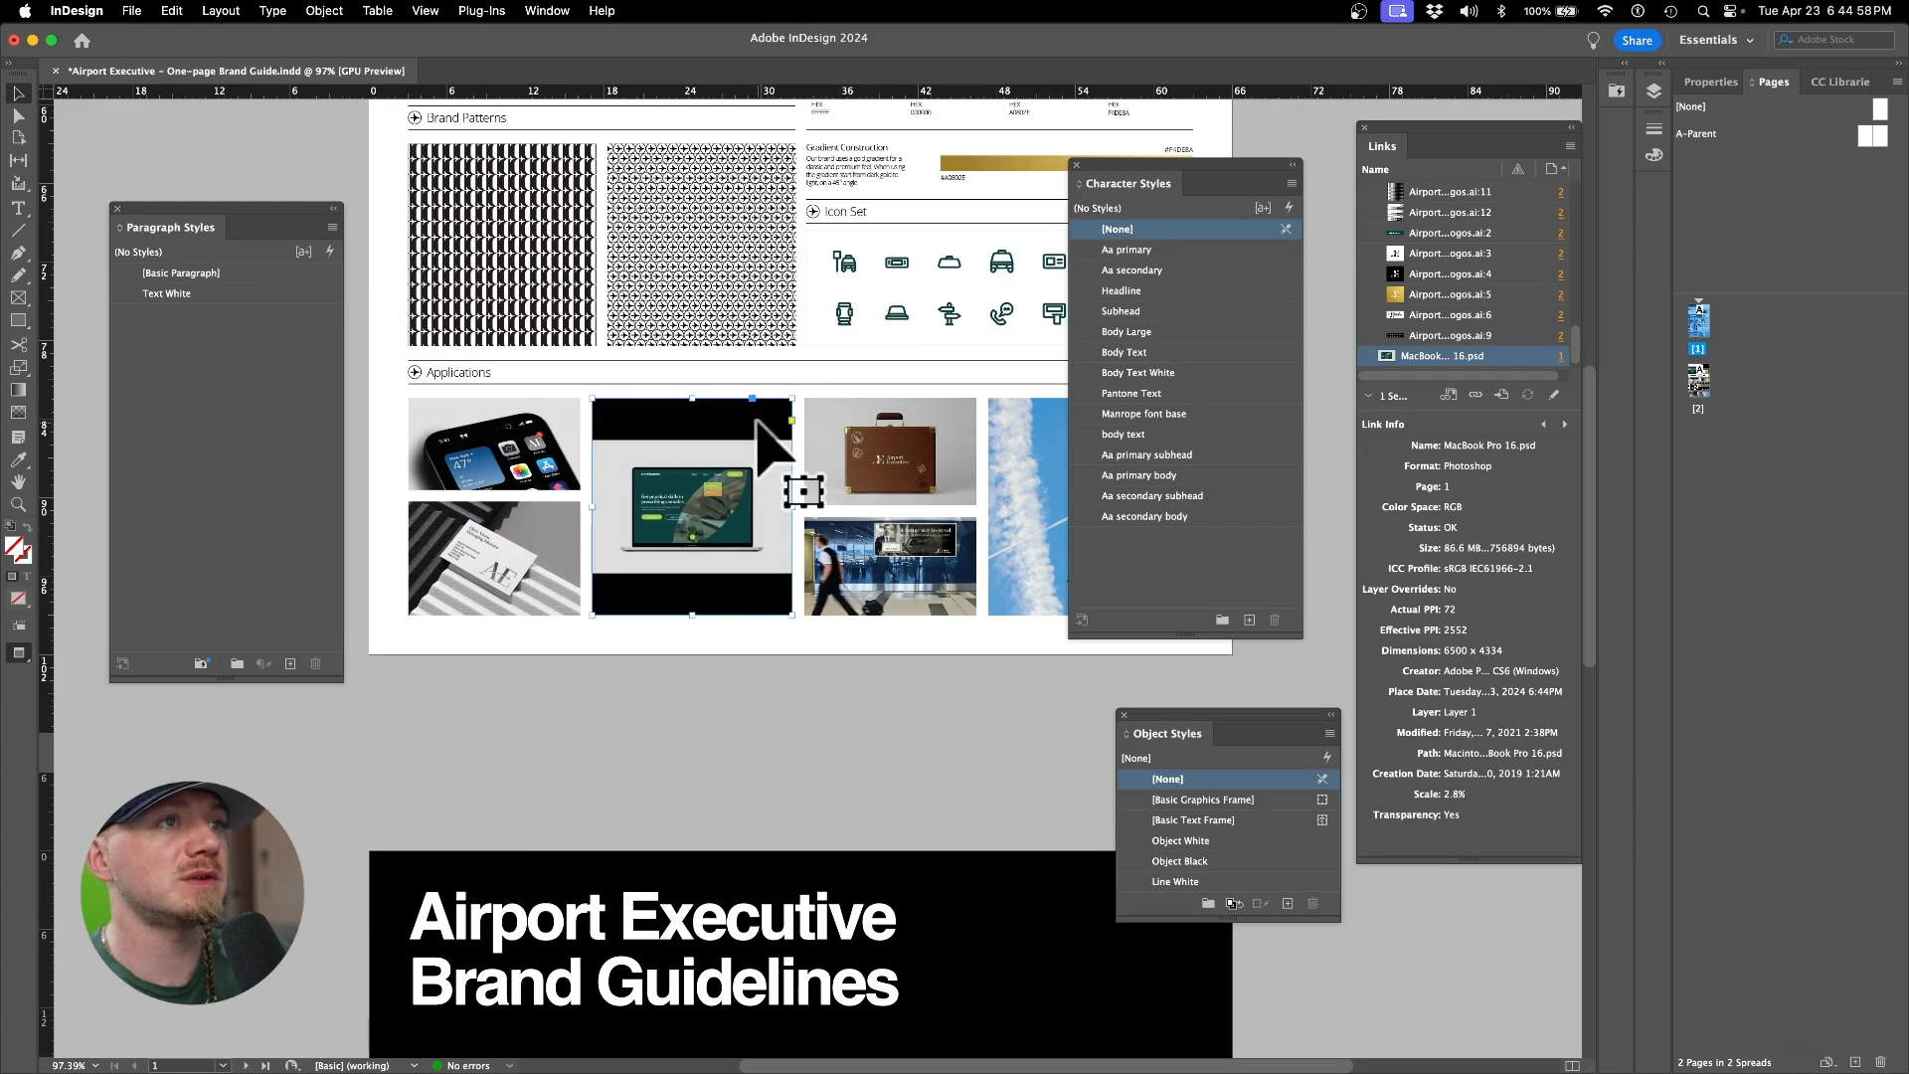
left_click(758, 423)
key("i")
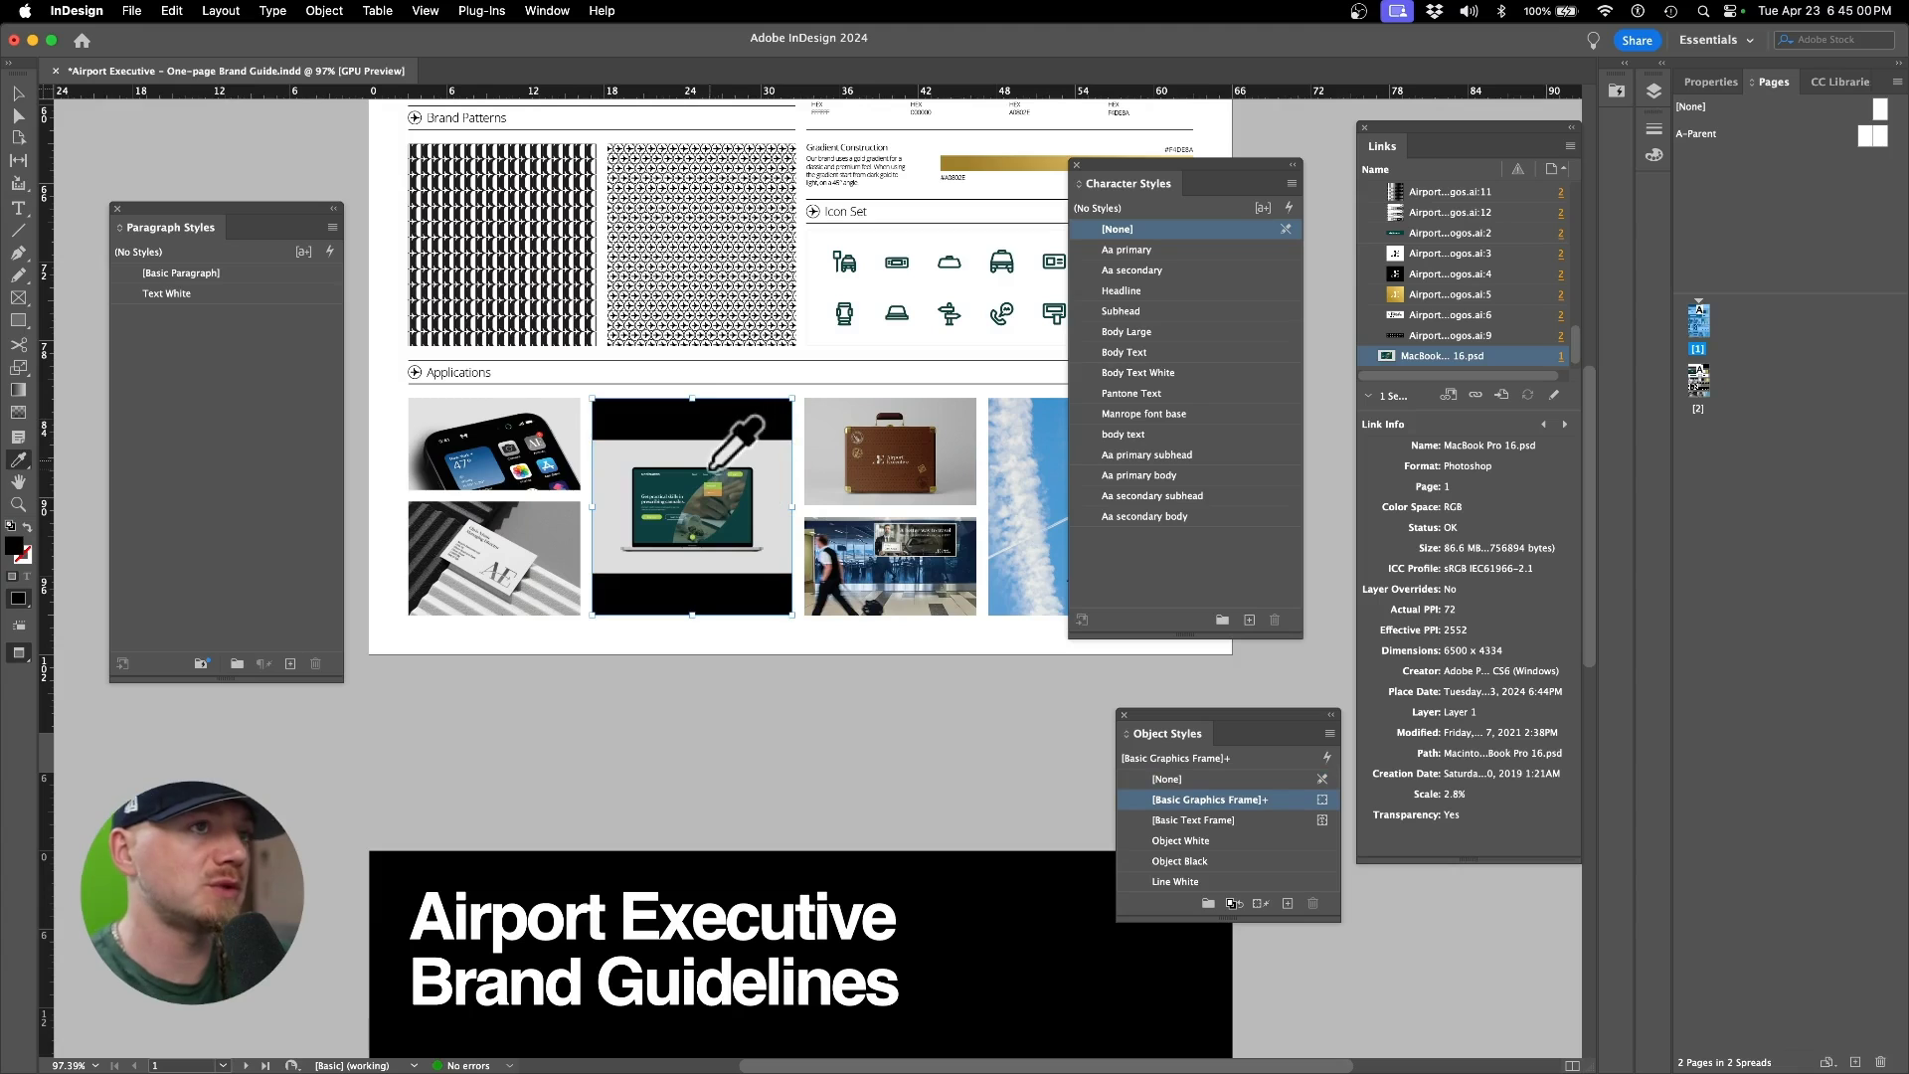
left_click(712, 452)
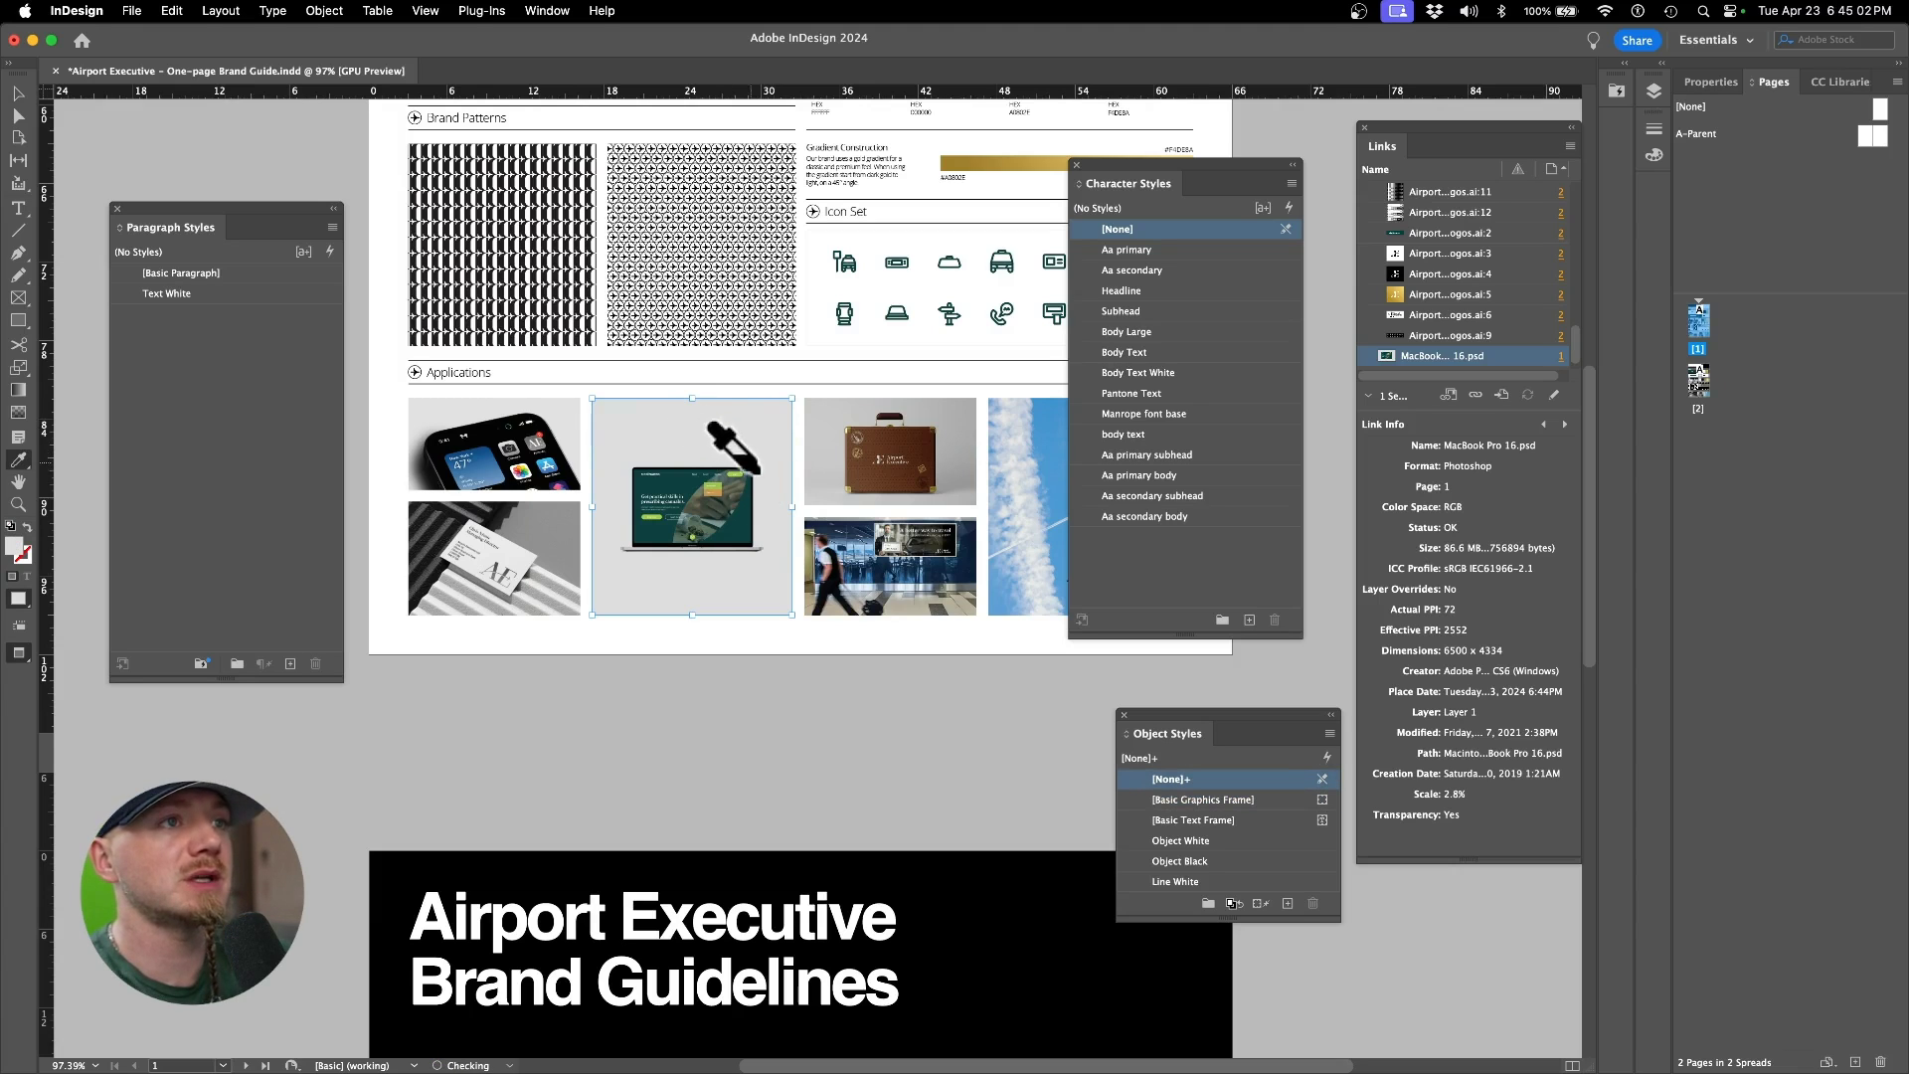
key("v")
left_click(832, 673)
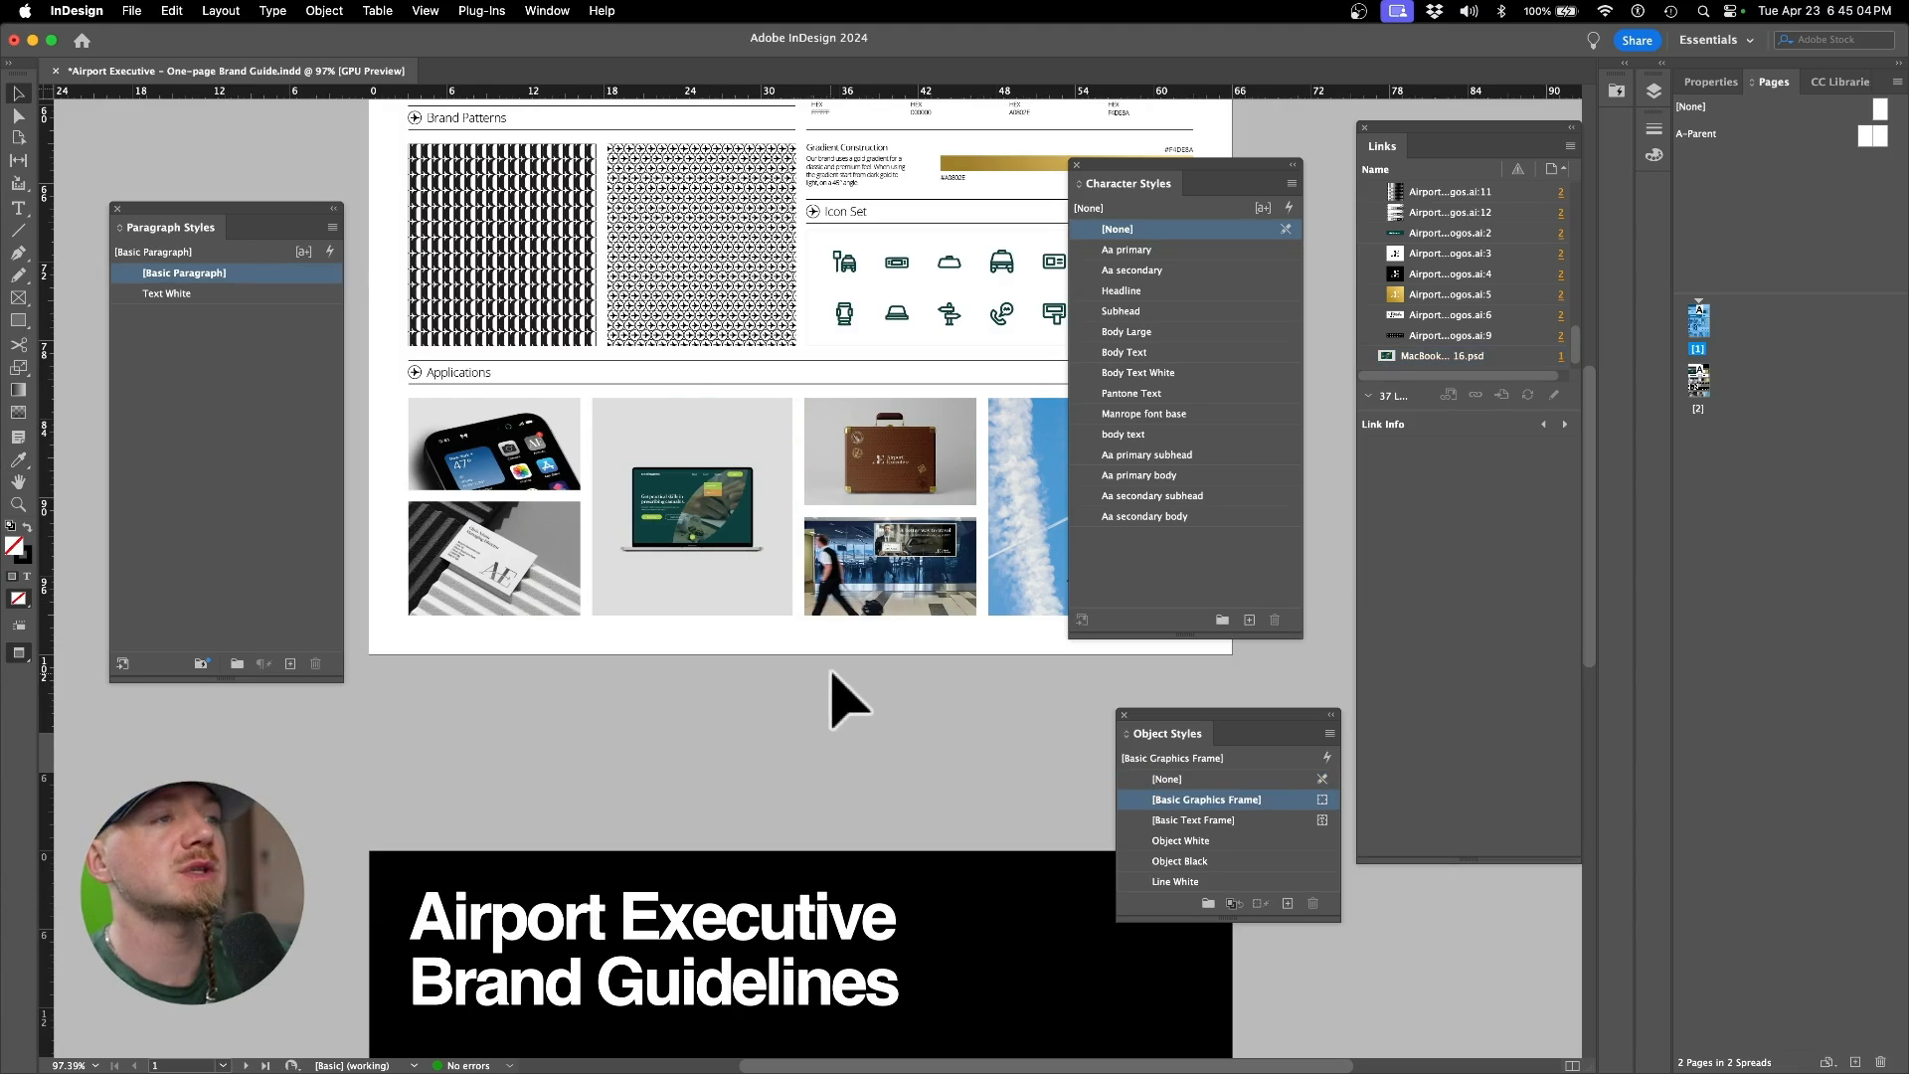
Step: Look over the updated brand guide page, then switch toward Illustrator
scroll(745, 533, "up", 2)
scroll(746, 533, "right", 1)
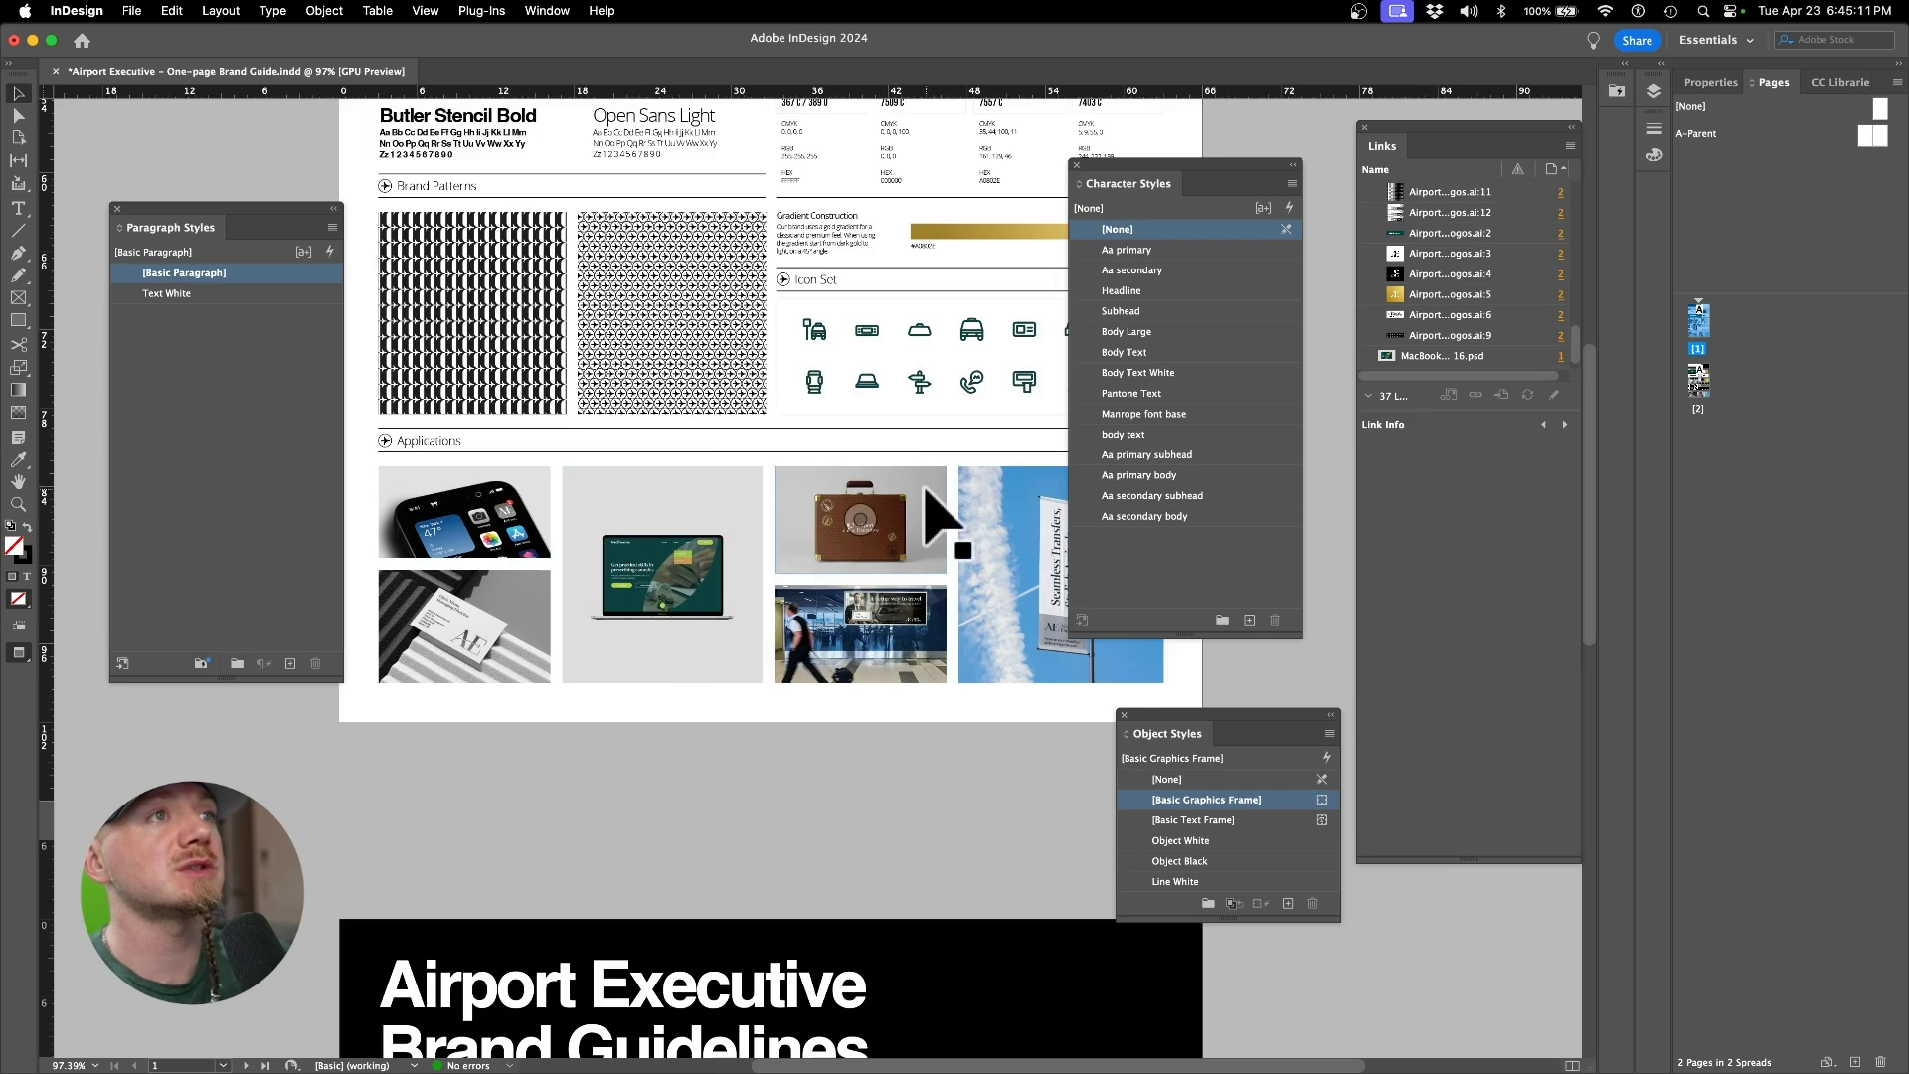
scroll(929, 498, "up", 5)
scroll(930, 498, "right", 1)
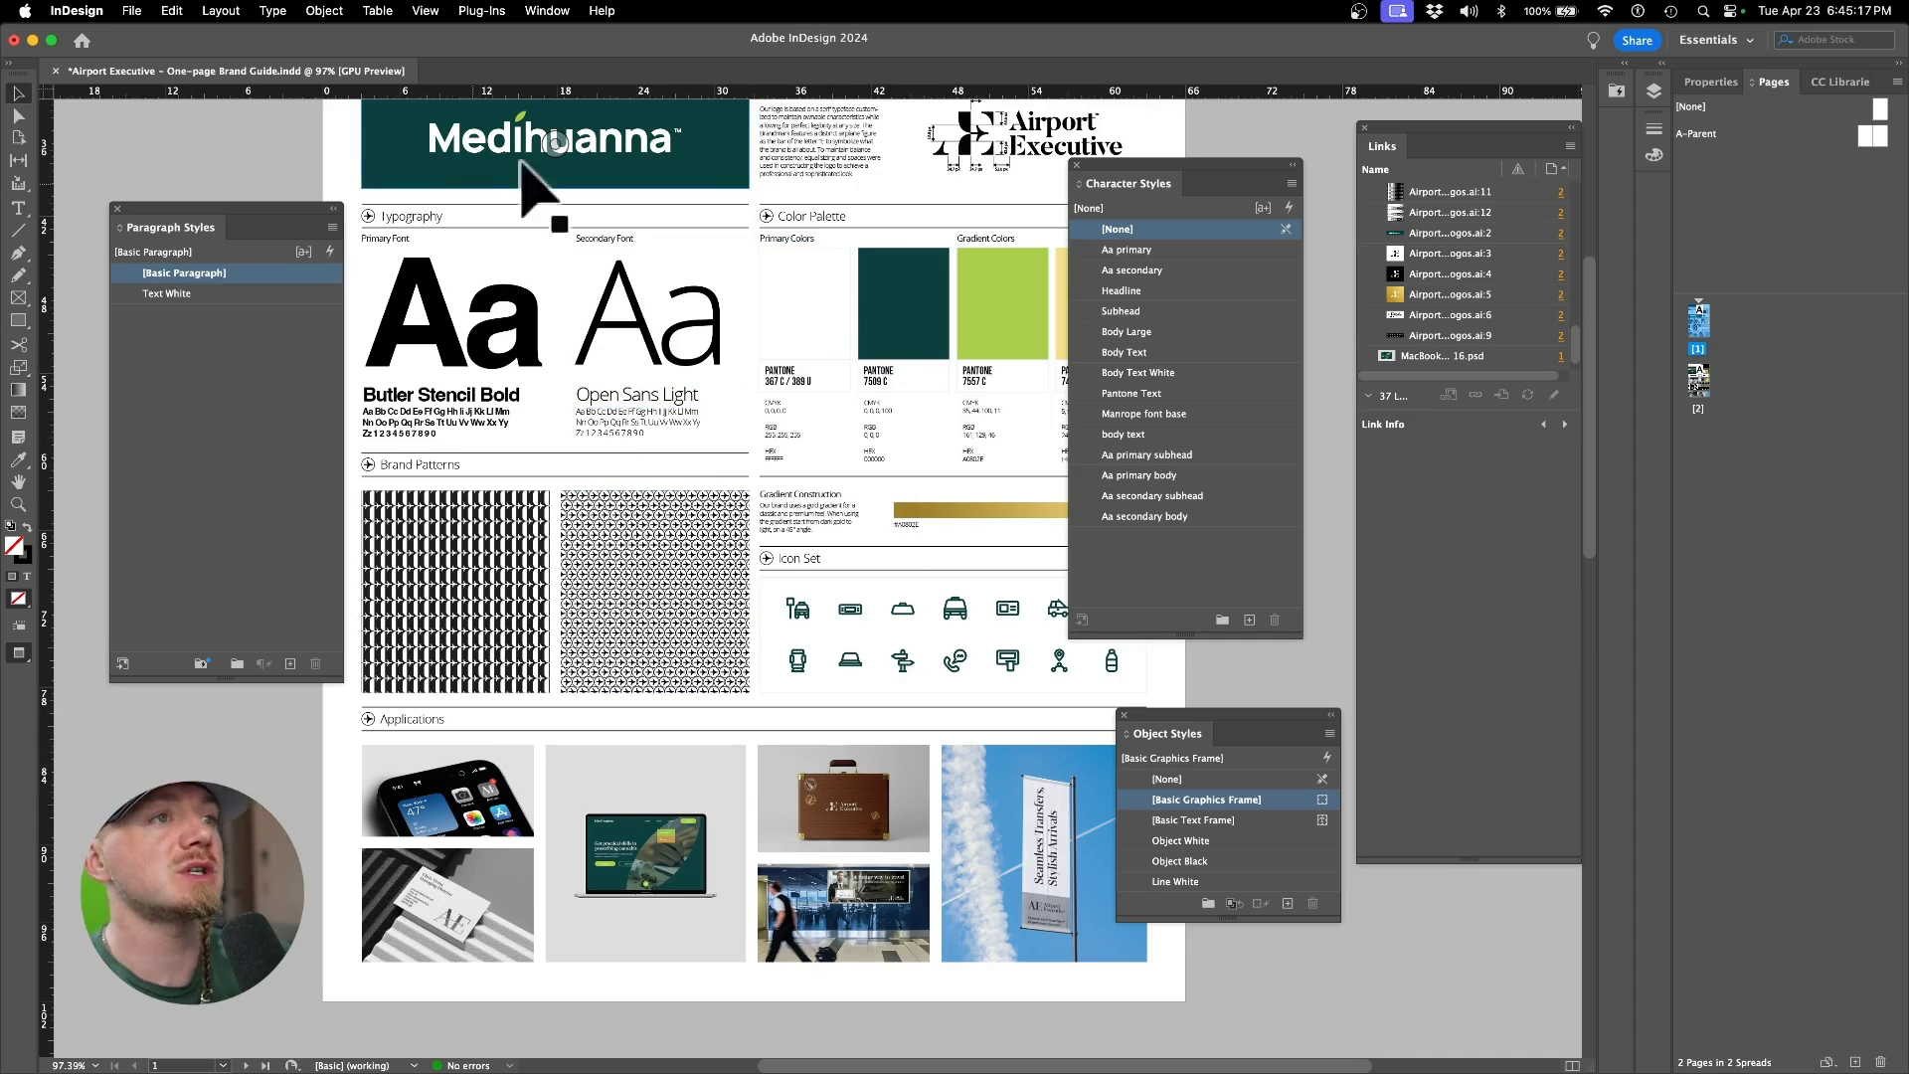
key("super+Tab")
Step: Recolour the inverse logo's dark background rectangle lime green with the Eyedropper
left_click(905, 545)
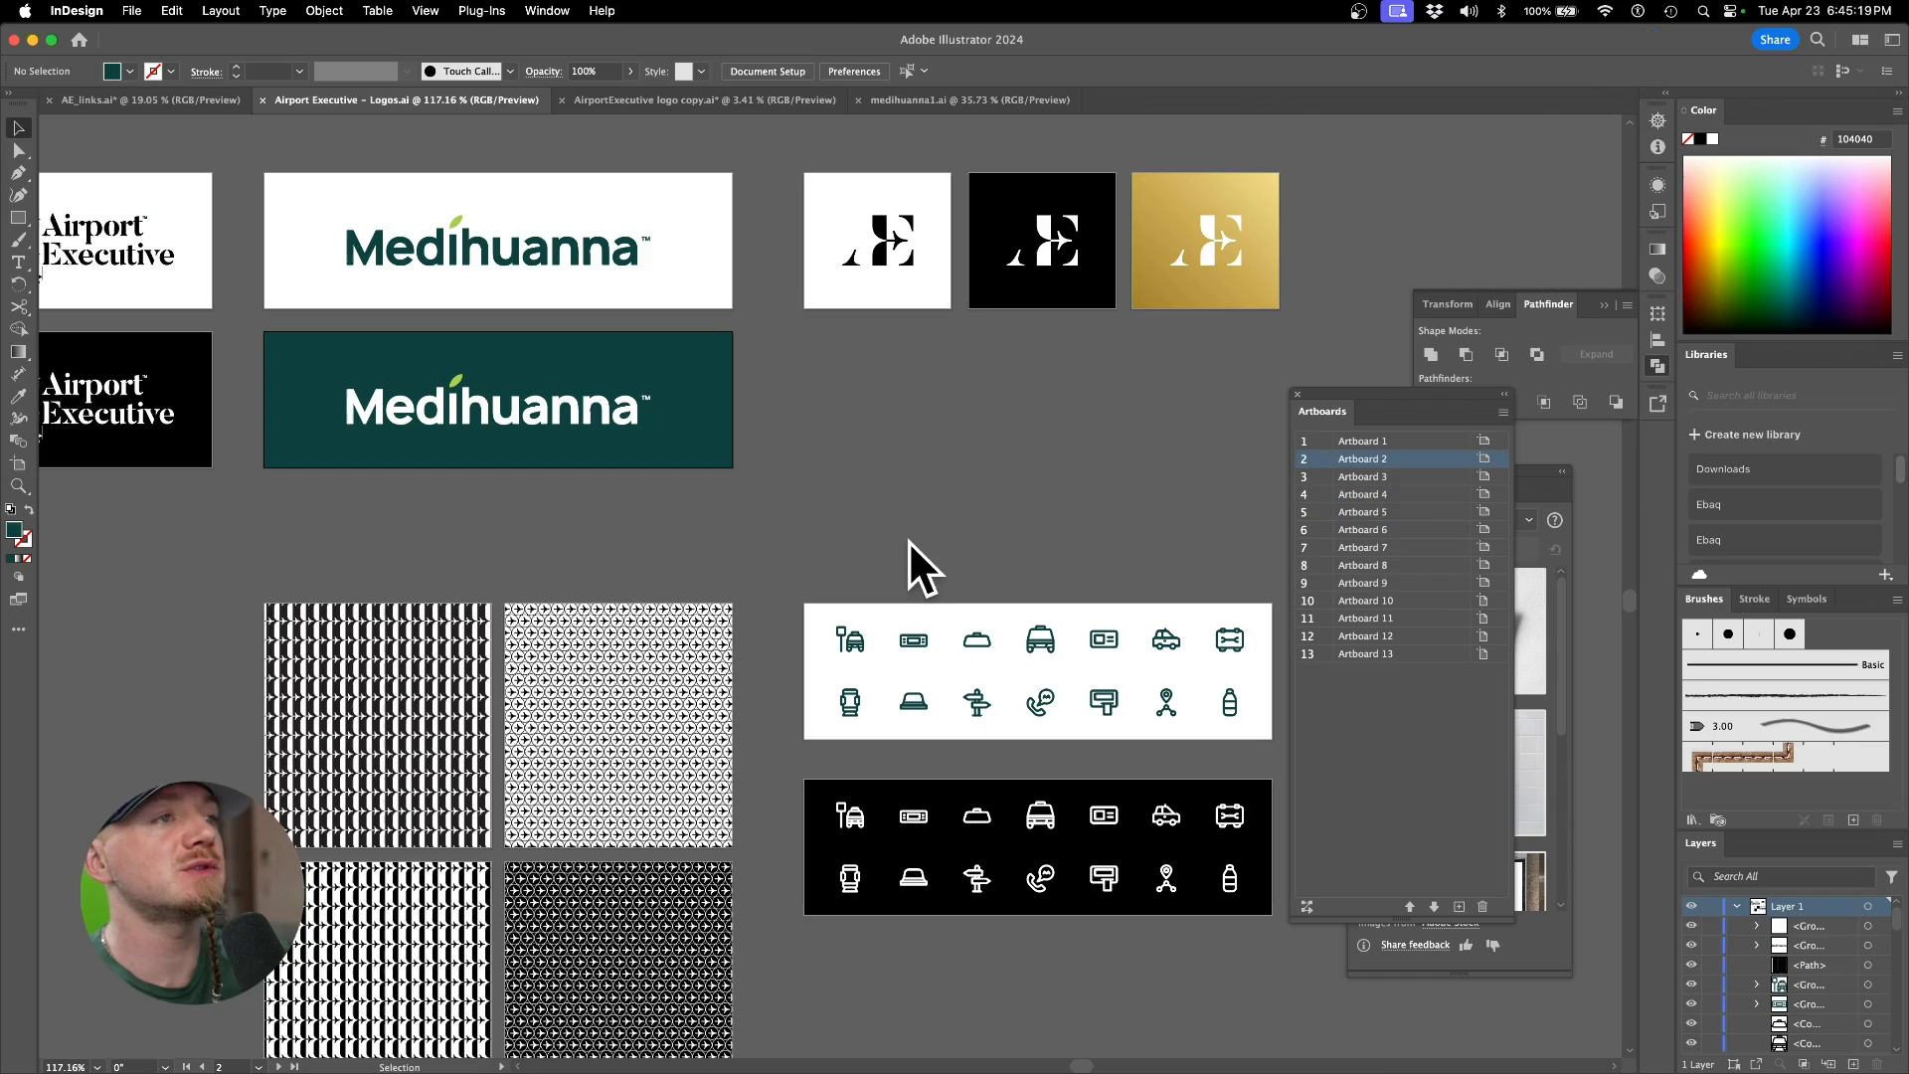
left_click(579, 418)
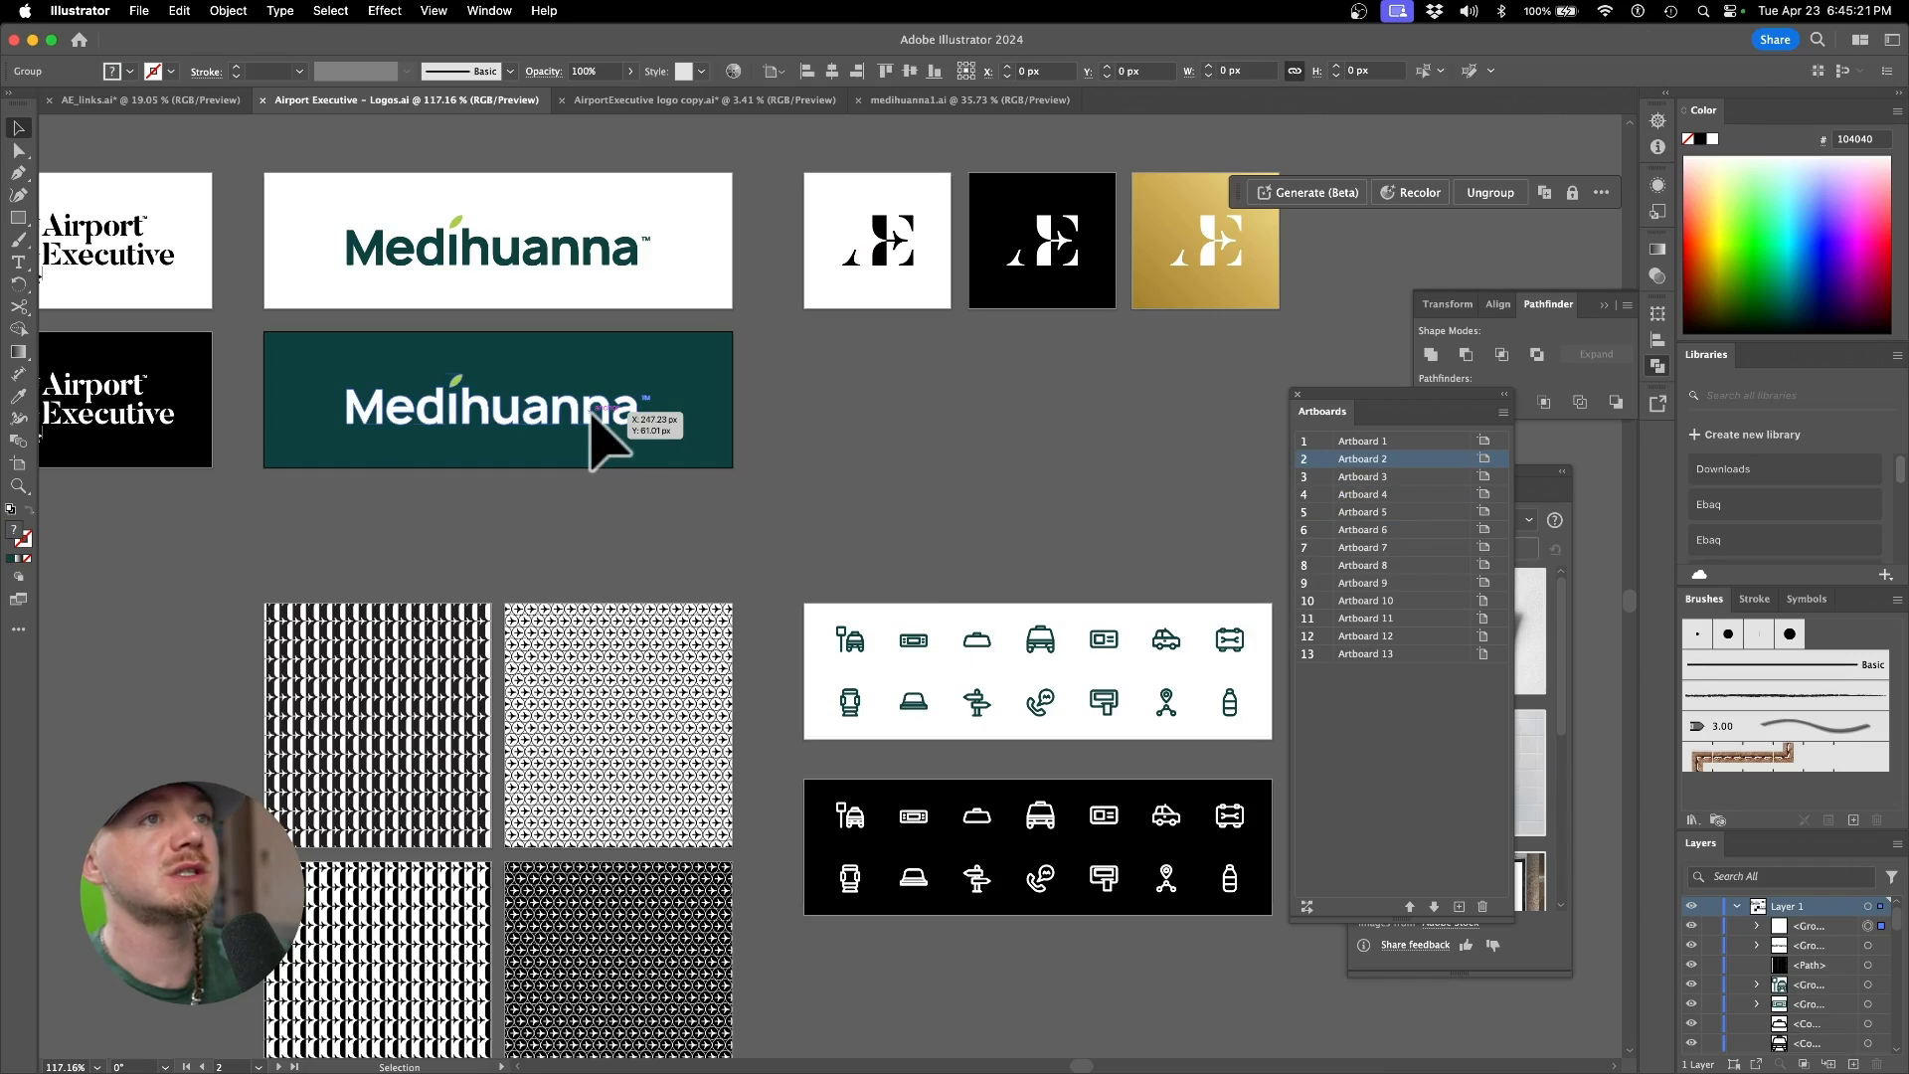
left_click(703, 407)
key("i")
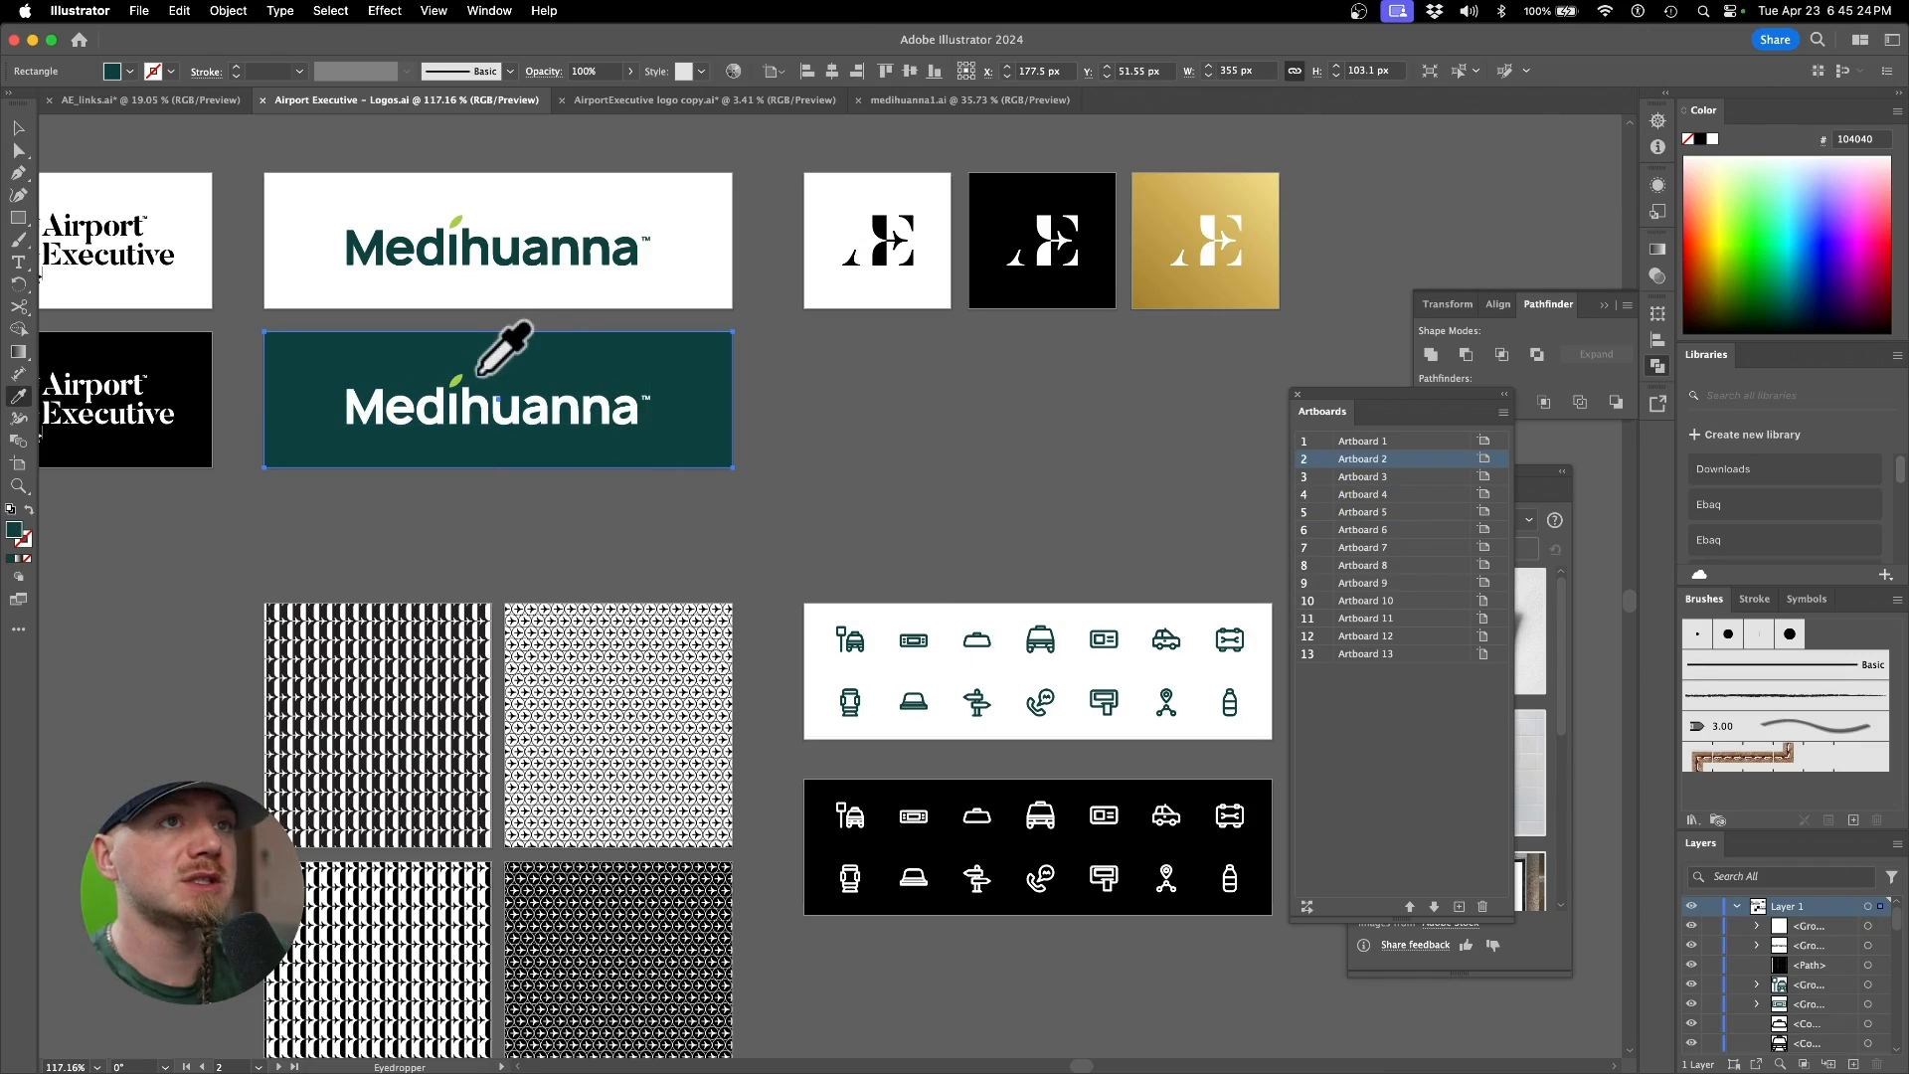
left_click(454, 383)
key("v")
Step: Make the Medihuanna wordmark white, then return to InDesign
left_click(456, 380)
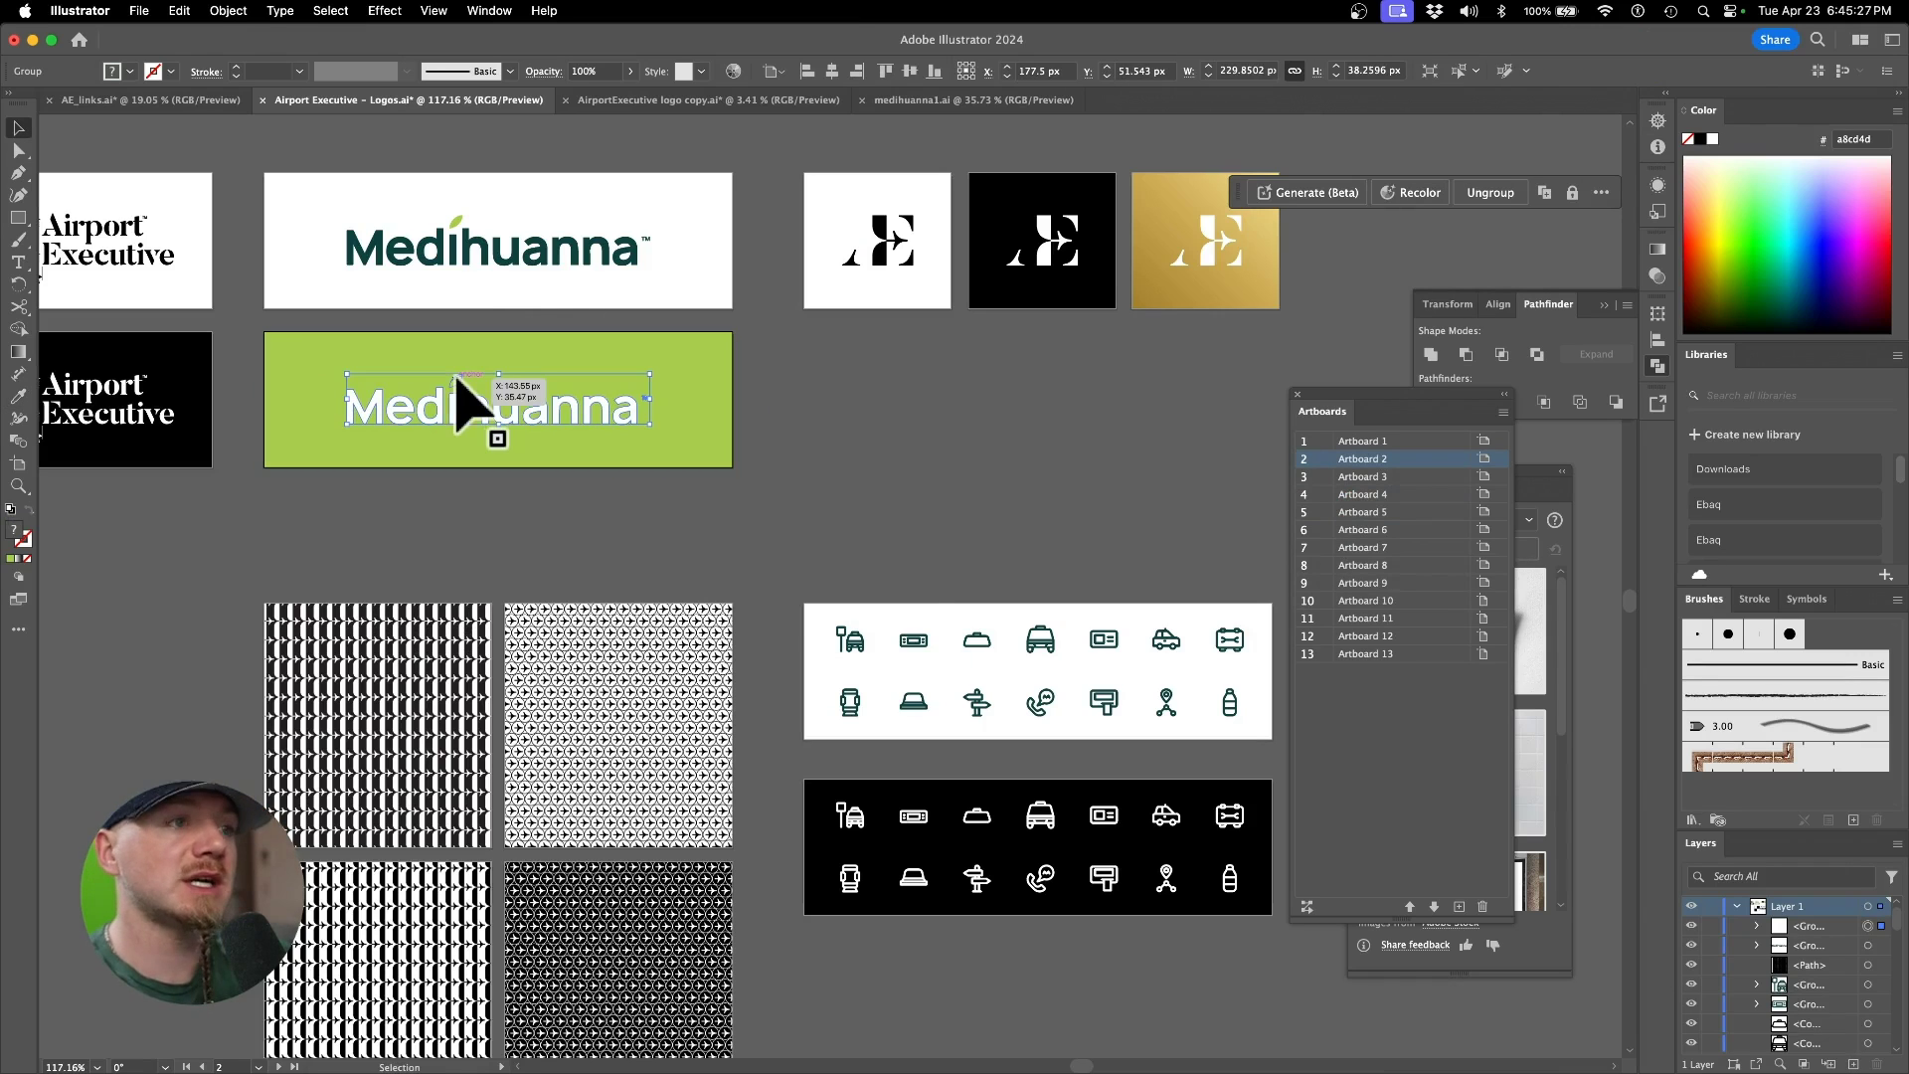
key("i")
left_click(714, 260)
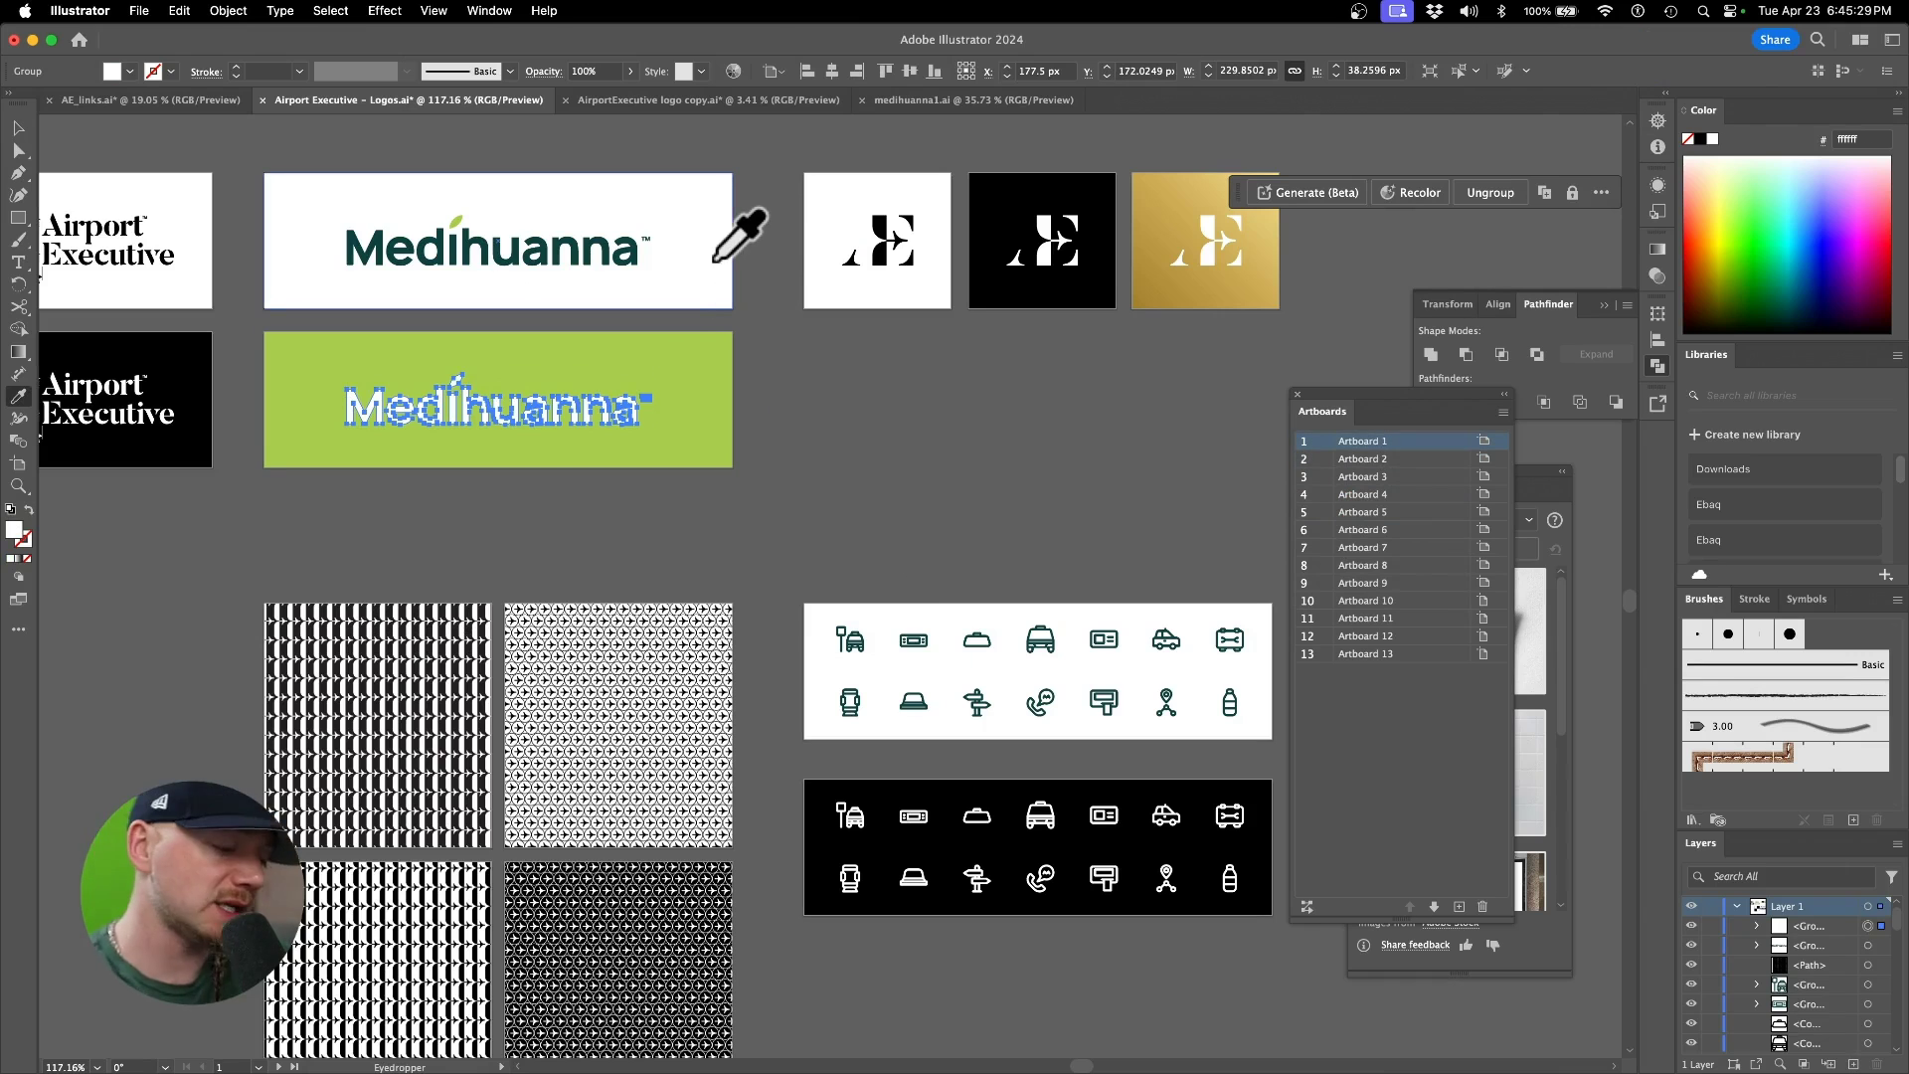
key("v")
key("super+Tab")
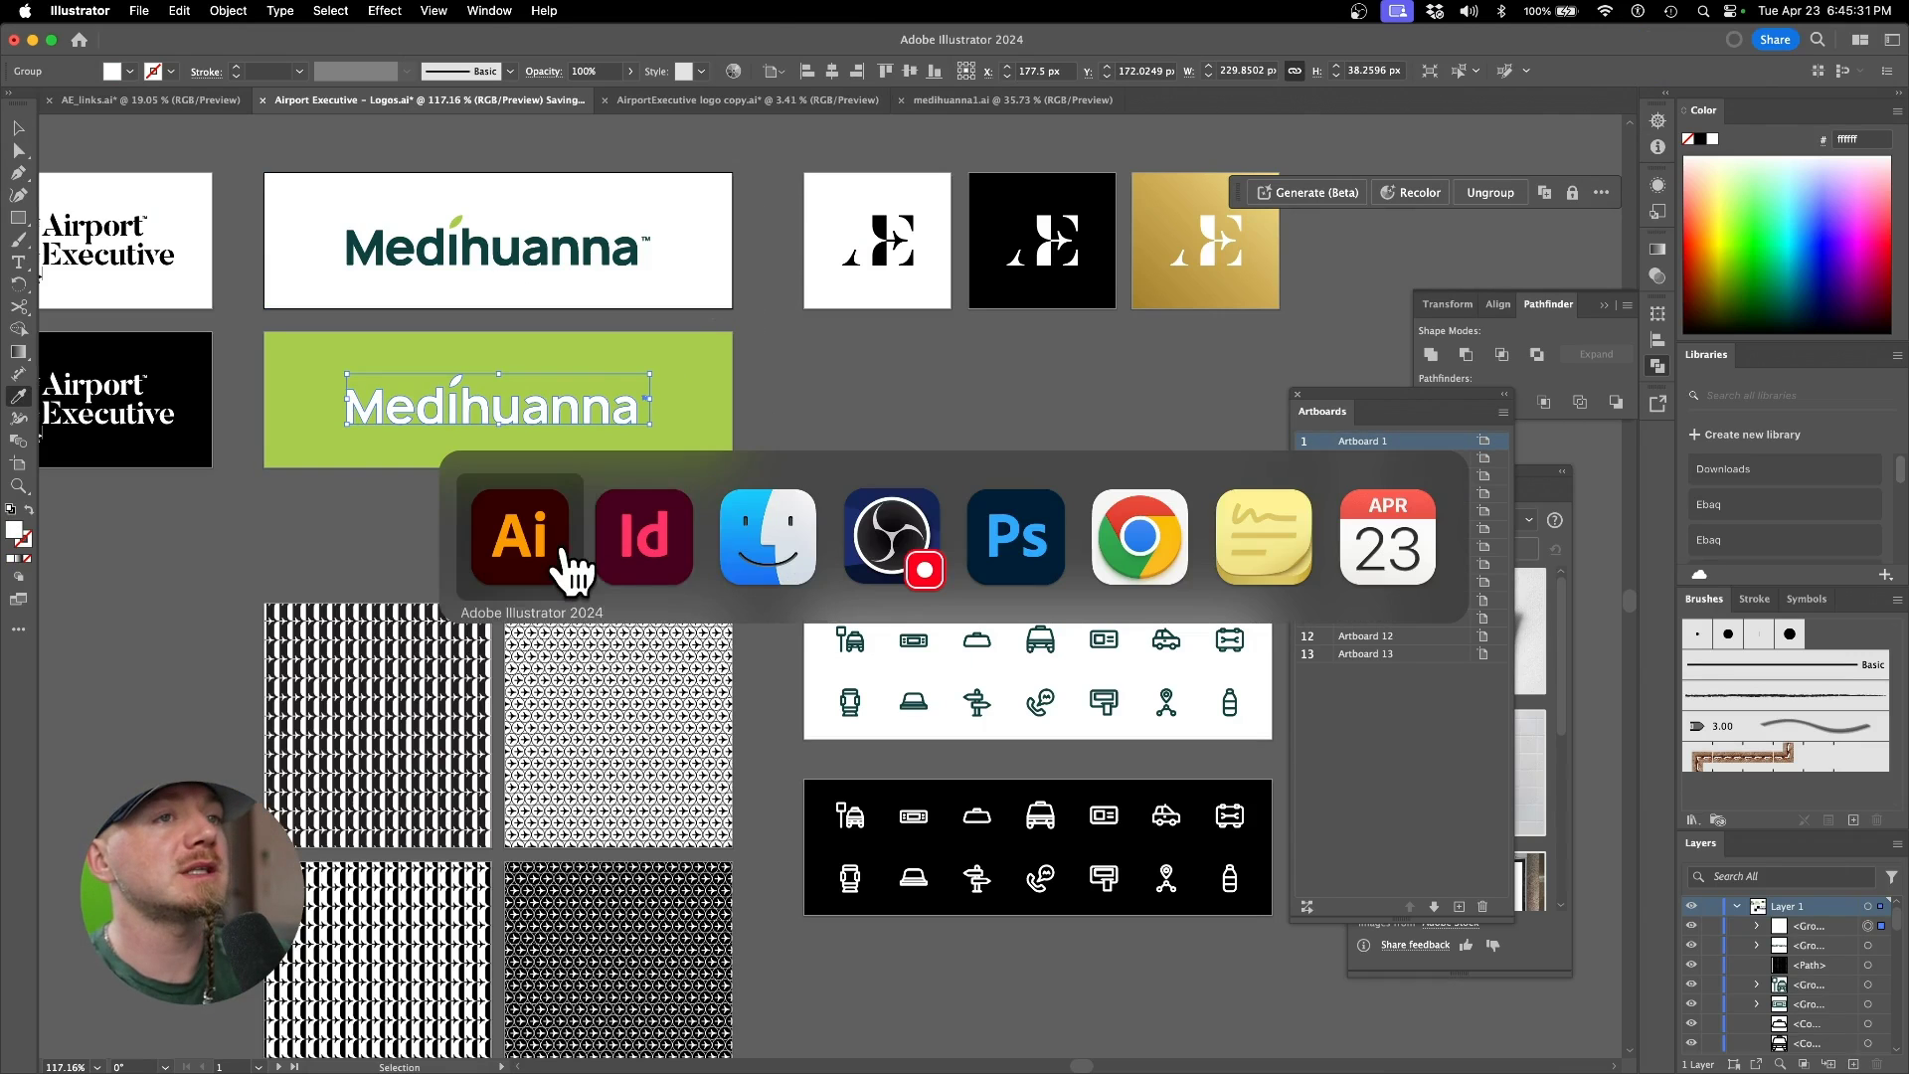
left_click(630, 546)
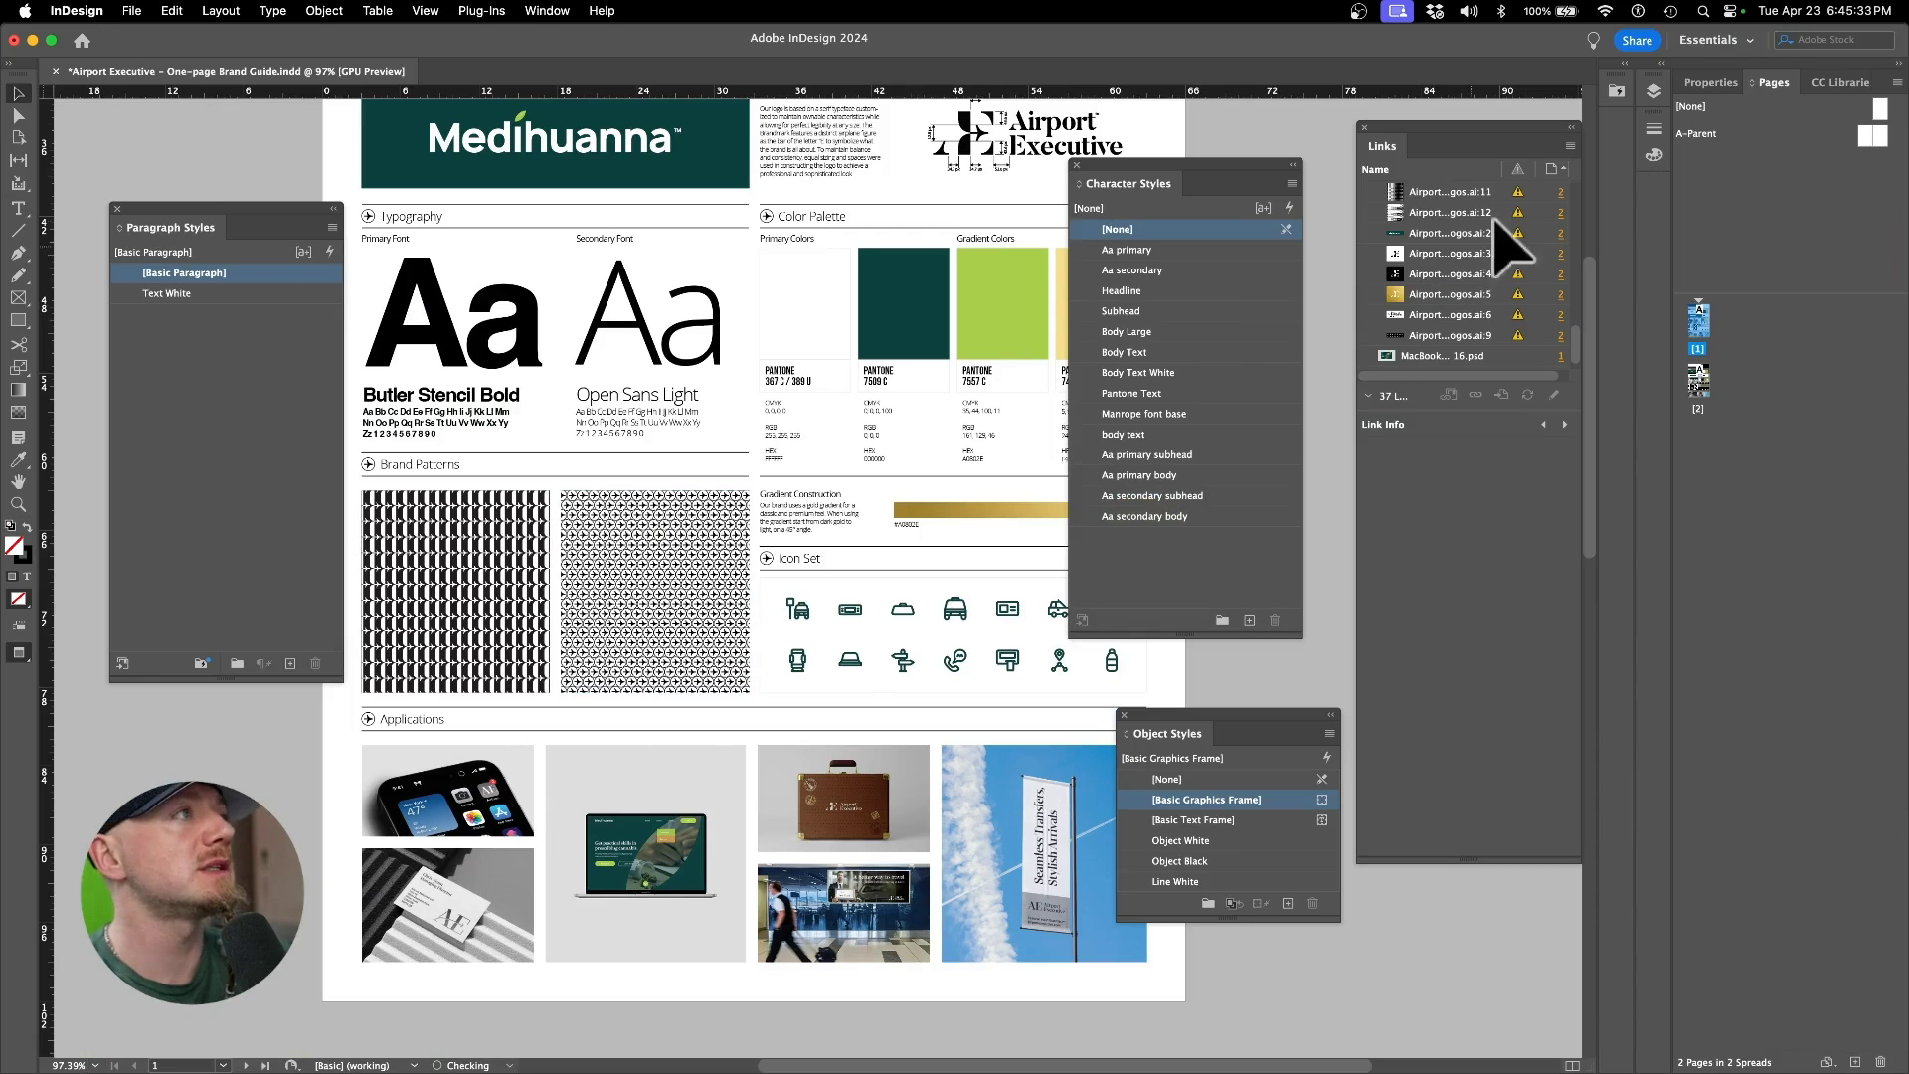
Step: Update the modified Airport logos link group in the Links panel
scroll(1496, 244, "up", 10)
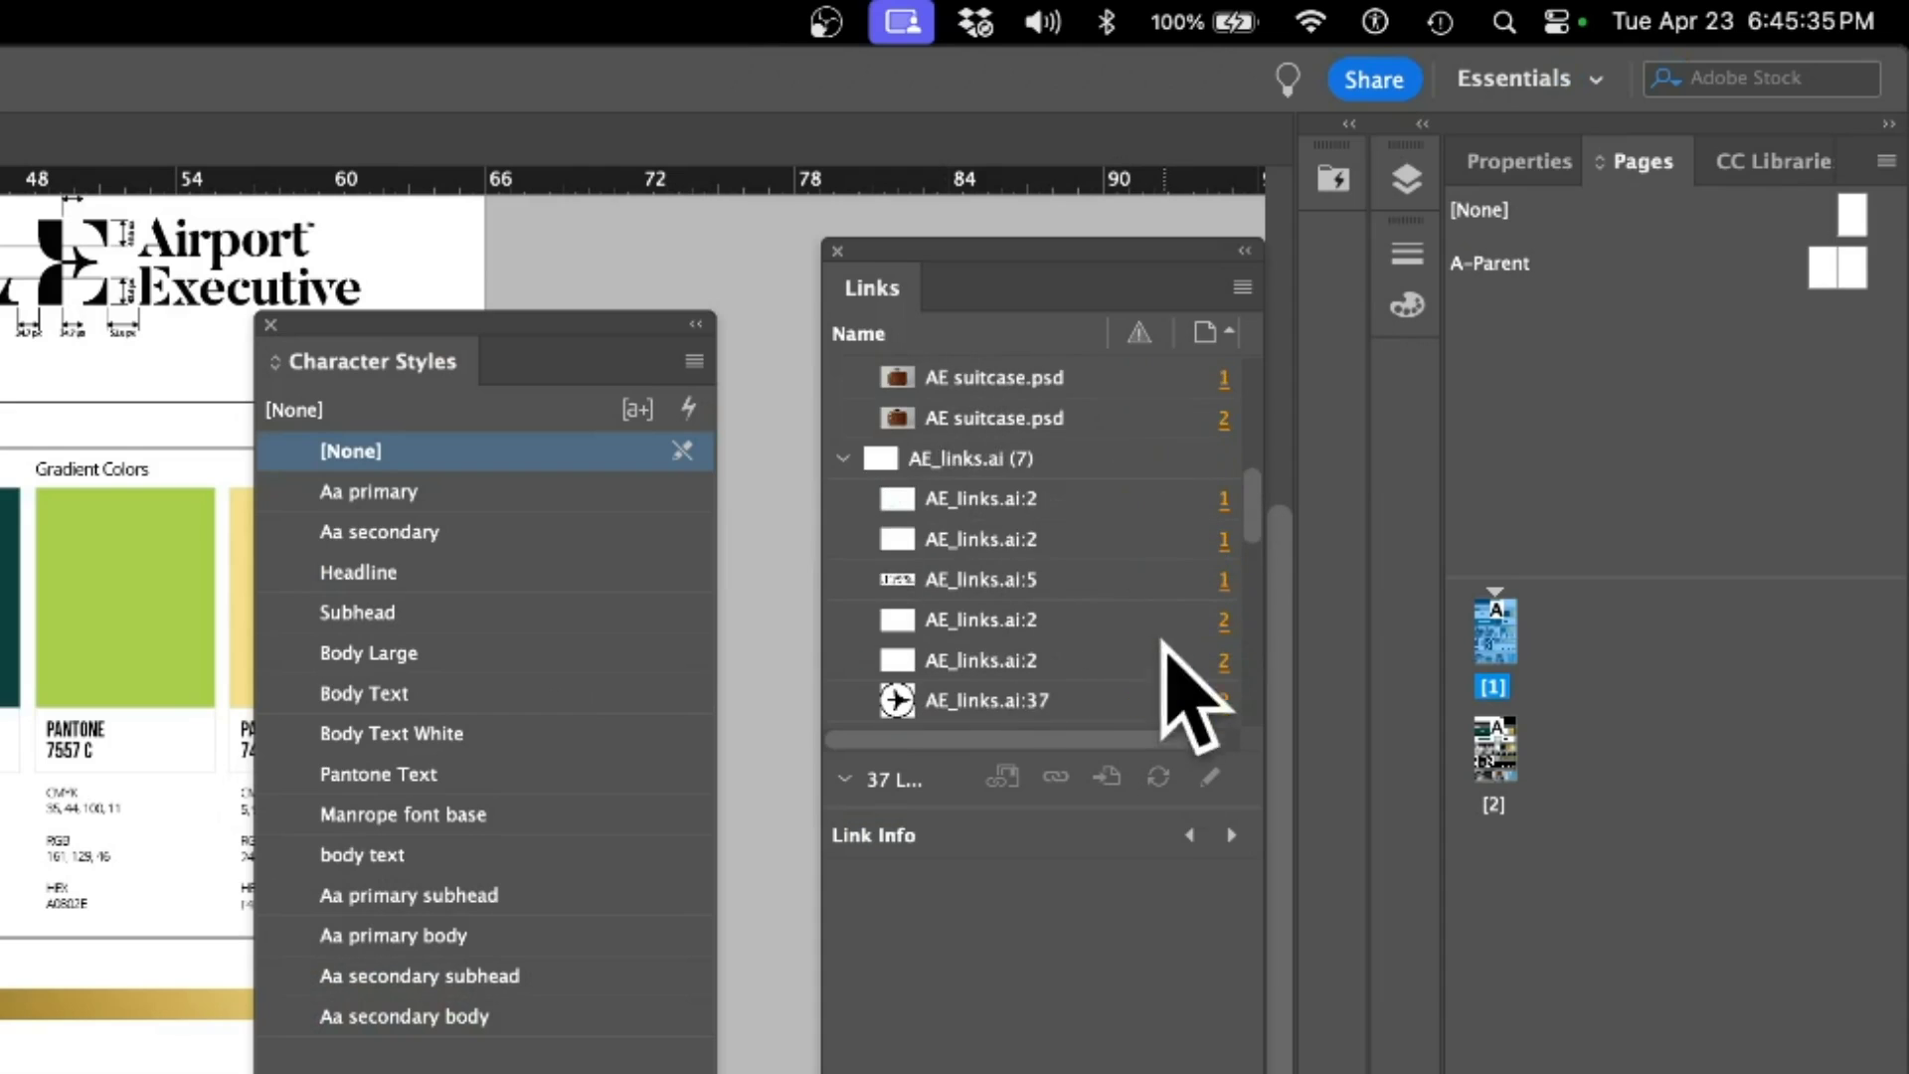
scroll(1158, 636, "down", 3)
left_click(1139, 539)
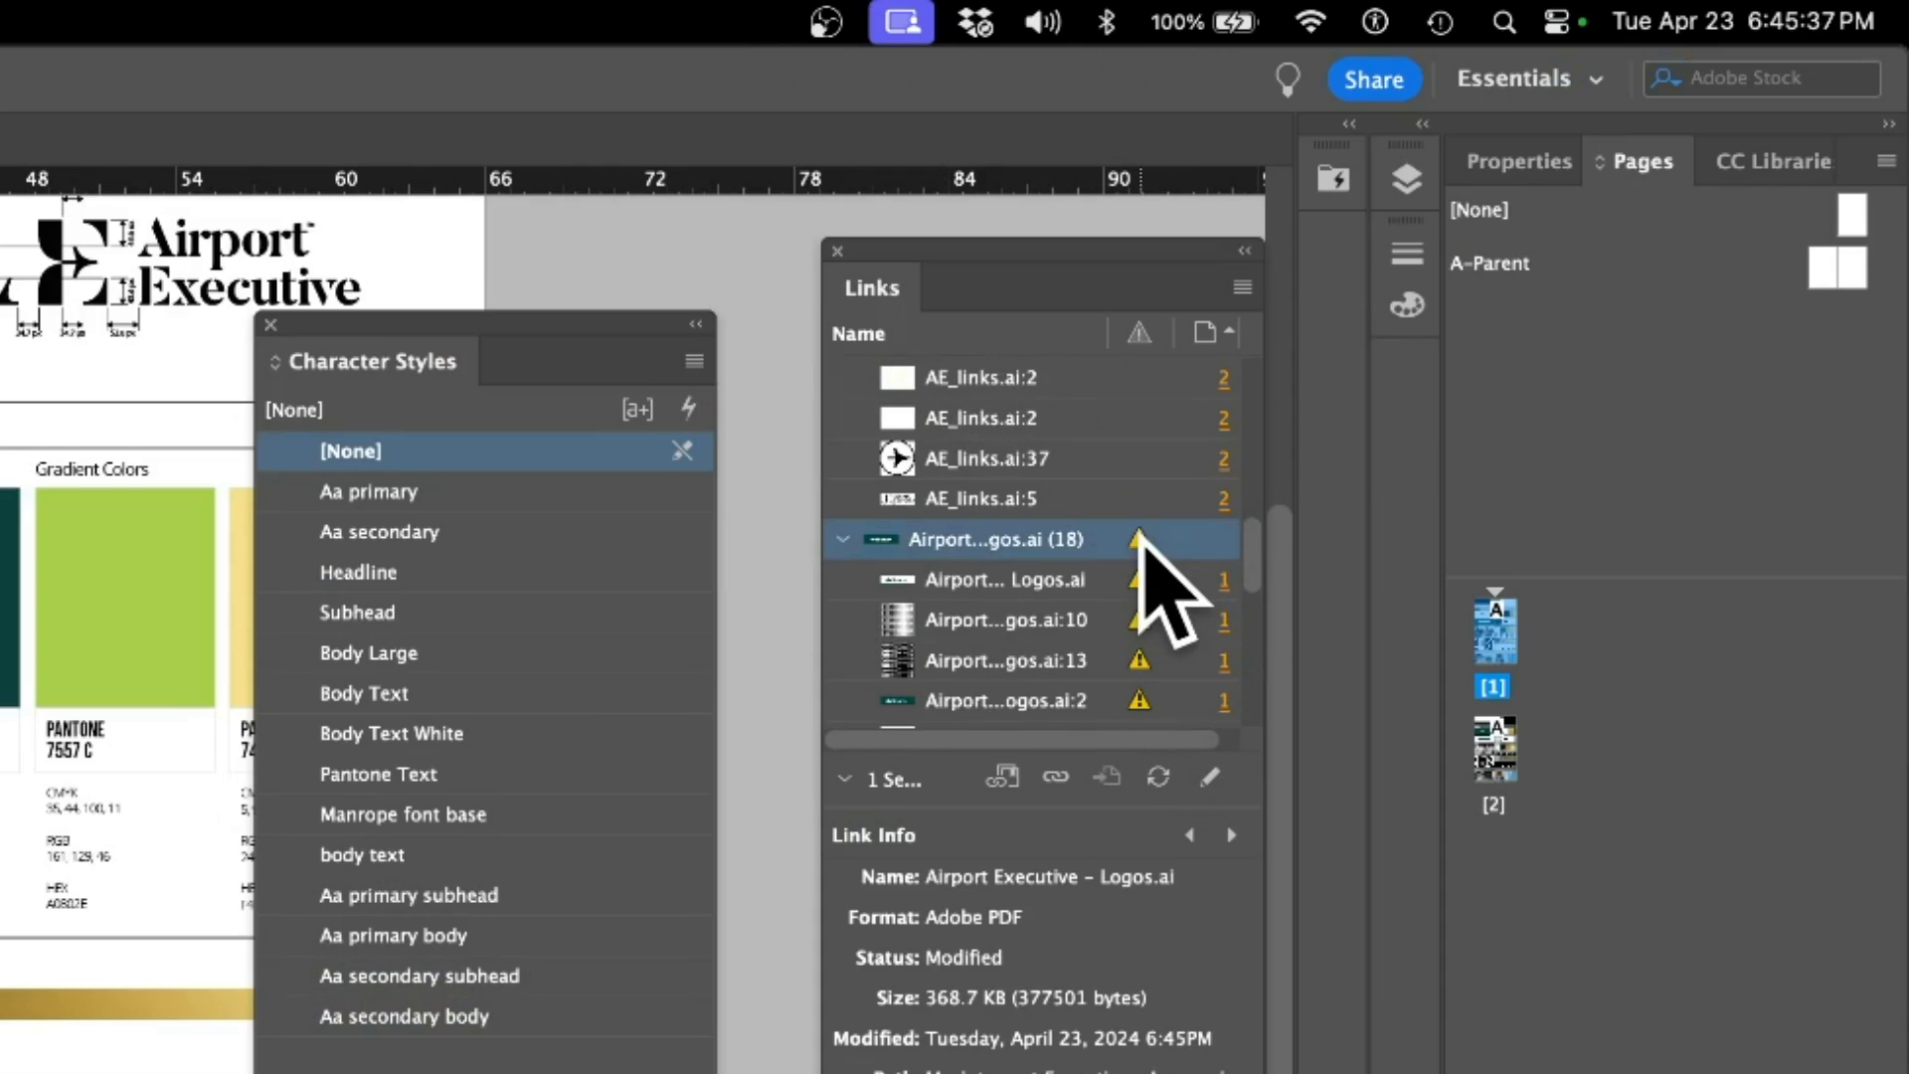
double_click(1138, 539)
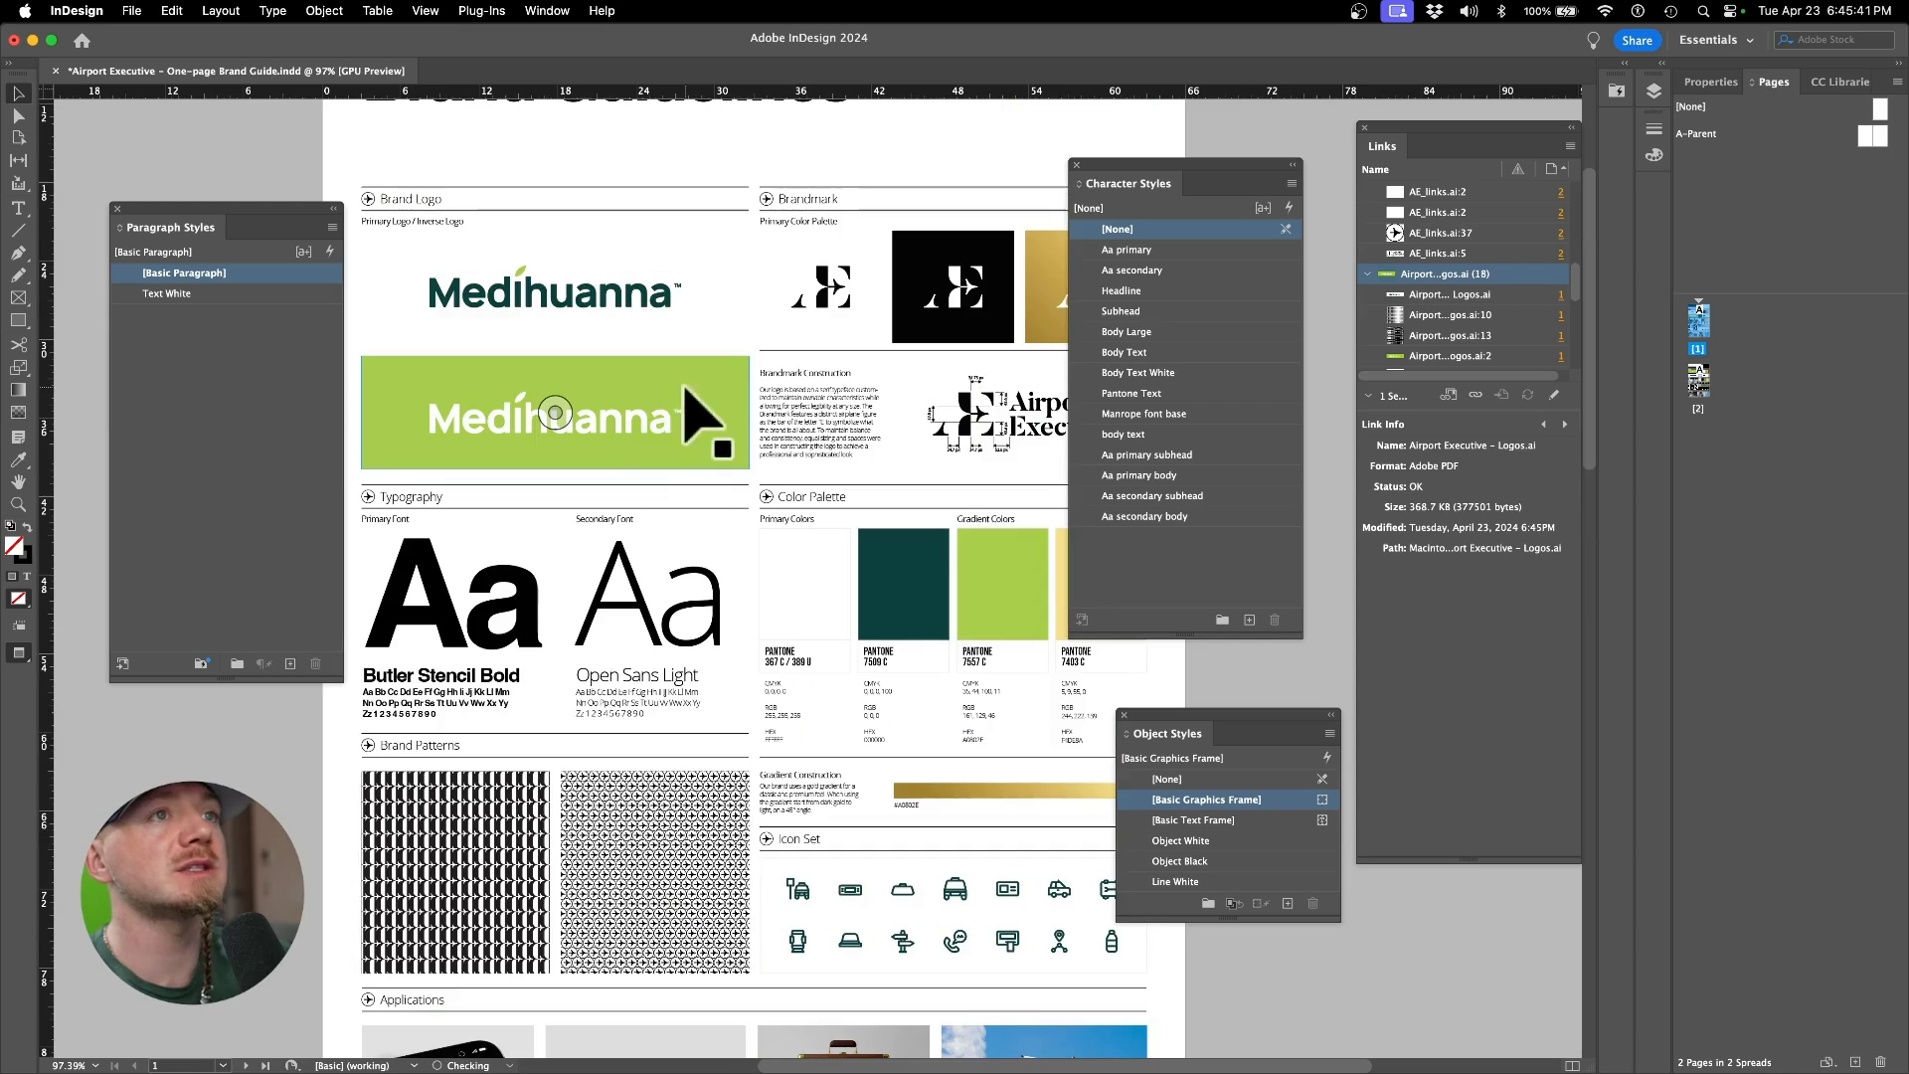
scroll(681, 442, "up", 5)
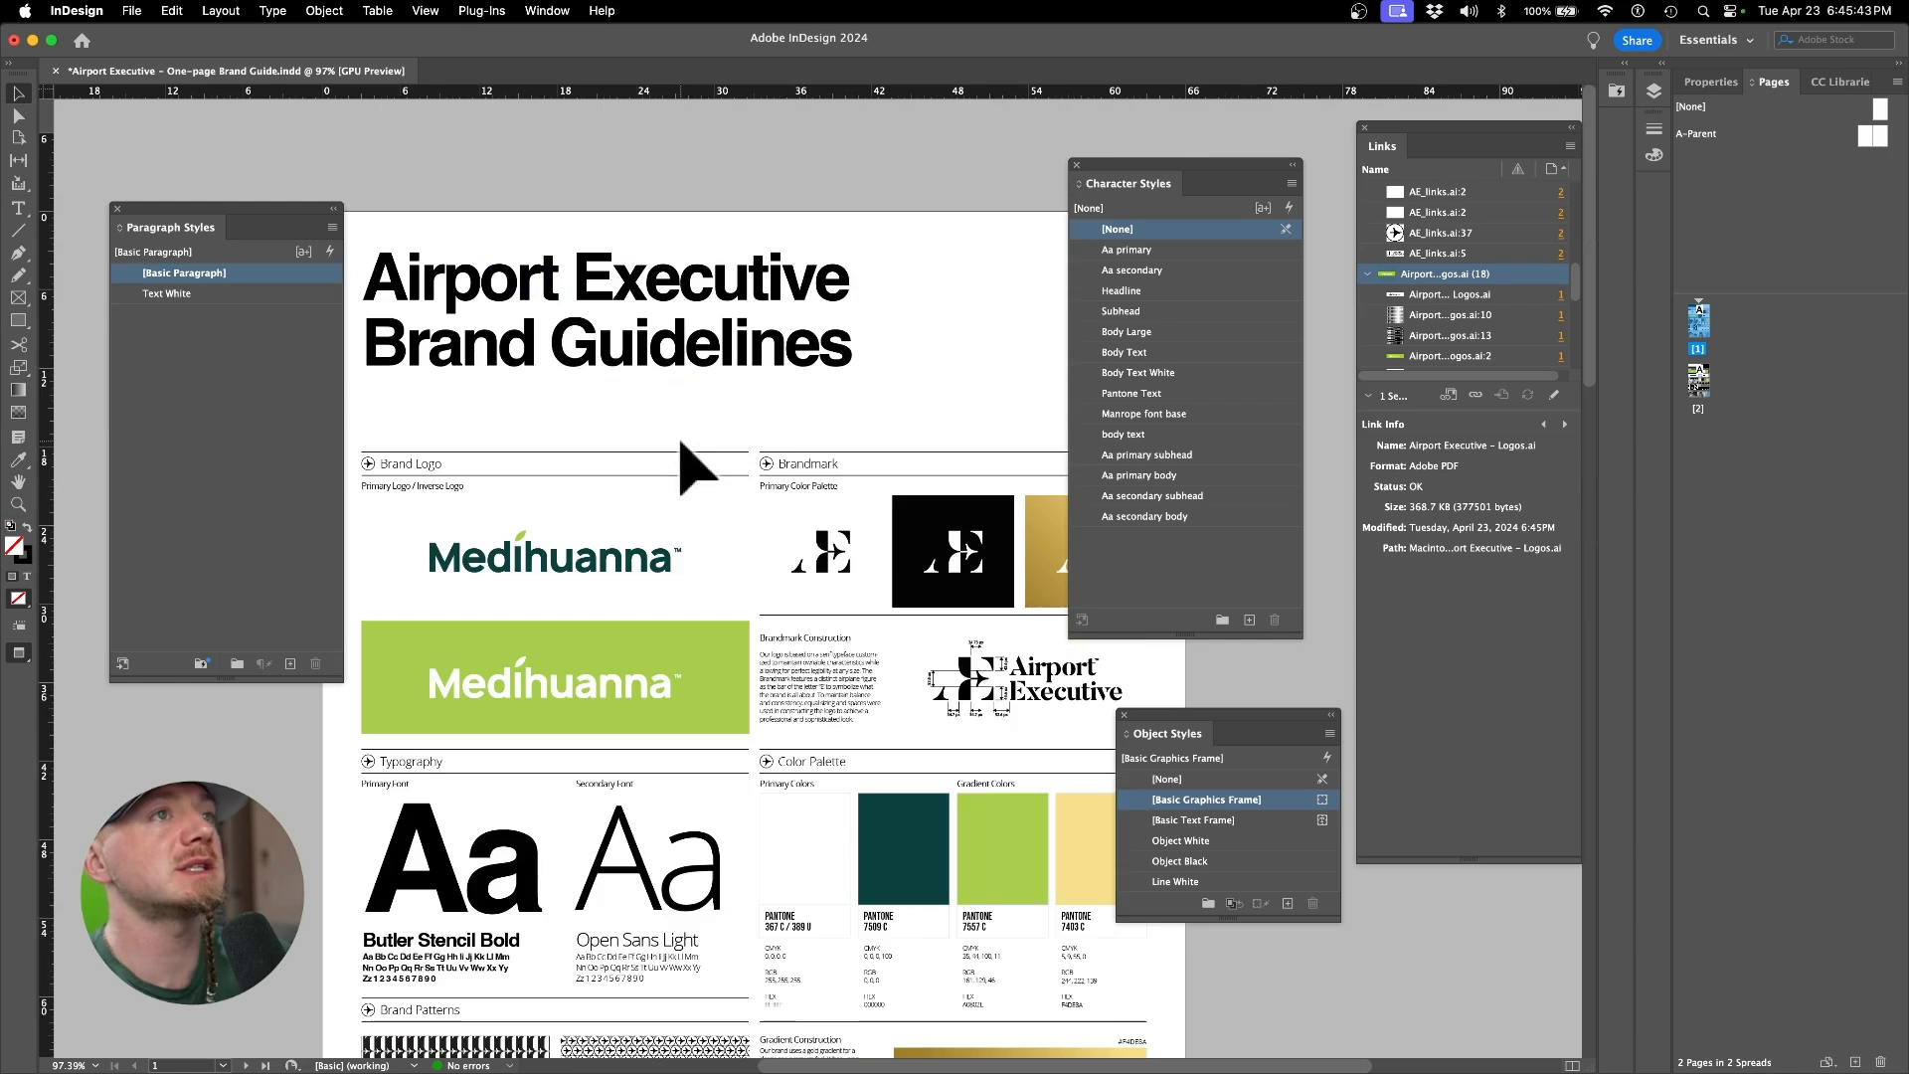
left_click(131, 10)
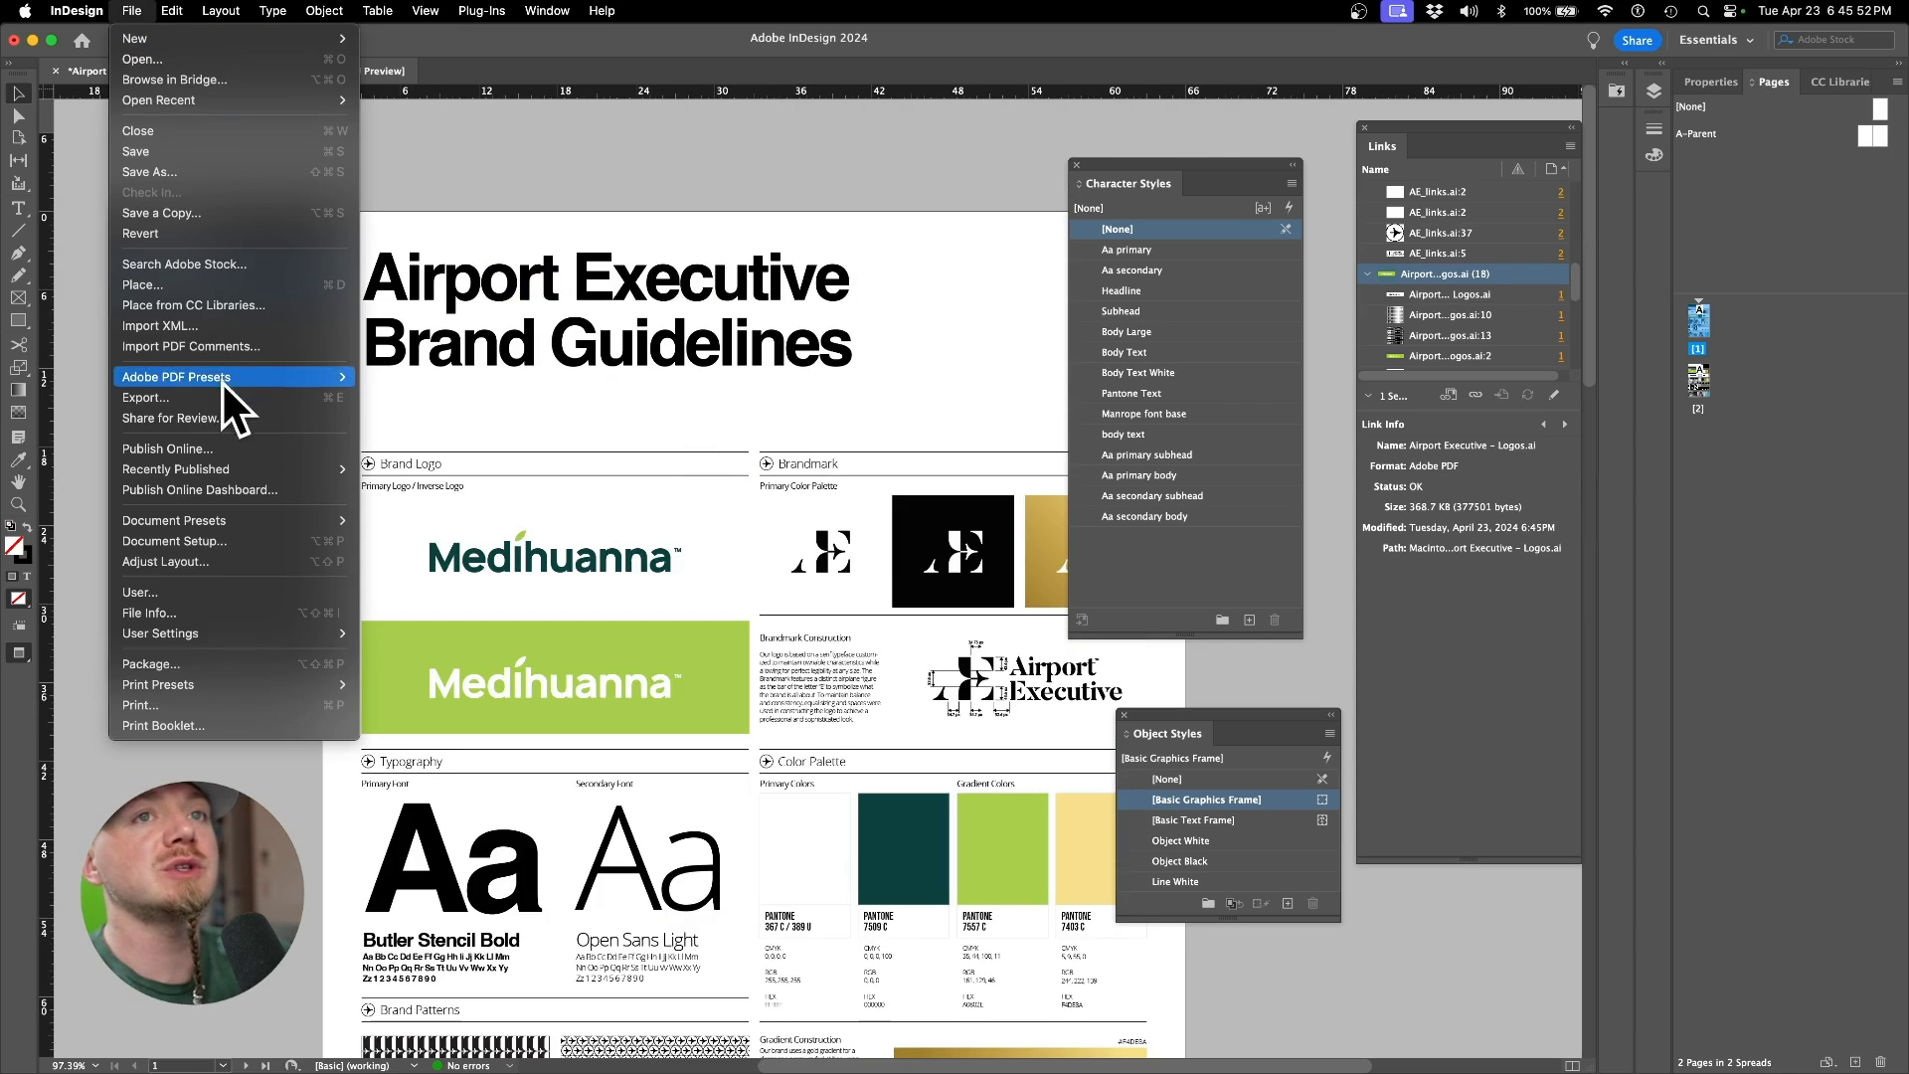
Step: Open File › Publish Online, select the publication title, then cancel without publishing
mouse_move(229, 379)
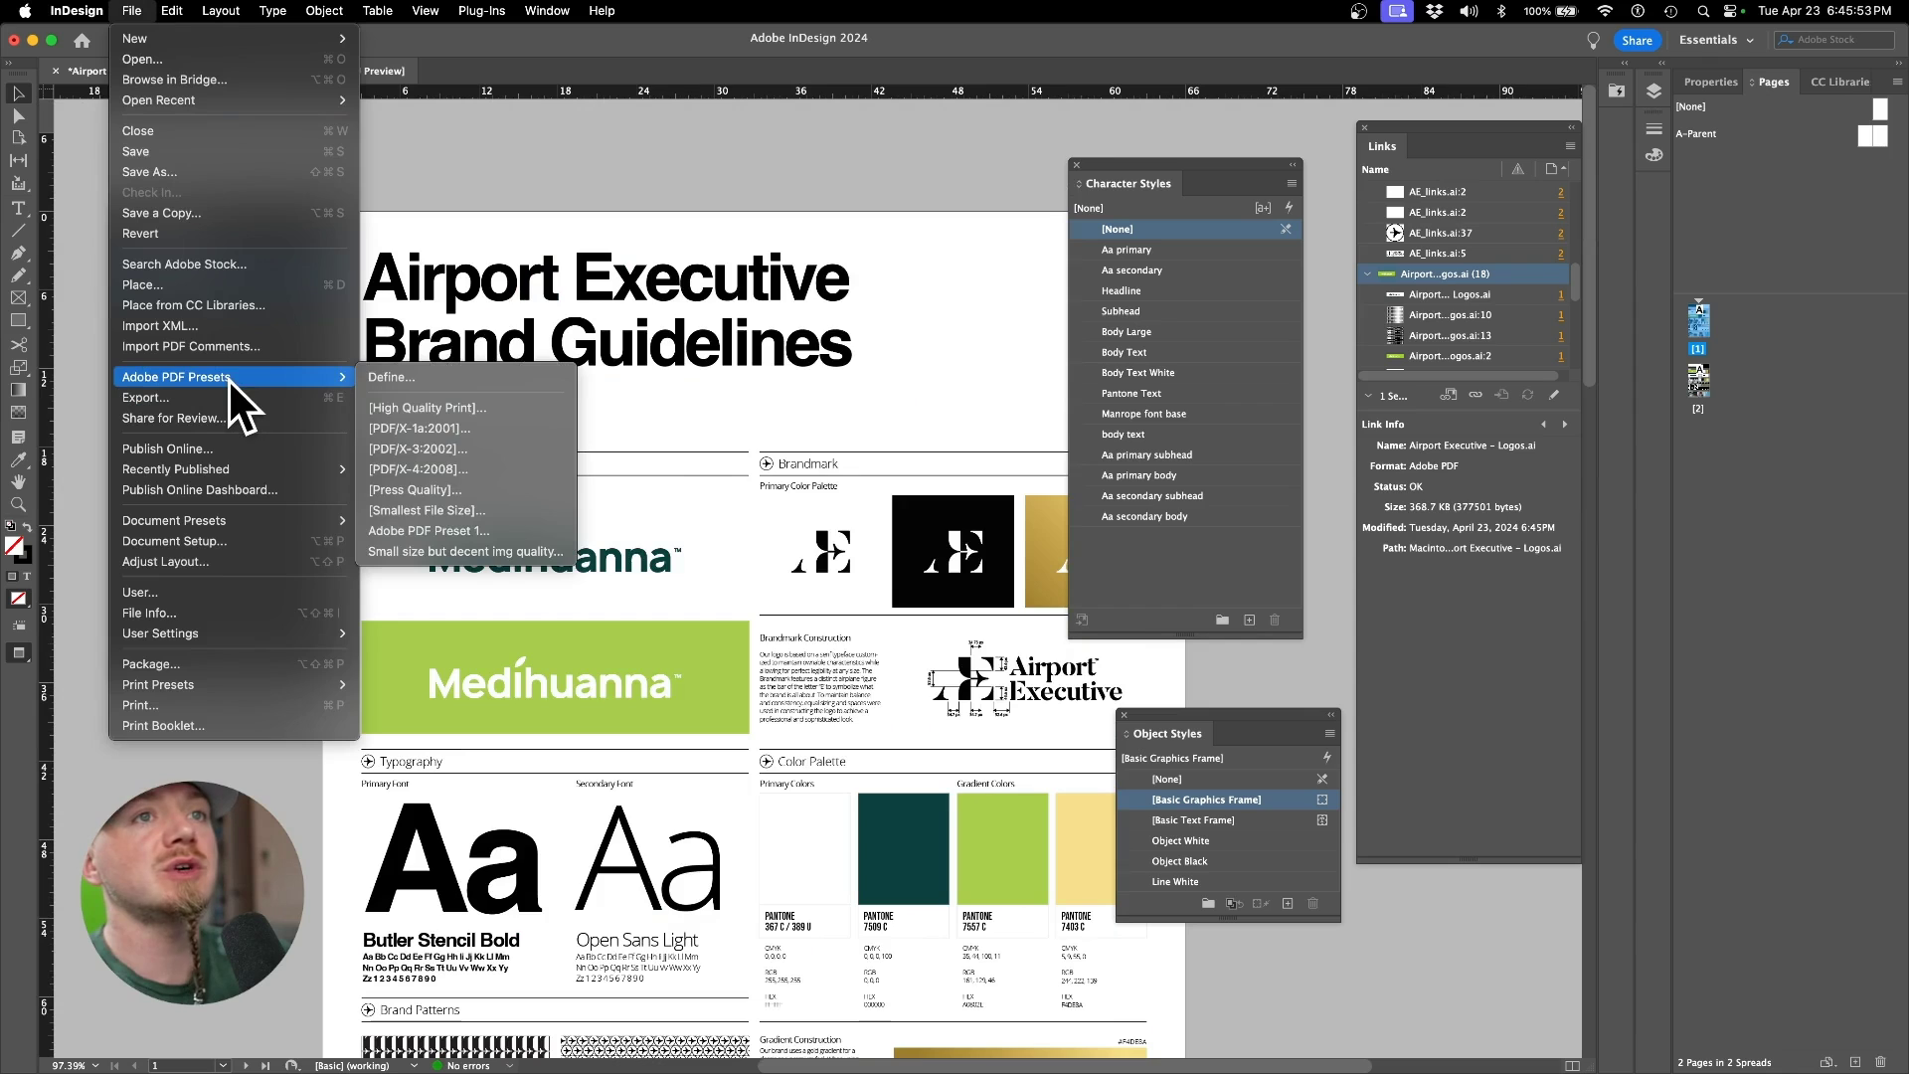
left_click(223, 449)
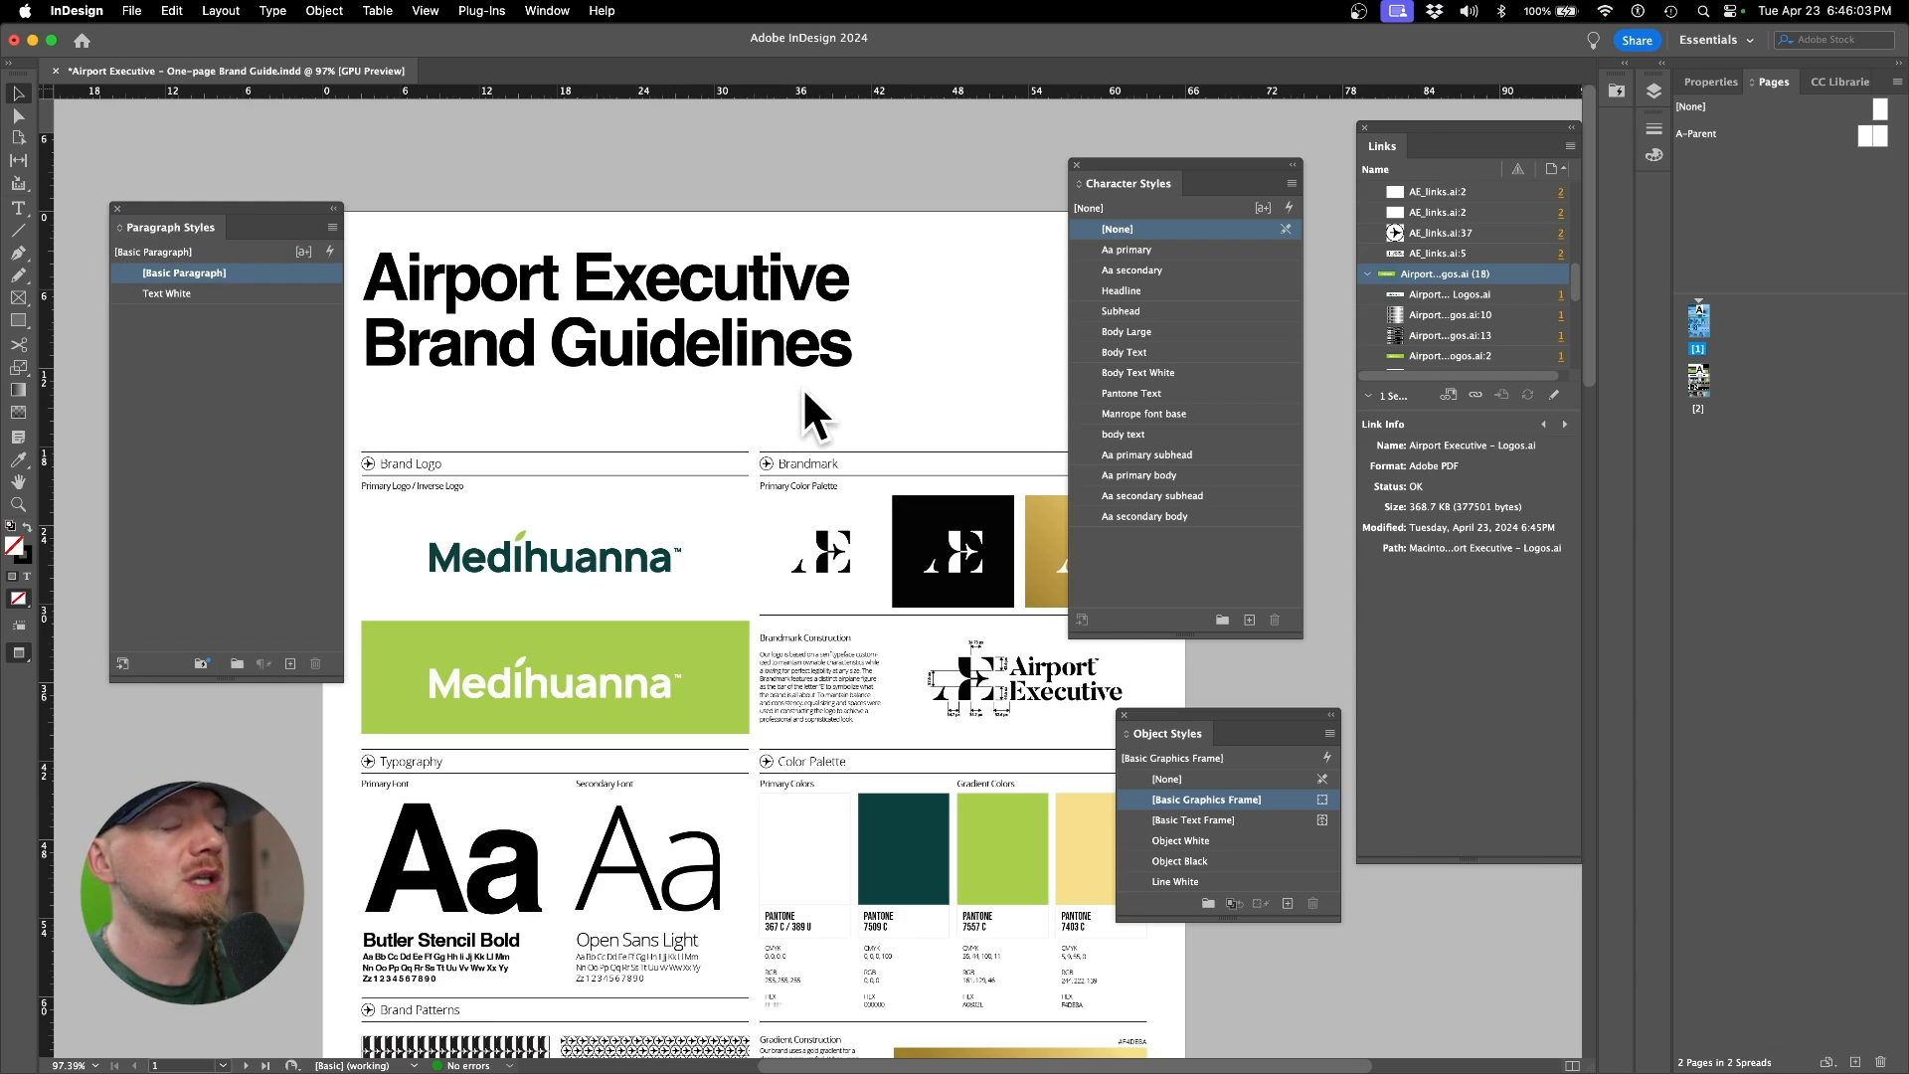
double_click(1056, 425)
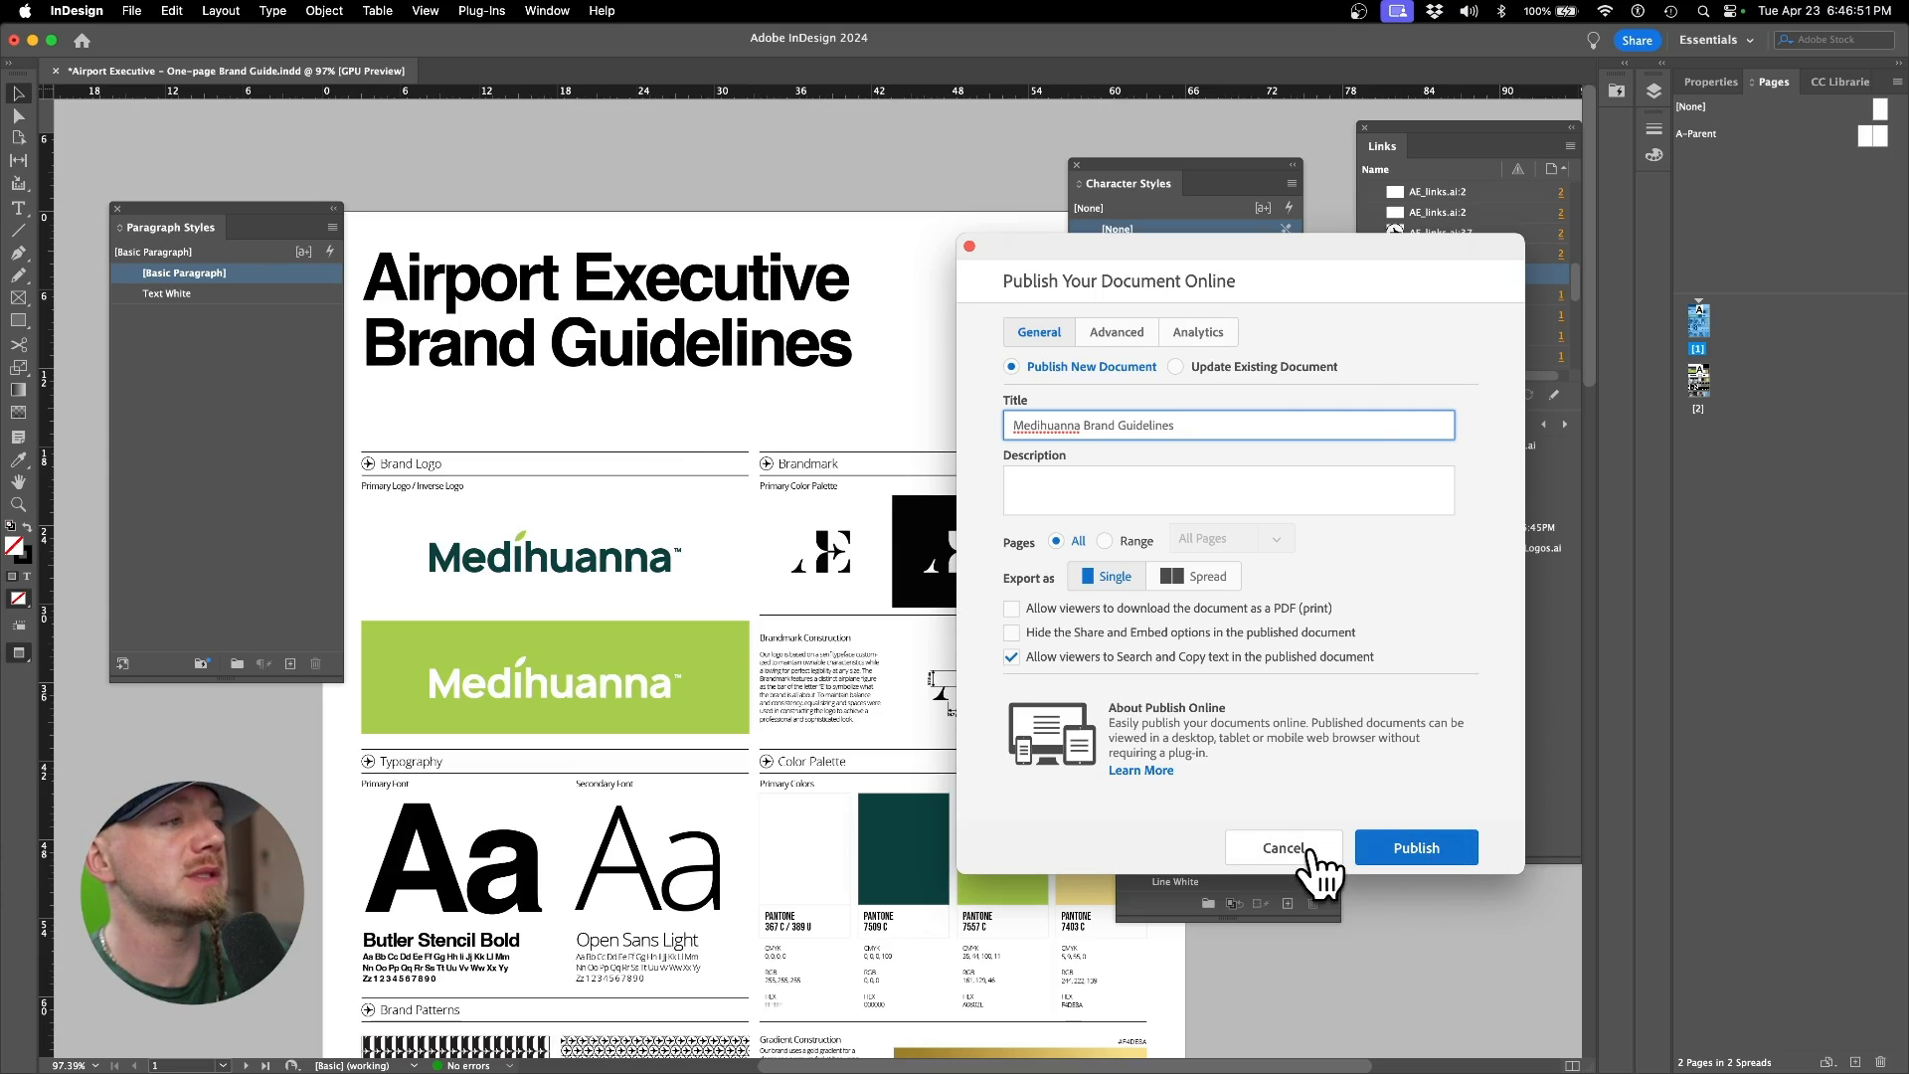
left_click(1283, 847)
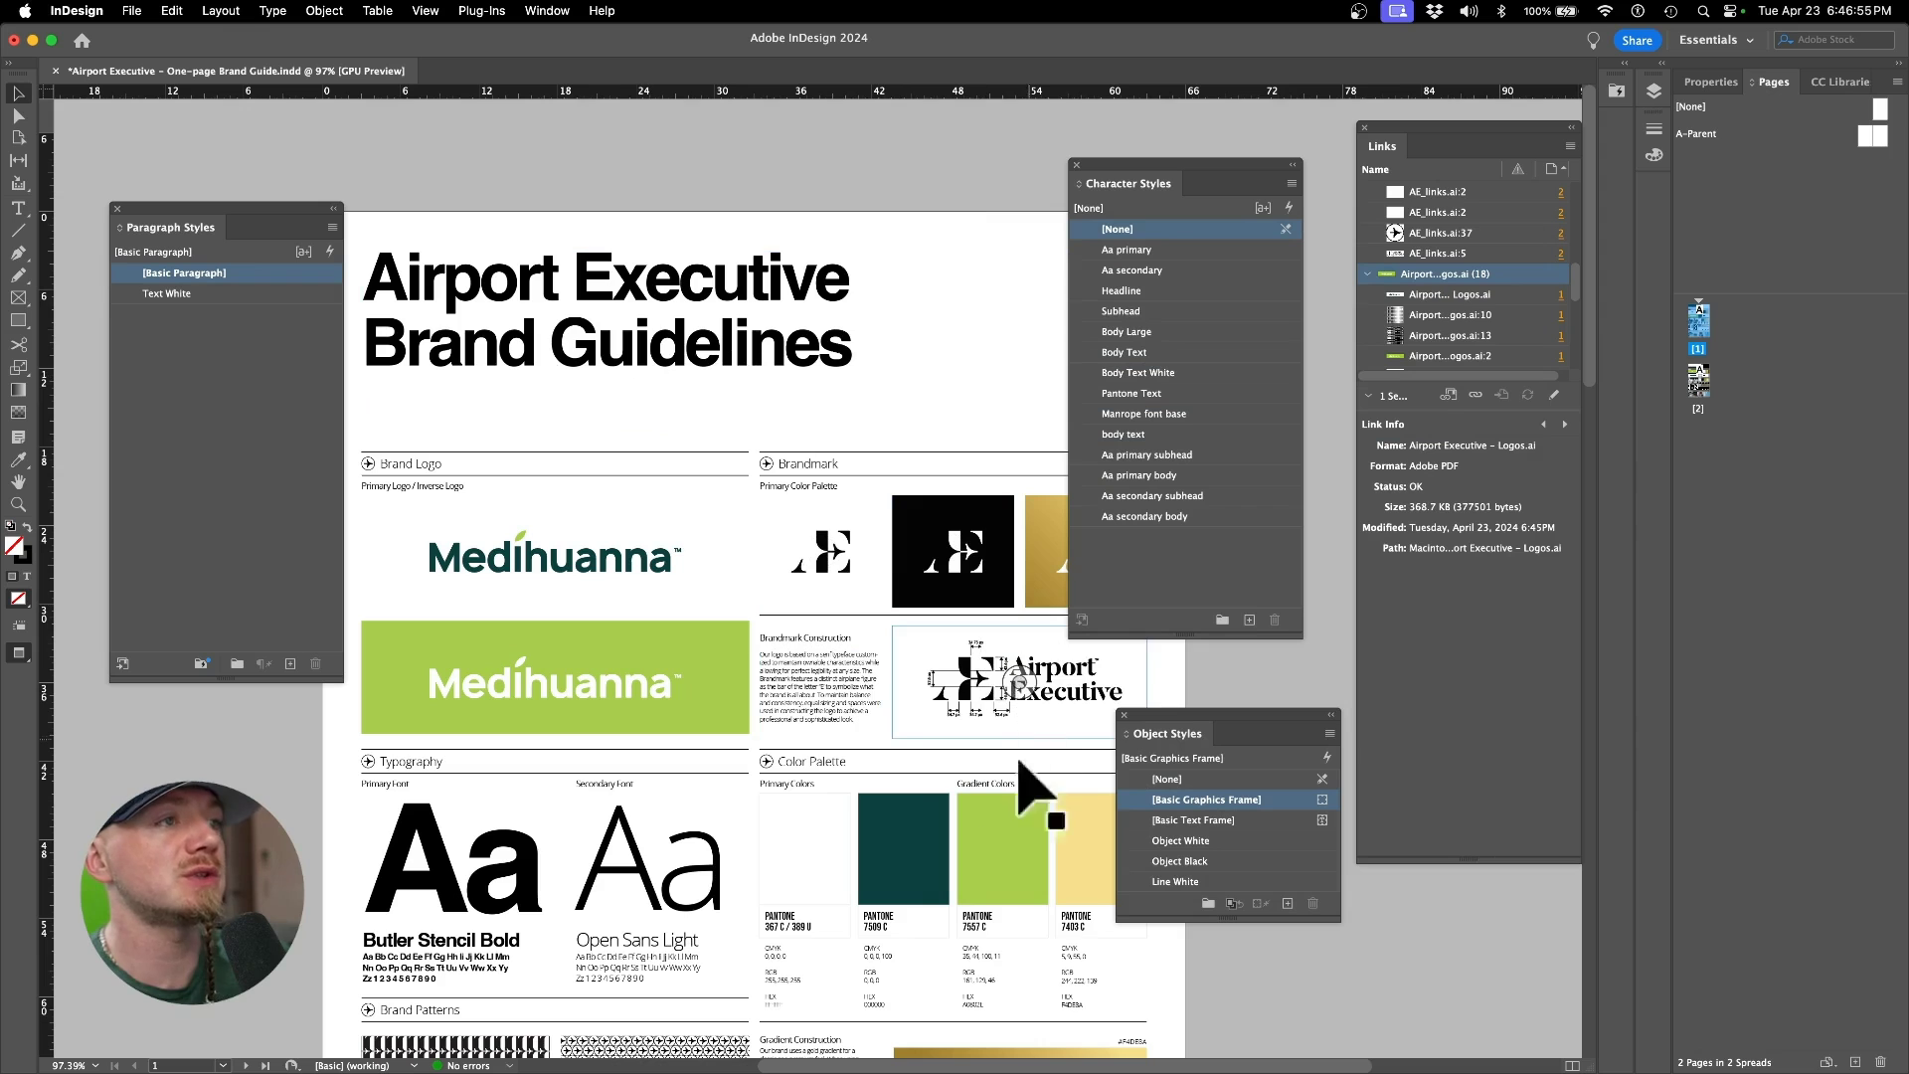
scroll(997, 744, "down", 5)
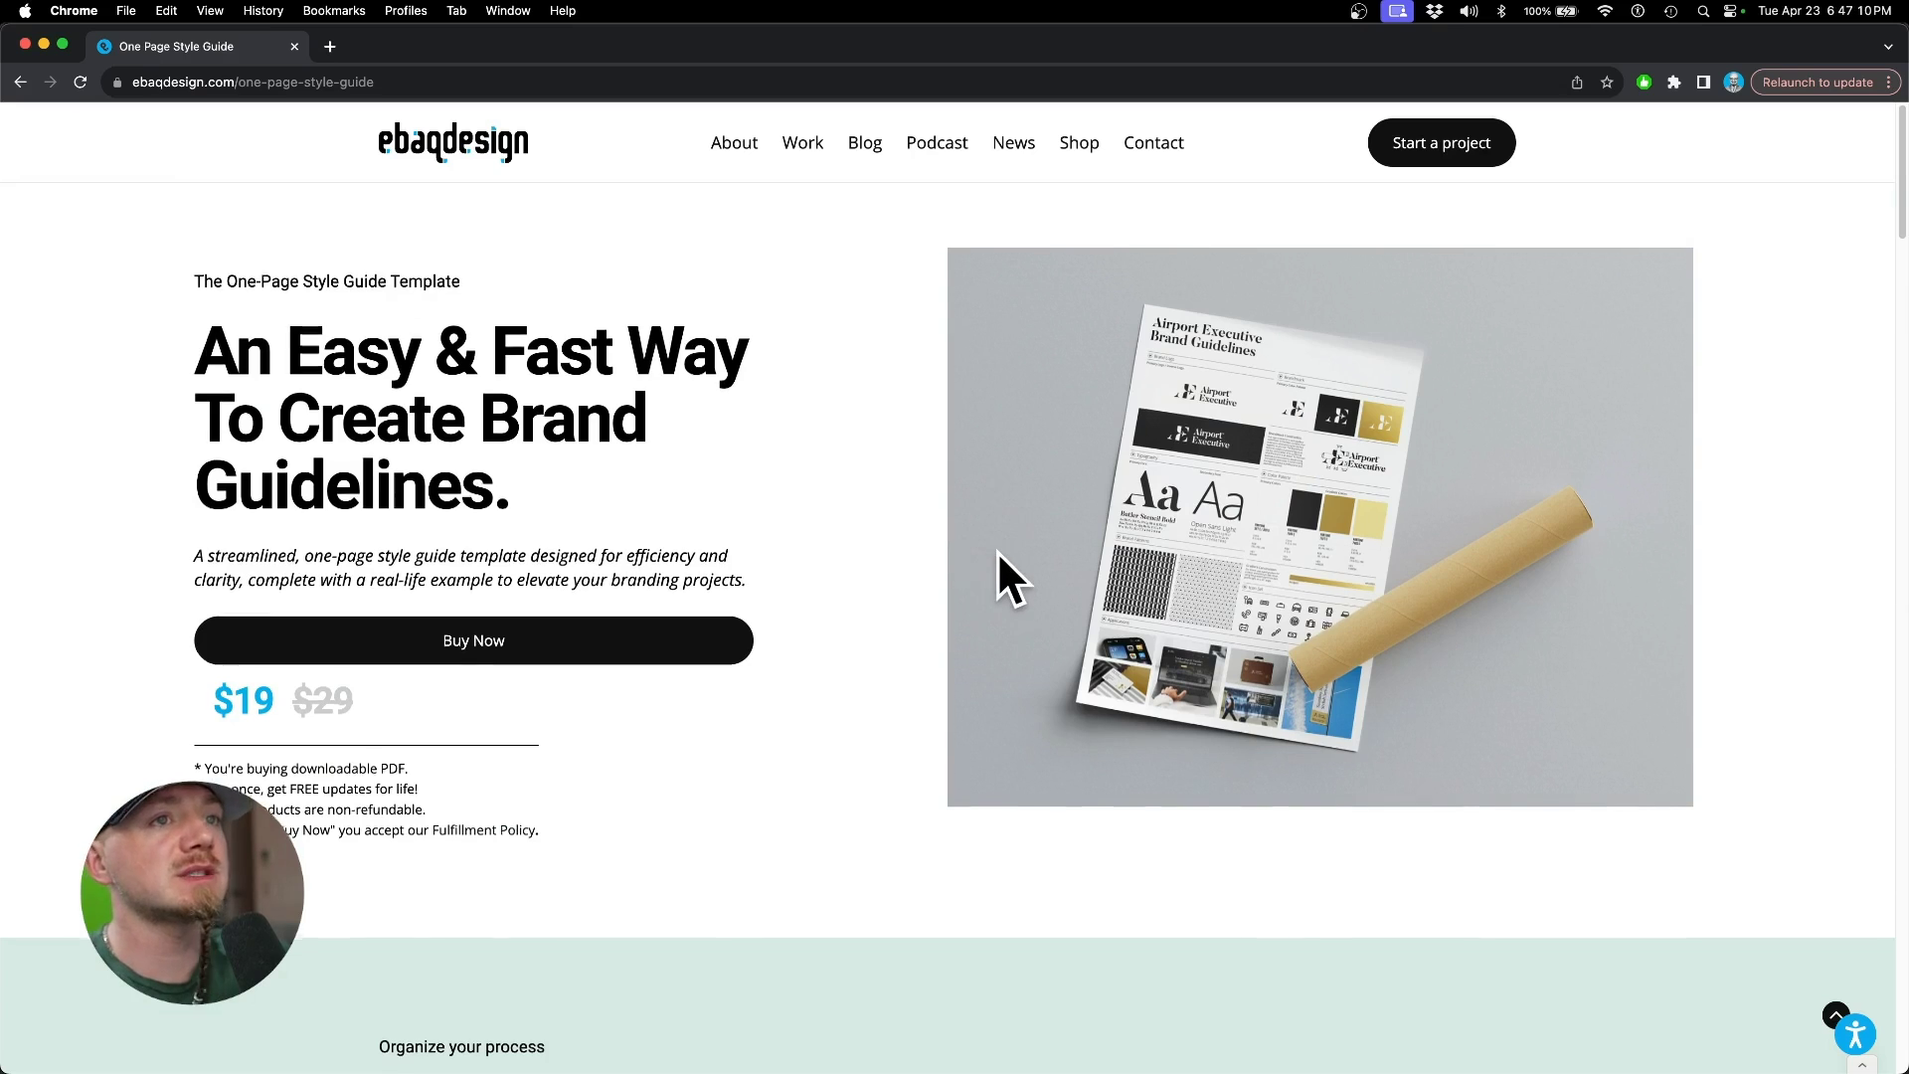
Step: Scroll through the One-Page Style Guide Template product page on ebaqdesign.com
scroll(998, 567, "down", 4)
scroll(1011, 567, "up", 4)
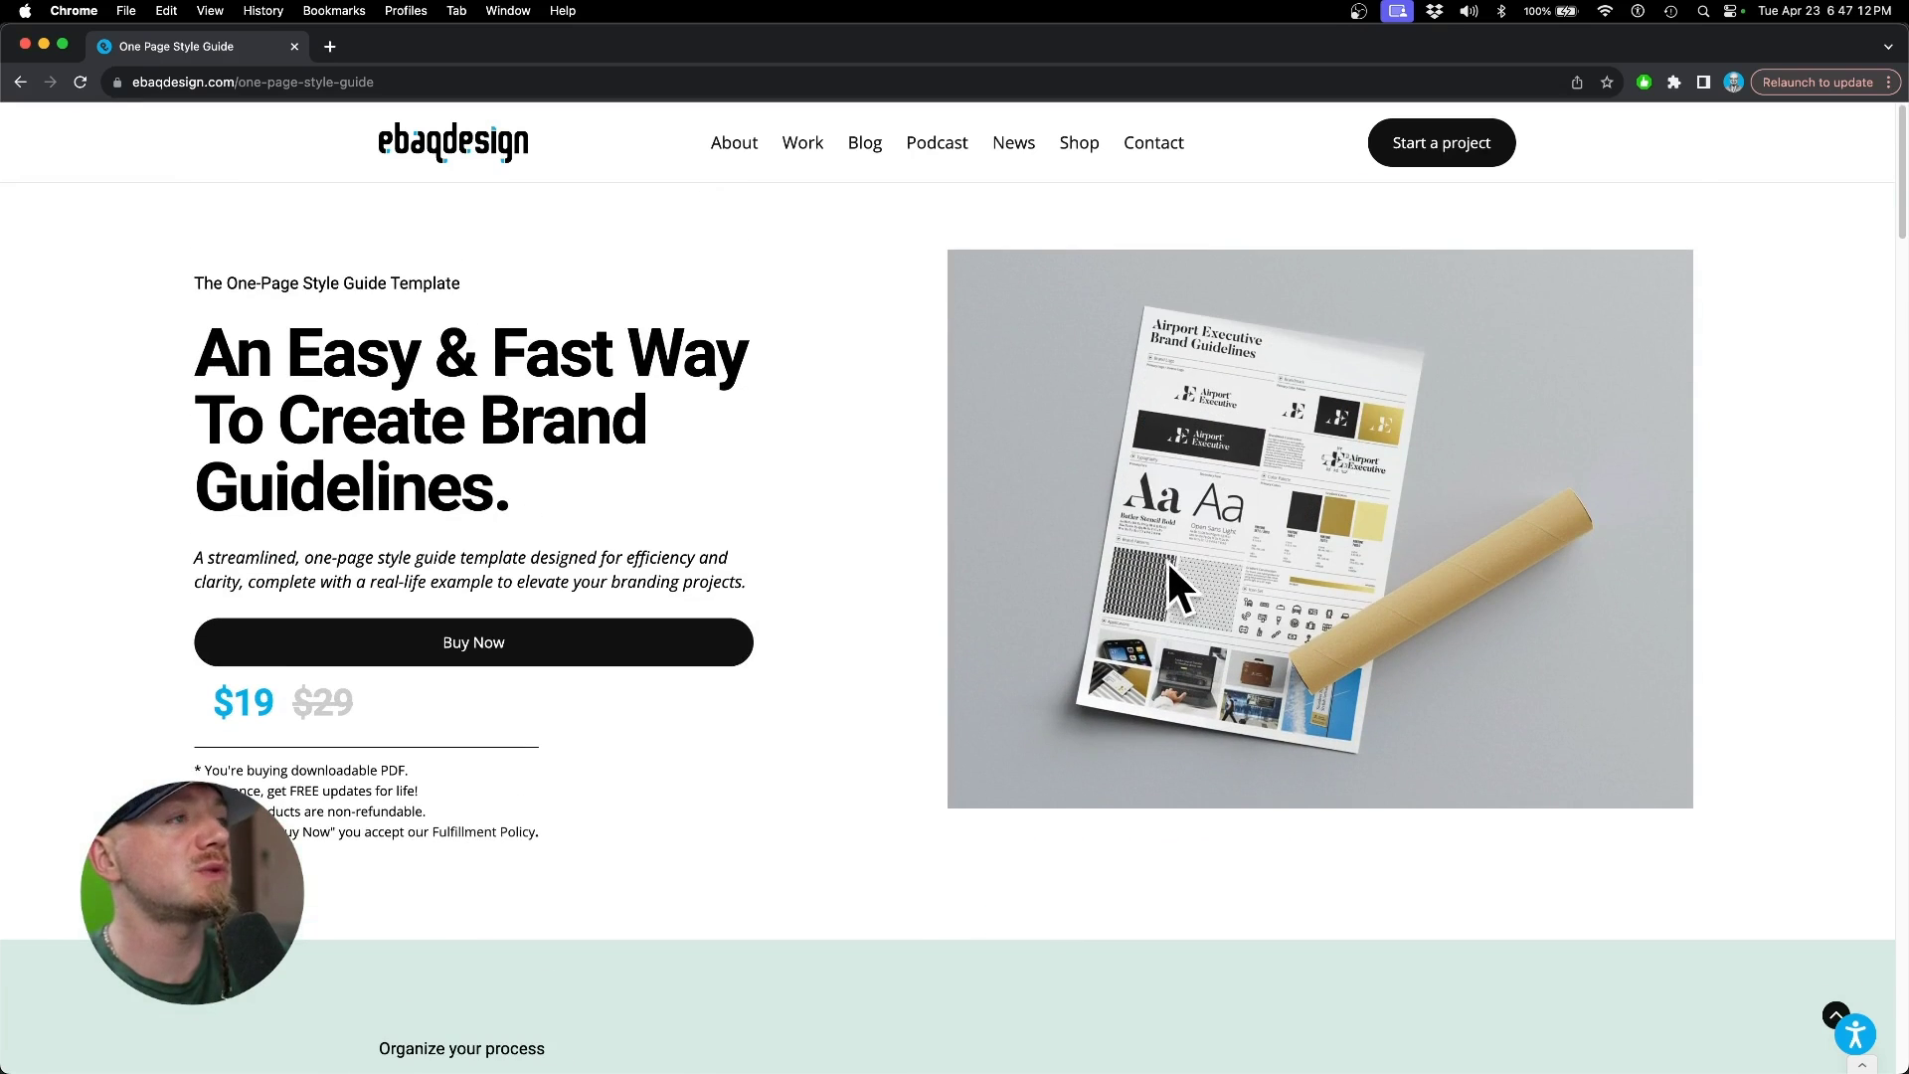
scroll(1173, 567, "down", 15)
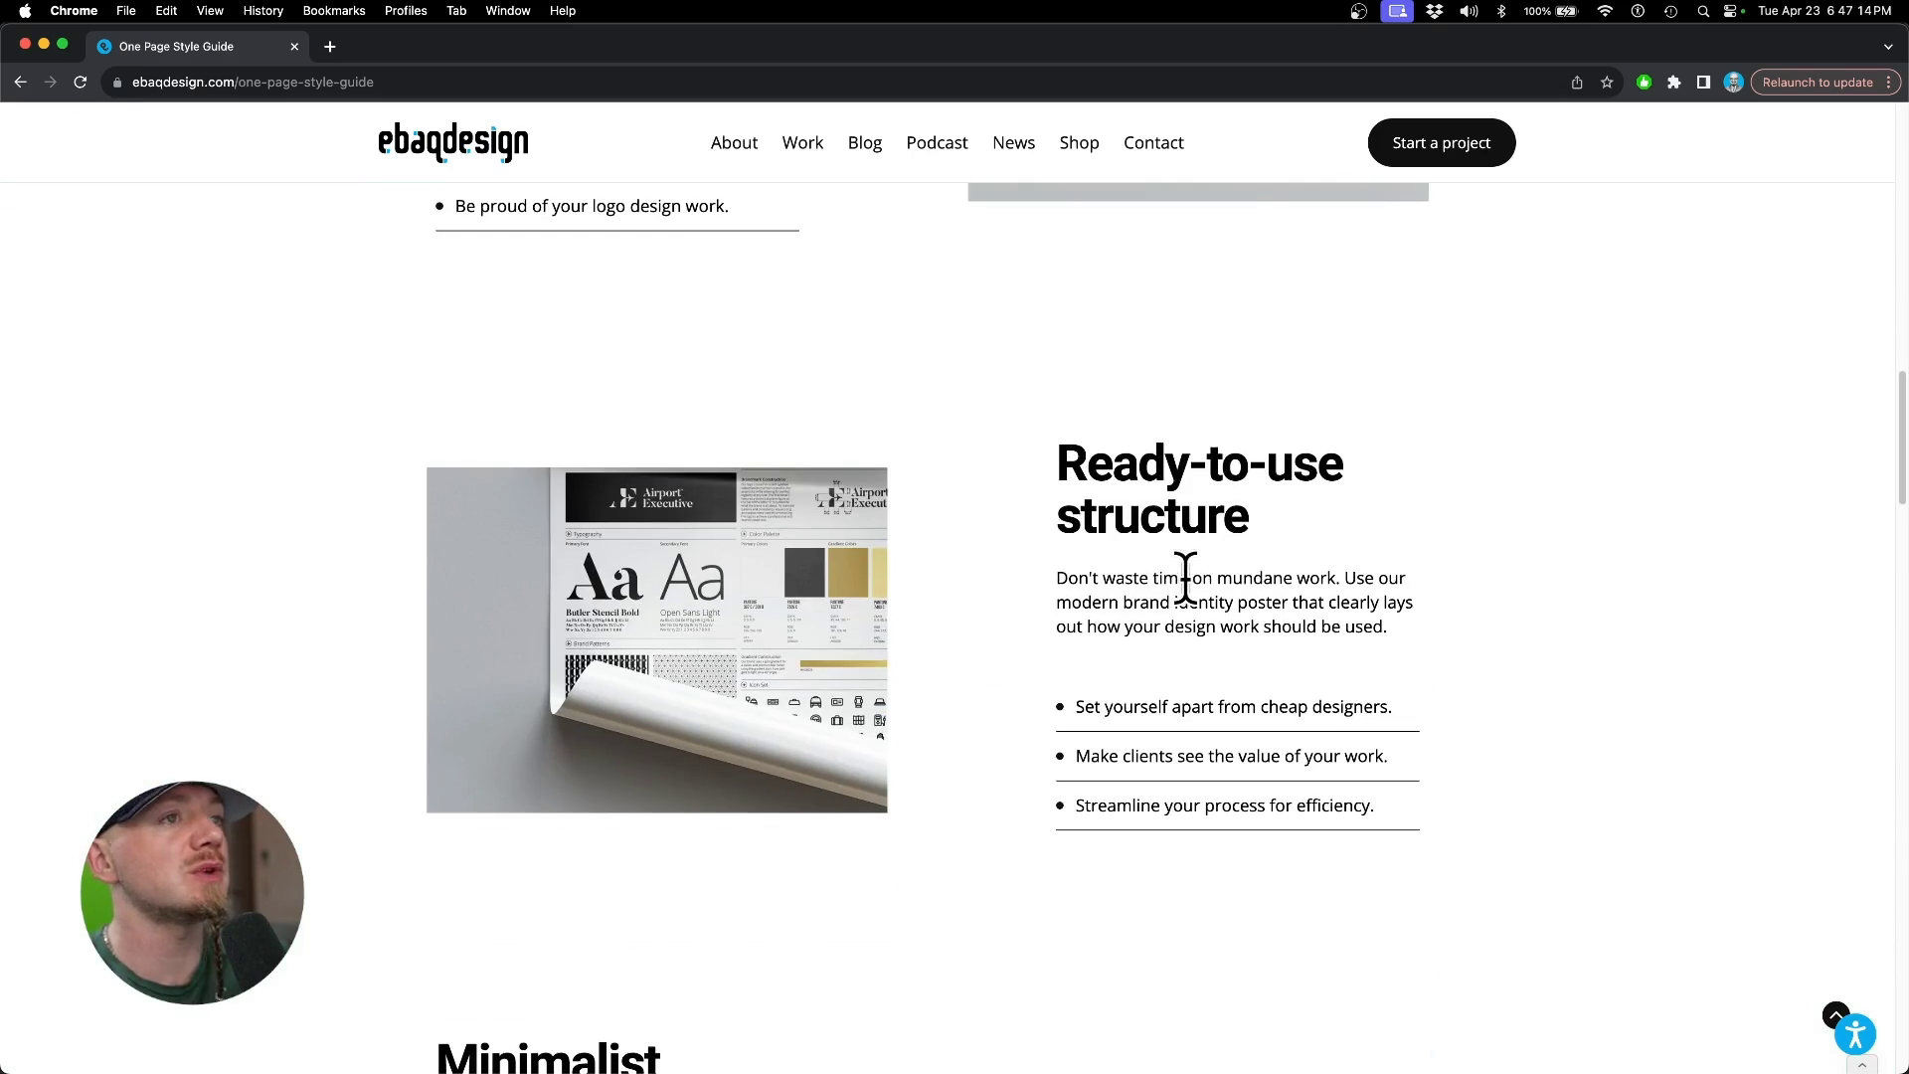
scroll(1173, 581, "down", 20)
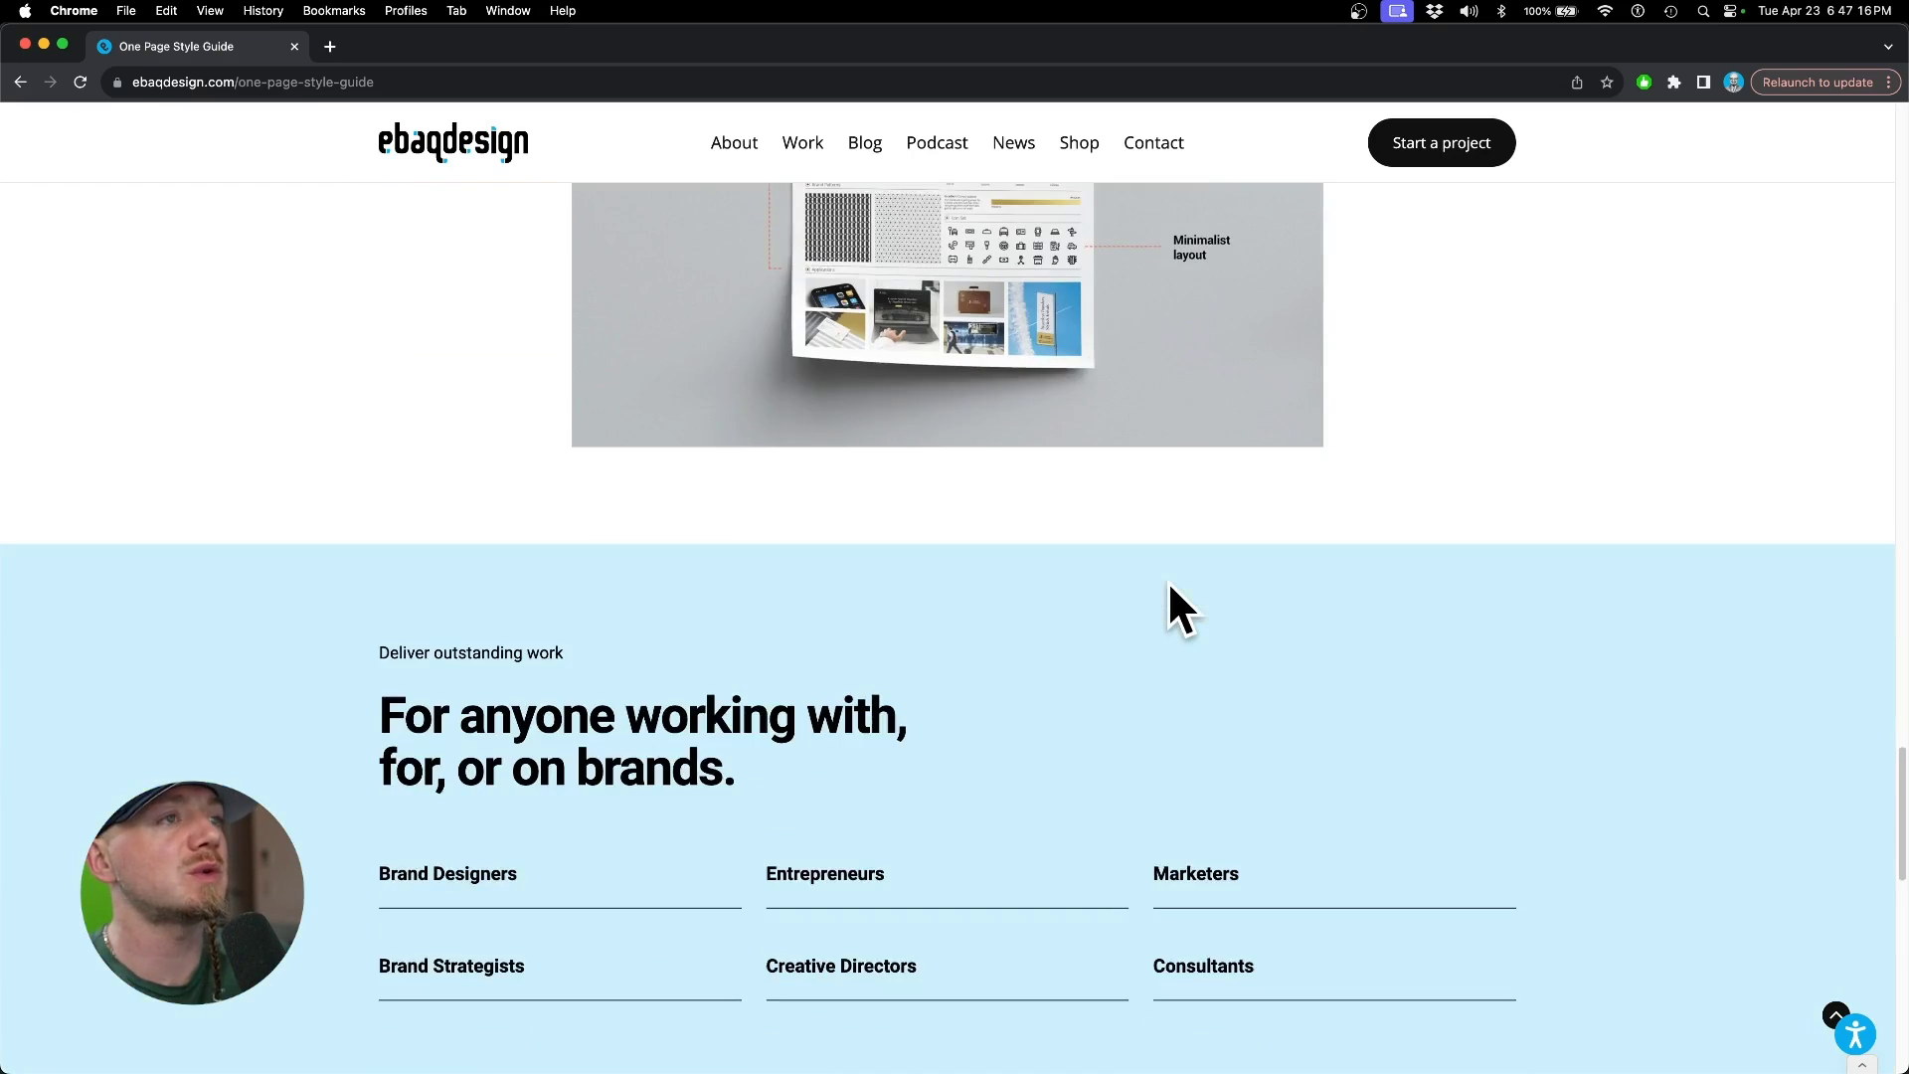
scroll(1169, 596, "up", 4)
scroll(1105, 605, "down", 10)
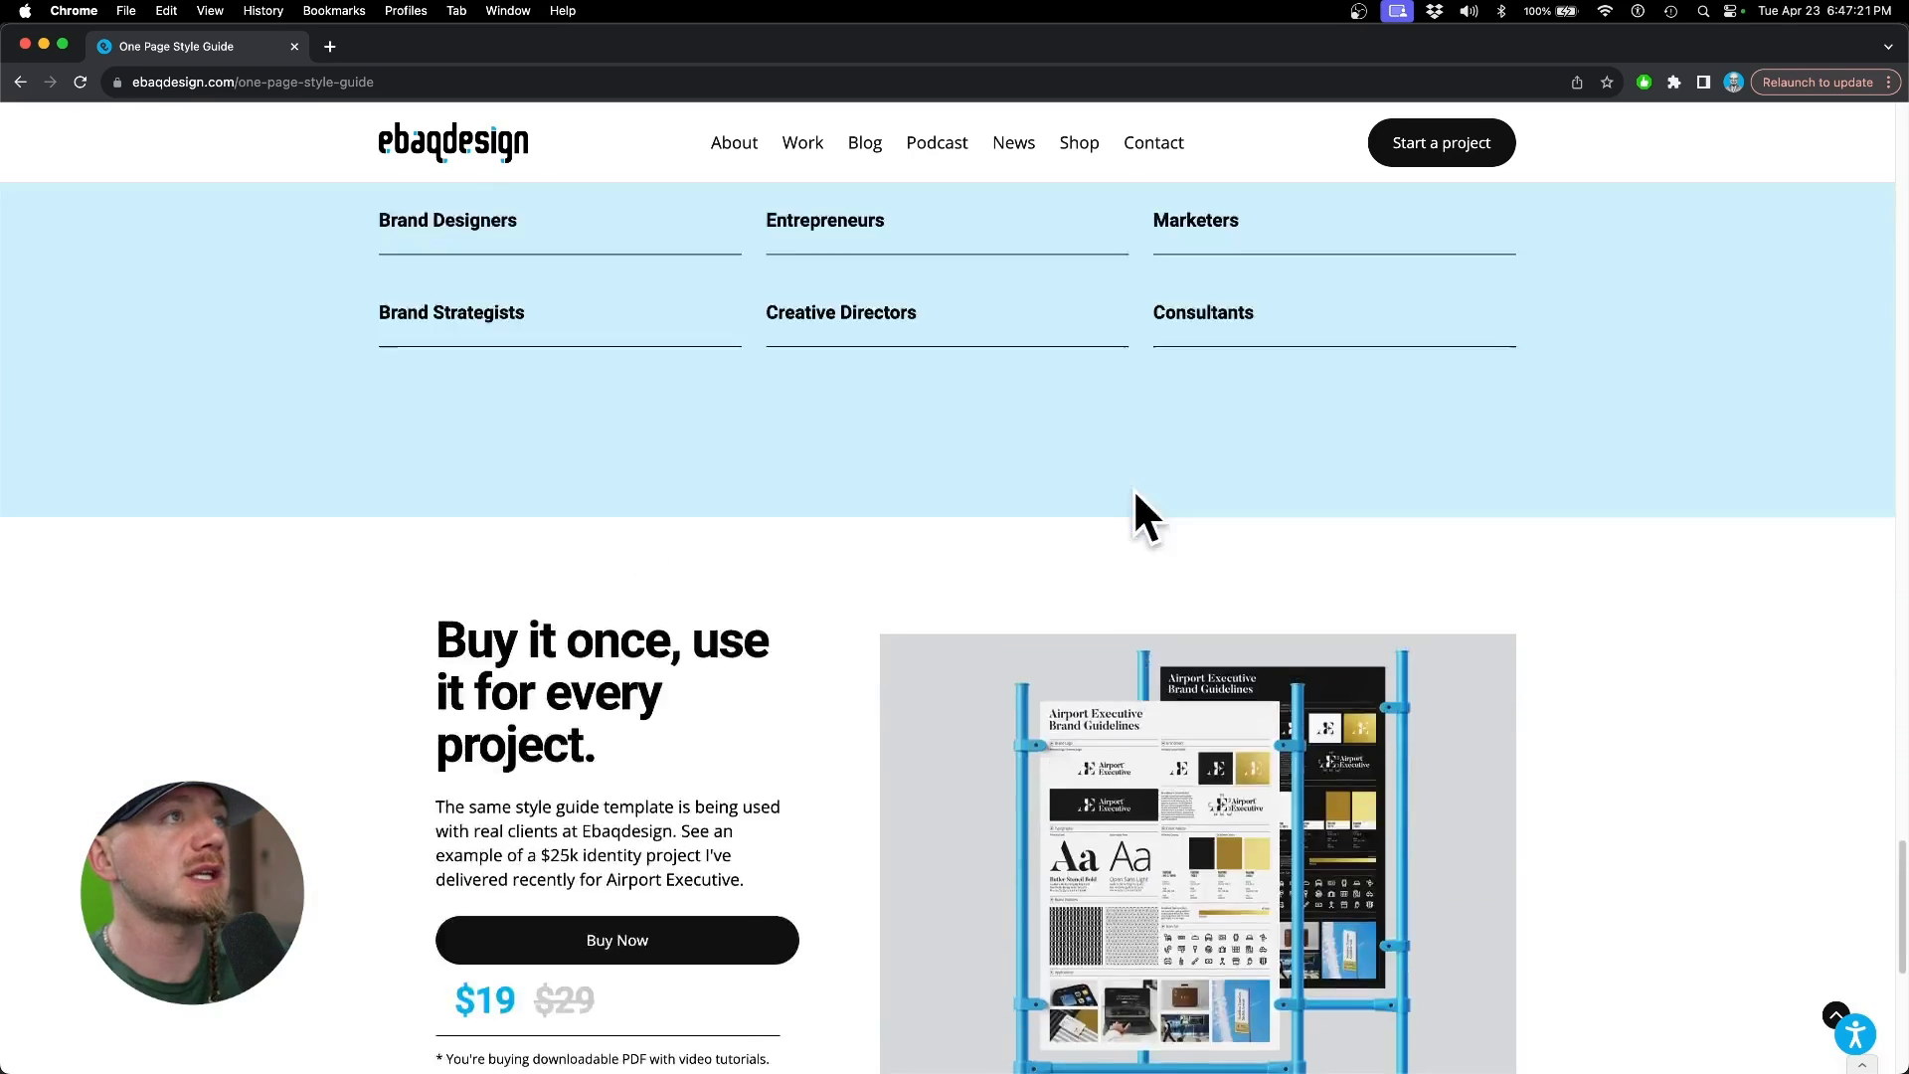
scroll(1134, 511, "up", 7)
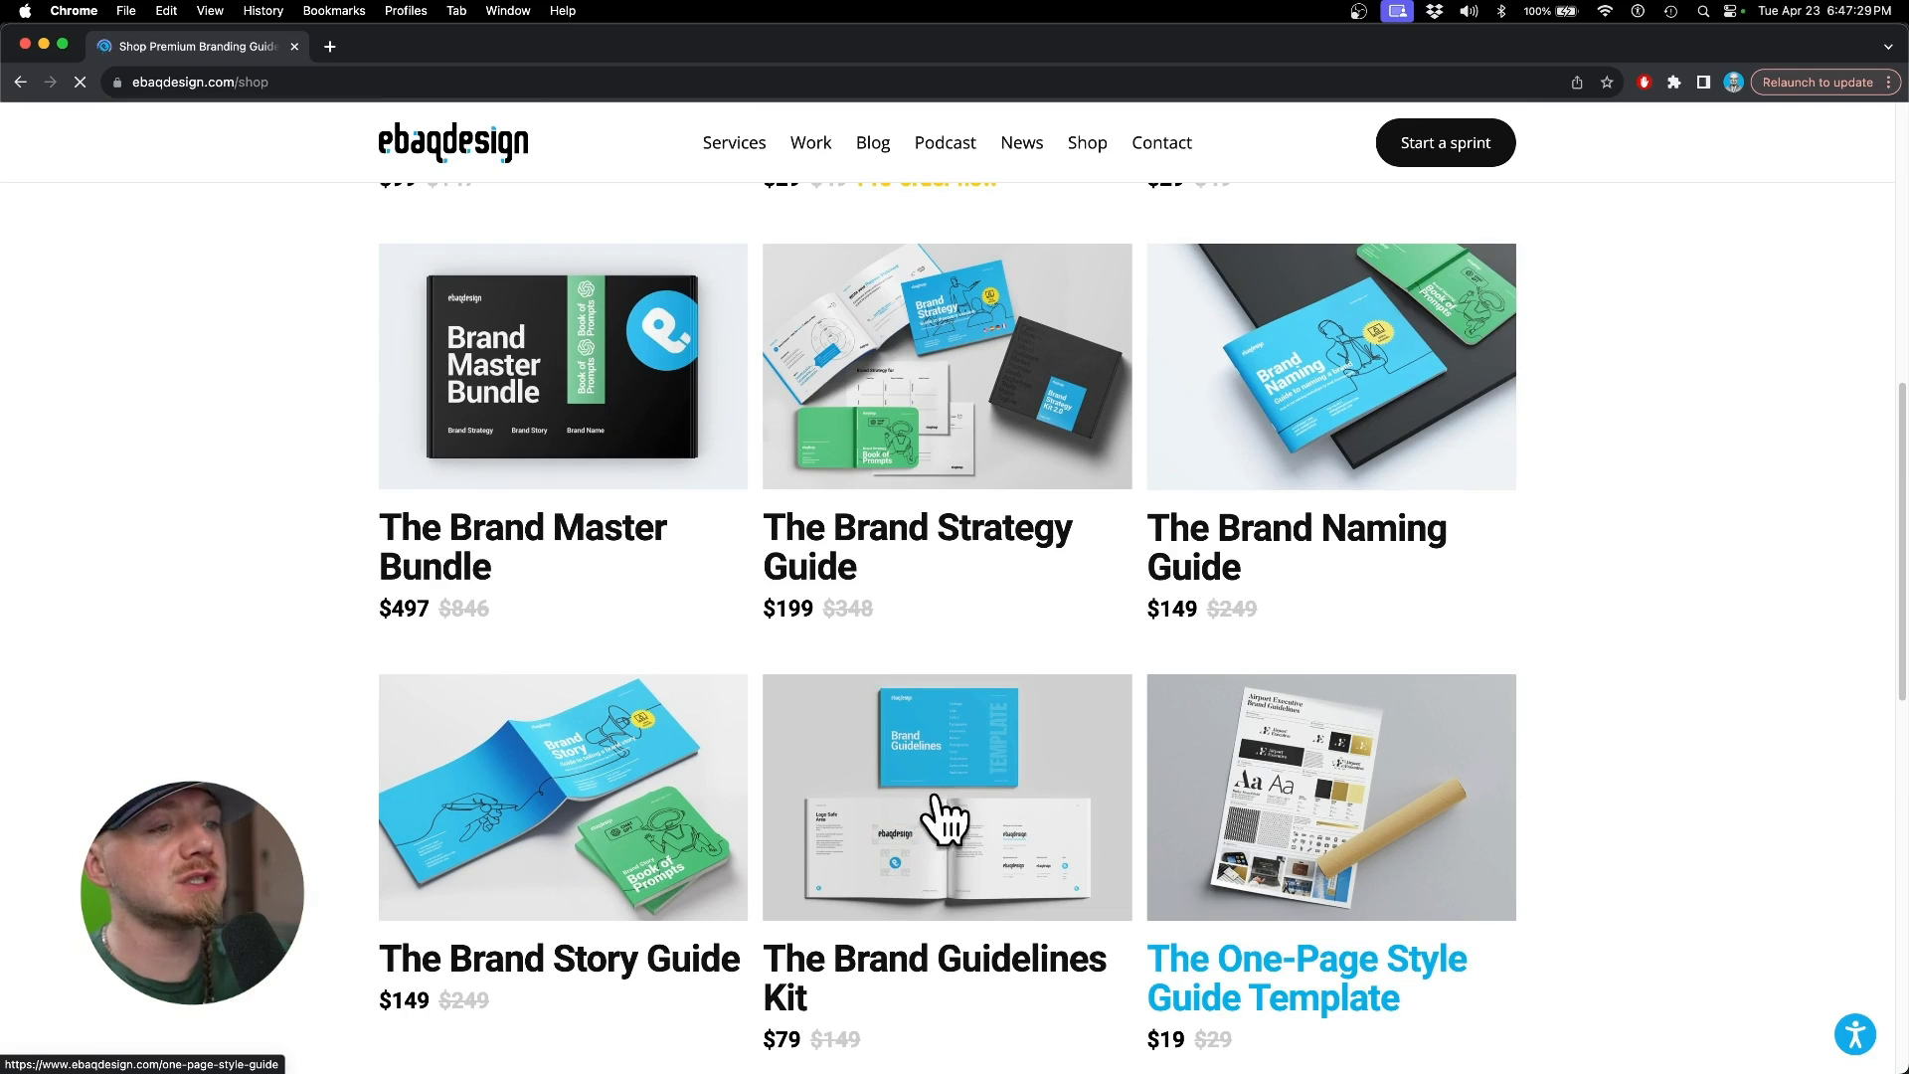
scroll(979, 965, "down", 3)
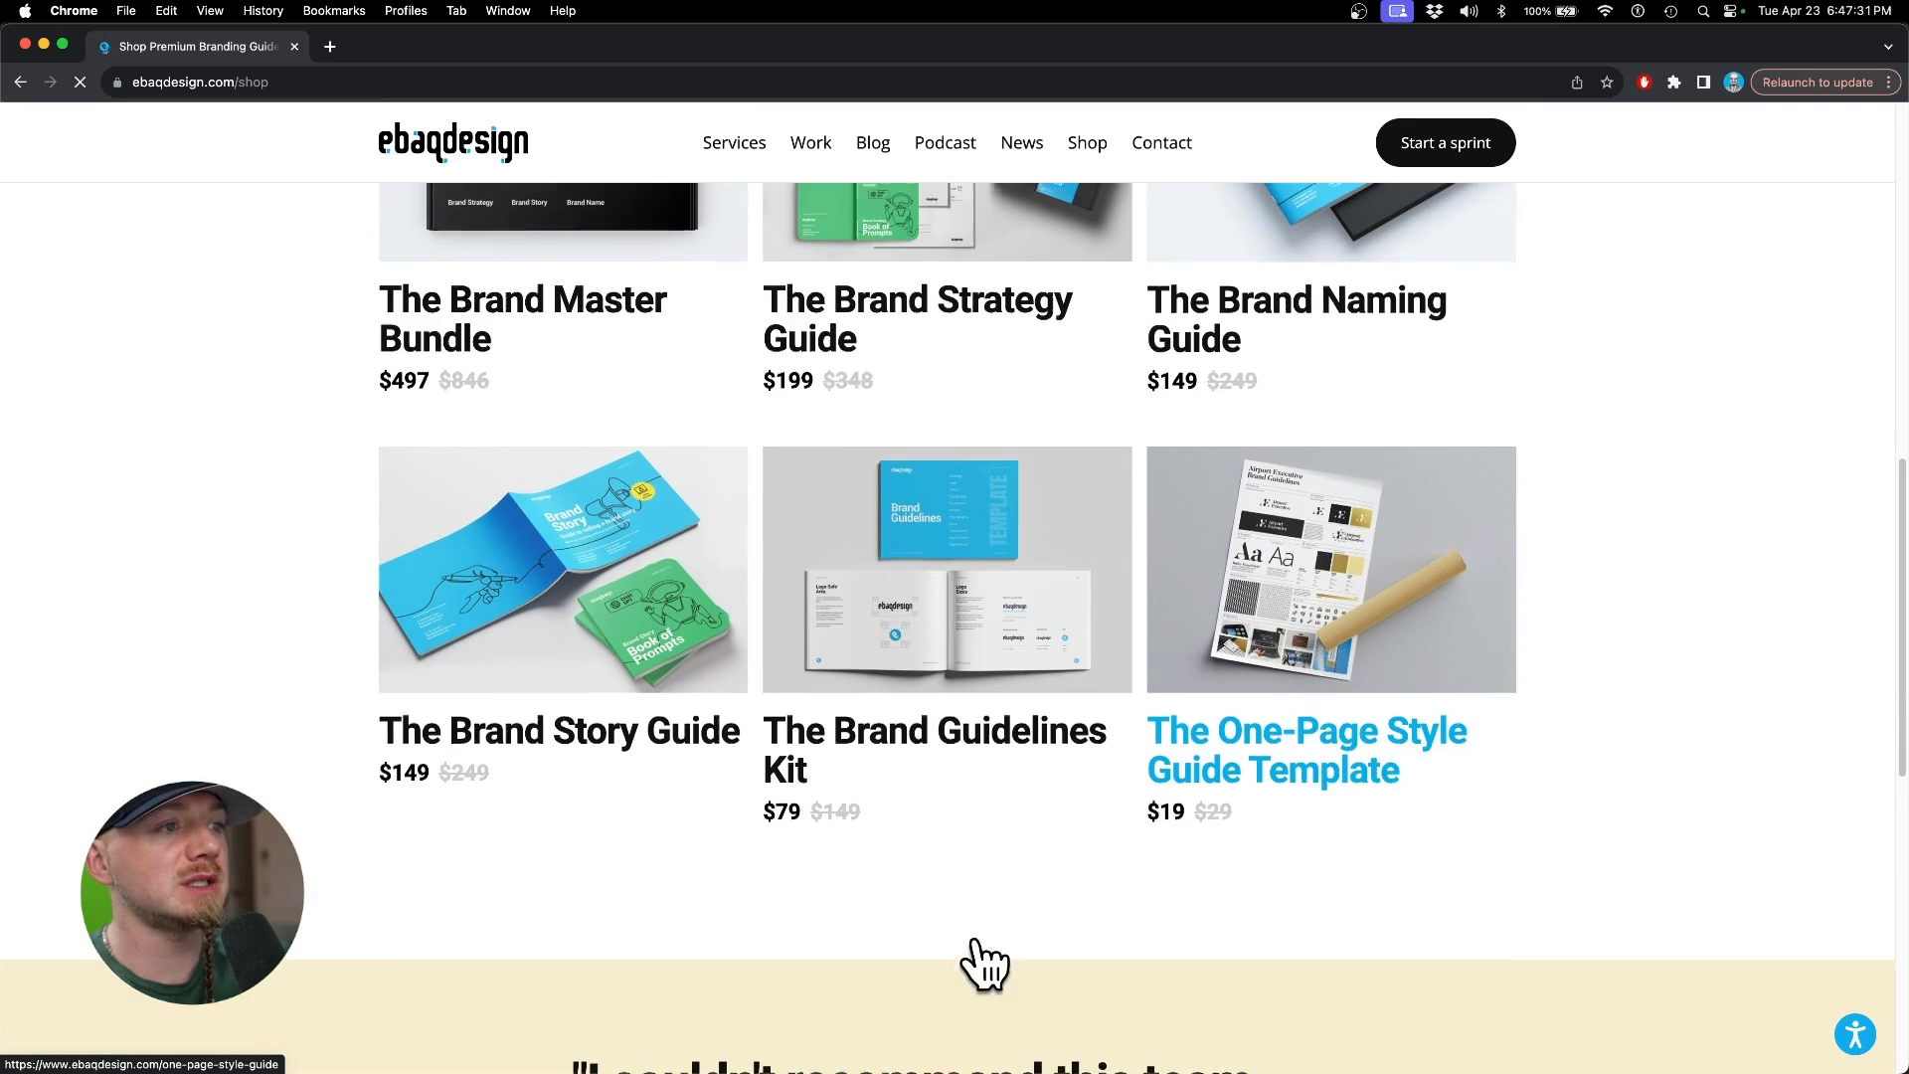